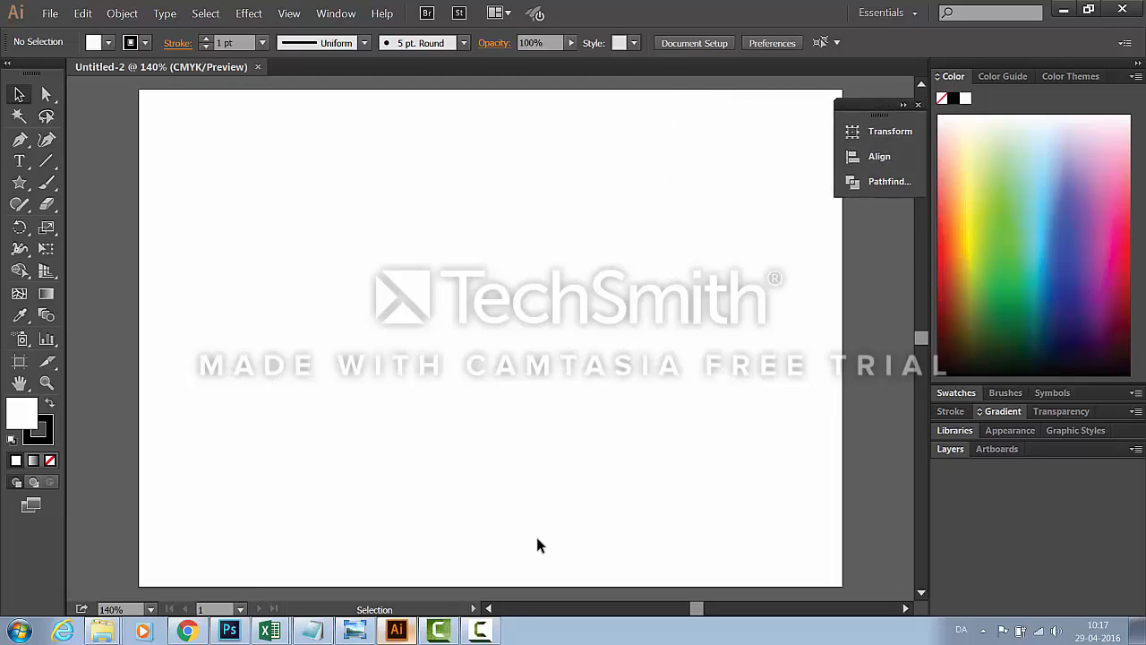
# Examine the 5443-draw-buildings-intro reference image in the photo viewer and the Graphic_Production folder before returning to the blank Illustrator document
pyautogui.click(356, 631)
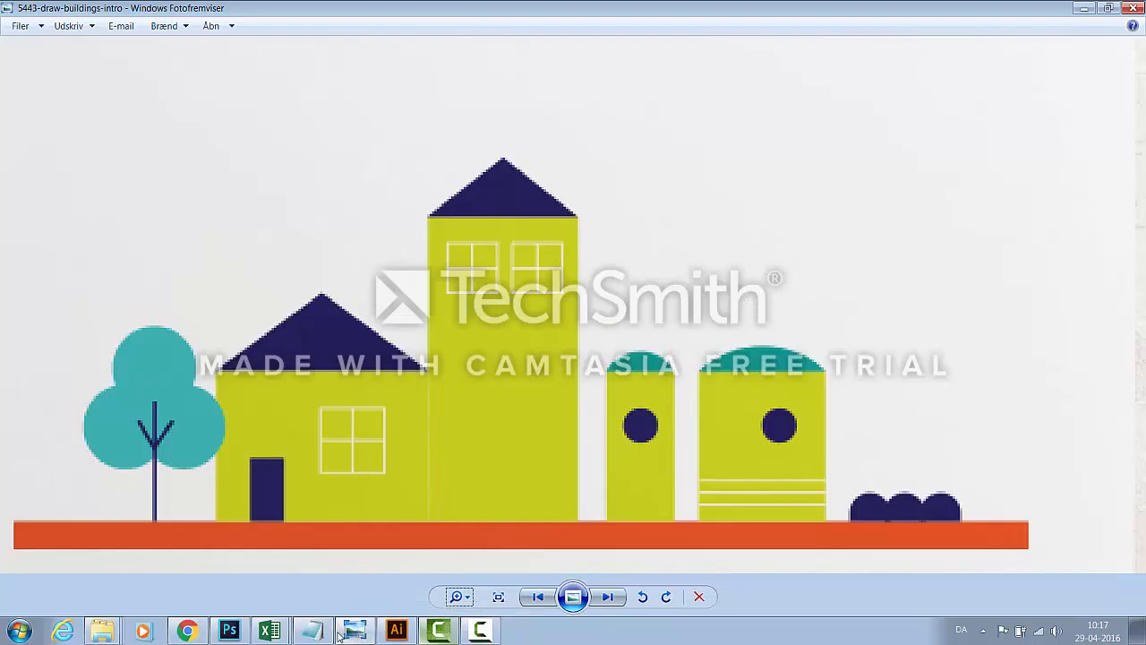
pyautogui.rightClick(101, 631)
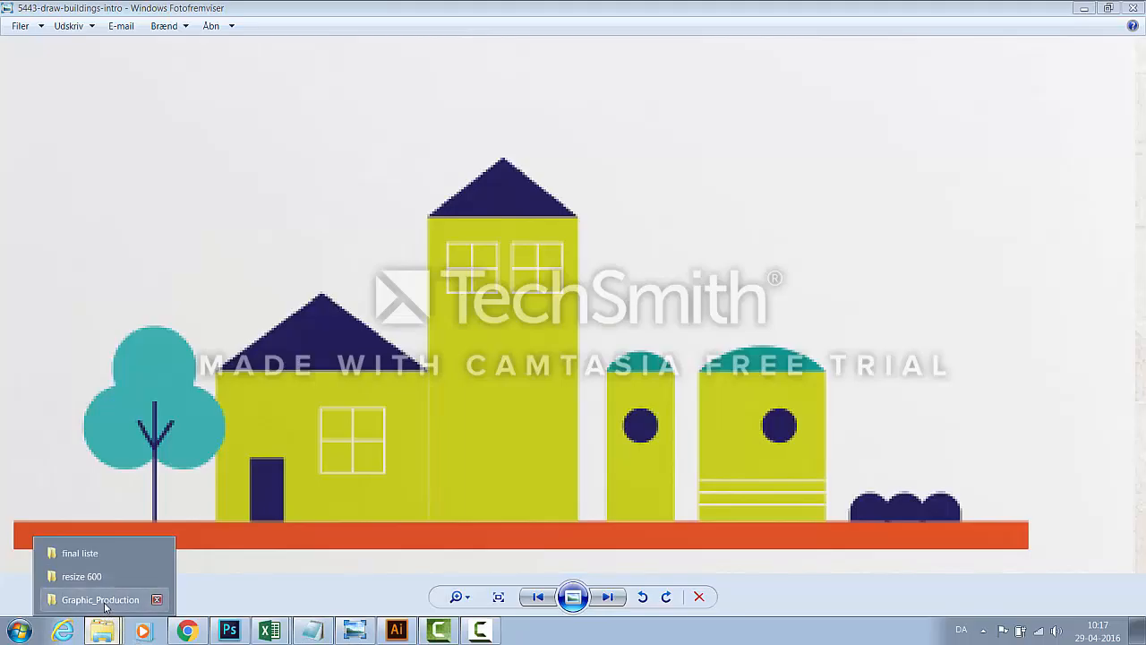
pyautogui.click(100, 599)
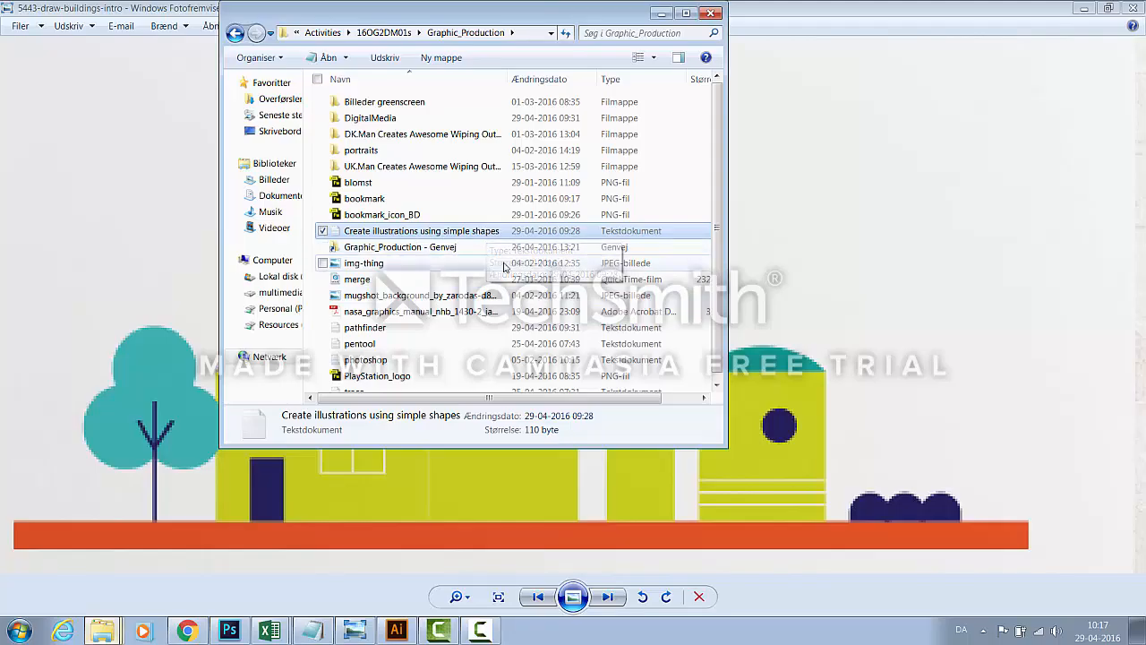
pyautogui.click(660, 15)
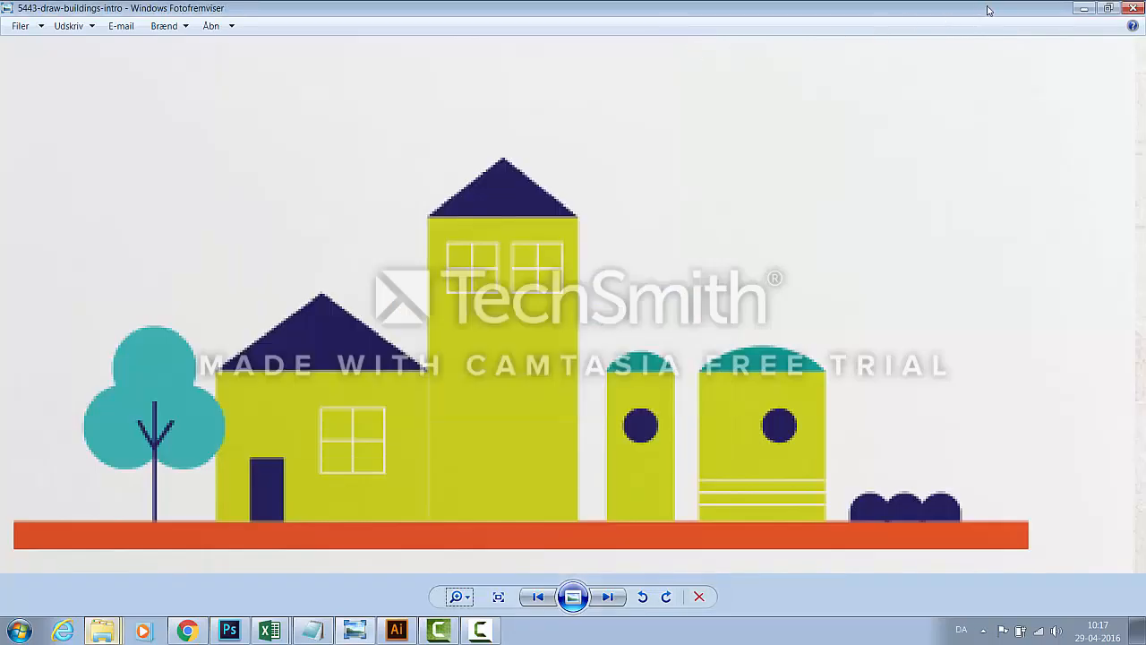
pyautogui.click(1083, 11)
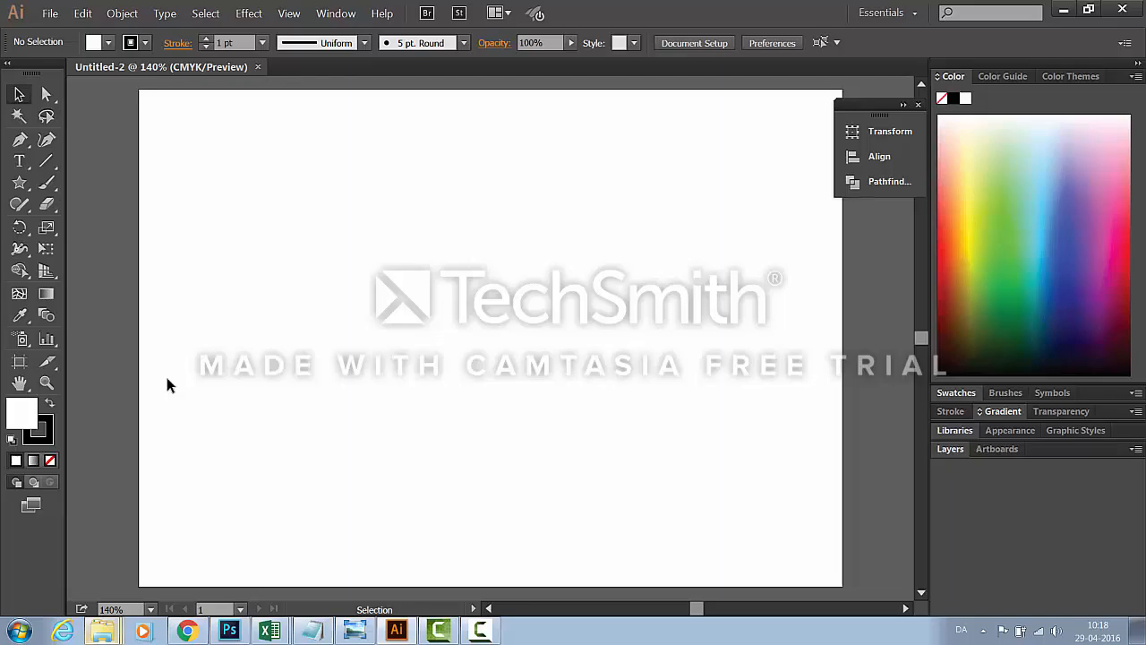
# Create a rectangle exactly 4 cm wide and 6 cm high with the Rectangle tool, and delete it
pyautogui.click(29, 192)
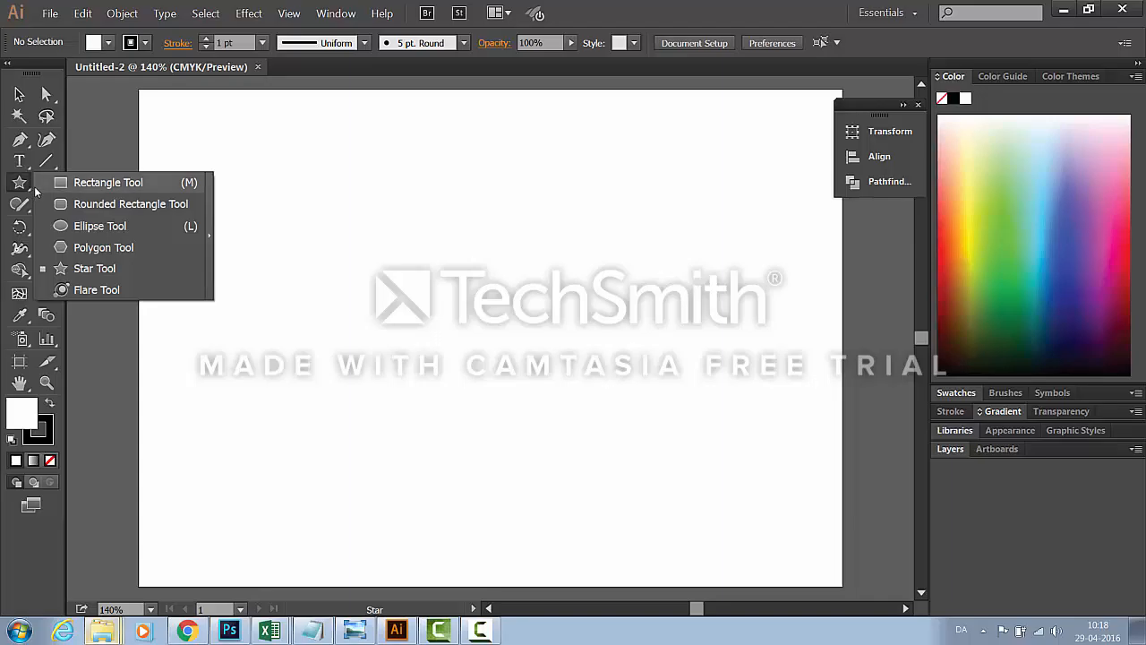
pyautogui.click(81, 182)
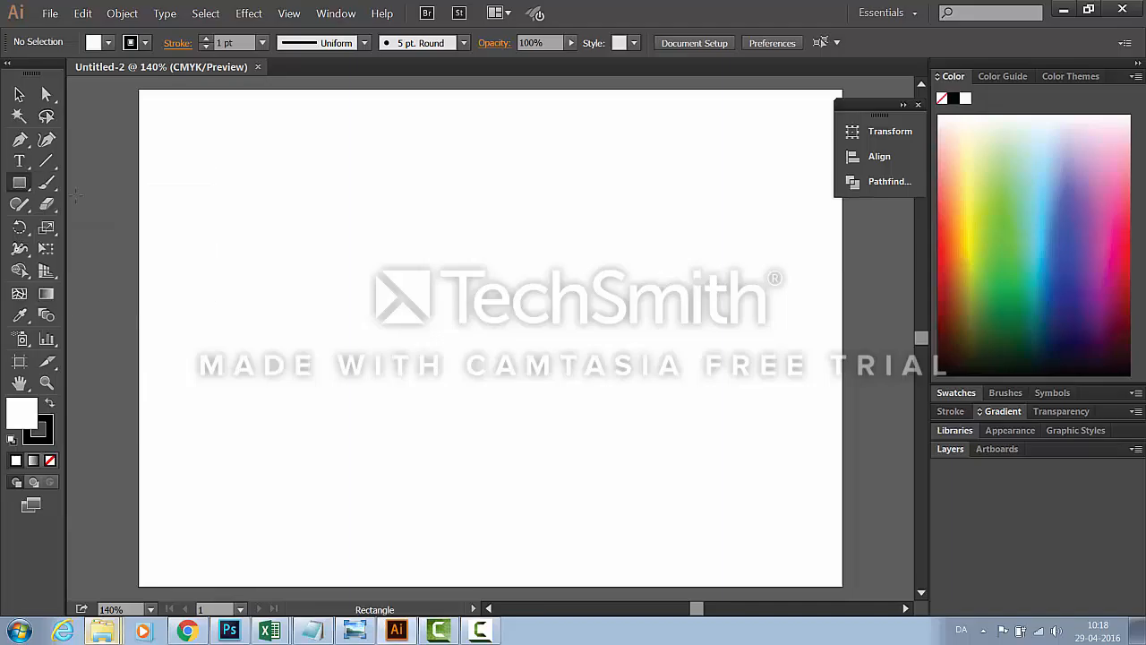
pyautogui.click(495, 292)
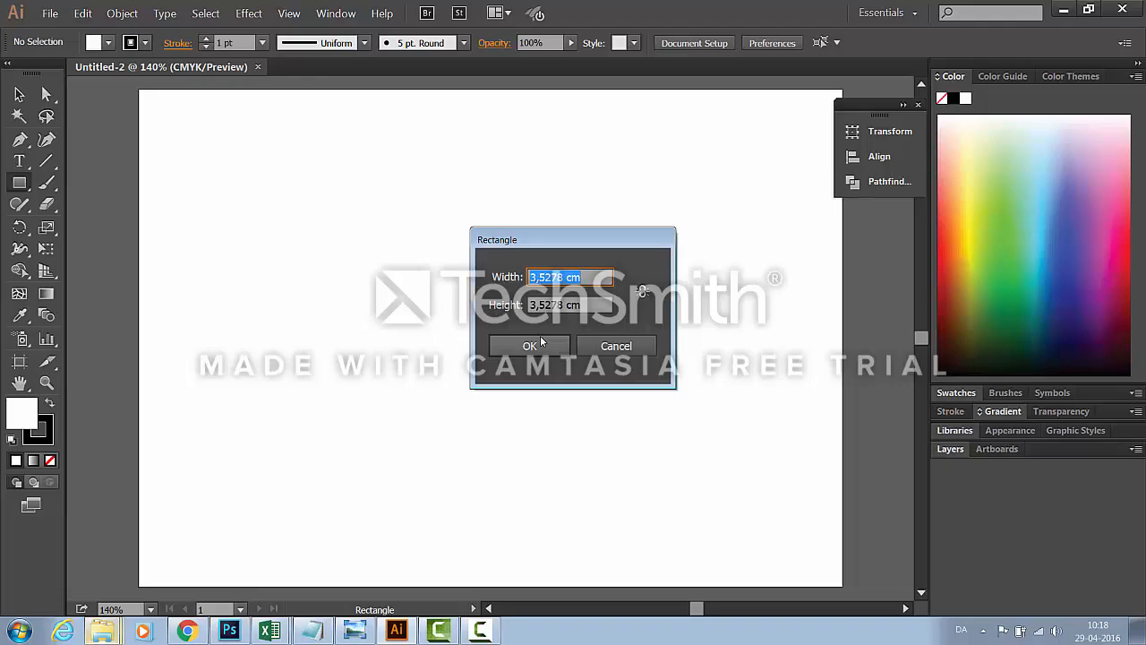
pyautogui.write('4')
pyautogui.click(548, 301)
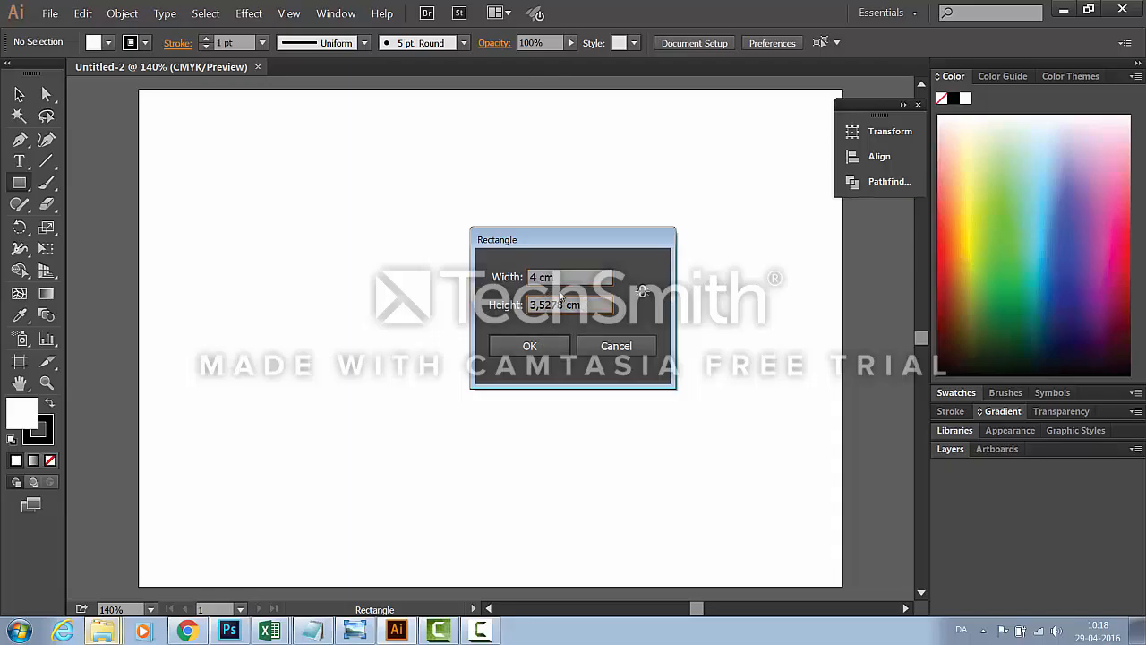
pyautogui.doubleClick(548, 306)
pyautogui.write('6')
pyautogui.press('Return')
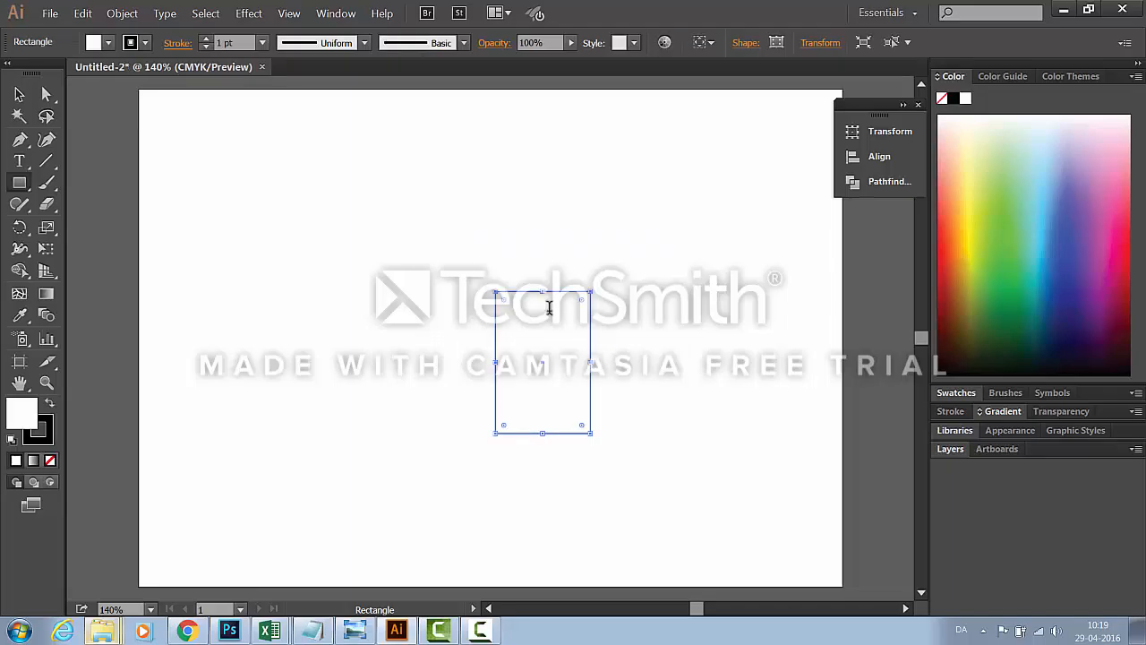
pyautogui.press('Delete')
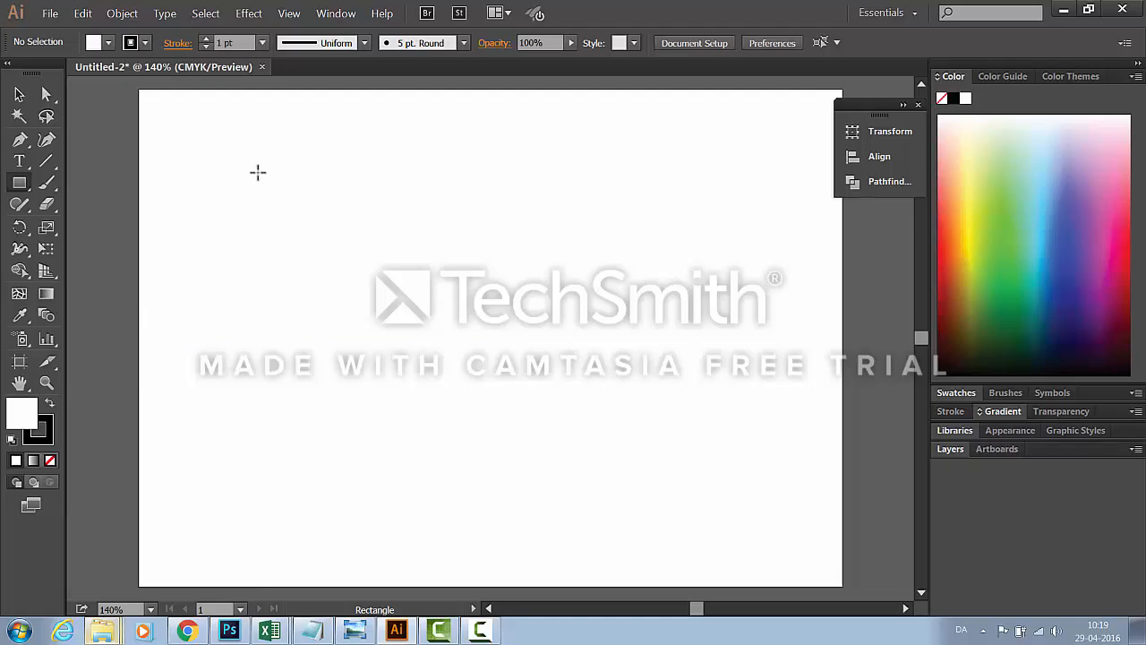
# Draw a large freehand rectangle and a square of about 9.15 cm on the artboard, deleting each one
pyautogui.moveTo(258, 172); pyautogui.dragTo(567, 432)
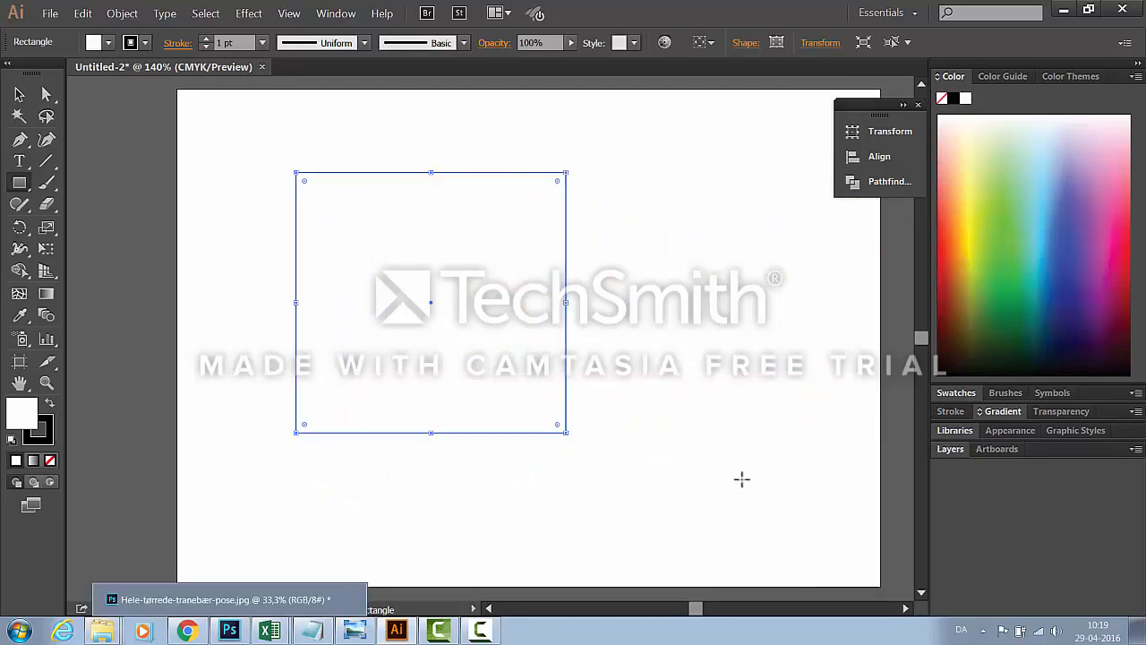
pyautogui.press('Delete')
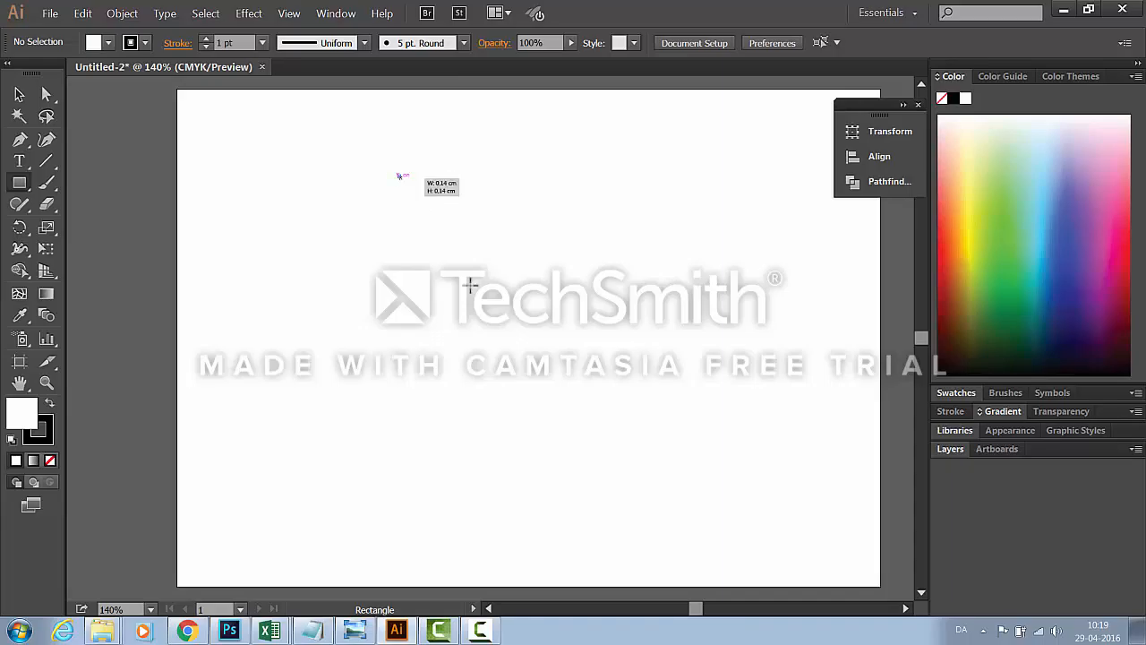
pyautogui.moveTo(398, 174)
pyautogui.mouseDown()
pyautogui.moveTo(618, 517)
pyautogui.moveTo(448, 259)
pyautogui.moveTo(684, 575)
pyautogui.moveTo(409, 258)
pyautogui.moveTo(609, 499)
pyautogui.moveTo(509, 310)
pyautogui.moveTo(627, 519)
pyautogui.moveTo(462, 213)
pyautogui.moveTo(596, 486)
pyautogui.moveTo(541, 387)
pyautogui.moveTo(521, 385)
pyautogui.moveTo(553, 458)
pyautogui.moveTo(509, 412)
pyautogui.moveTo(530, 423)
pyautogui.moveTo(515, 390)
pyautogui.mouseUp()
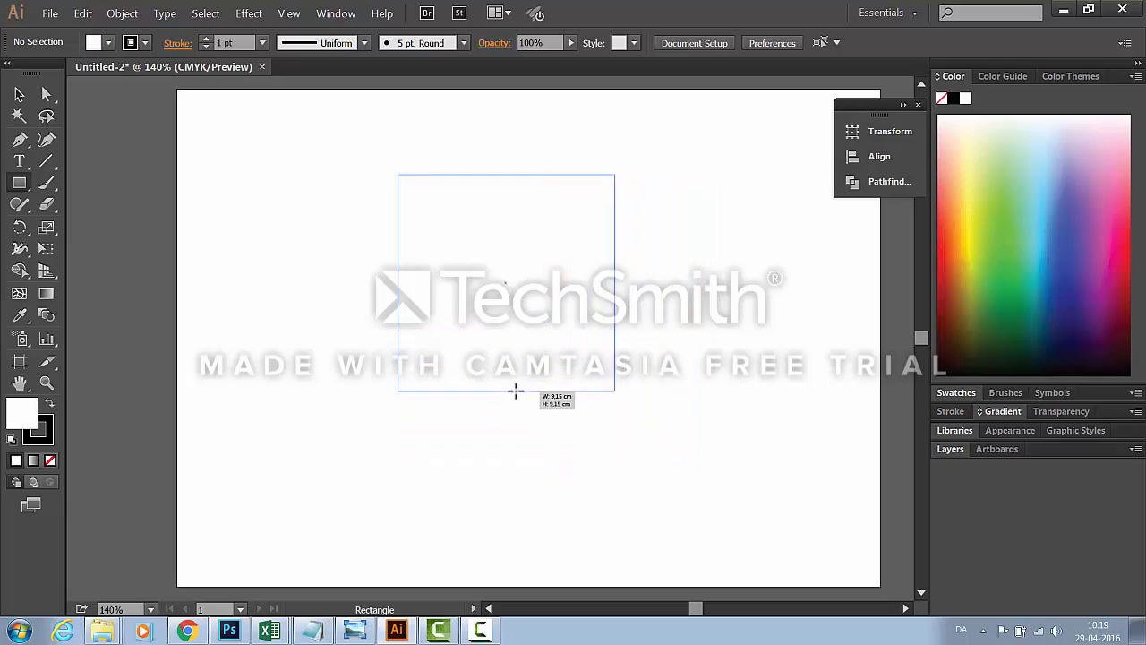
pyautogui.moveTo(515, 391); pyautogui.dragTo(515, 391)
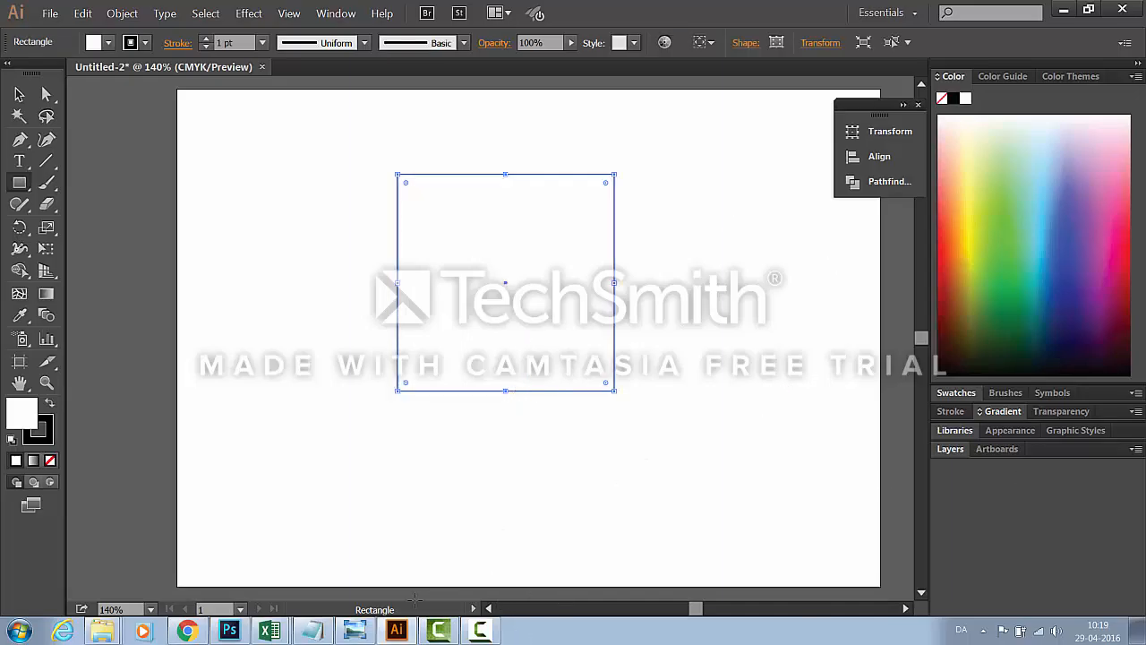
pyautogui.press('Delete')
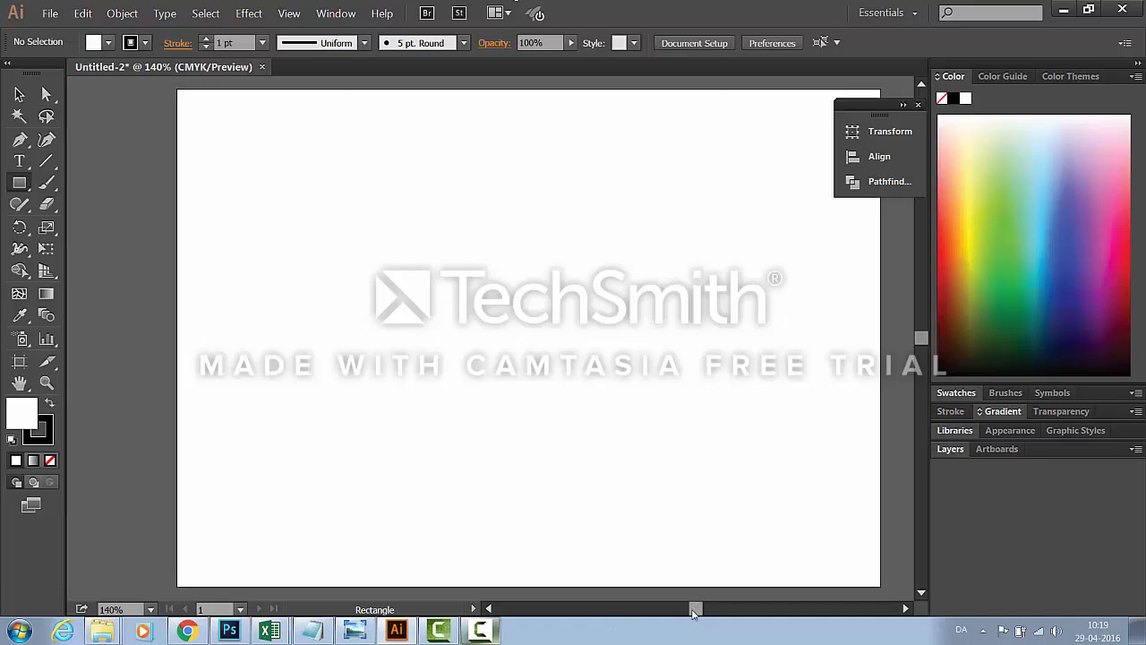
# Place the 5443-draw-buildings-intro image from the desktop across the full artboard width, starting at its top-left corner, and deselect it
pyautogui.moveTo(697, 611); pyautogui.dragTo(698, 611)
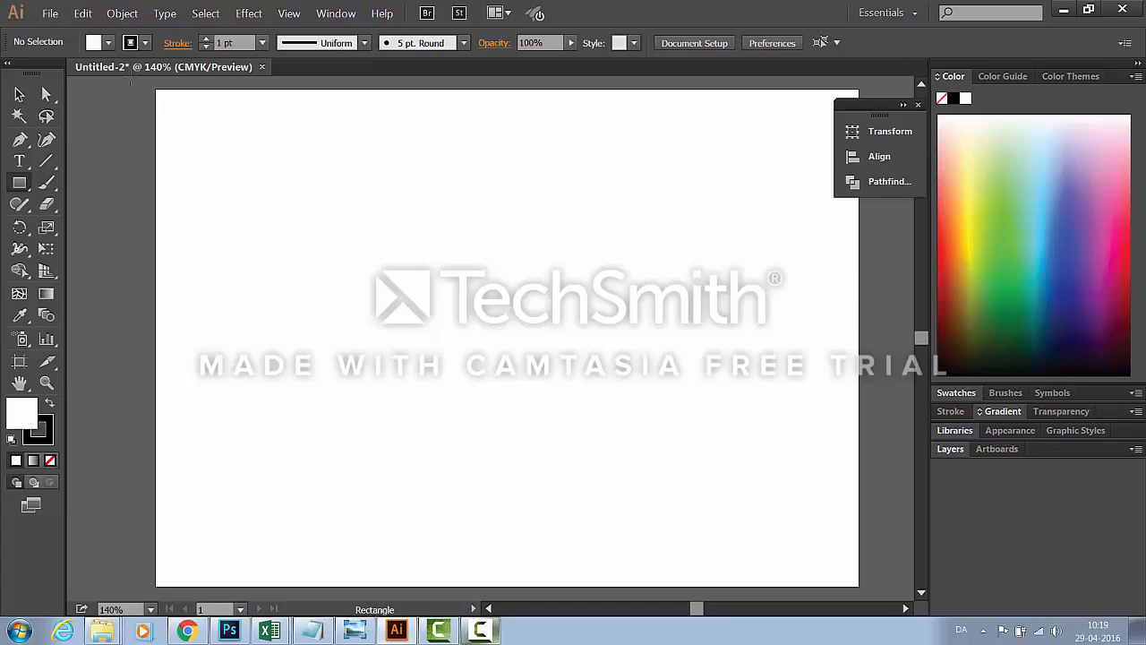
pyautogui.click(51, 15)
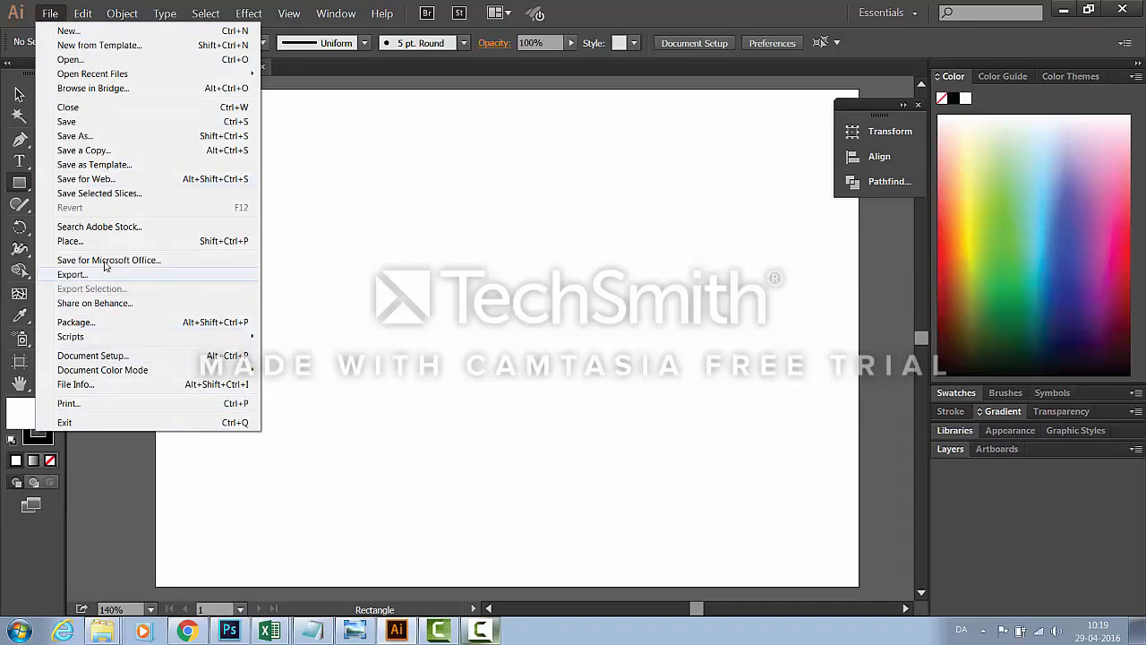
pyautogui.click(72, 242)
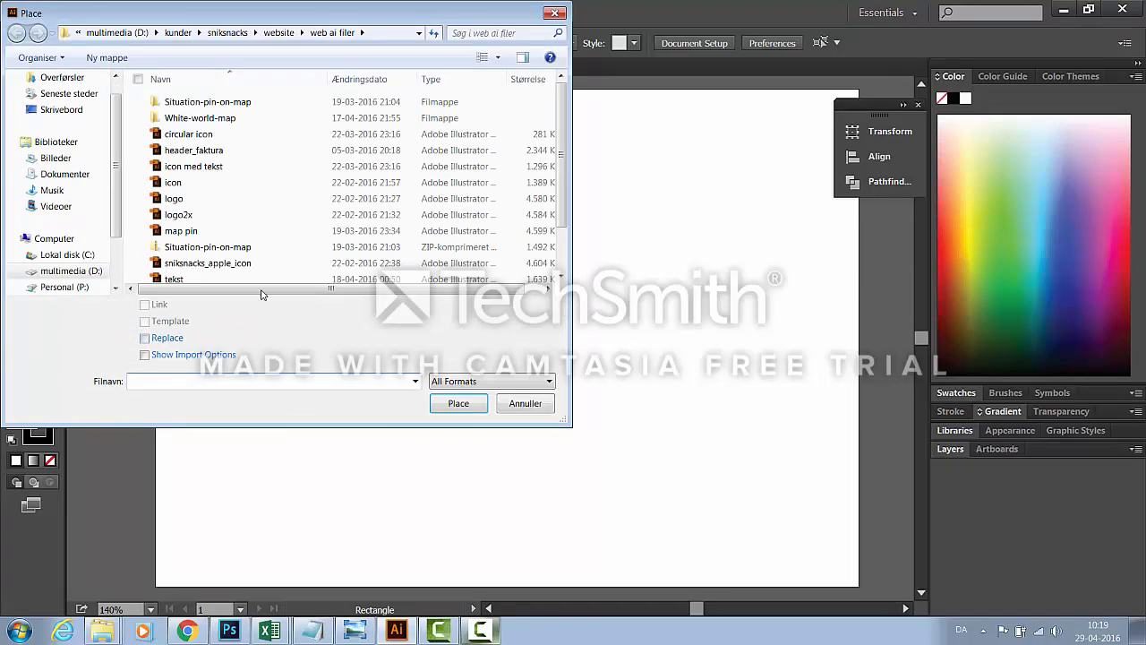
pyautogui.click(59, 110)
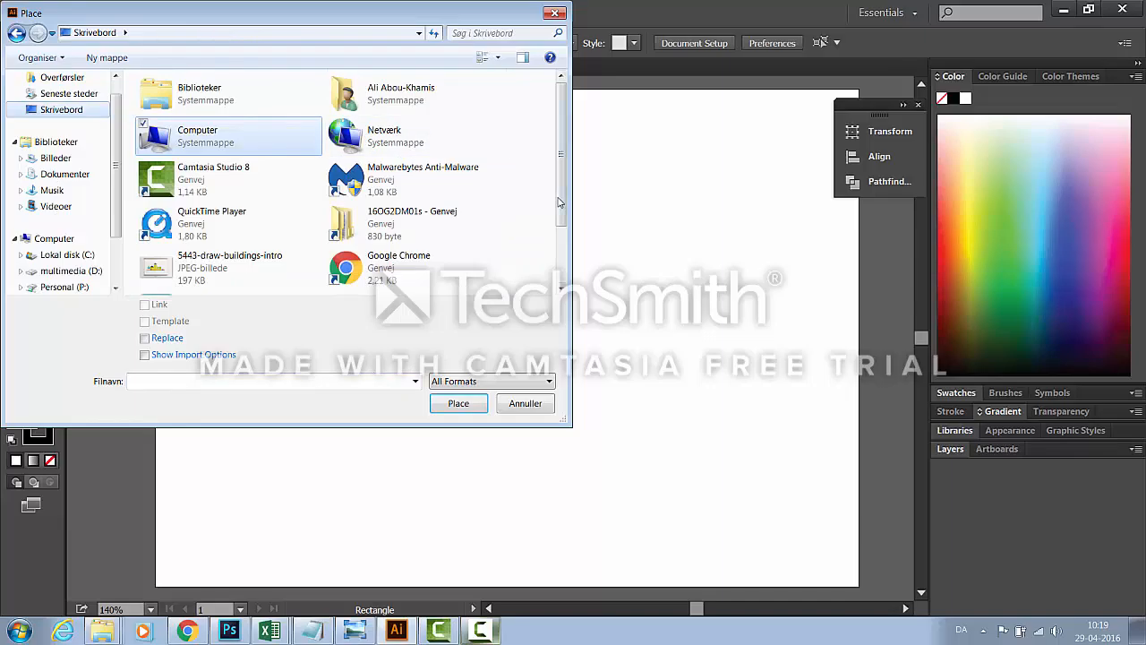
pyautogui.moveTo(560, 201); pyautogui.dragTo(571, 279)
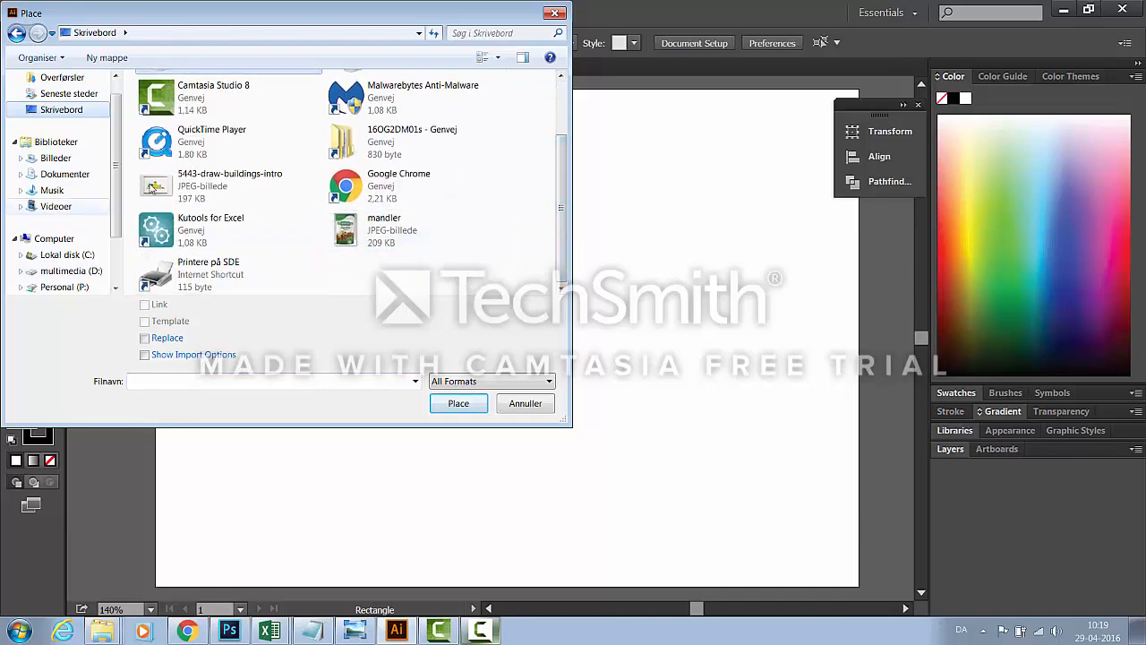
pyautogui.click(211, 183)
pyautogui.click(455, 404)
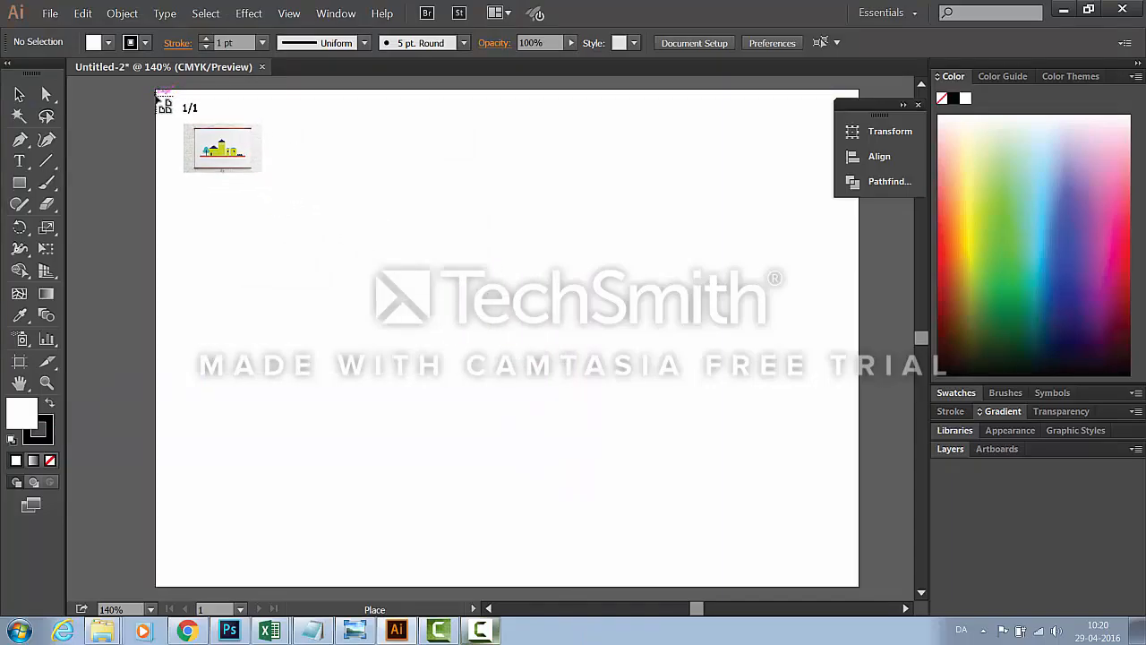
pyautogui.moveTo(158, 92); pyautogui.dragTo(860, 595)
pyautogui.scroll(5, 676, 520)
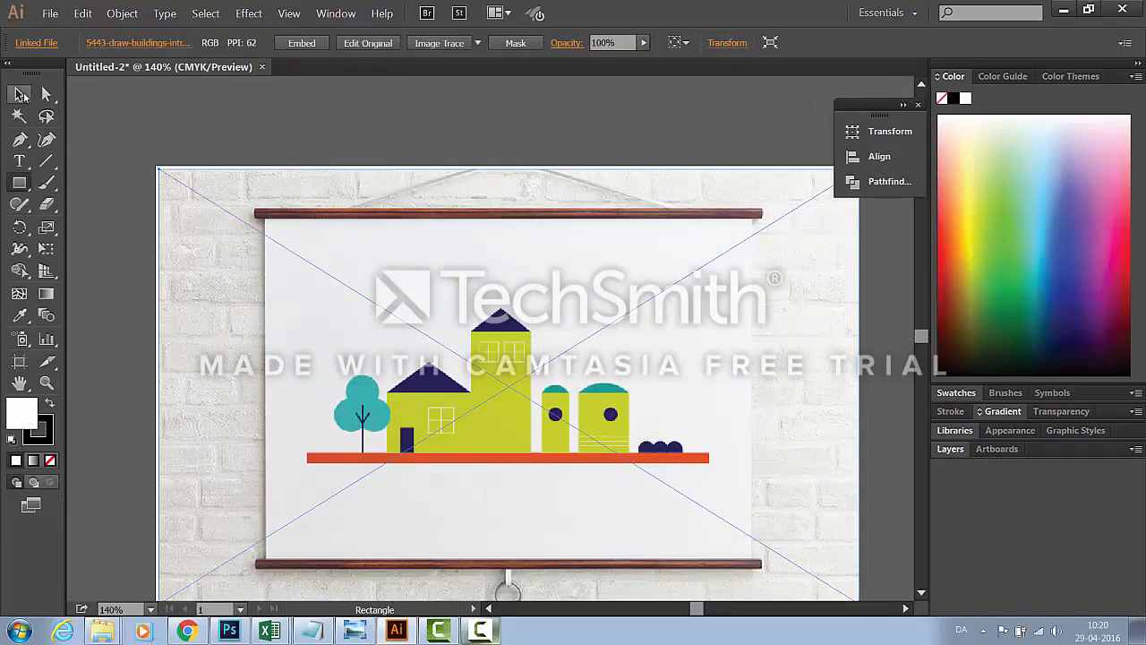
pyautogui.click(20, 94)
pyautogui.click(134, 160)
# Draw a rectangle about 20.4 × 8.3 cm over the buildings illustration and use it as a clipping mask for the placed image
pyautogui.click(21, 182)
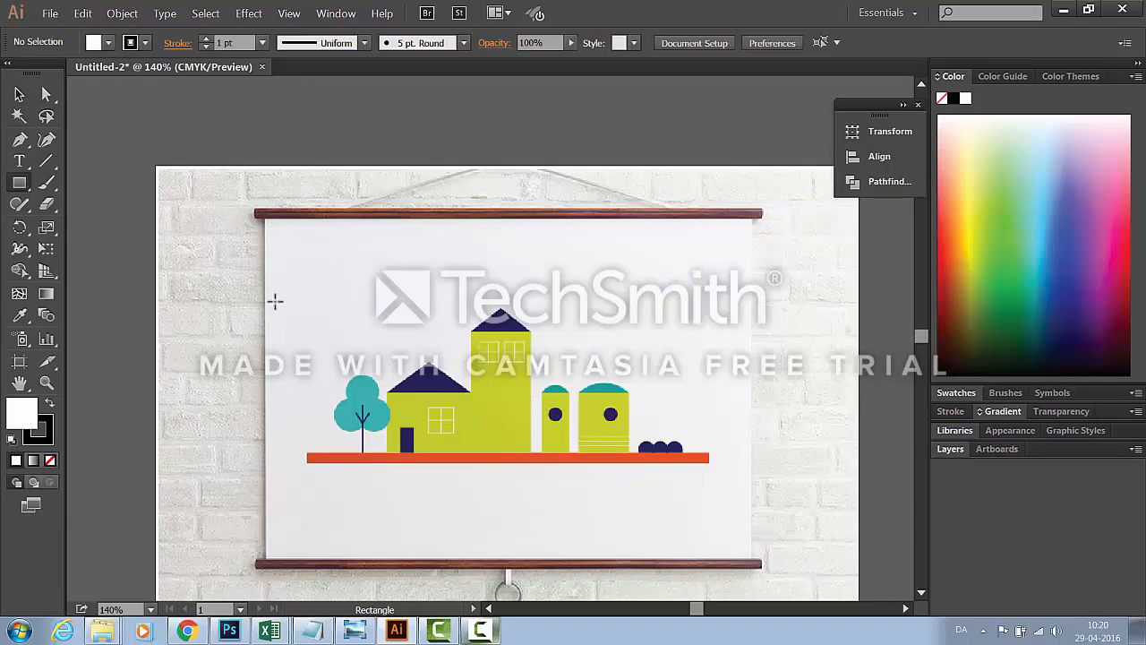
pyautogui.moveTo(266, 268); pyautogui.dragTo(750, 465)
pyautogui.click(19, 94)
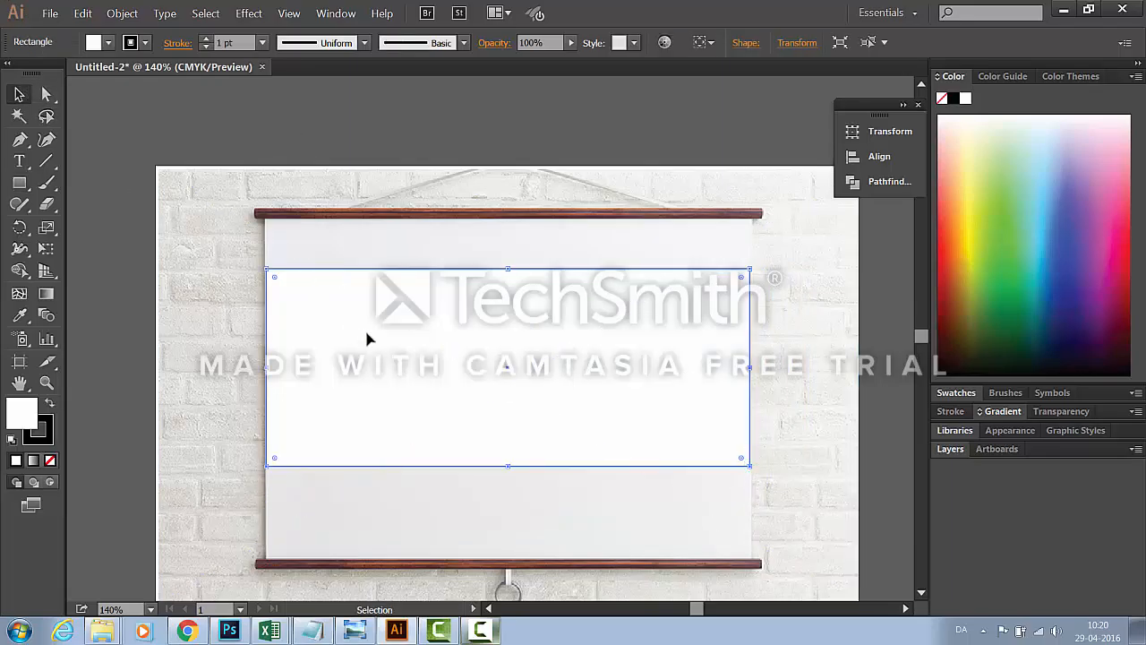
pyautogui.keyDown('shift'); pyautogui.click(233, 197); pyautogui.keyUp('shift')
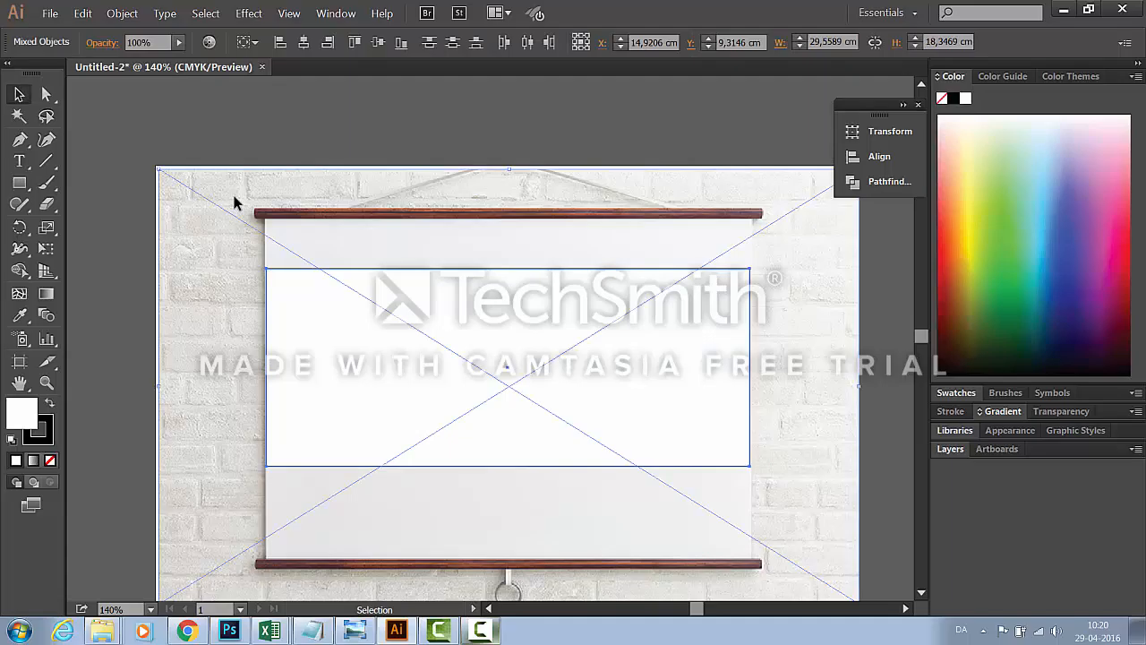
pyautogui.rightClick(235, 202)
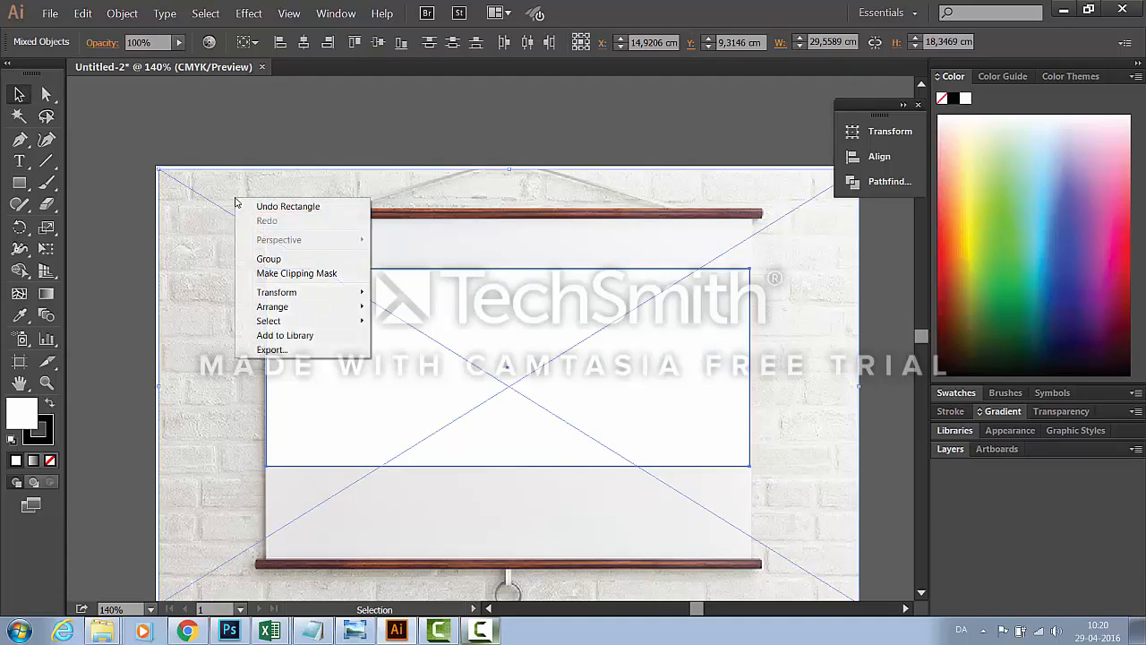
pyautogui.click(300, 274)
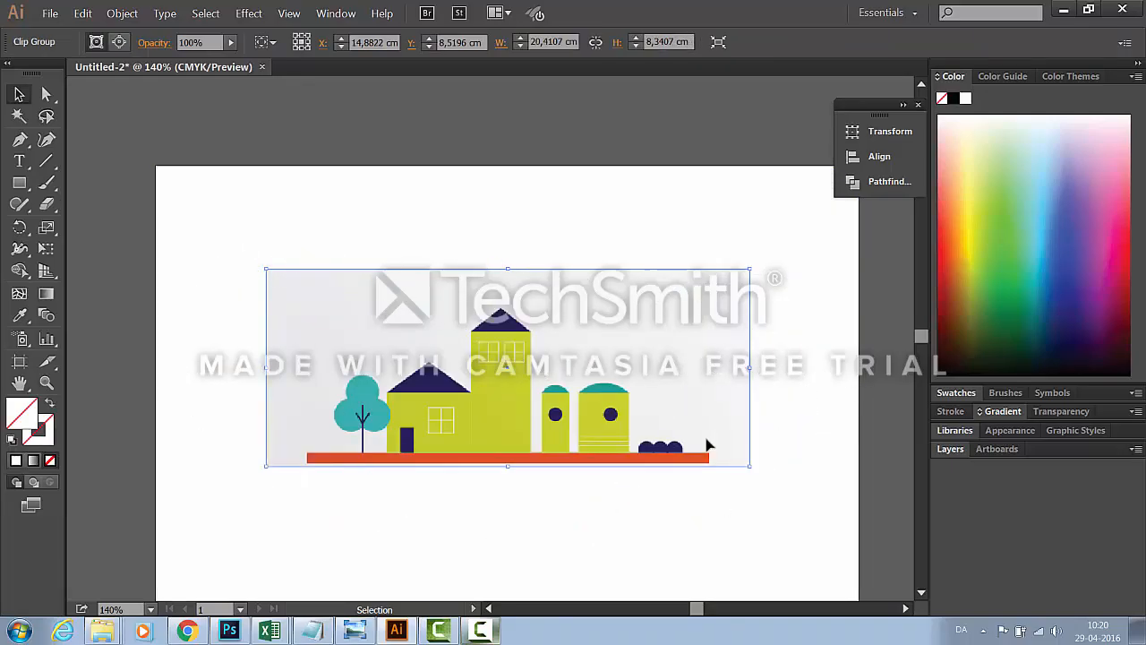
# Narrow the clipping rectangle from both sides to about 17.5 cm wide in isolation mode, and exit the clip group
pyautogui.doubleClick(665, 380)
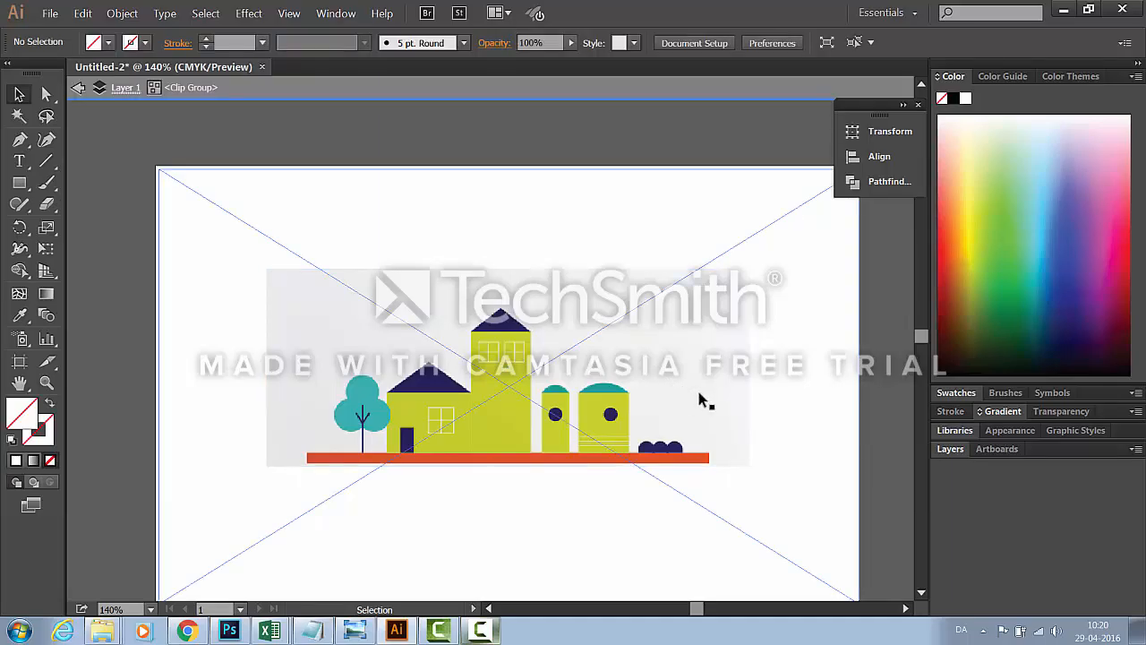
pyautogui.click(751, 412)
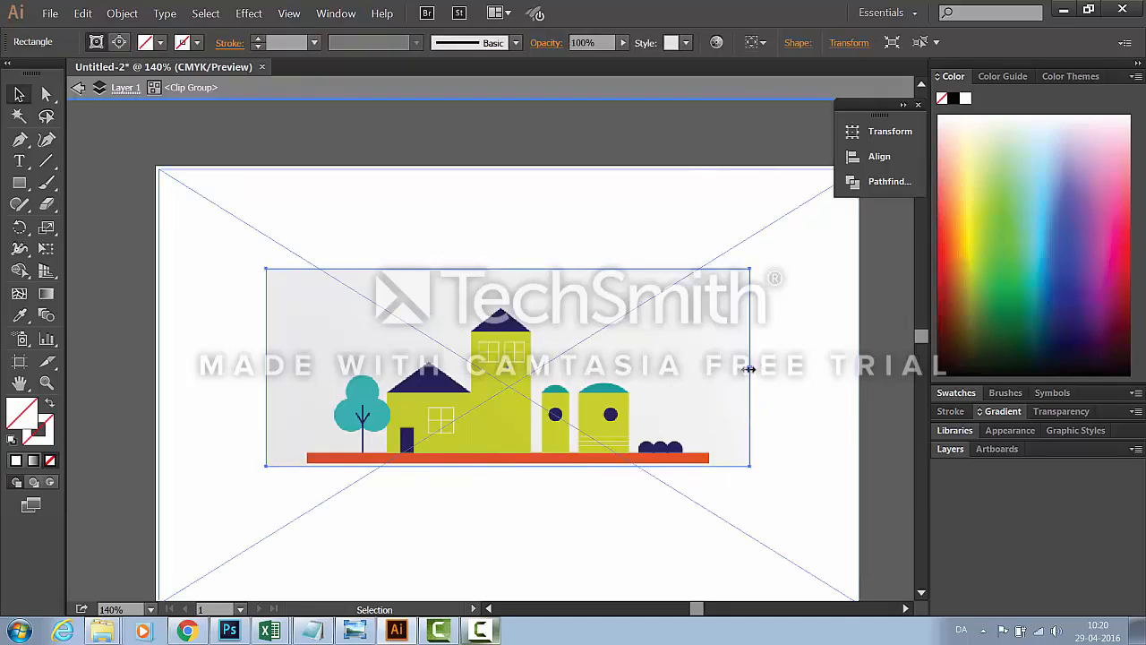
pyautogui.moveTo(750, 368); pyautogui.dragTo(716, 372)
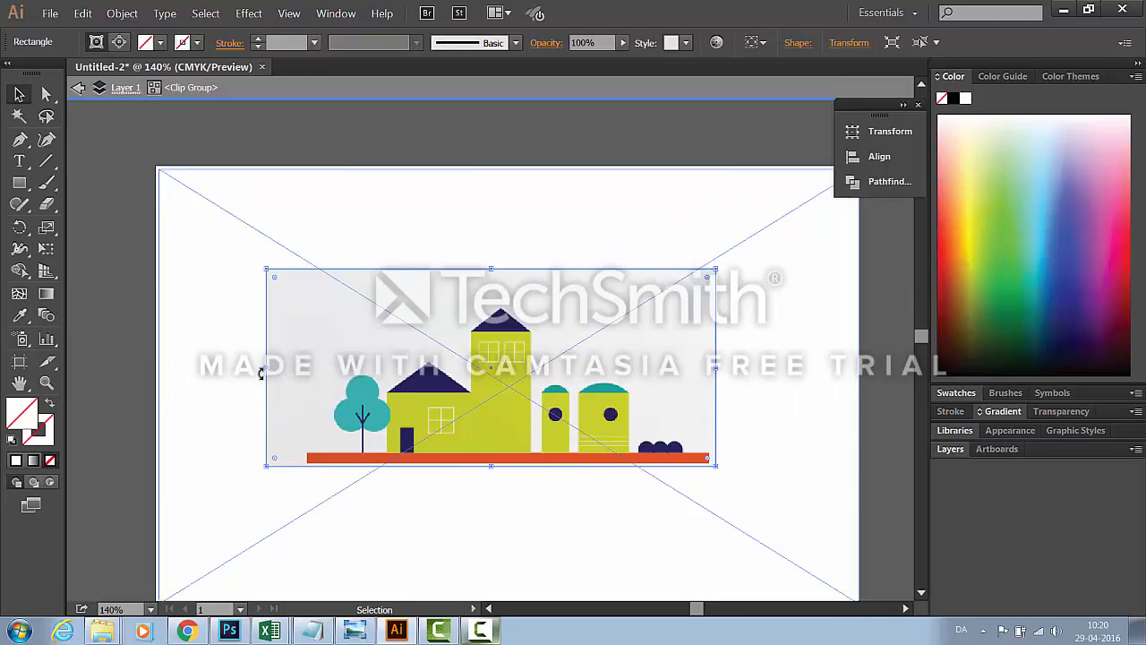
pyautogui.moveTo(266, 370); pyautogui.dragTo(301, 370)
pyautogui.doubleClick(112, 331)
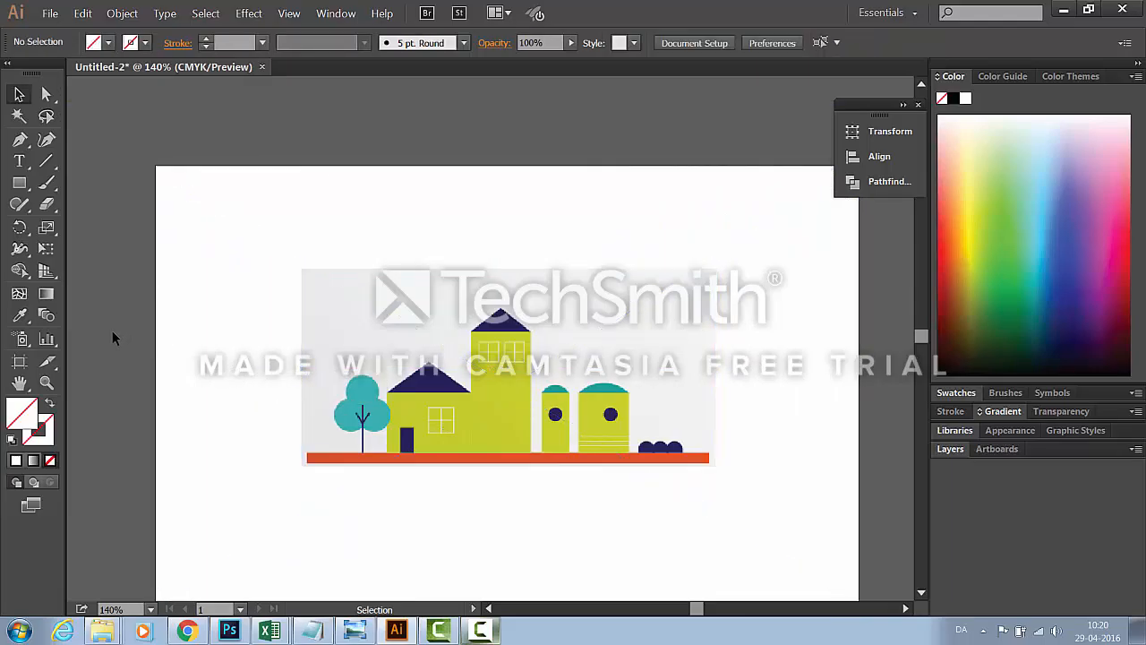
# Move the clipped image to the artboard's top-left corner and scale it proportionally to about 29.5 × 14.1 cm, filling the artboard width
pyautogui.click(453, 408)
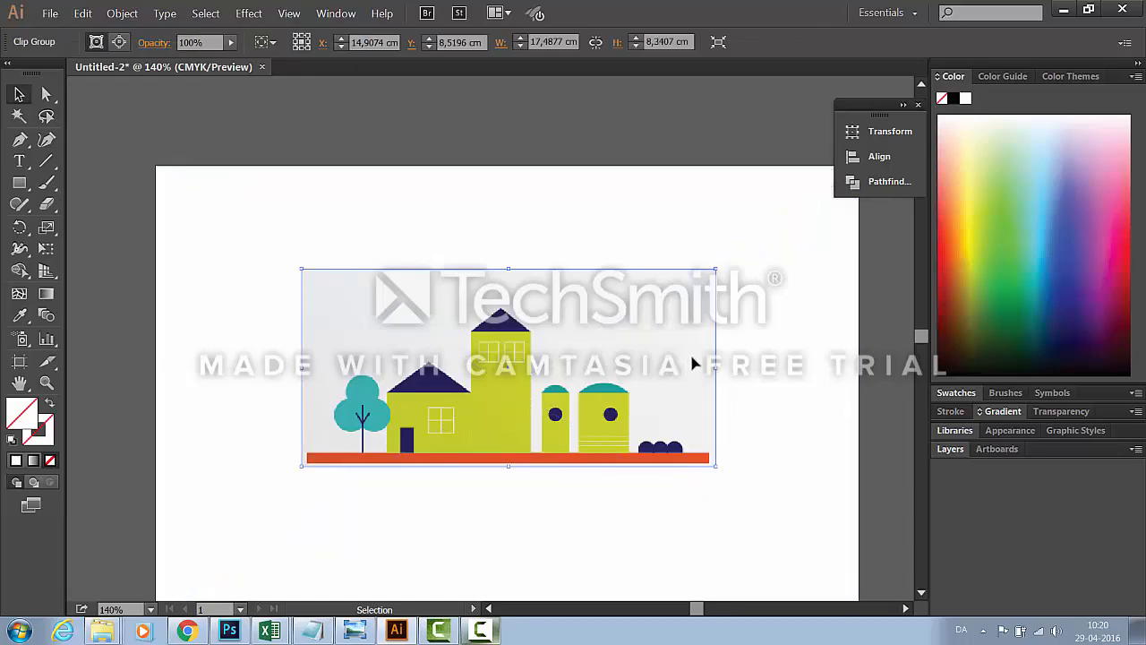
pyautogui.moveTo(501, 314); pyautogui.dragTo(440, 281)
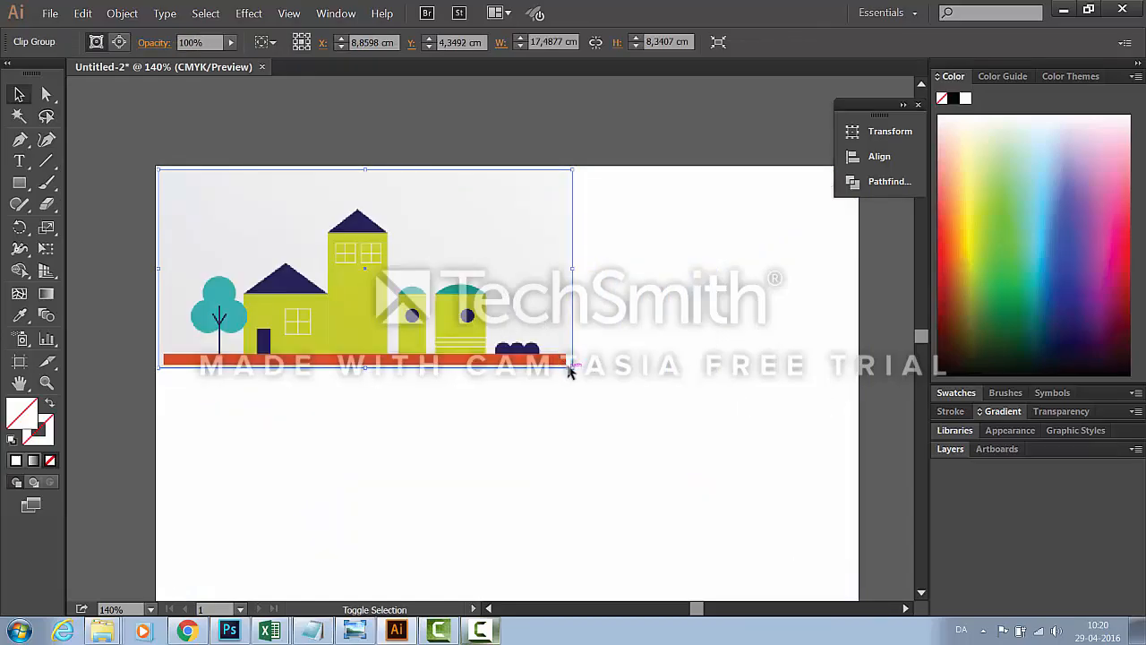
pyautogui.moveTo(568, 369); pyautogui.dragTo(857, 565)
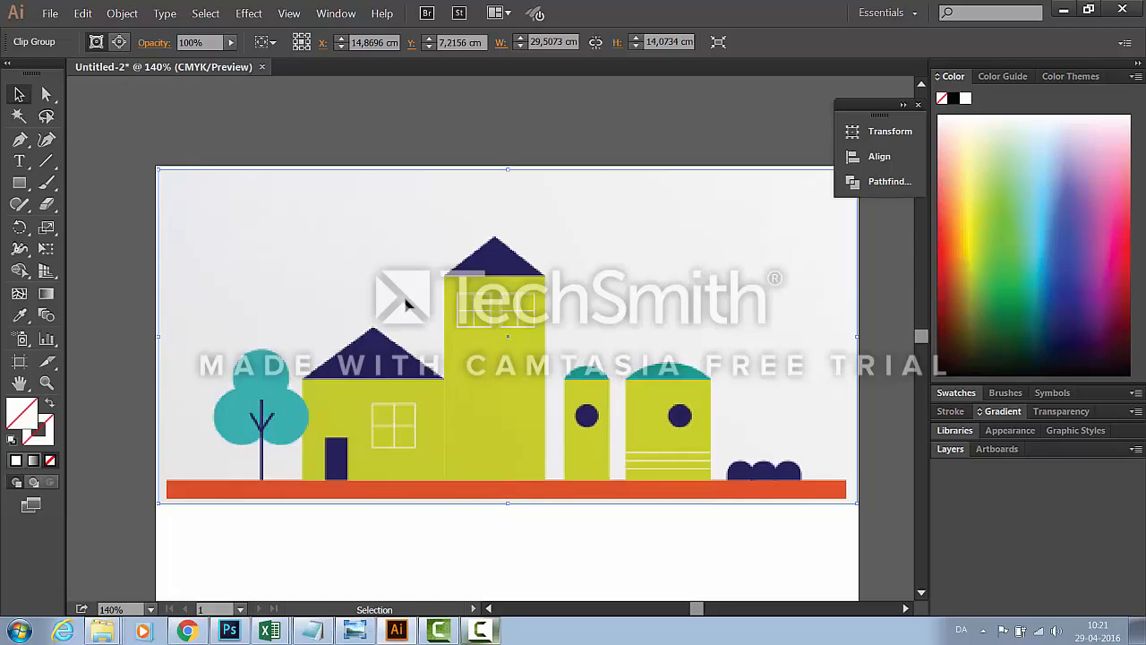
# Lock the clipped buildings image so it stays fixed as the tracing template
pyautogui.click(125, 14)
pyautogui.moveTo(269, 96)
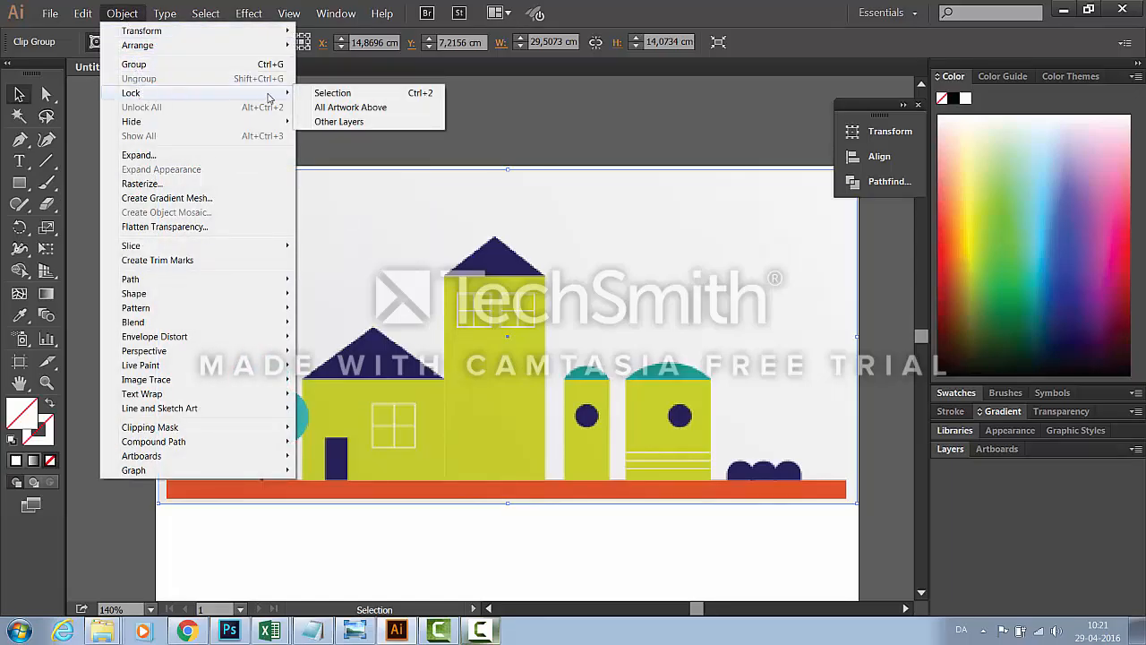
pyautogui.click(326, 94)
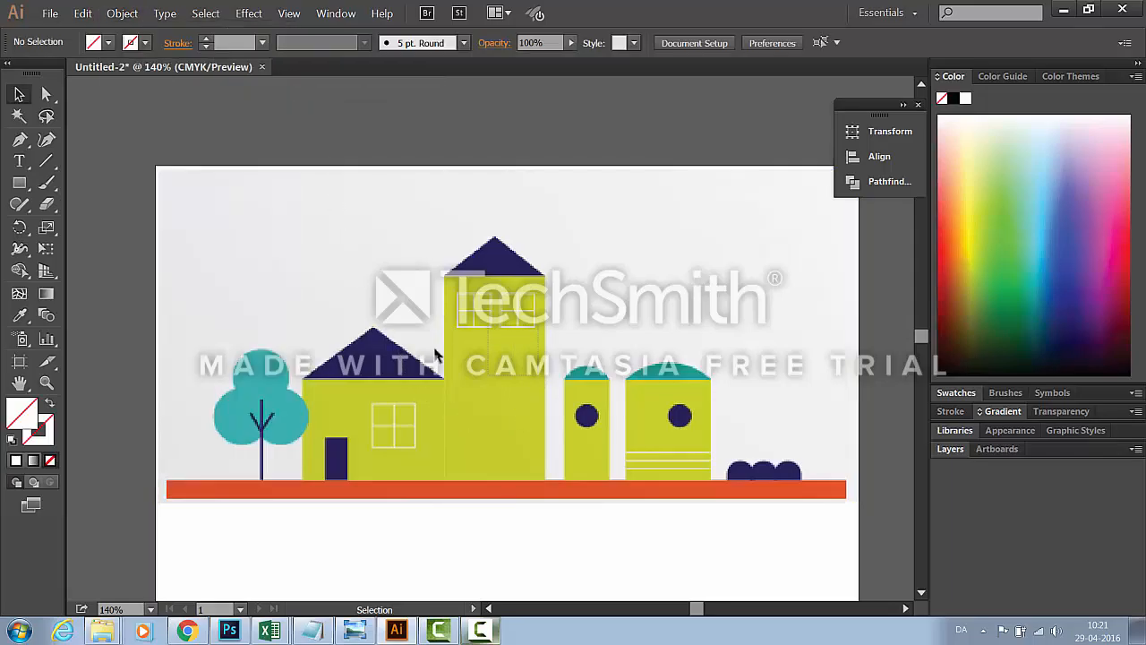
# Draw a rectangle over the ground strip, fill it with the orange sampled from the template, and deselect it
pyautogui.moveTo(434, 356); pyautogui.dragTo(373, 251)
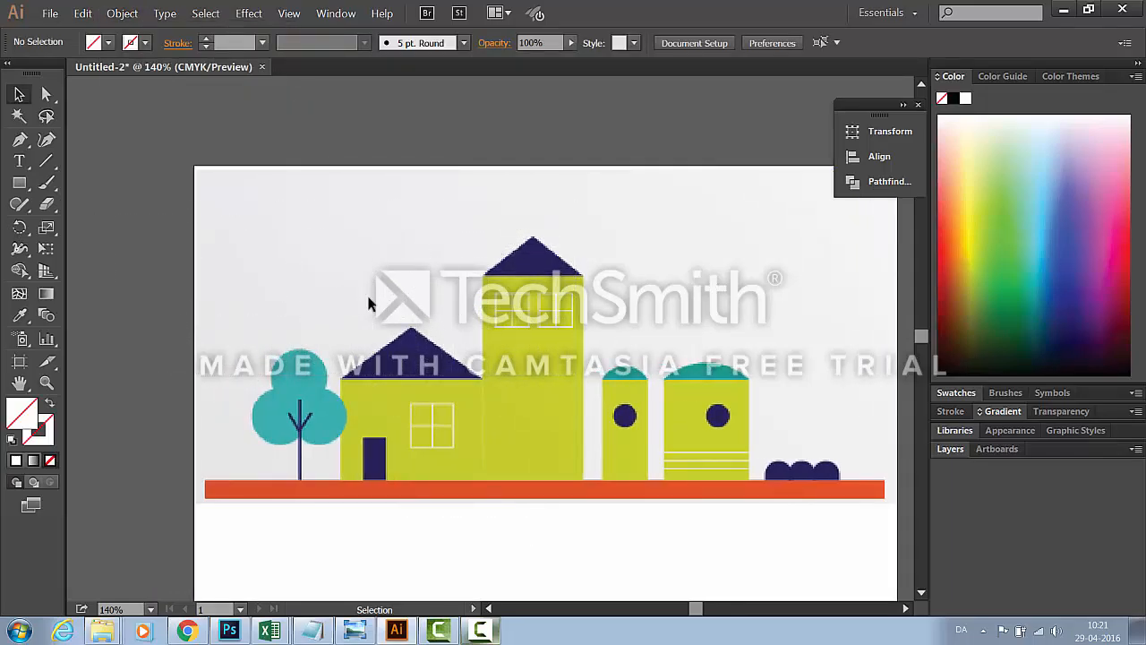
pyautogui.moveTo(601, 397); pyautogui.dragTo(537, 340)
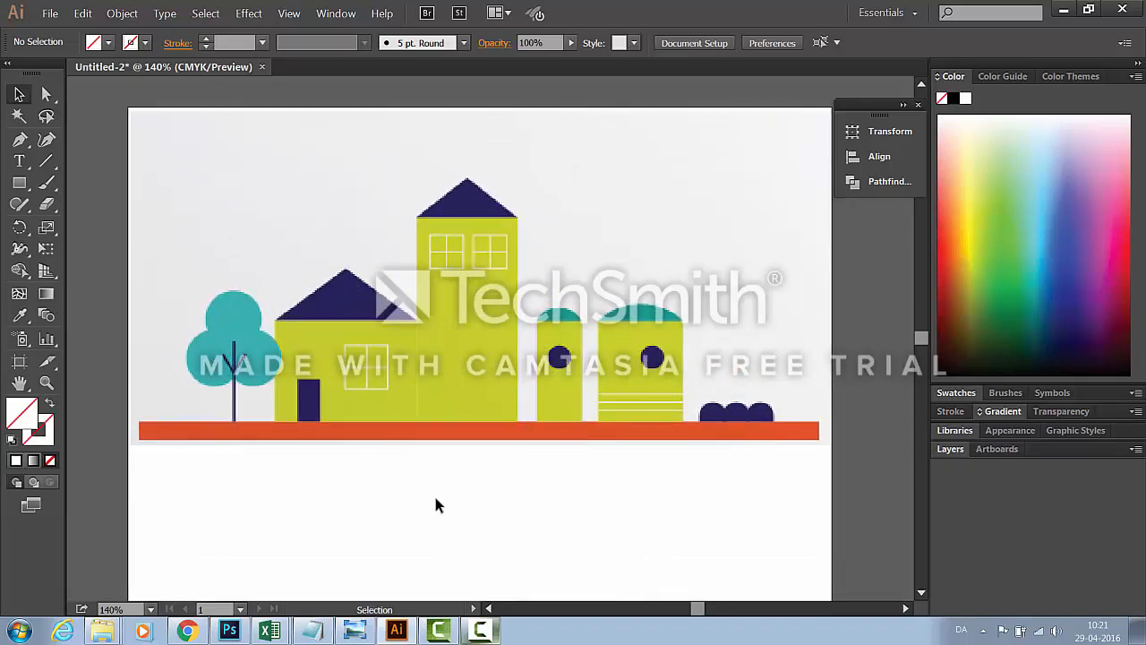
pyautogui.click(20, 183)
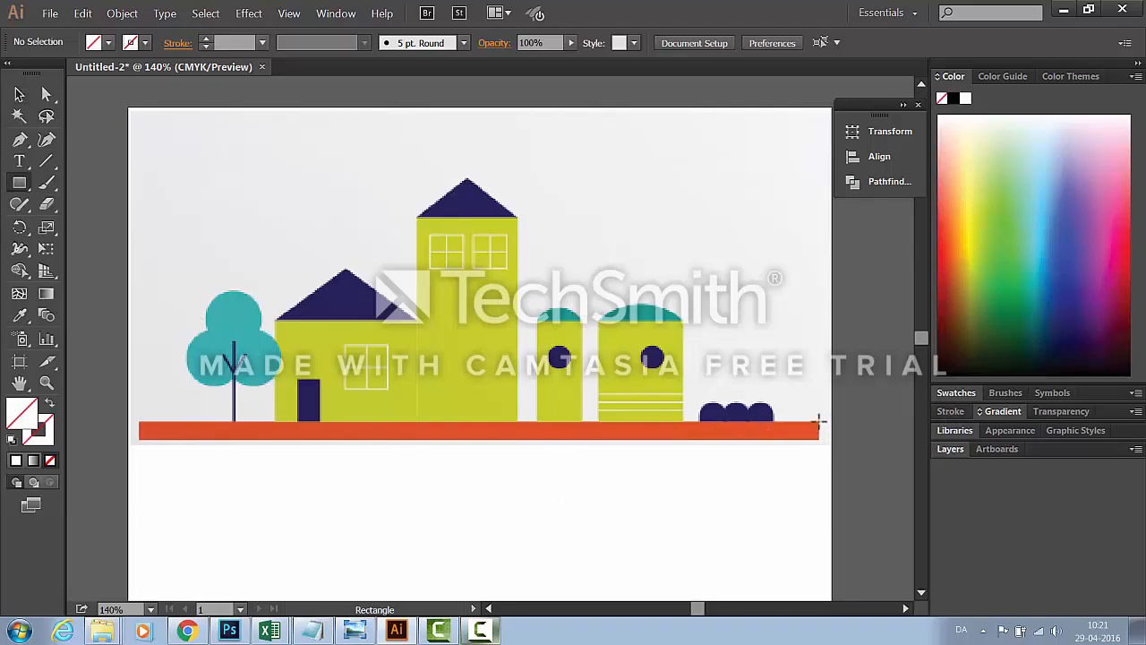
pyautogui.moveTo(818, 420); pyautogui.dragTo(140, 441)
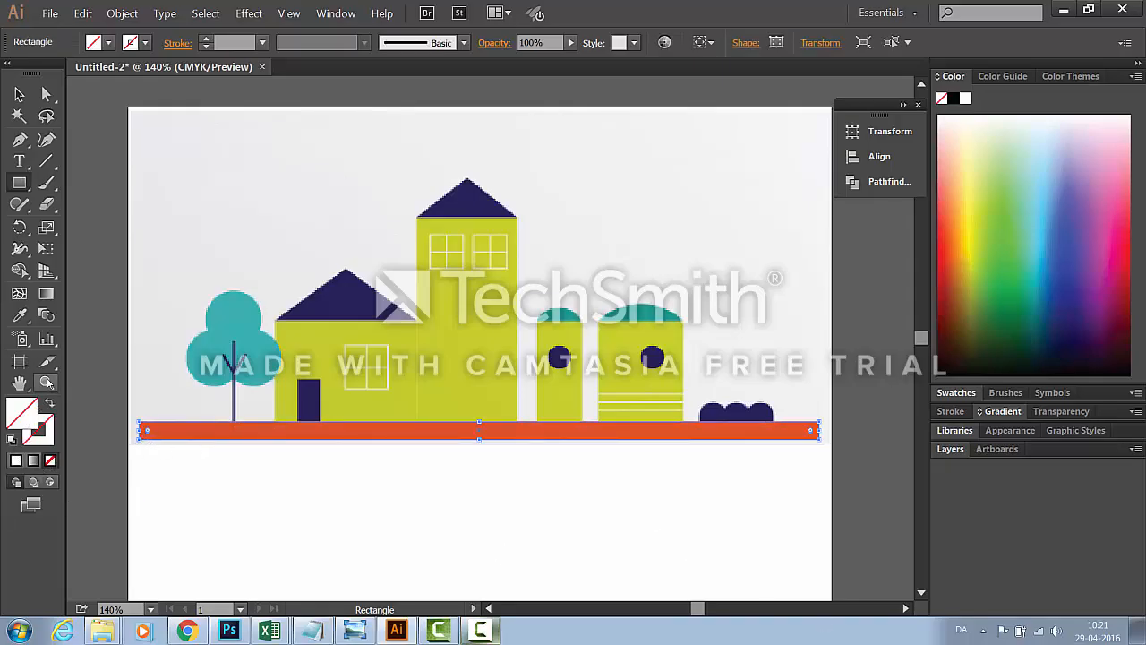
pyautogui.click(20, 316)
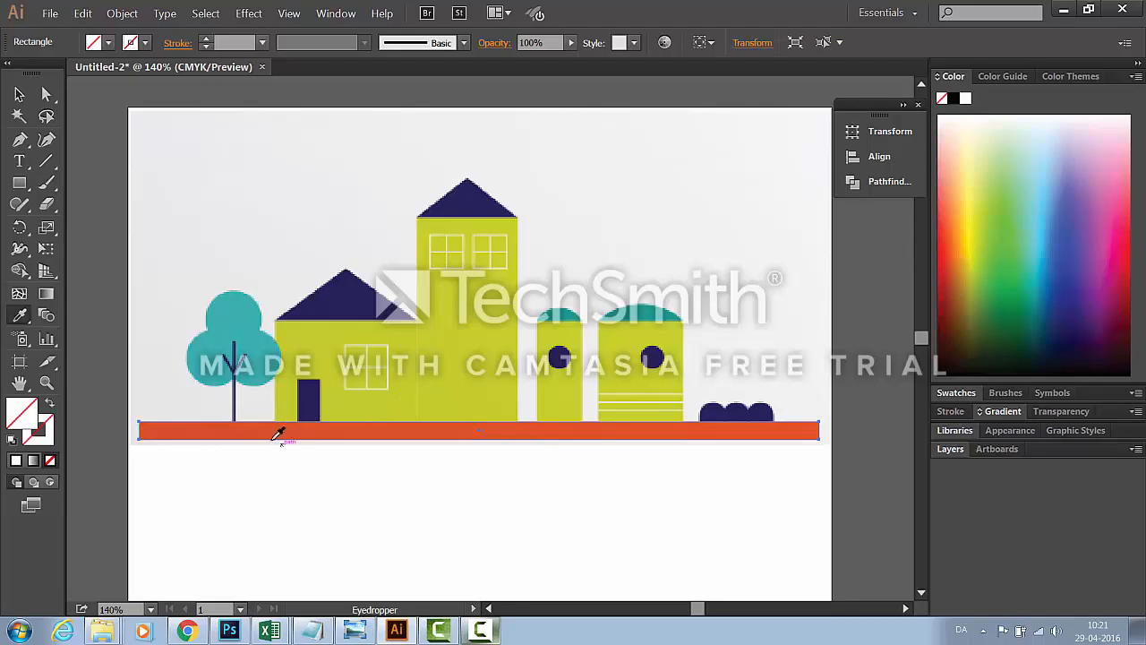
pyautogui.click(722, 427)
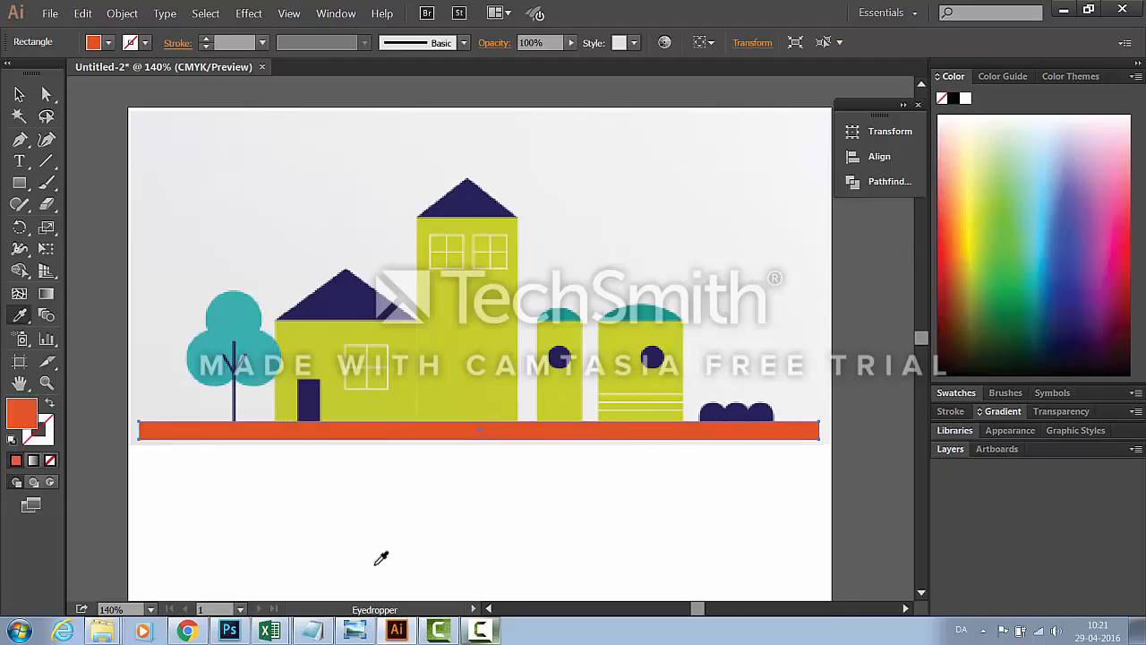
pyautogui.click(19, 94)
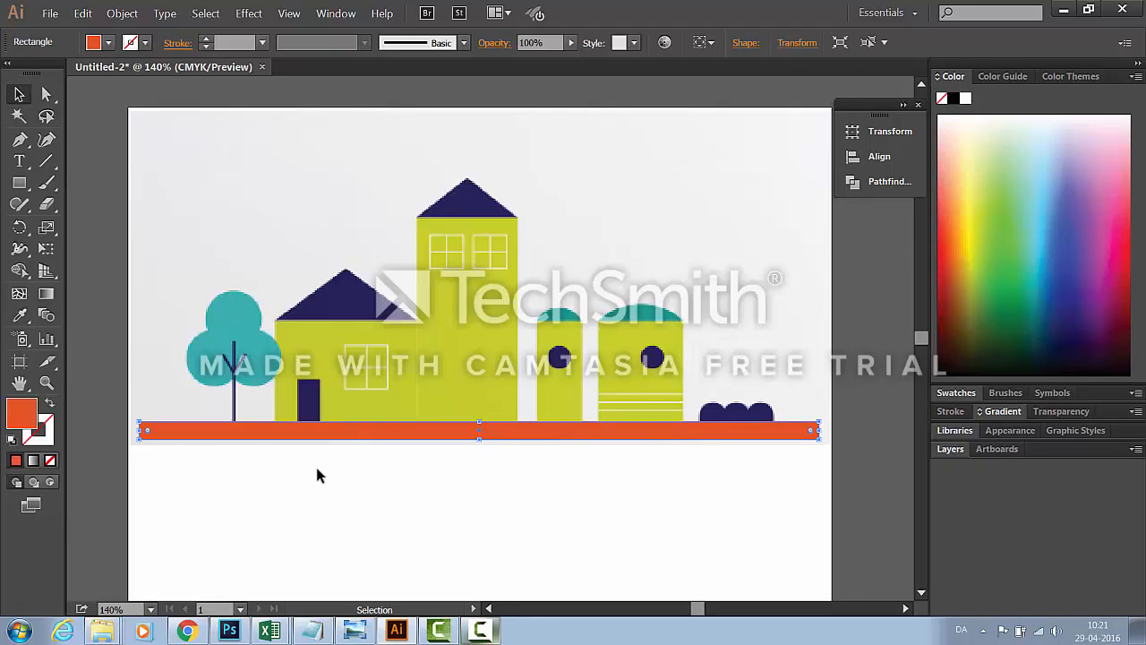
pyautogui.click(256, 484)
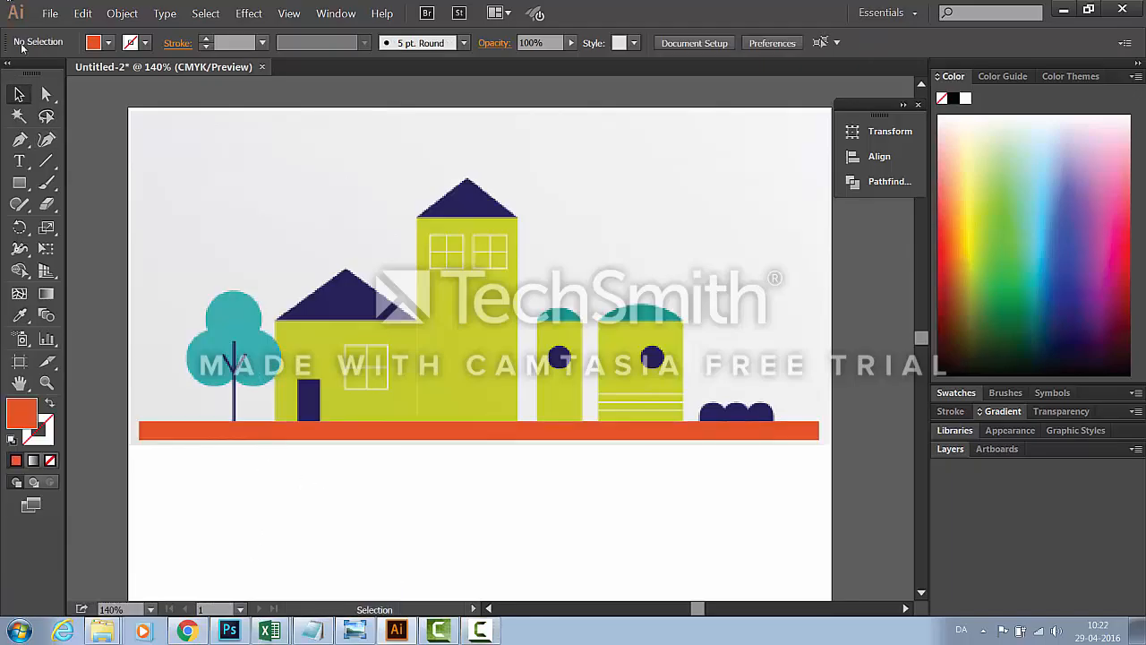
# Draw a rectangle about 6 × 4.3 cm over the house wall and fill it with the lime green sampled from the tower
pyautogui.click(19, 182)
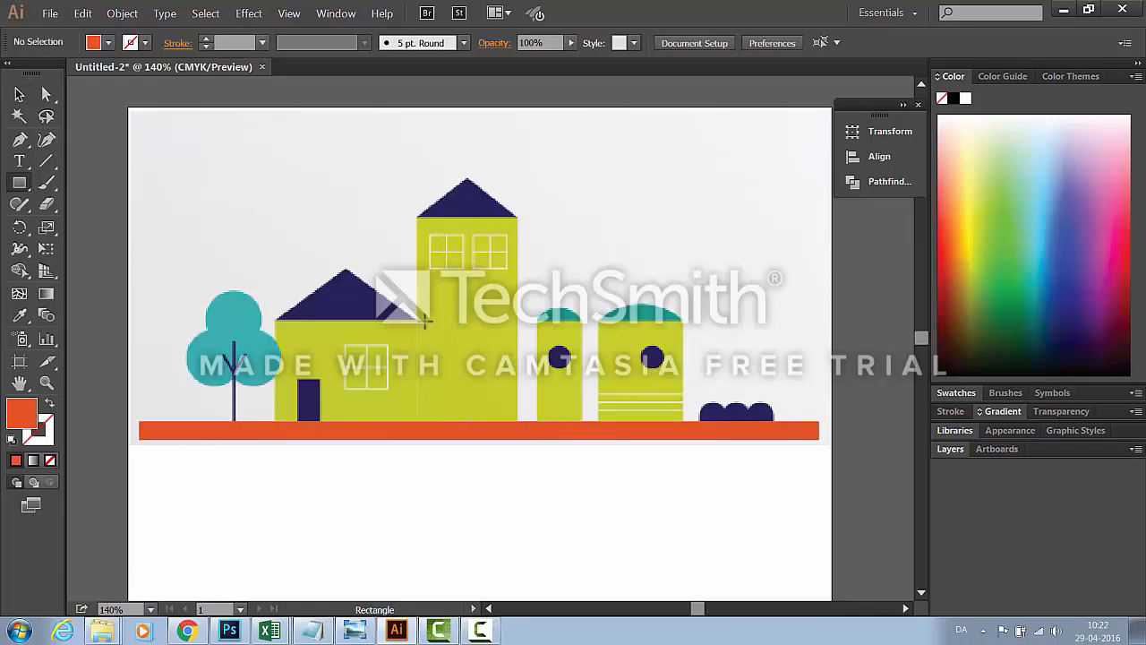
pyautogui.moveTo(412, 322); pyautogui.dragTo(275, 420)
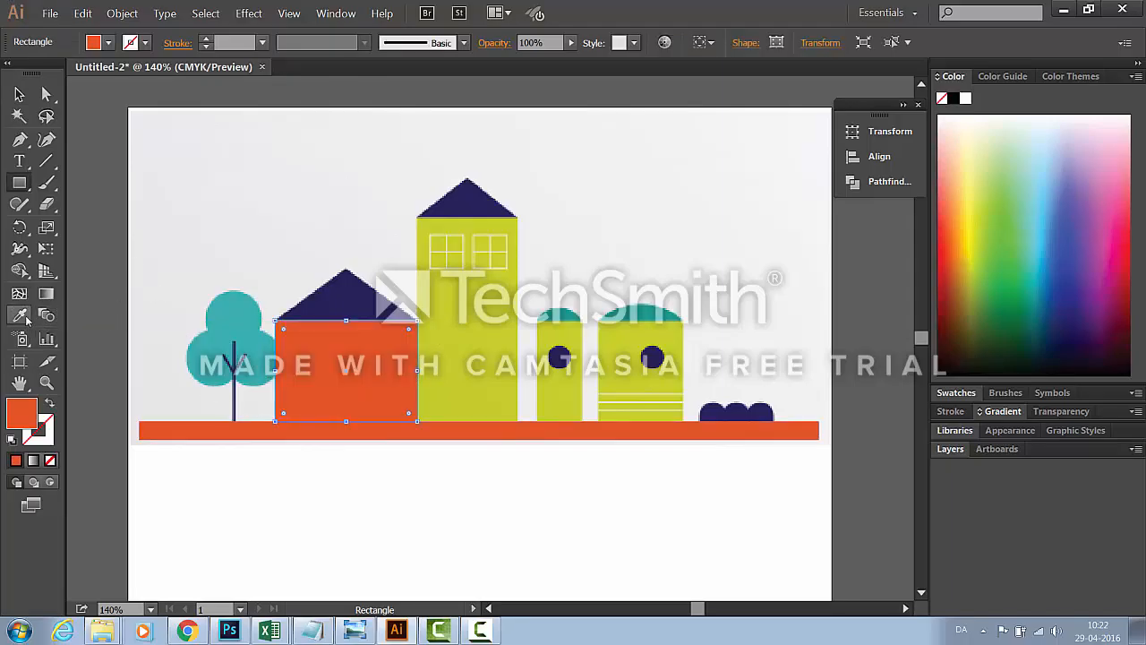
pyautogui.click(19, 315)
pyautogui.click(453, 348)
pyautogui.click(19, 94)
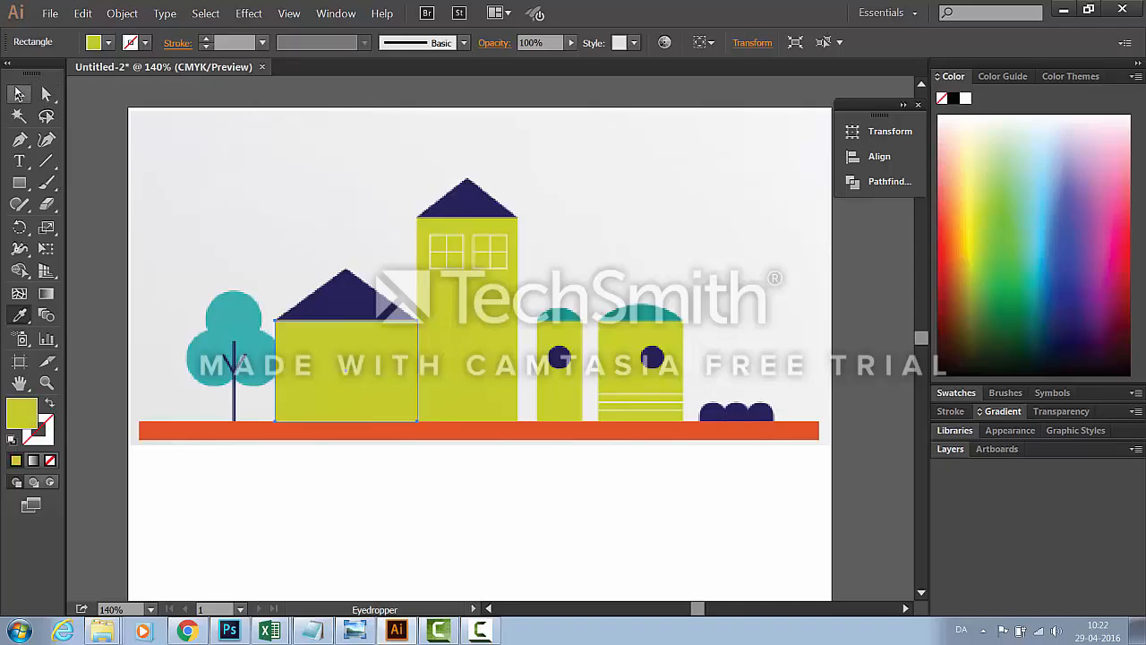
# Duplicate the house wall rectangle onto the tower, resize the copy to about 4.26 × 8.57 cm, and deselect it
pyautogui.press('a')
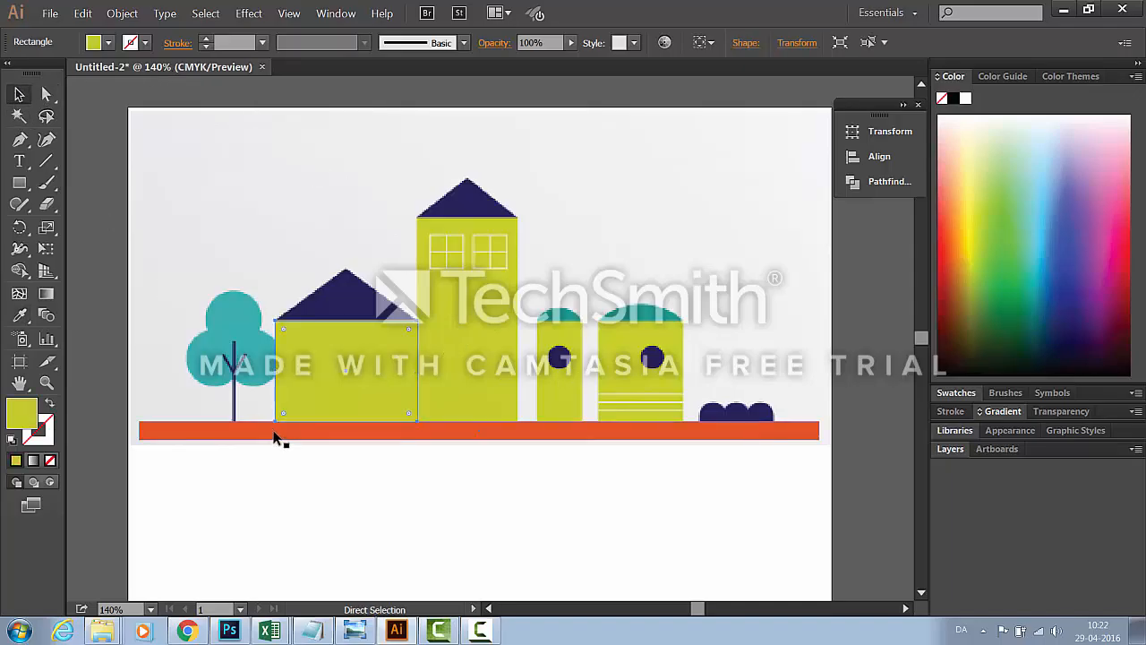
pyautogui.hotkey('ctrl', 'z')
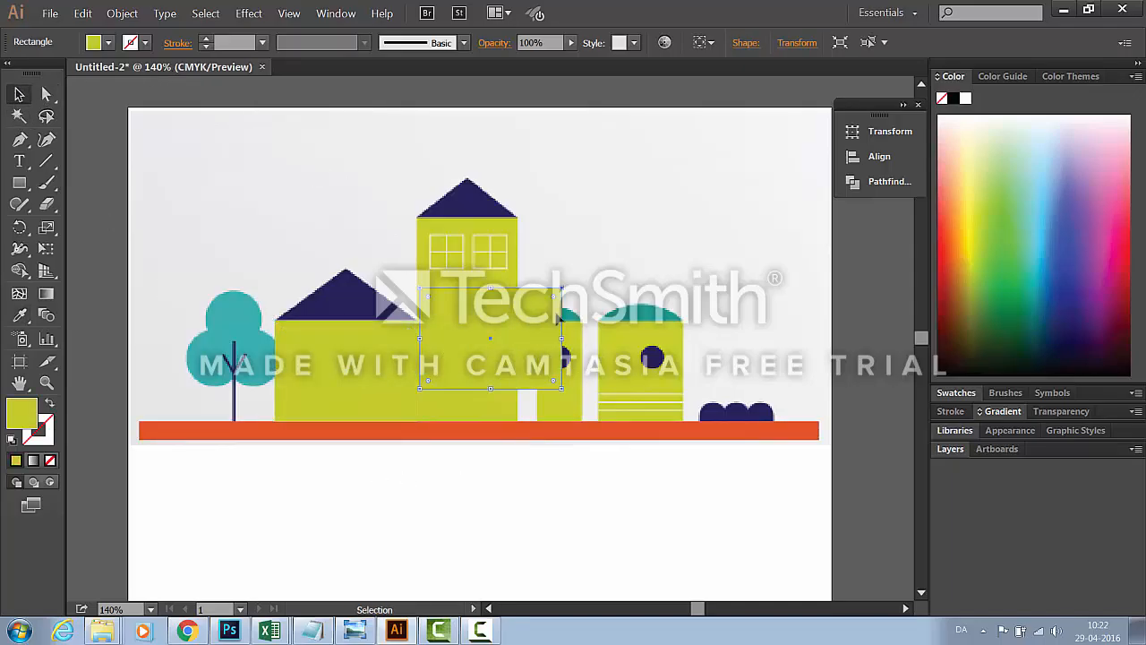
pyautogui.moveTo(503, 348); pyautogui.dragTo(519, 370)
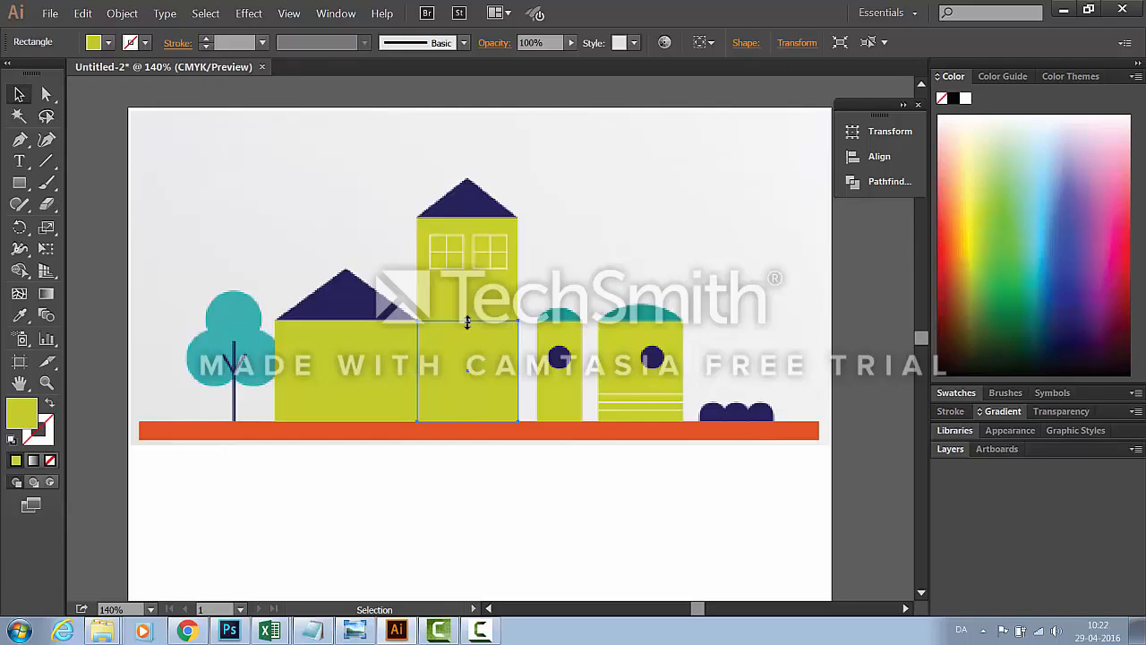
pyautogui.moveTo(467, 323); pyautogui.dragTo(456, 220)
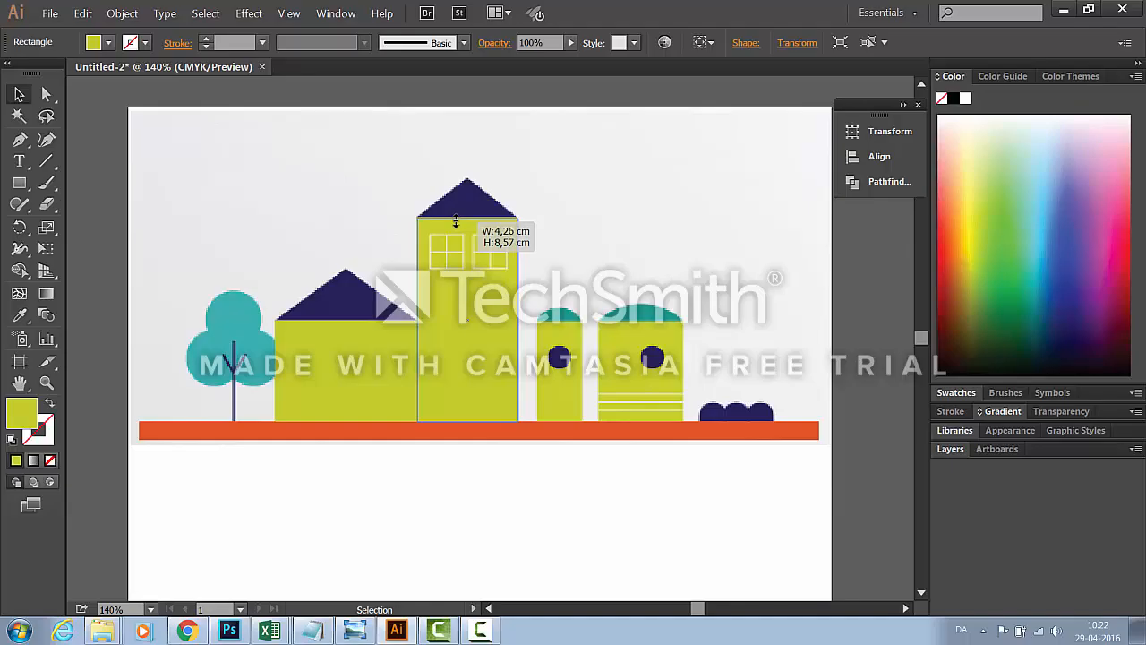
pyautogui.moveTo(456, 220); pyautogui.dragTo(456, 223)
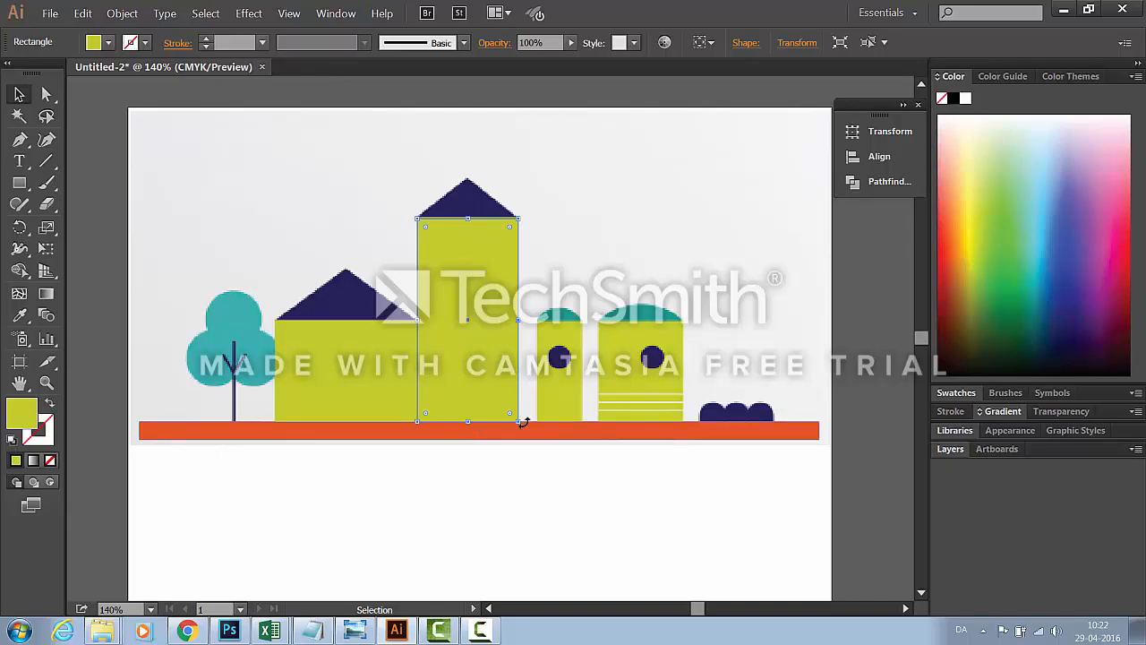
pyautogui.click(609, 492)
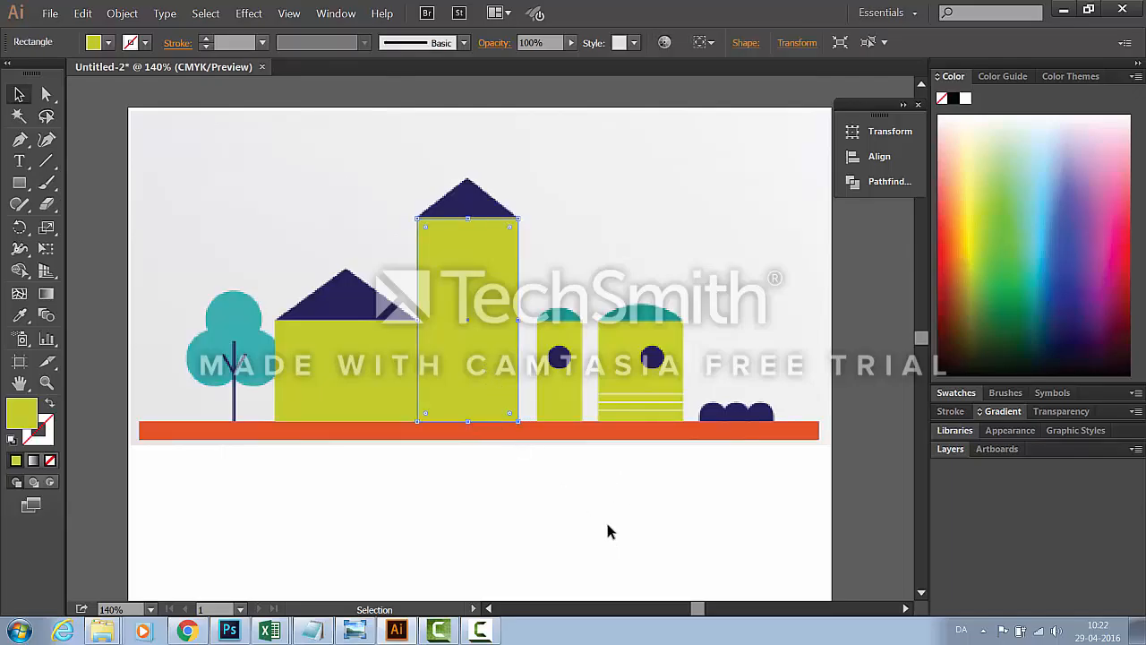
# Draw lime green rectangles over the two domed buildings, about 1.8 × 4.3 cm for the narrow one and 3.6 × 4.3 cm for the wide one
pyautogui.click(19, 185)
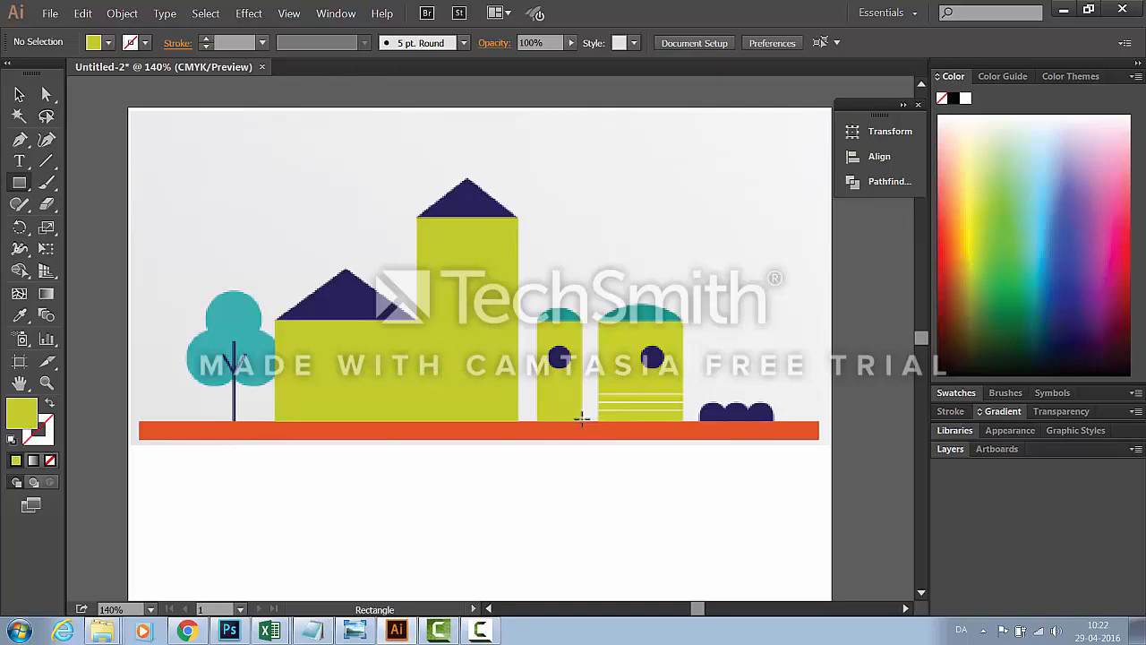
pyautogui.moveTo(583, 420); pyautogui.dragTo(538, 320)
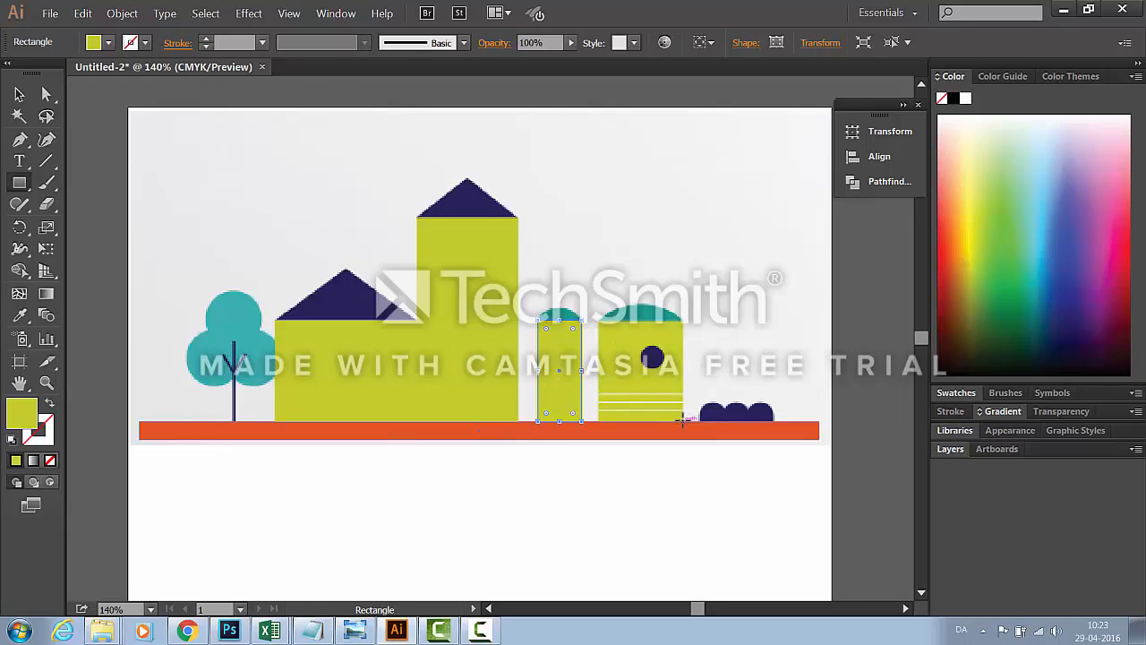
pyautogui.moveTo(682, 419); pyautogui.dragTo(597, 319)
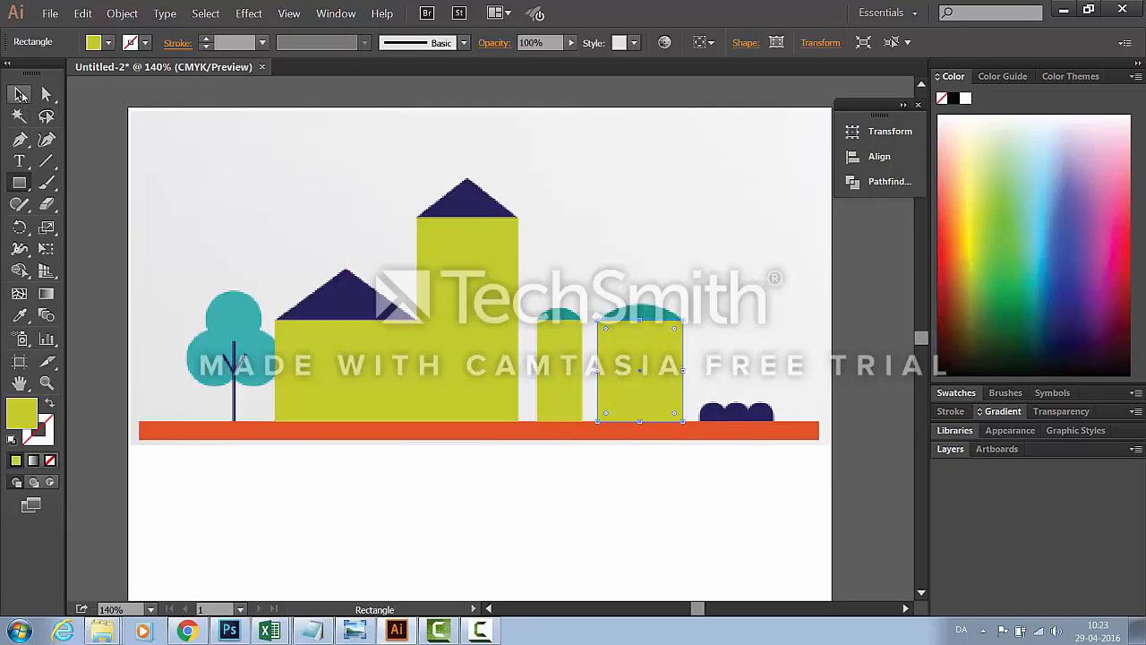
pyautogui.click(20, 94)
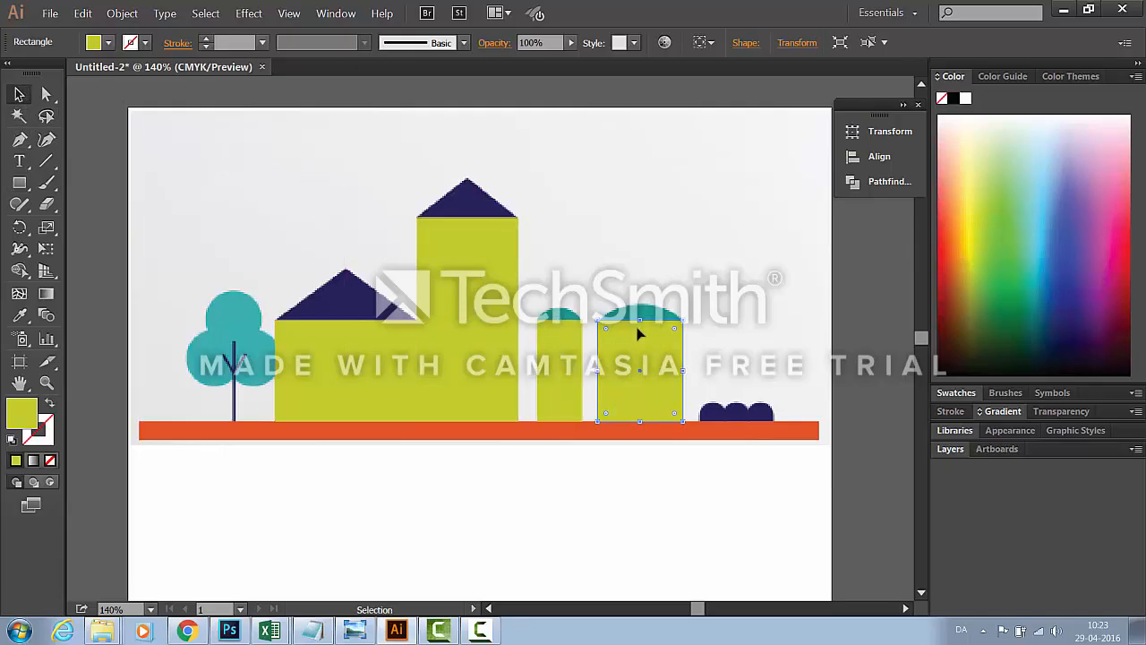
# Adjust the width of the wide domed building's rectangle, and set the narrow domed building's rectangle to 2 cm wide
pyautogui.click(802, 44)
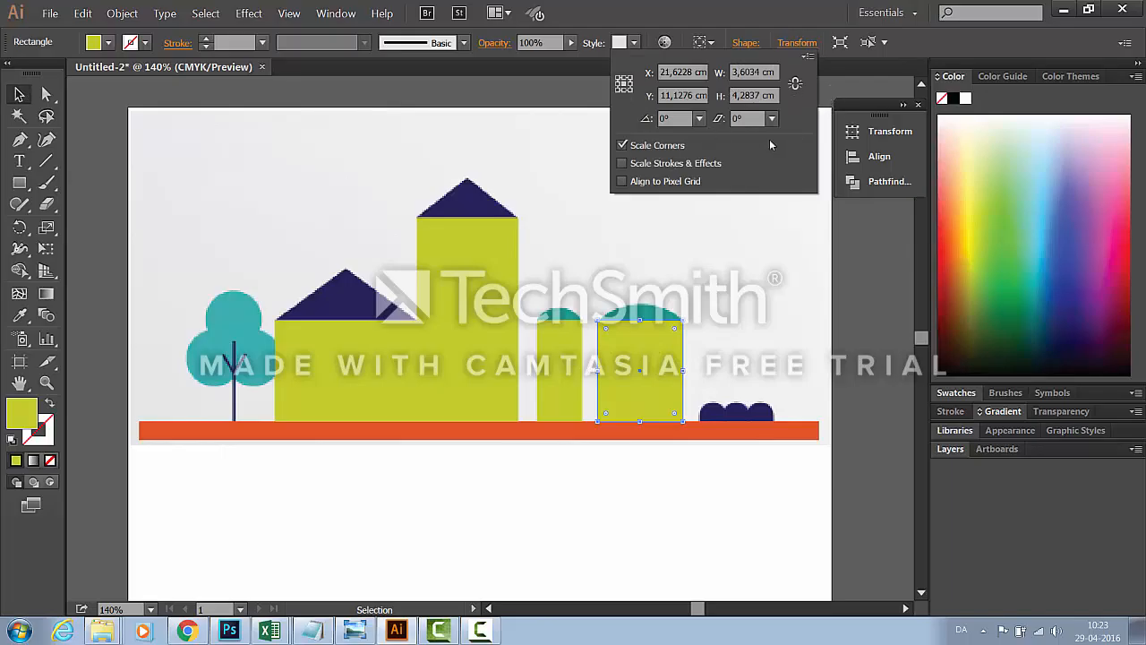
pyautogui.click(749, 71)
pyautogui.write('6,')
pyautogui.press('Return')
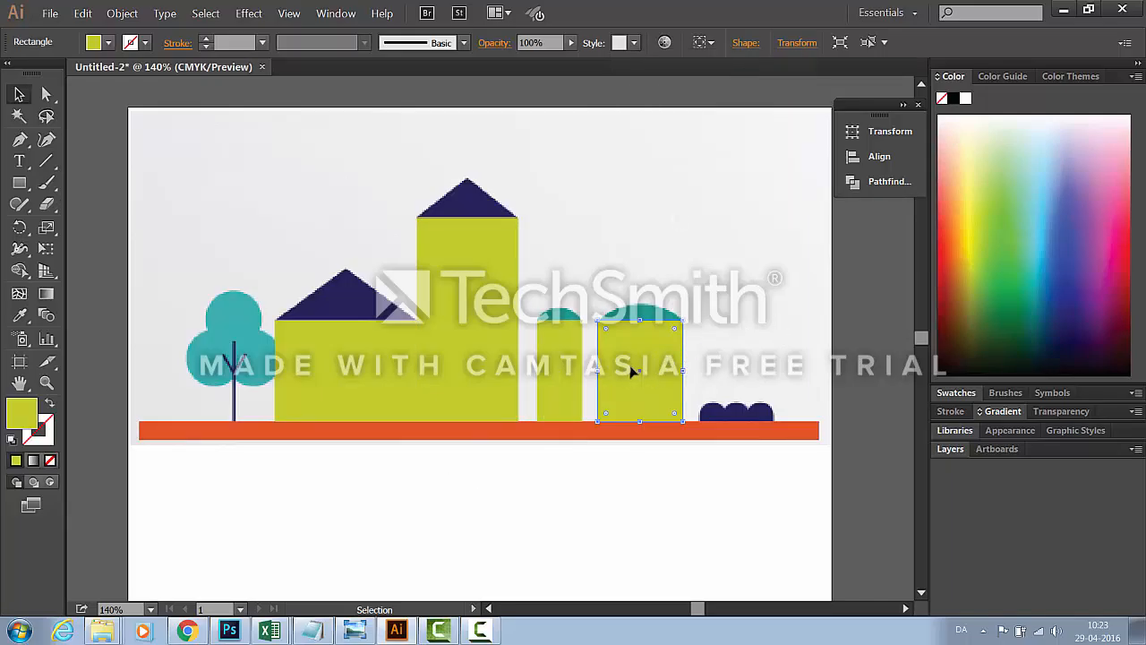
pyautogui.click(564, 376)
pyautogui.click(782, 44)
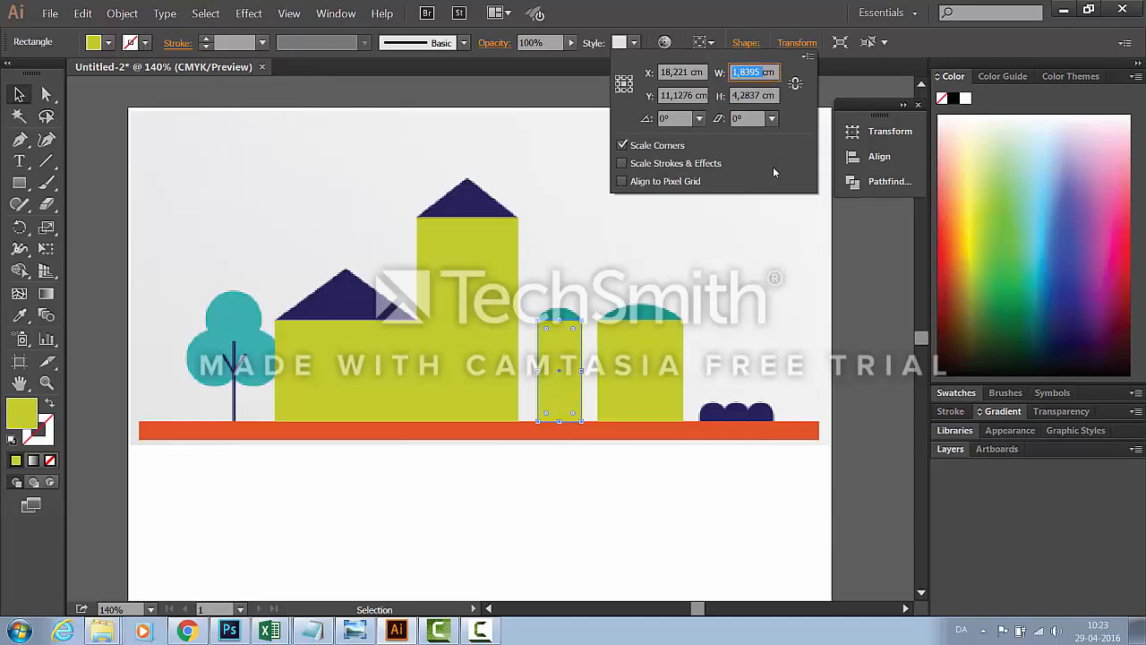
pyautogui.write('2')
pyautogui.press('Return')
# Set the tower rectangle's width to 4 cm
pyautogui.click(476, 278)
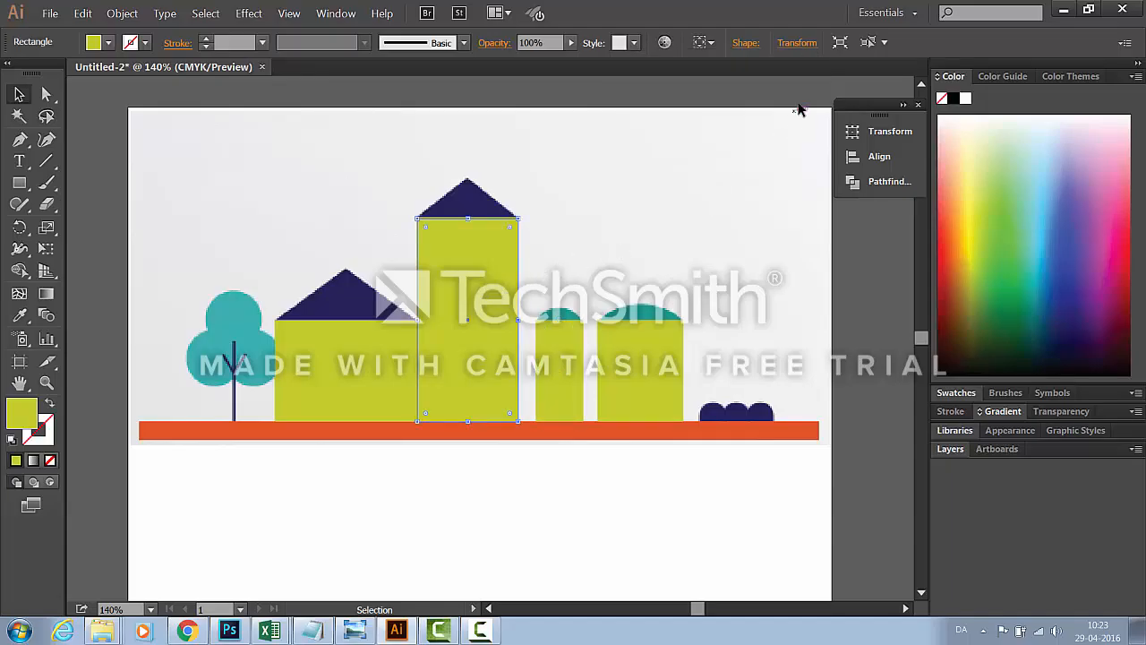
pyautogui.click(804, 45)
pyautogui.doubleClick(748, 73)
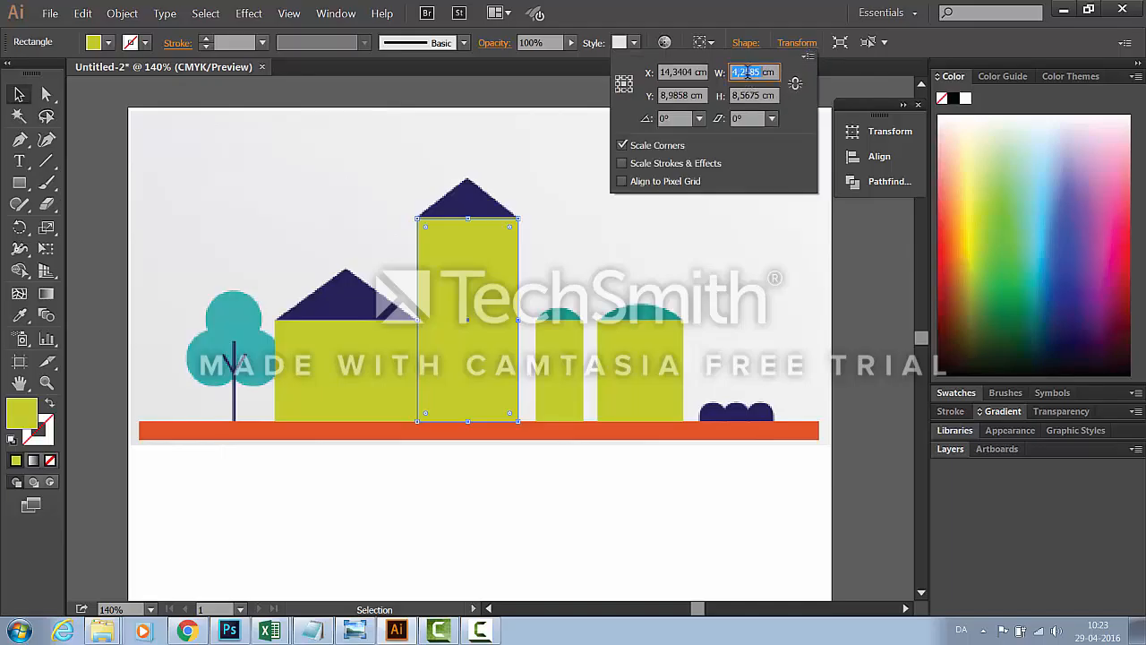
pyautogui.write('4cm')
pyautogui.press('Return')
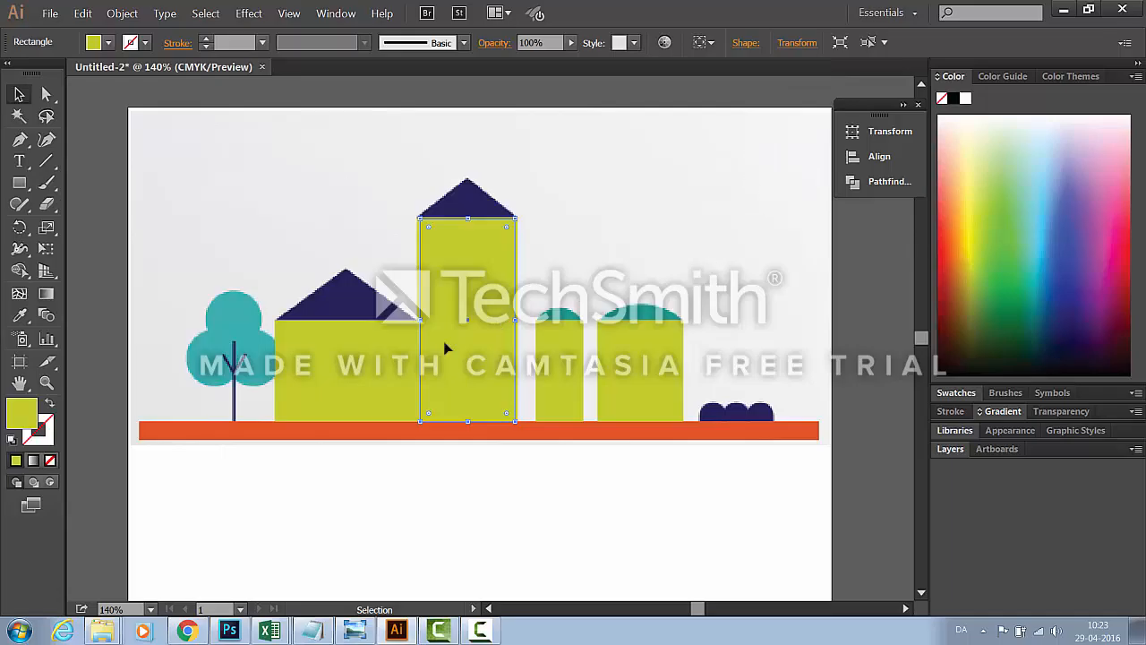
# Set the house wall rectangle's height to 4 cm with its width scaling proportionally, and cancel the Move dialog
pyautogui.click(358, 363)
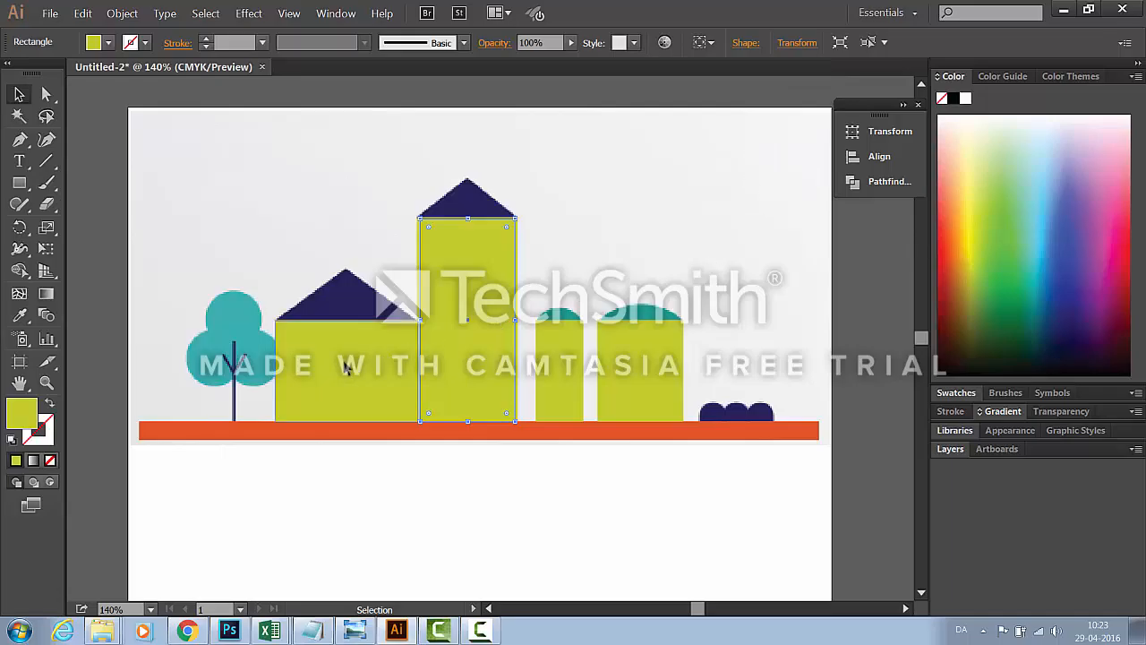
pyautogui.click(748, 42)
pyautogui.click(683, 69)
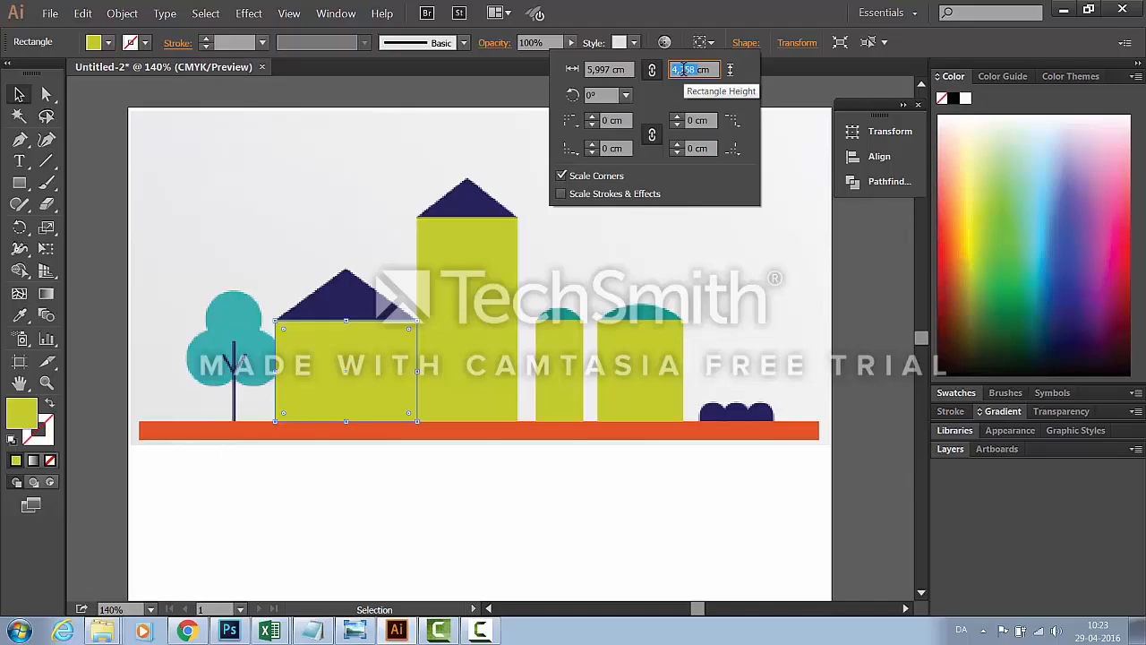
pyautogui.write('4')
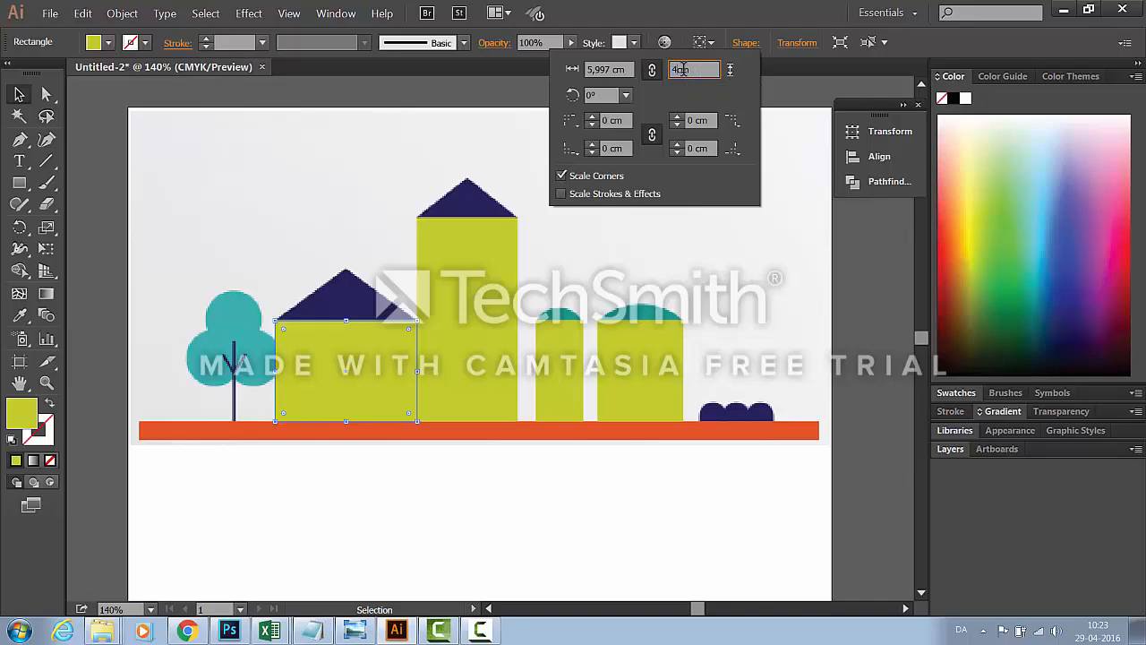
pyautogui.press('Return')
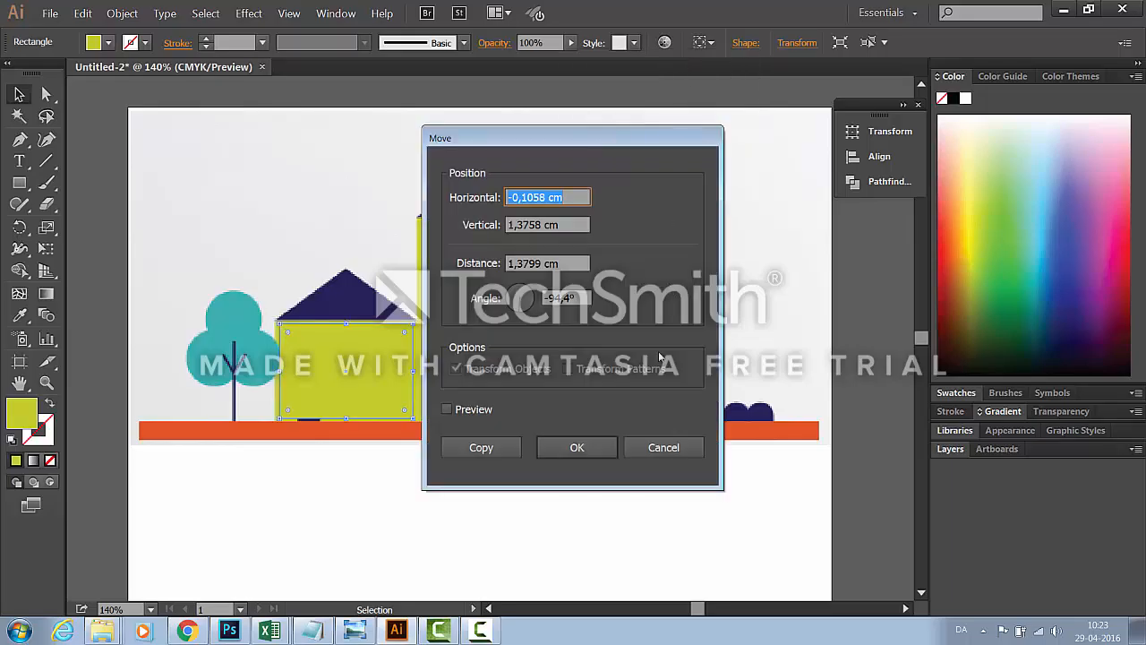
pyautogui.click(657, 452)
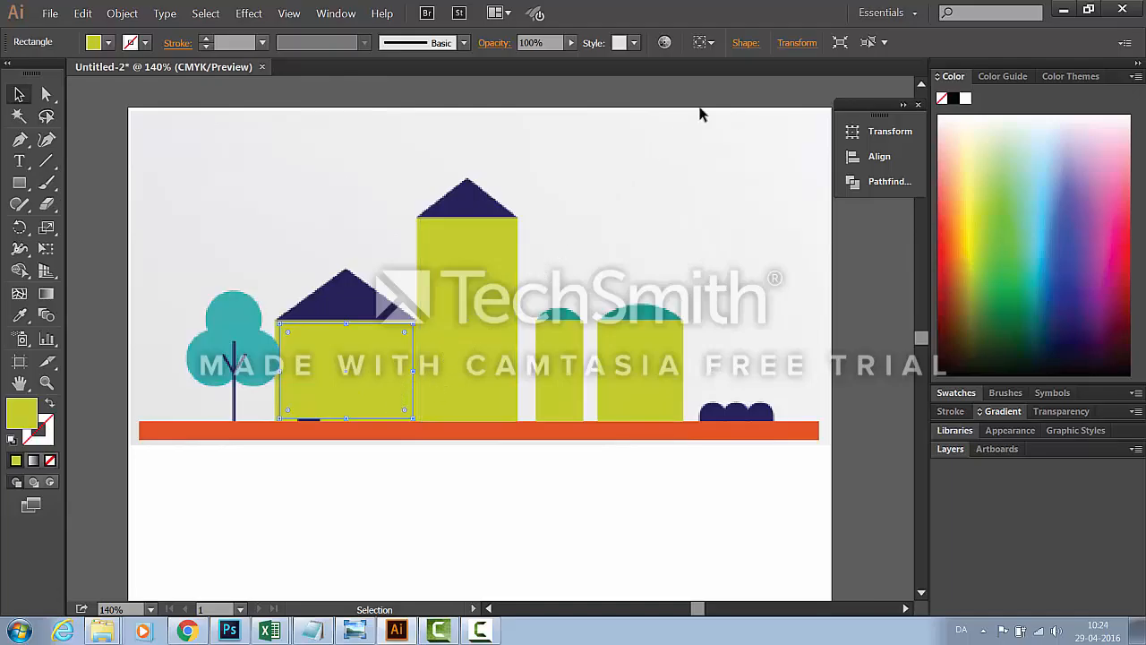
# Turn off proportional scaling for the house wall rectangle and undo its last resize
pyautogui.click(791, 45)
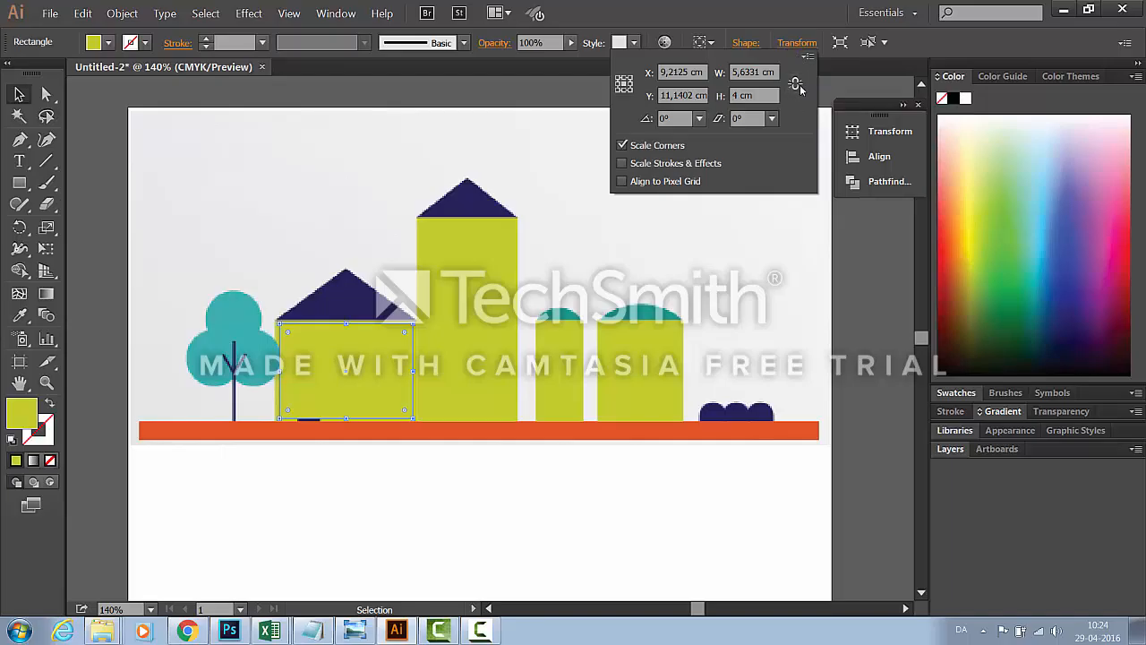
pyautogui.click(796, 84)
pyautogui.hotkey('ctrl', 'z')
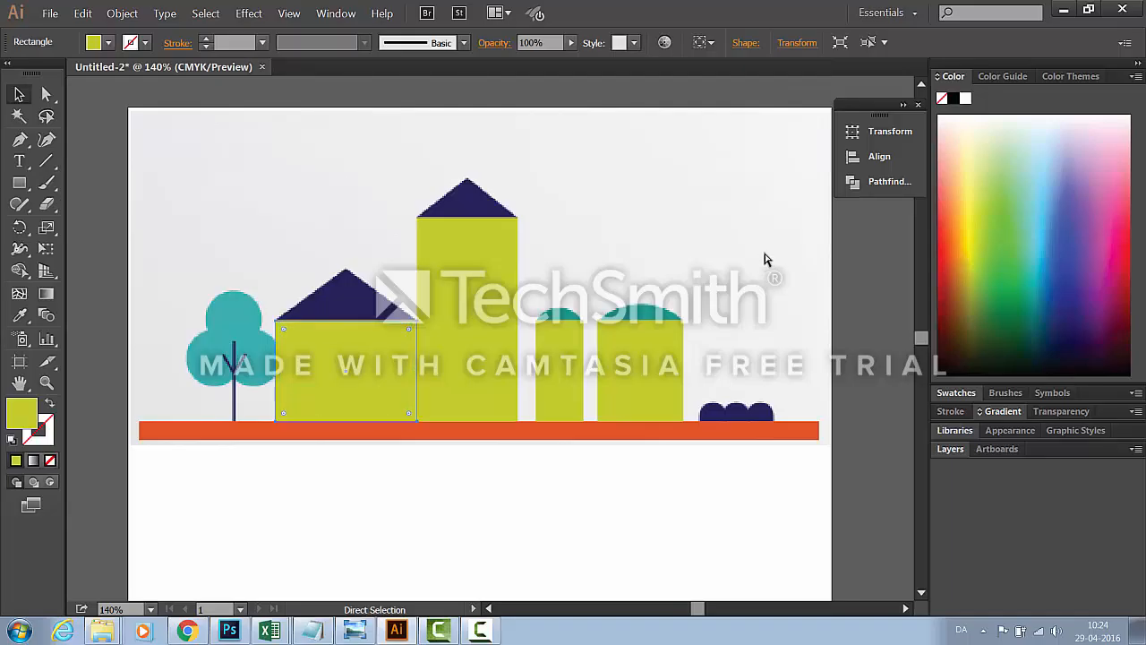
# Set the house wall rectangle's width to 6 cm and deselect it
pyautogui.click(794, 42)
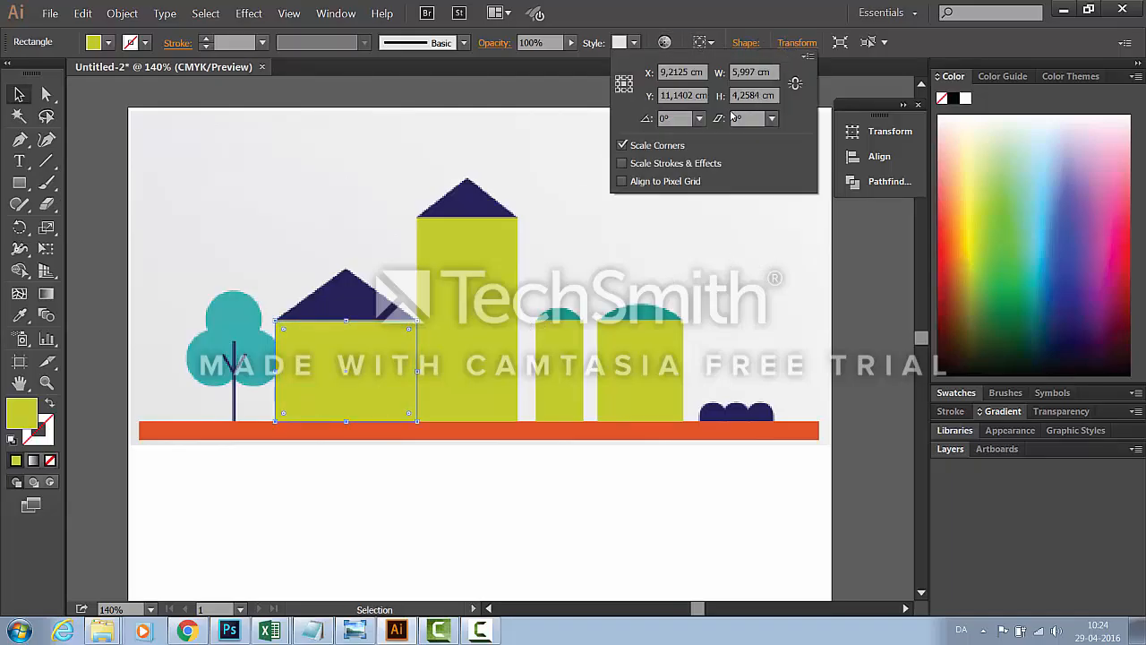
pyautogui.doubleClick(740, 71)
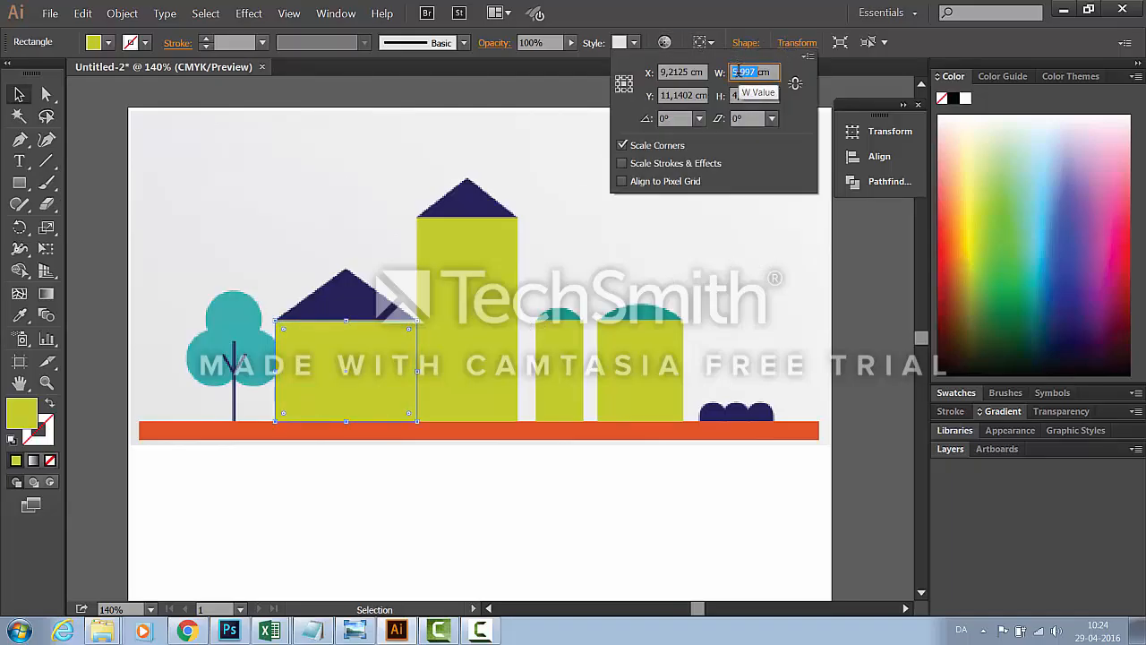
pyautogui.write('6')
pyautogui.press('Return')
pyautogui.click(659, 192)
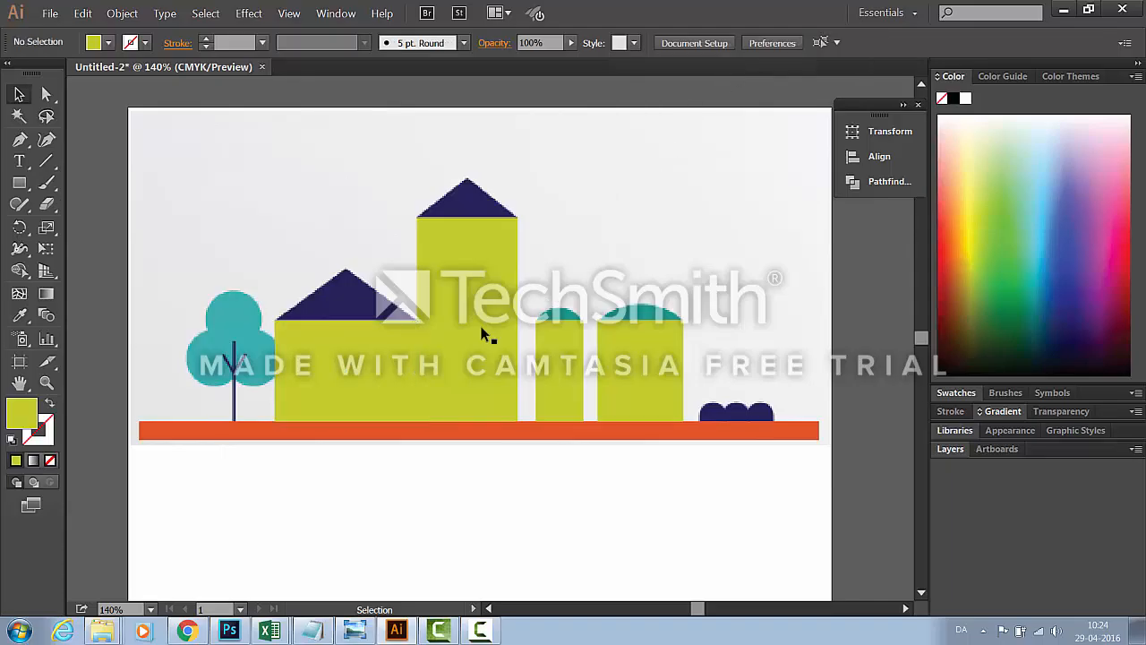
pyautogui.click(358, 385)
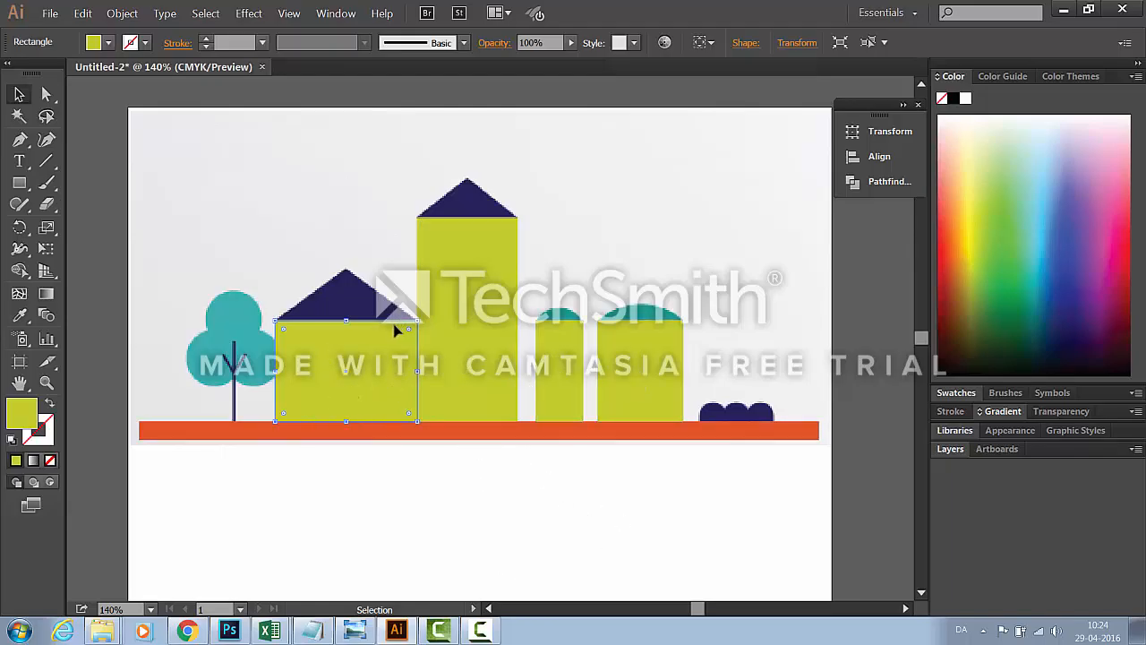
pyautogui.click(357, 480)
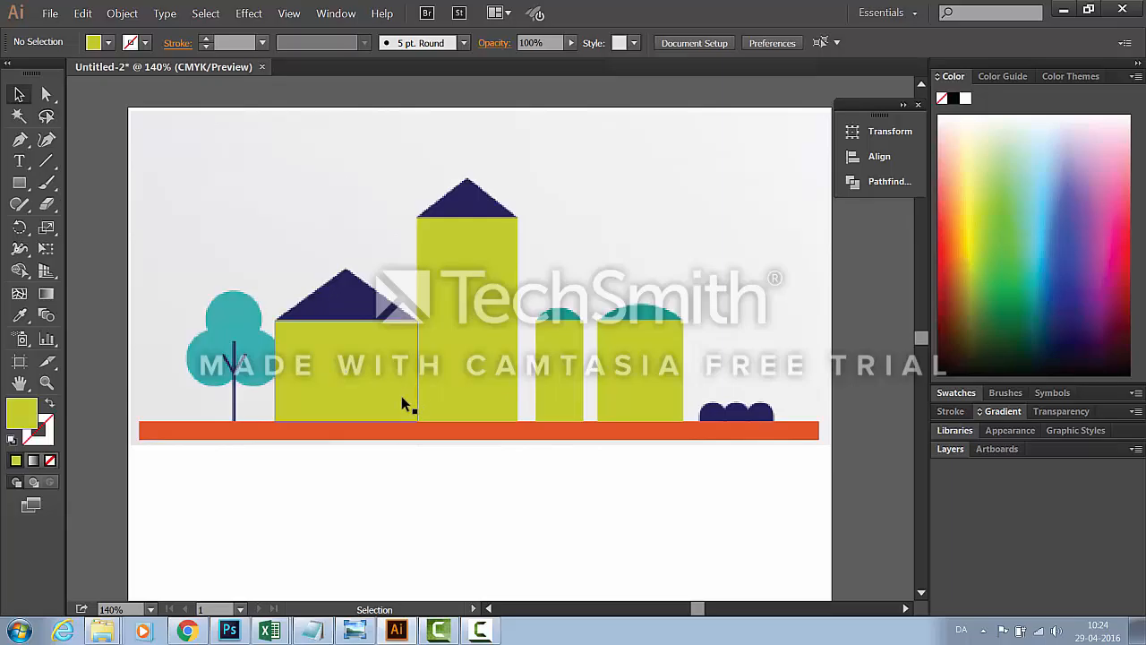
# Open the Align options, select the four lime green building rectangles together, and clear the selection
pyautogui.click(320, 17)
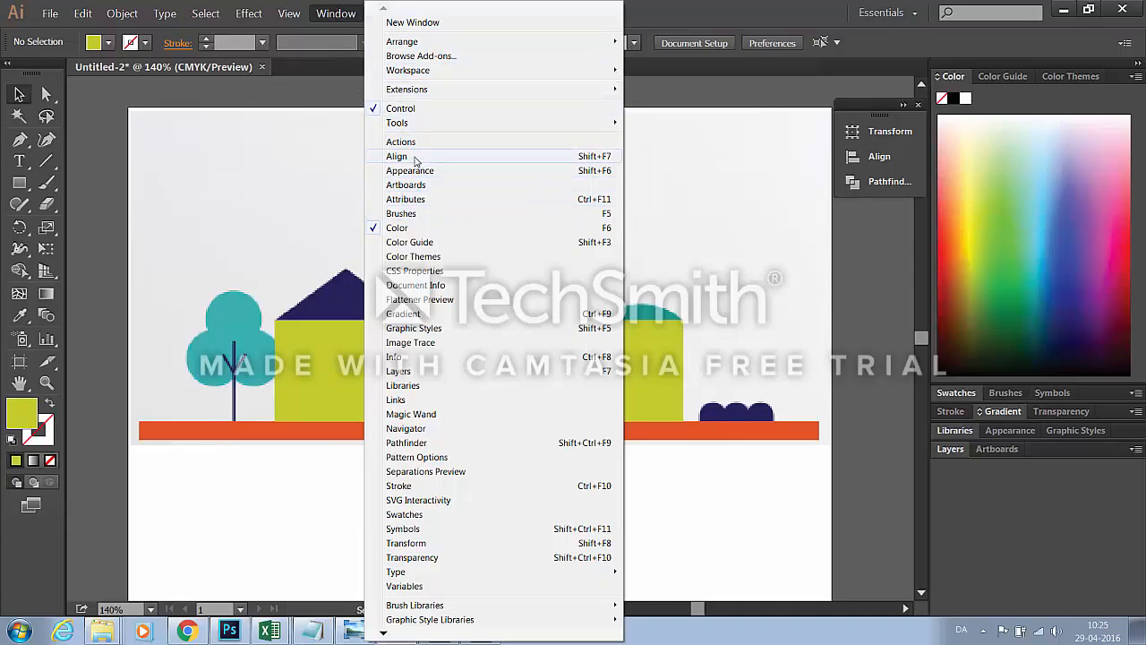
pyautogui.click(415, 160)
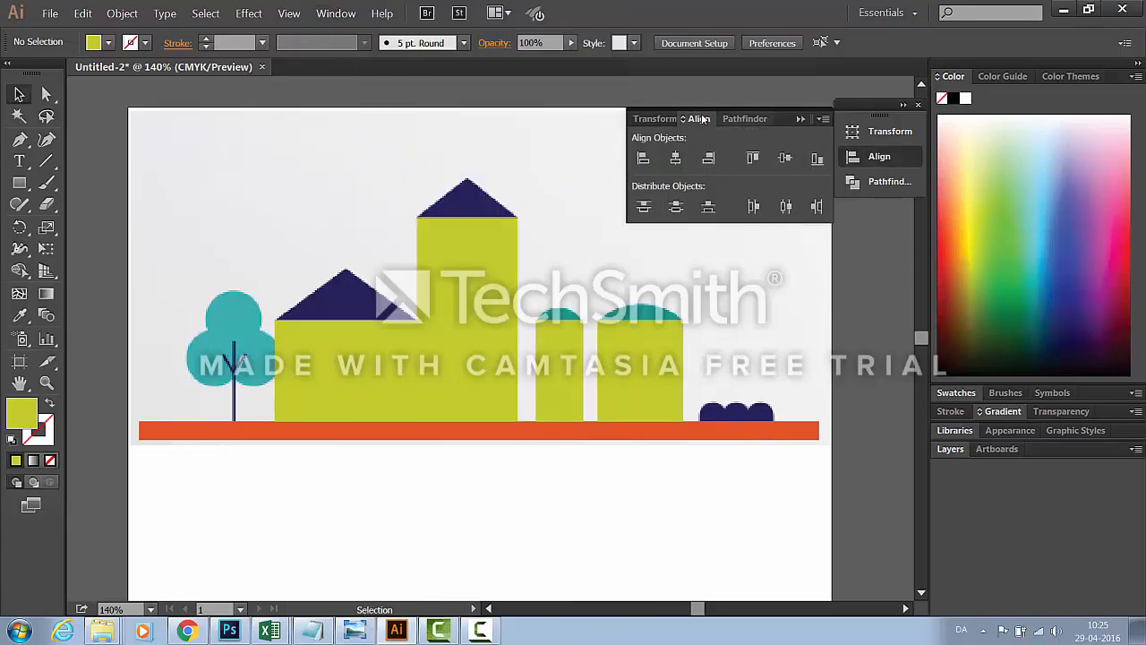
pyautogui.click(640, 387)
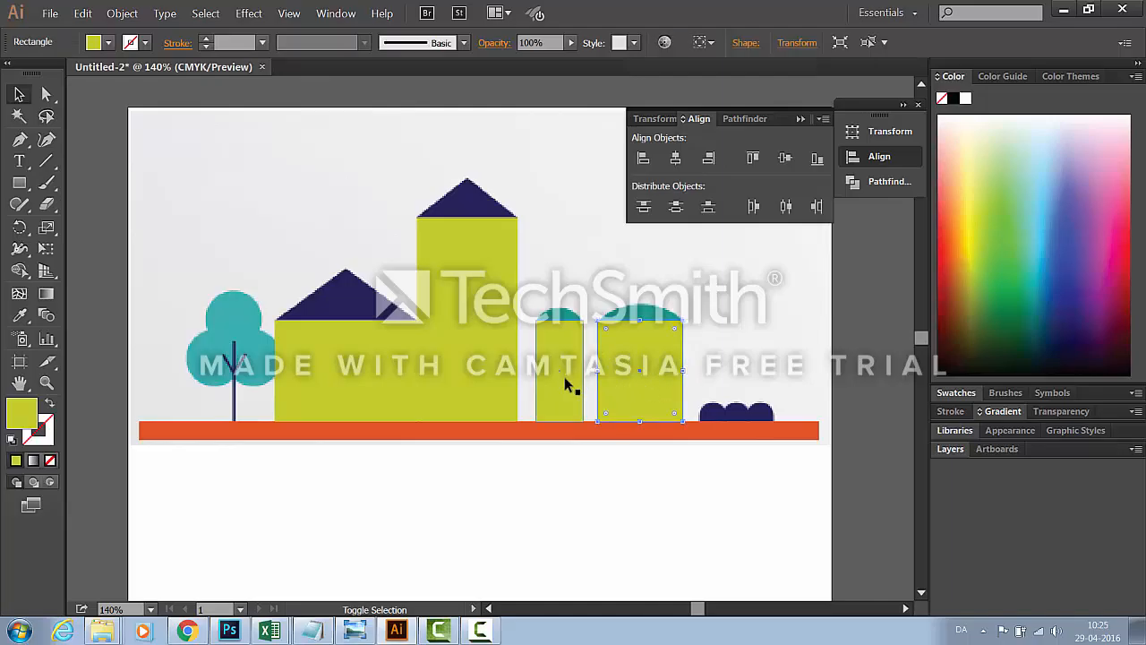
pyautogui.keyDown('shift'); pyautogui.click(568, 383); pyautogui.keyUp('shift')
pyautogui.keyDown('shift'); pyautogui.click(470, 392); pyautogui.keyUp('shift')
pyautogui.keyDown('shift'); pyautogui.click(345, 403); pyautogui.keyUp('shift')
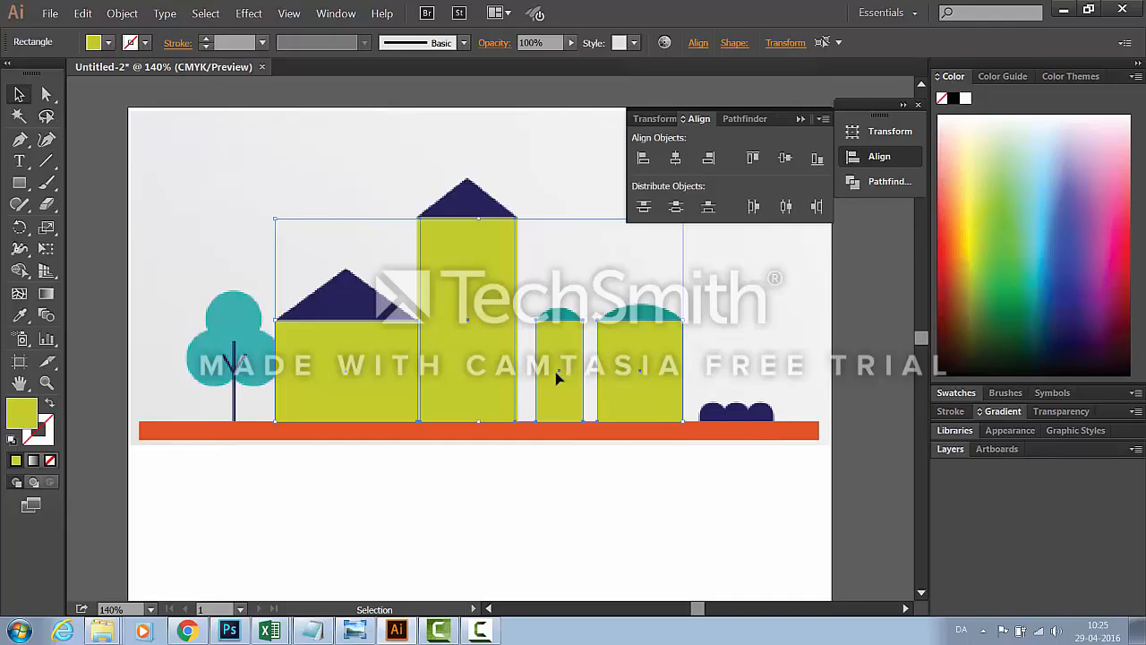
pyautogui.click(499, 546)
# Nudge the tower rectangle left until its edge meets the house wall rectangle
pyautogui.click(473, 410)
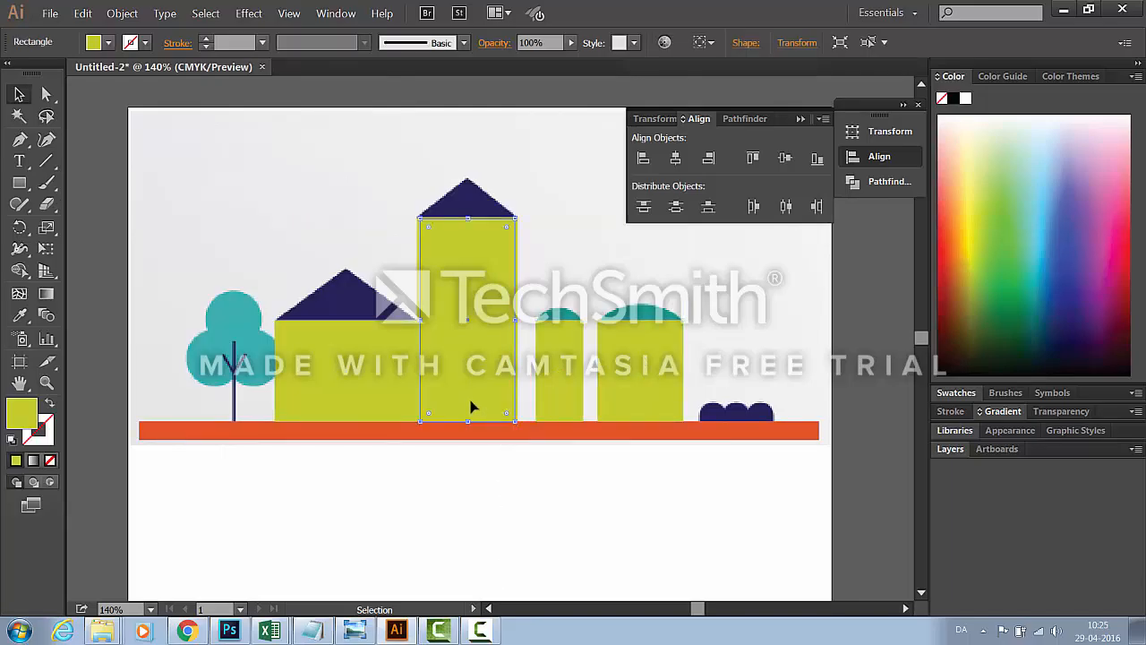
pyautogui.press('Left')
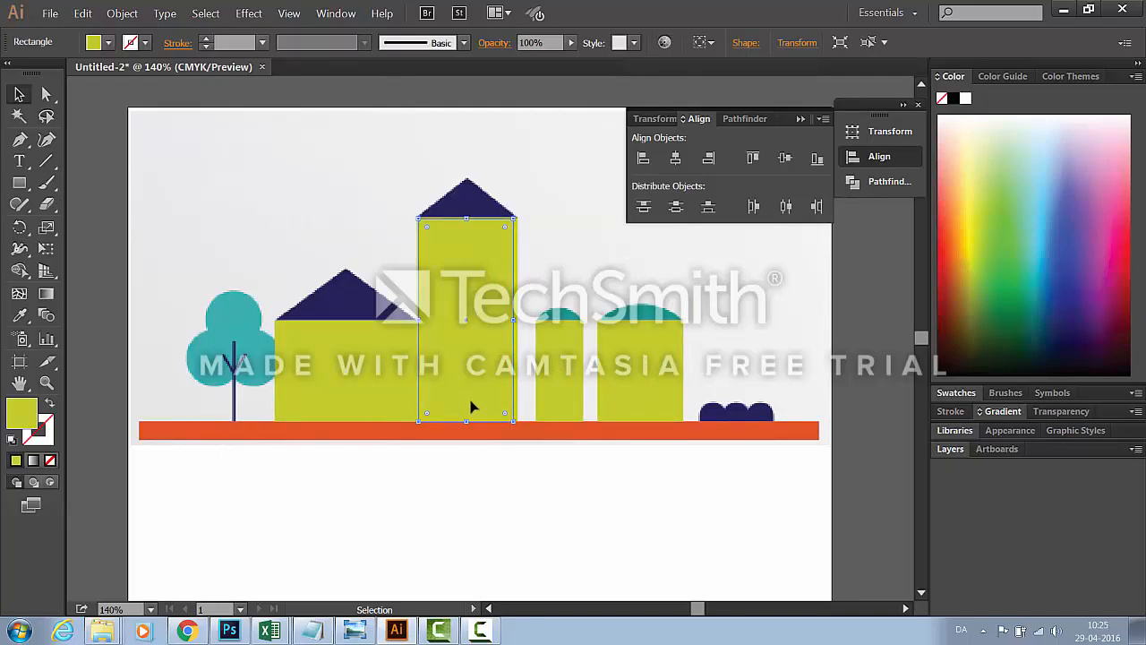
pyautogui.click(451, 446)
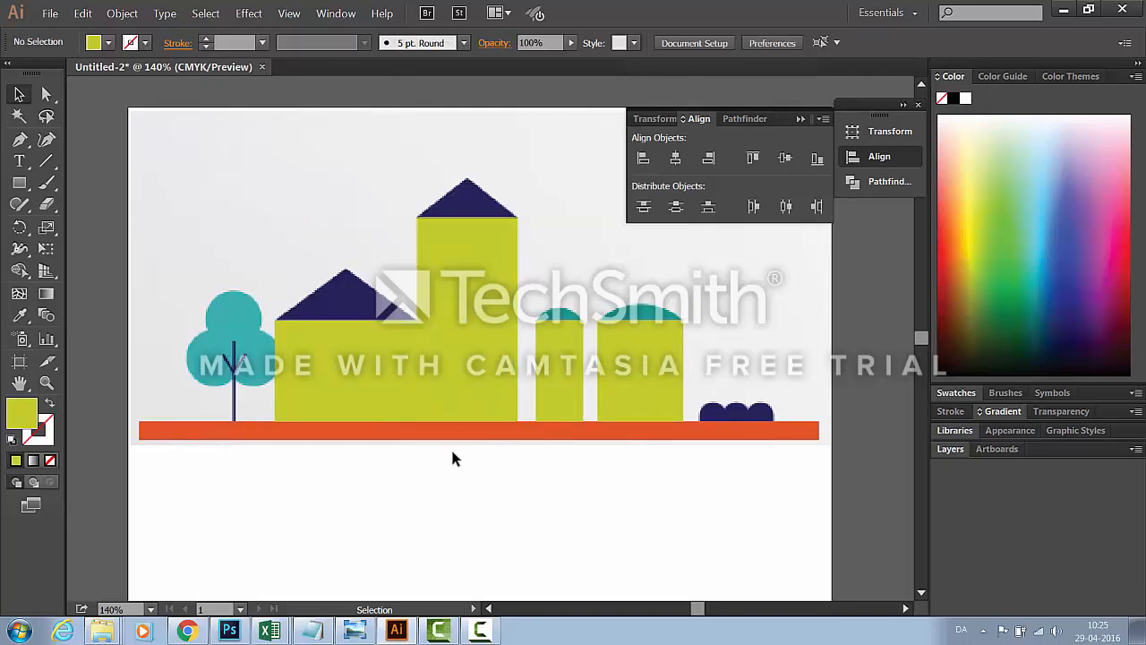
pyautogui.click(396, 385)
pyautogui.click(443, 375)
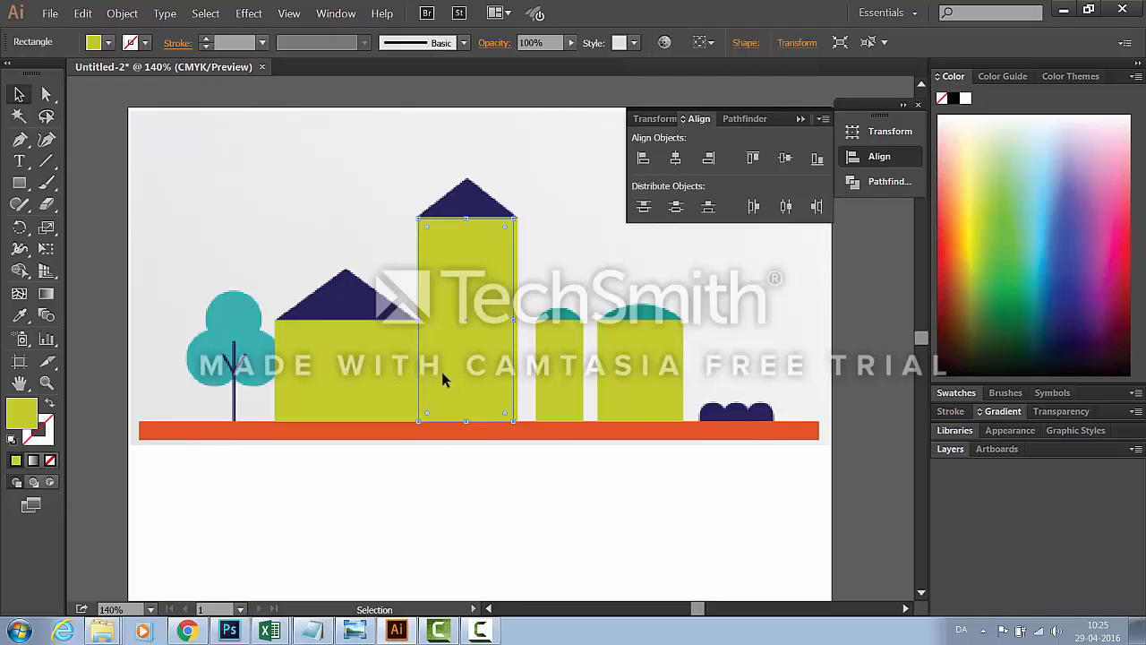
pyautogui.click(435, 454)
pyautogui.click(394, 414)
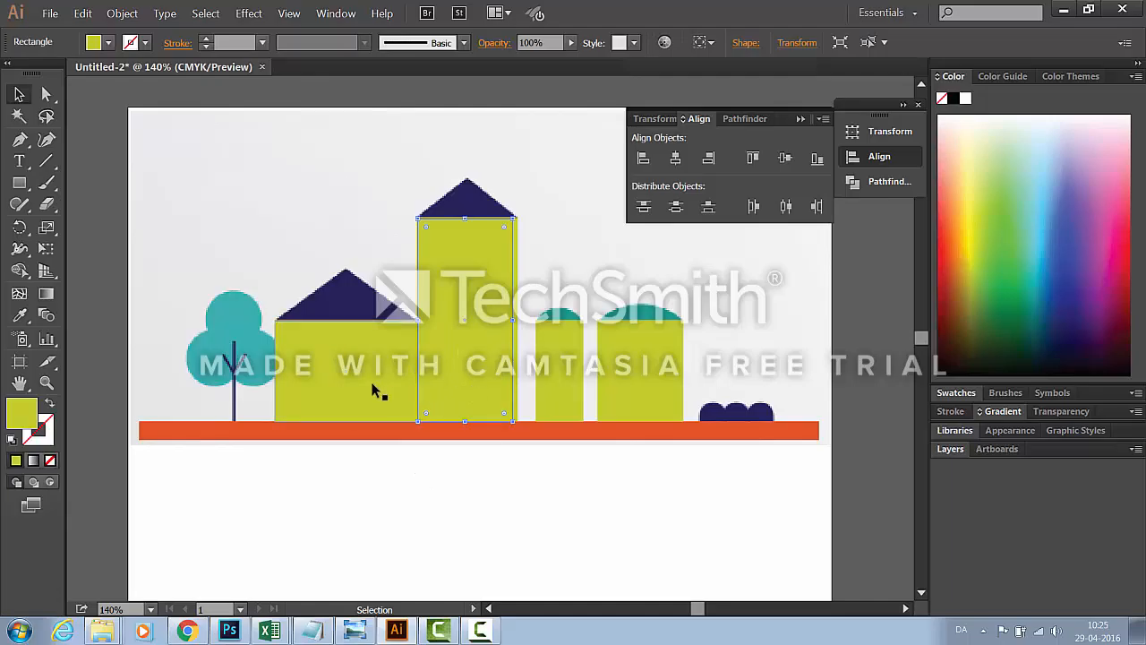
pyautogui.click(491, 541)
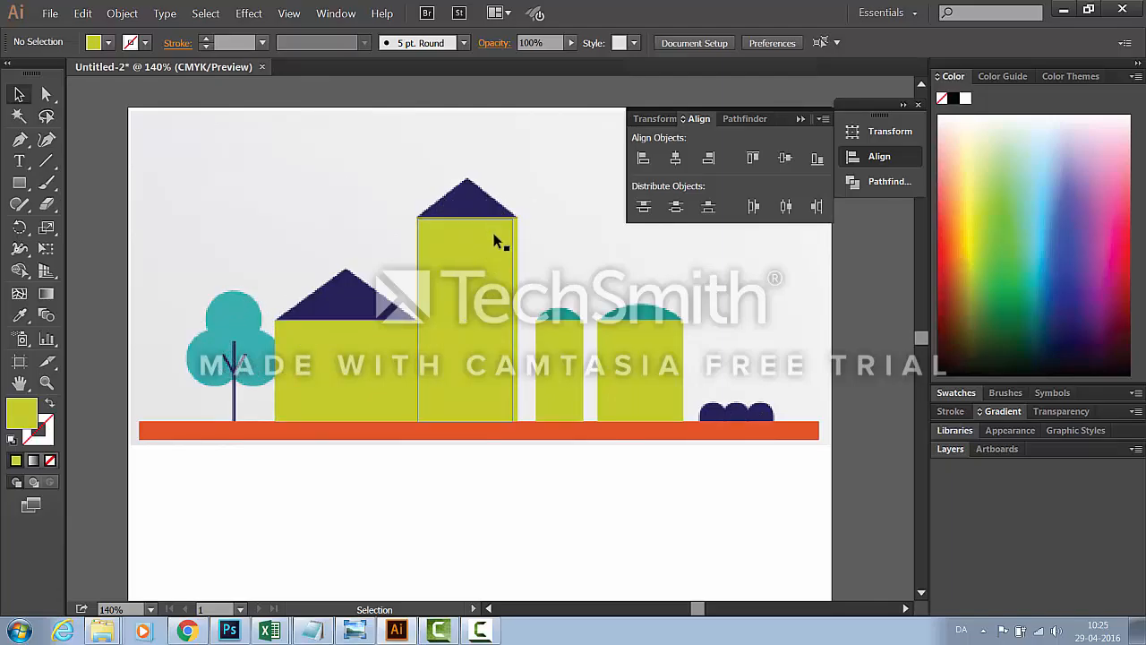
# Create a lime green triangle above the house using the Star tool with 3 points
pyautogui.click(20, 186)
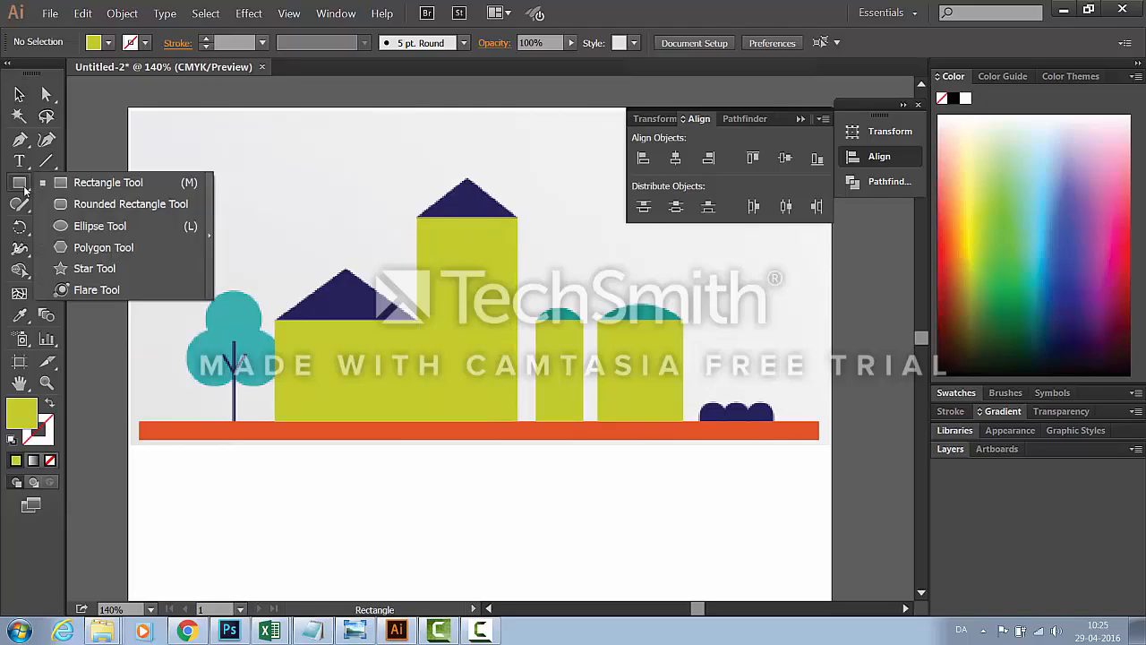
pyautogui.click(107, 270)
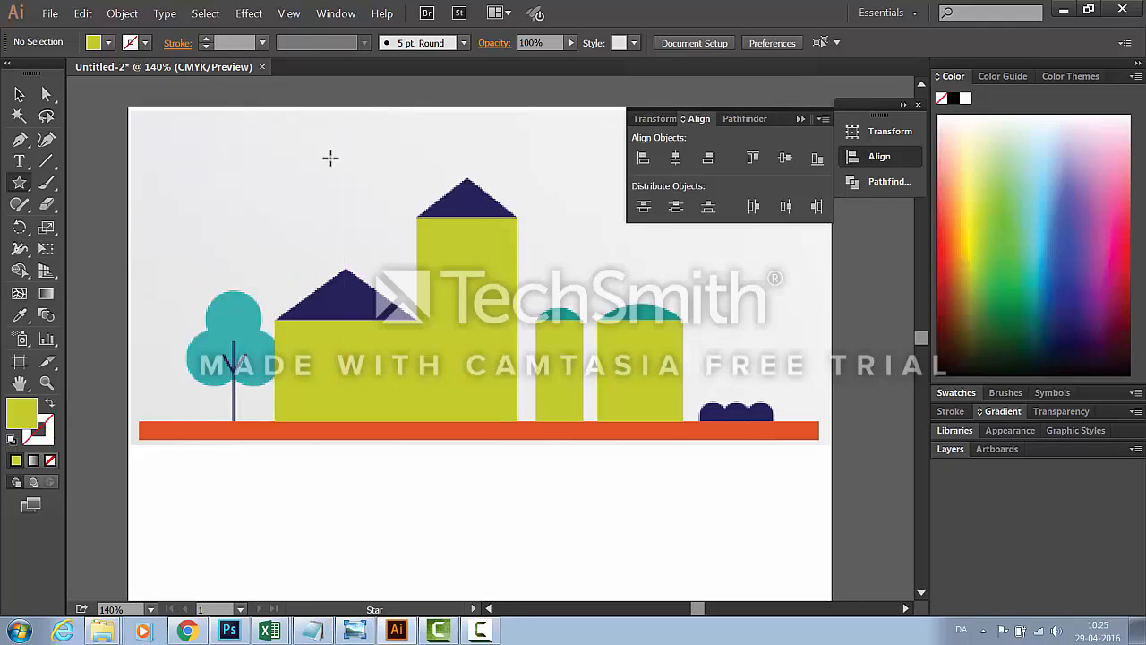
pyautogui.click(330, 159)
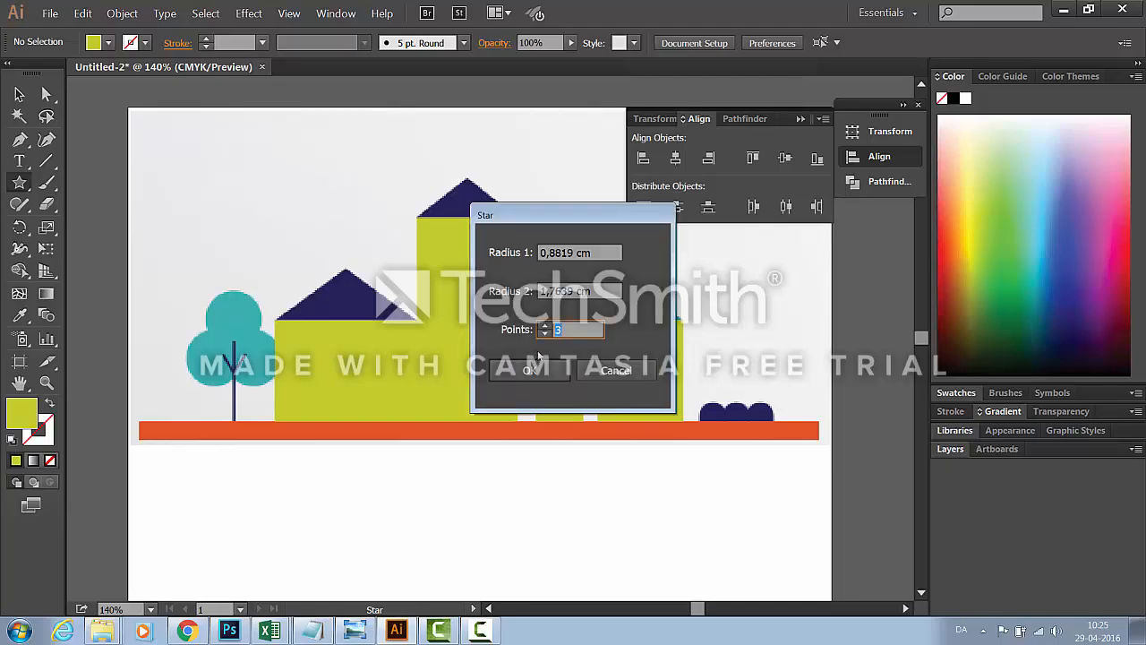
pyautogui.click(544, 327)
pyautogui.click(544, 327)
pyautogui.click(544, 326)
pyautogui.click(545, 334)
pyautogui.click(545, 334)
pyautogui.click(535, 371)
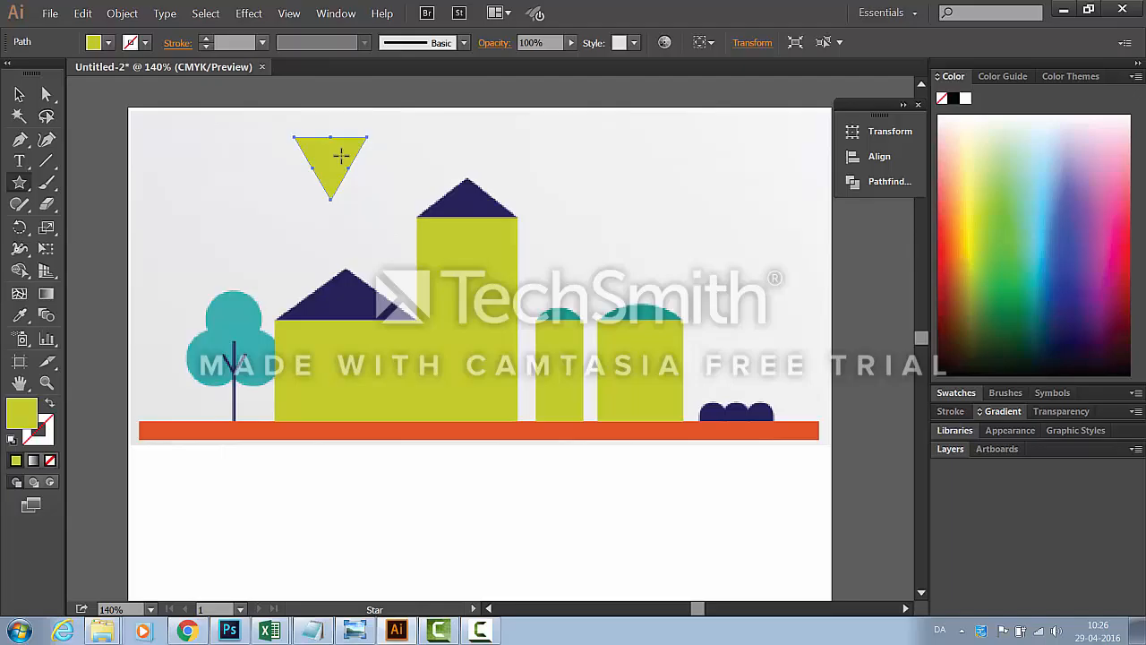
# Reflect the triangle across the horizontal axis so it points upward
pyautogui.rightClick(342, 162)
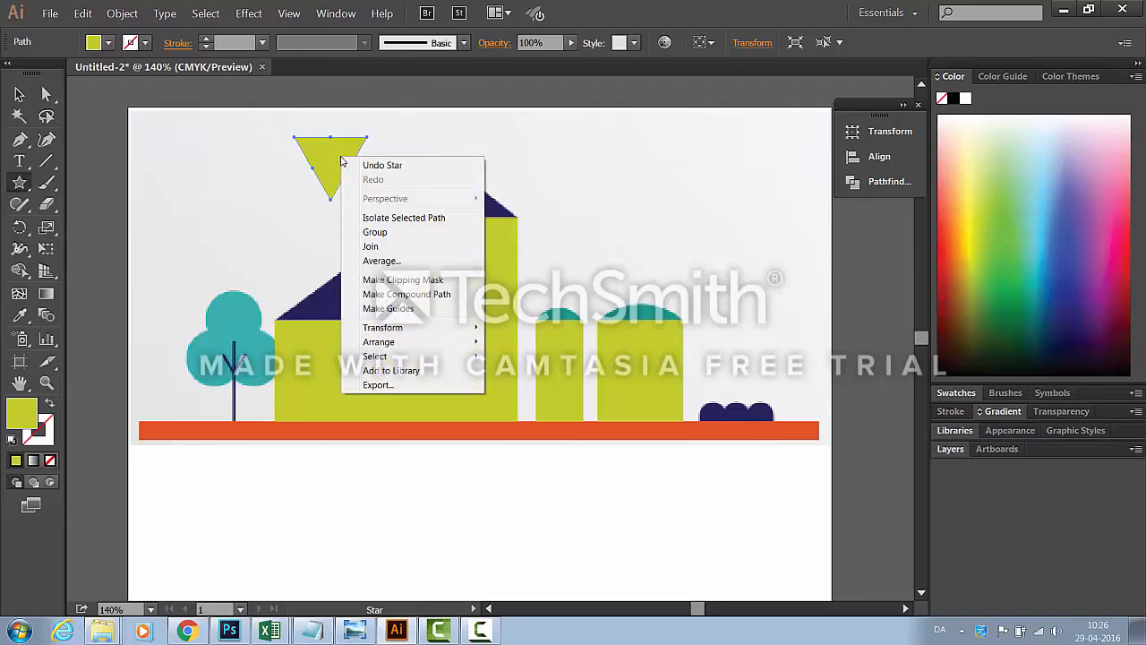
pyautogui.moveTo(419, 328)
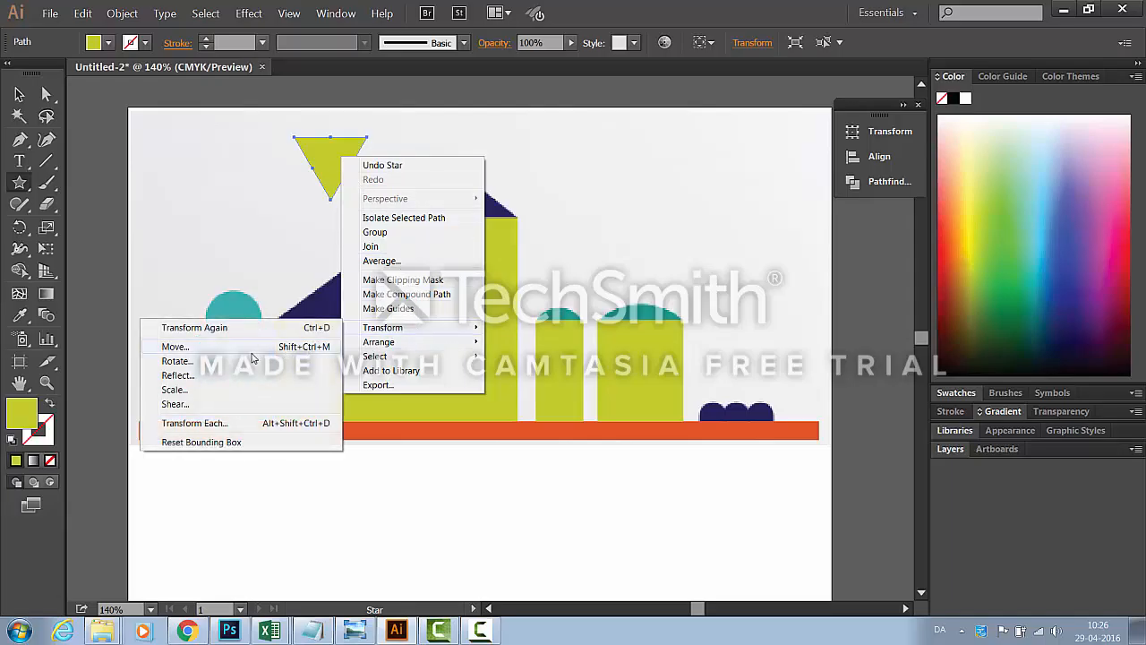
pyautogui.moveTo(391, 345)
pyautogui.click(187, 377)
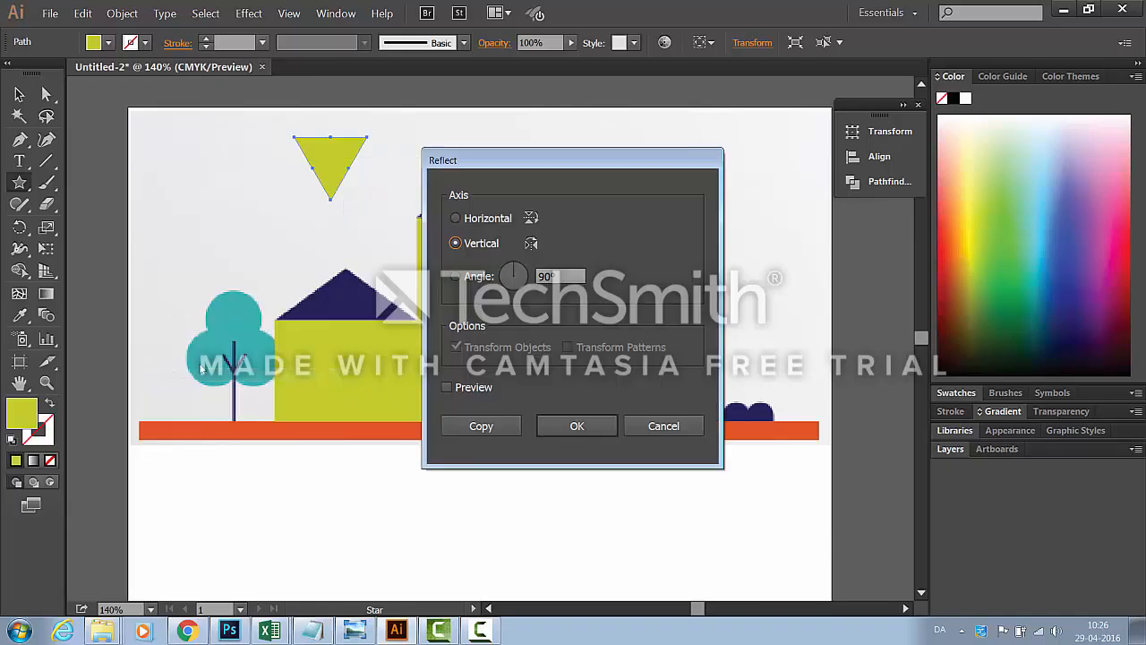
pyautogui.click(470, 221)
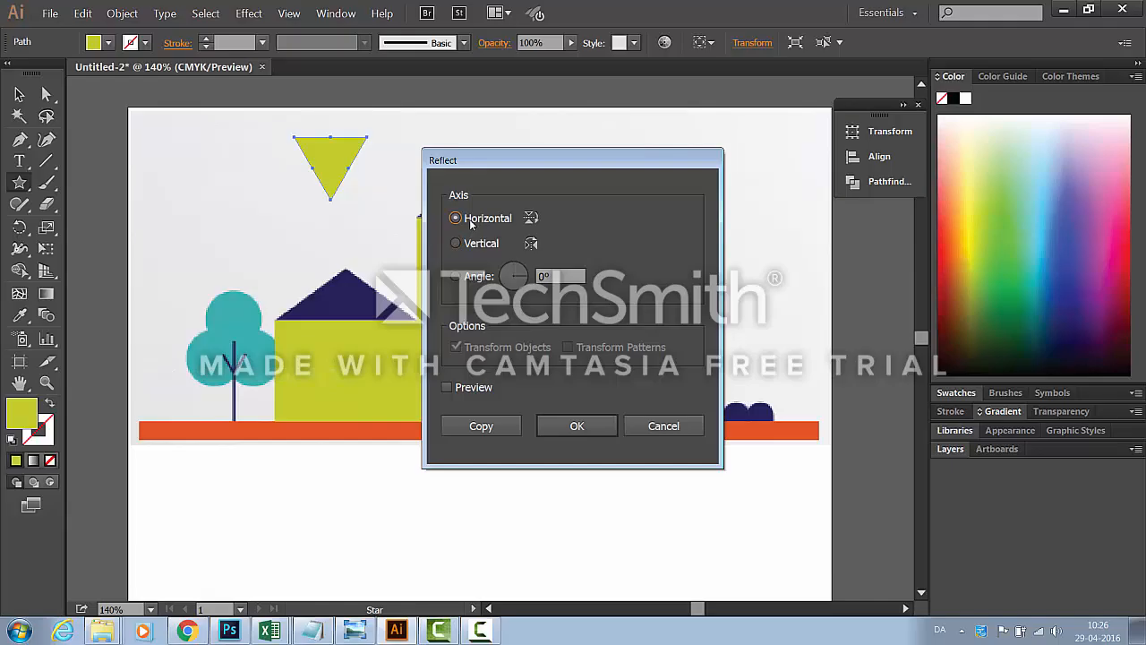
pyautogui.click(579, 426)
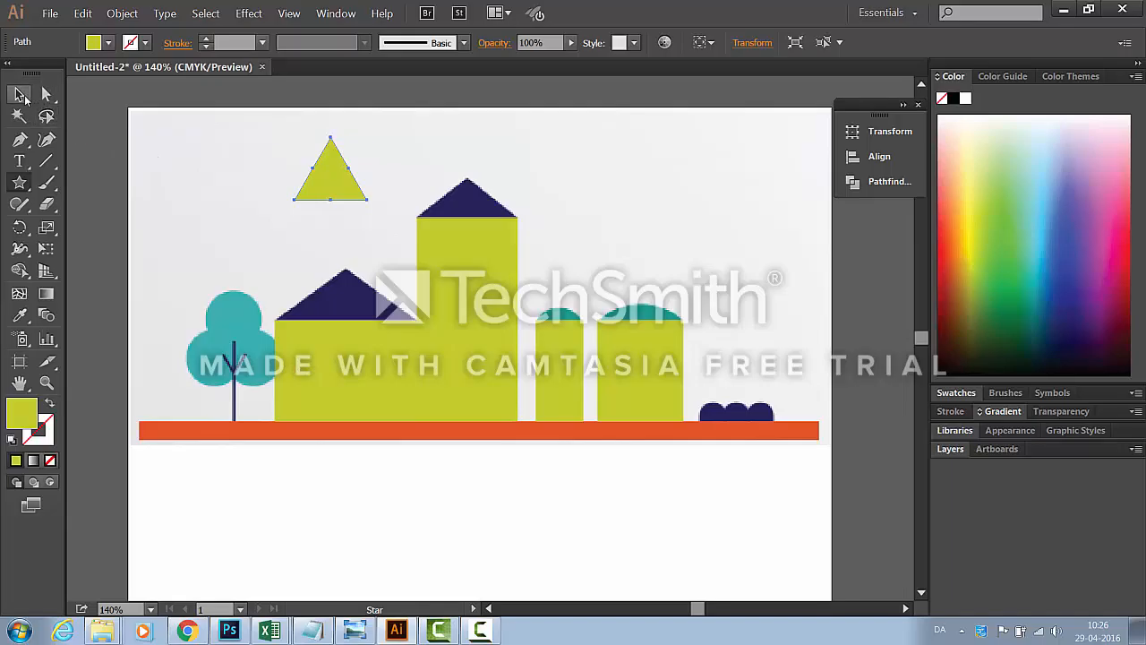
# Set the triangle's width to 6 cm to match the house wall
pyautogui.click(20, 95)
pyautogui.click(317, 390)
pyautogui.click(333, 188)
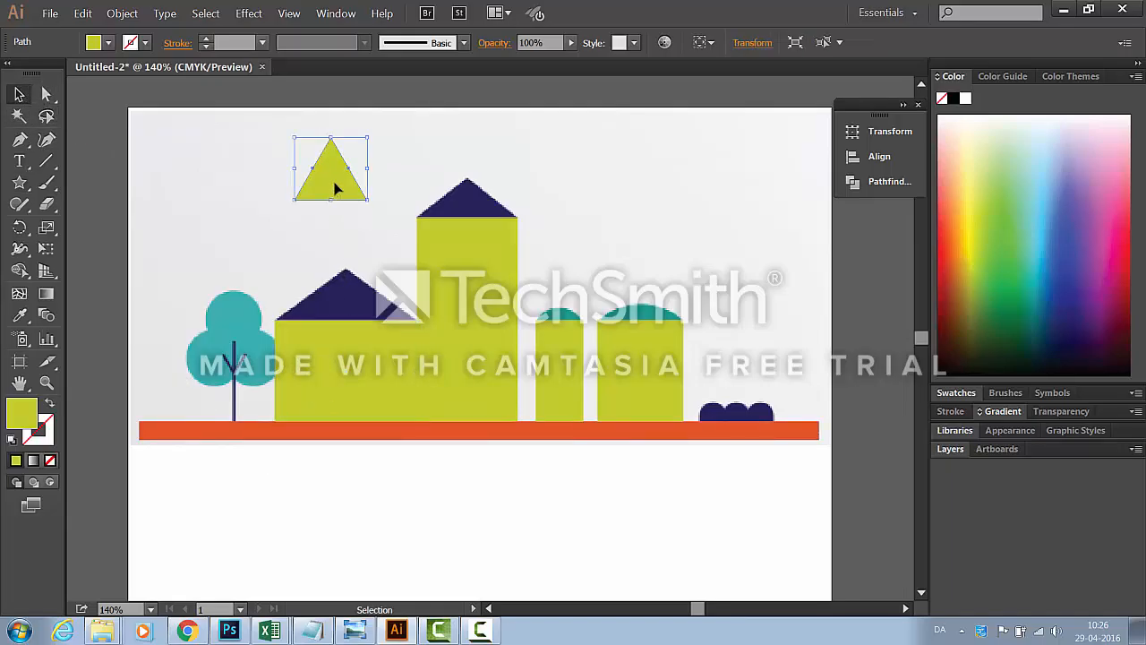
pyautogui.click(753, 43)
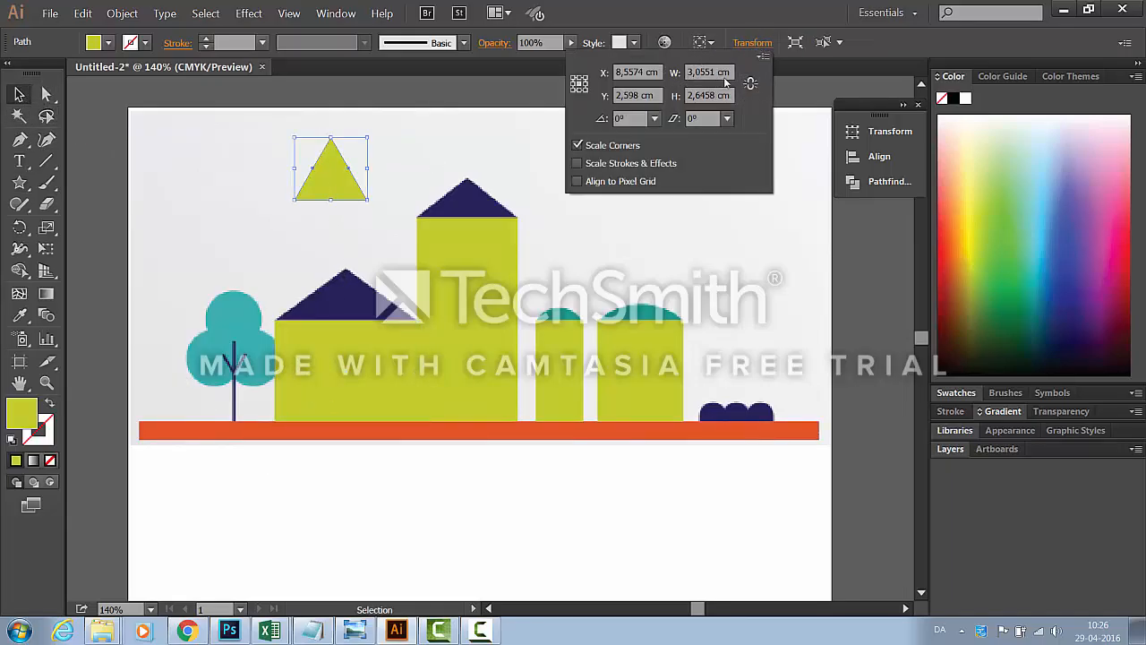
pyautogui.click(700, 71)
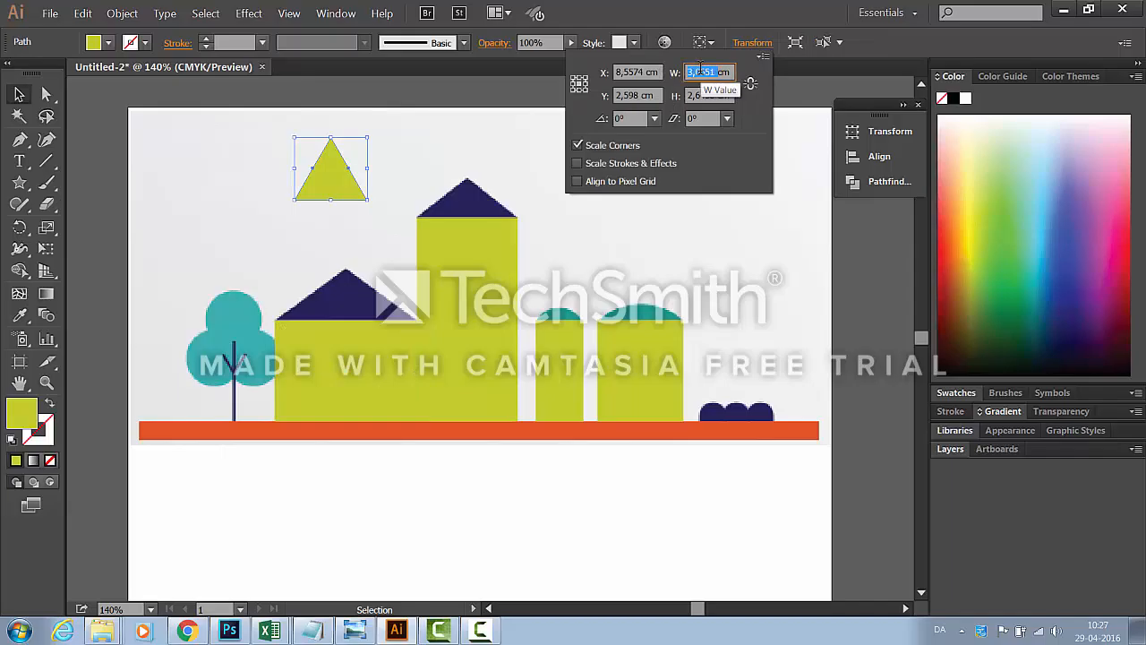
pyautogui.write('6cm')
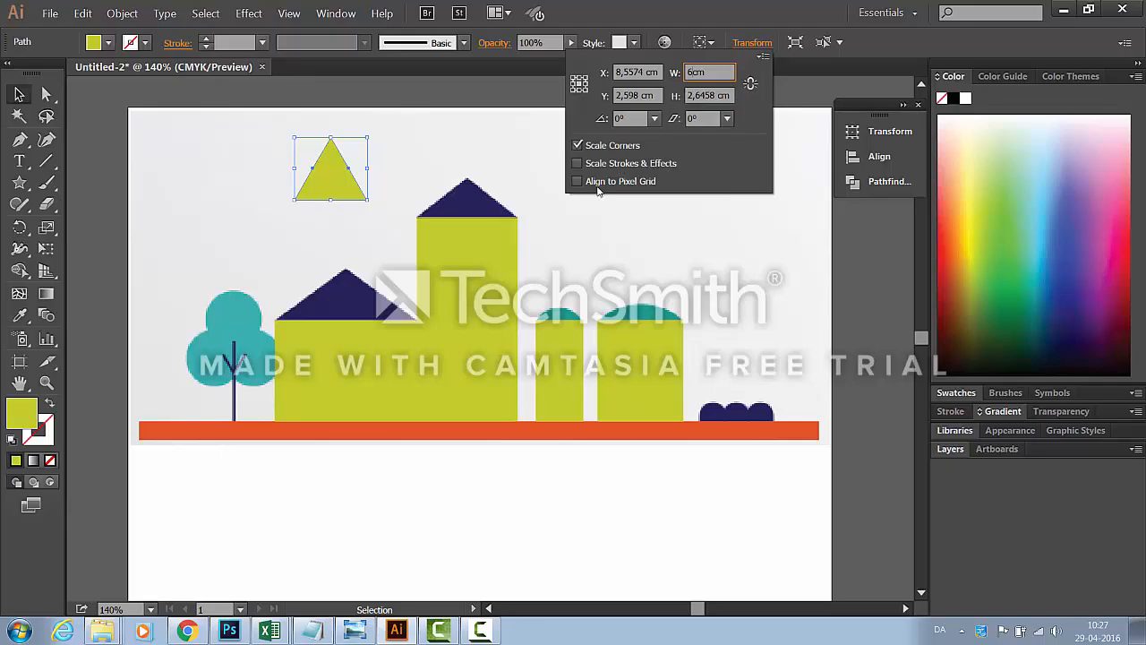
pyautogui.press('Return')
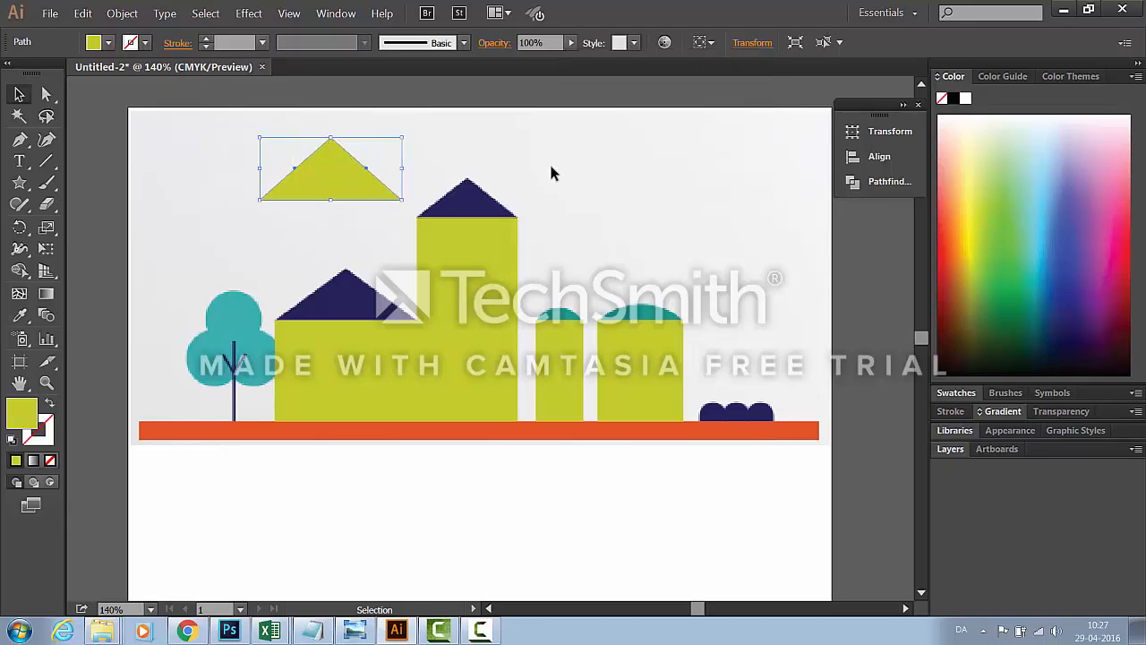
# Place the triangle on top of the house wall as its roof and fill it with dark blue sampled from the tower roof
pyautogui.moveTo(324, 170); pyautogui.dragTo(341, 295)
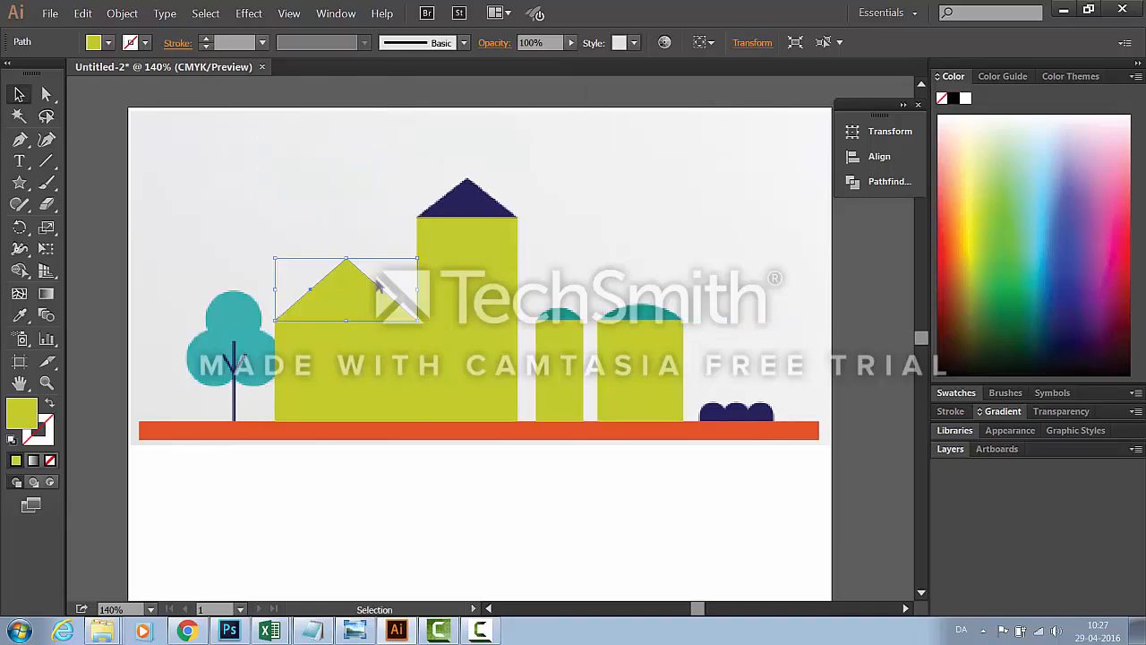
pyautogui.click(20, 315)
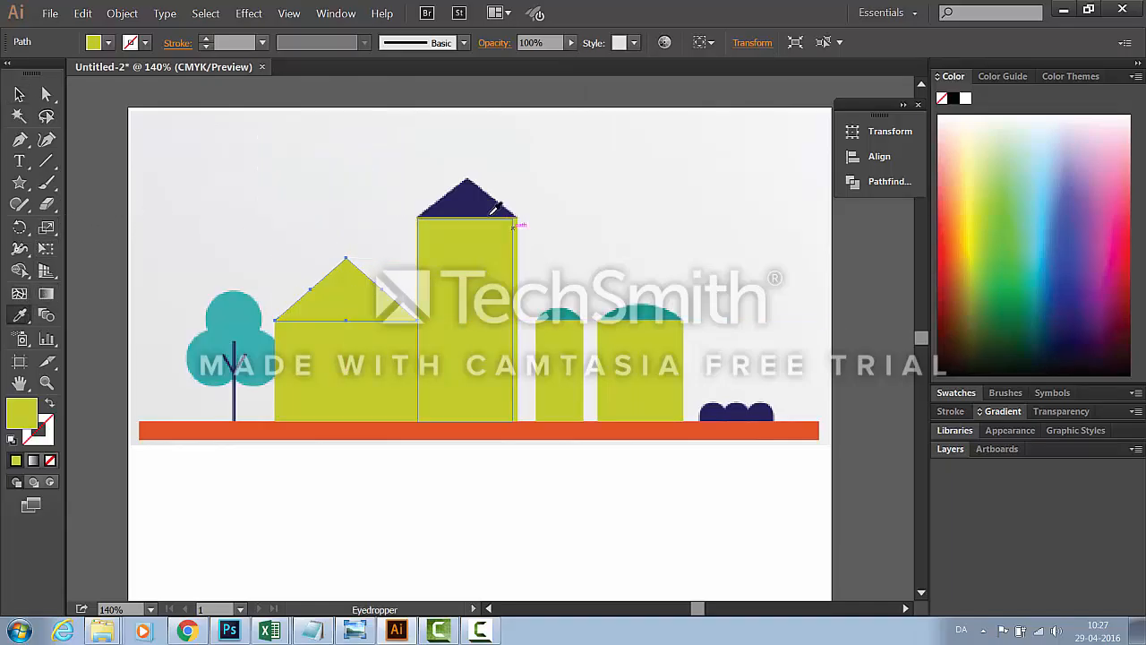
pyautogui.click(468, 191)
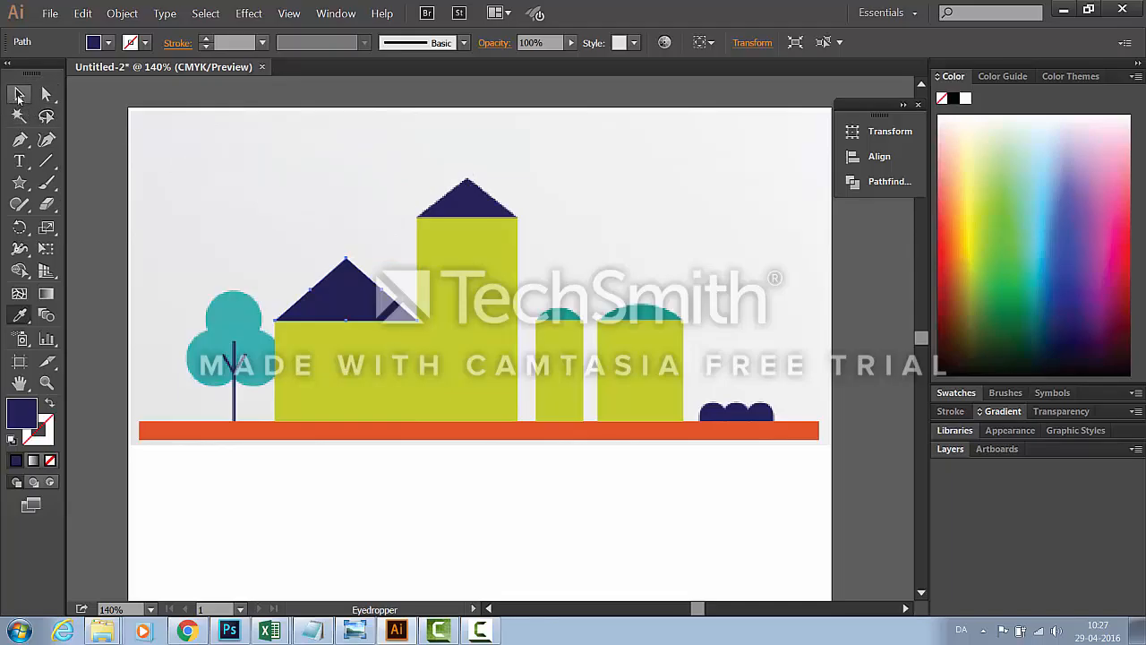
pyautogui.click(19, 94)
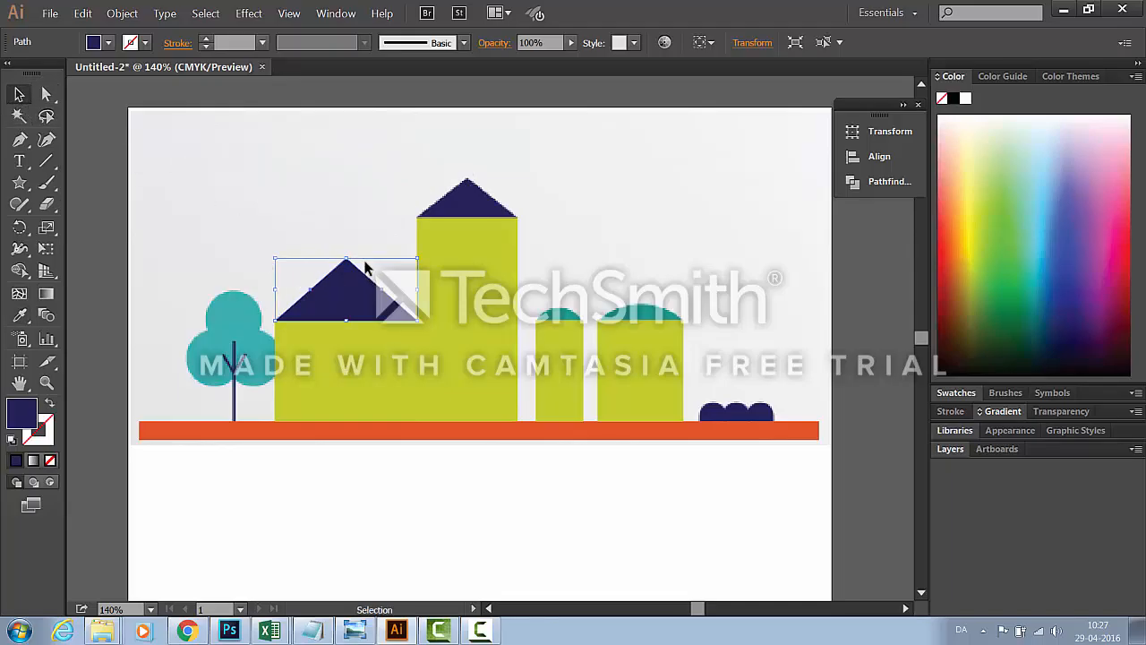
# Lower the peak of the house's roof triangle to match the roof in the reference image
pyautogui.press('a')
pyautogui.hotkey('ctrl', '+')
pyautogui.hotkey('ctrl', '+')
pyautogui.hotkey('ctrl', '+')
pyautogui.hotkey('ctrl', '+')
pyautogui.hotkey('ctrl', '+')
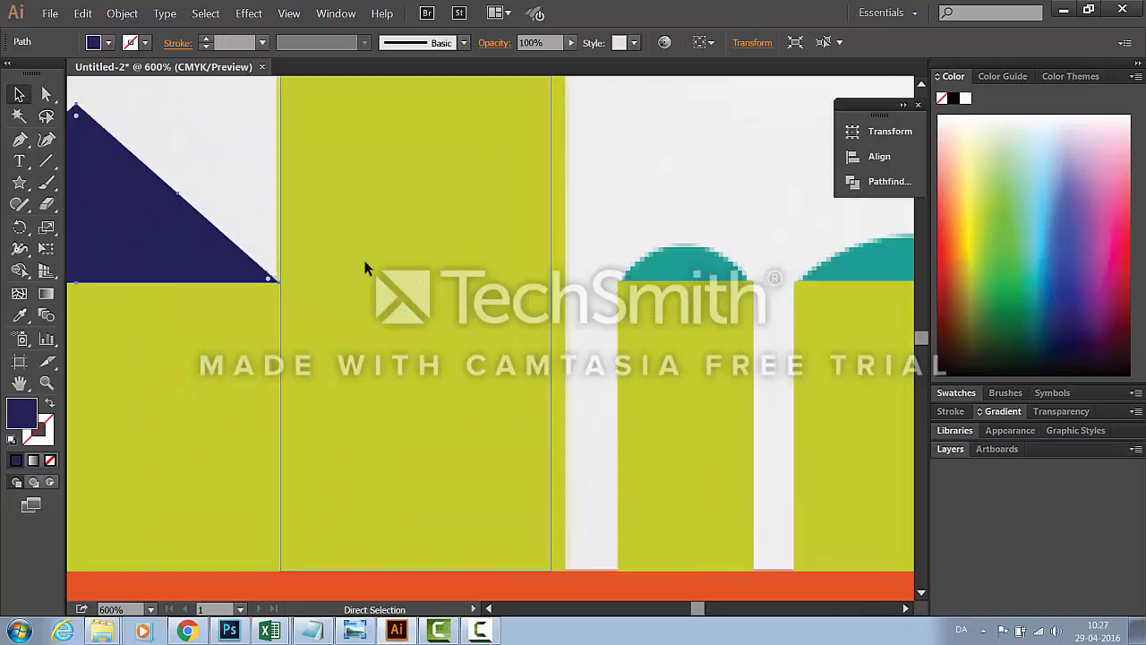
pyautogui.press('space')
pyautogui.moveTo(274, 260); pyautogui.dragTo(866, 409)
pyautogui.click(652, 498)
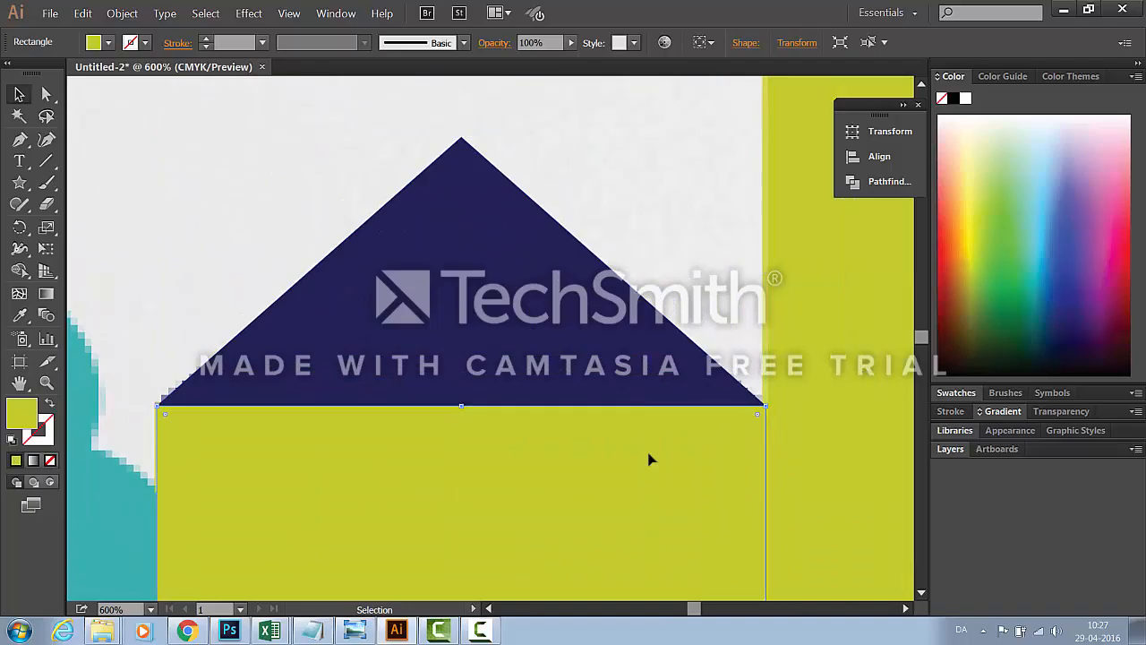
pyautogui.click(606, 376)
pyautogui.click(606, 434)
pyautogui.click(470, 319)
pyautogui.moveTo(461, 138); pyautogui.dragTo(458, 240)
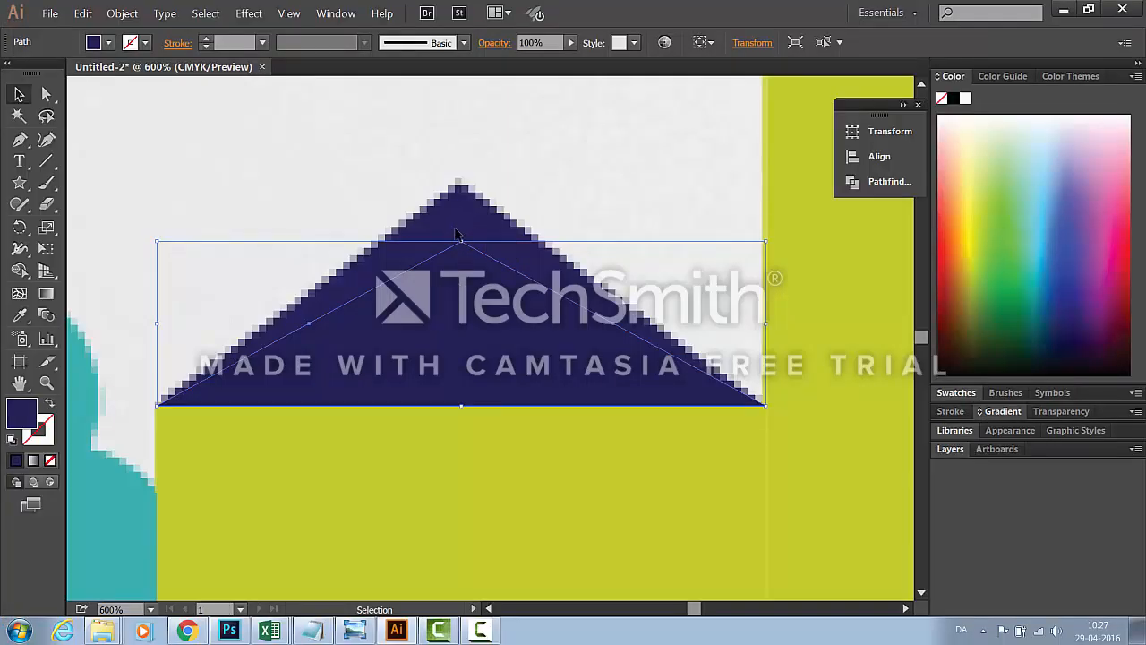
pyautogui.moveTo(465, 244); pyautogui.dragTo(458, 183)
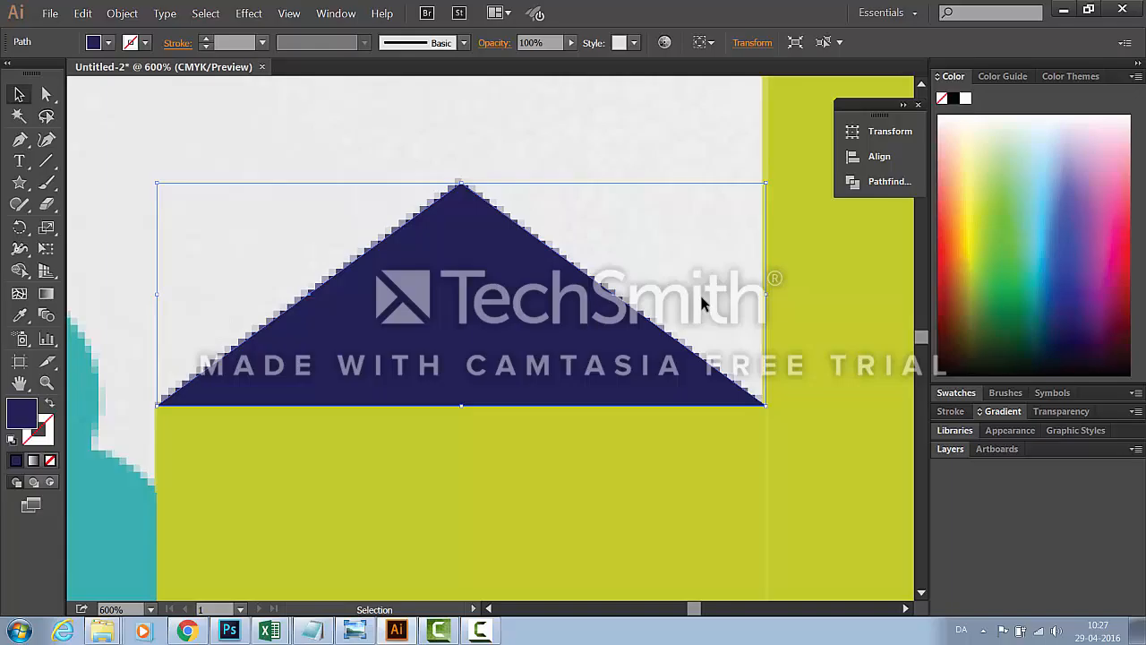
# Paste a copy of the house roof triangle and move it above the tower wall
pyautogui.hotkey('ctrl', '-')
pyautogui.hotkey('ctrl', '-')
pyautogui.hotkey('ctrl', '-')
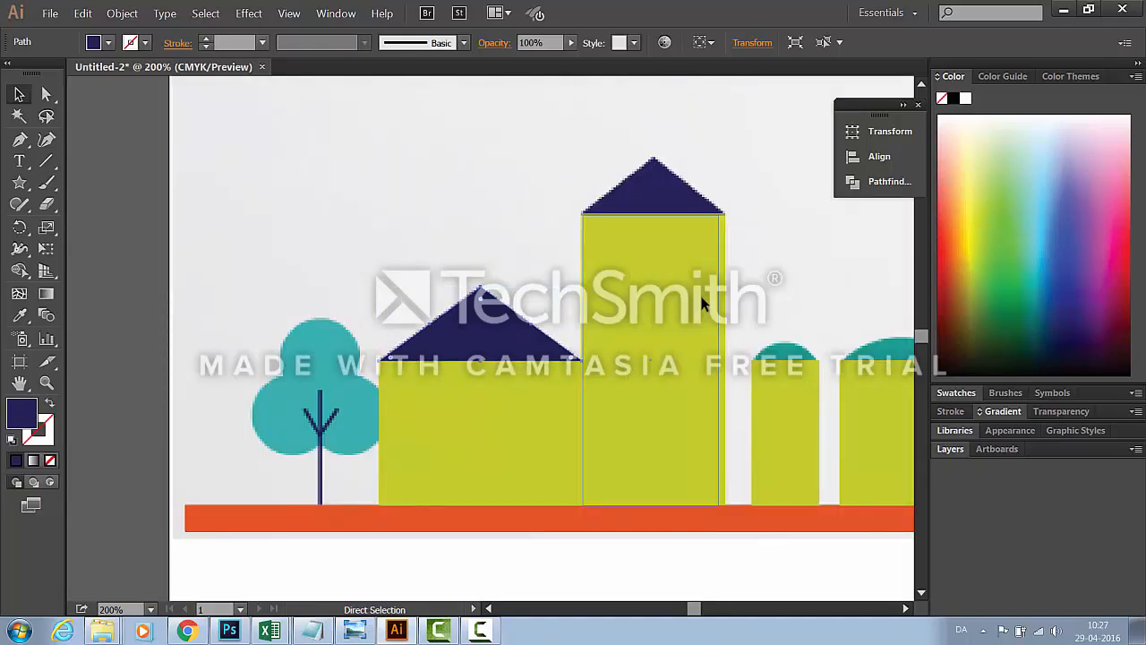
pyautogui.hotkey('ctrl', 'v')
pyautogui.moveTo(514, 353); pyautogui.dragTo(706, 192)
# Check the tower wall's width and set the copied roof's width to 4 cm with proportions constrained
pyautogui.click(678, 273)
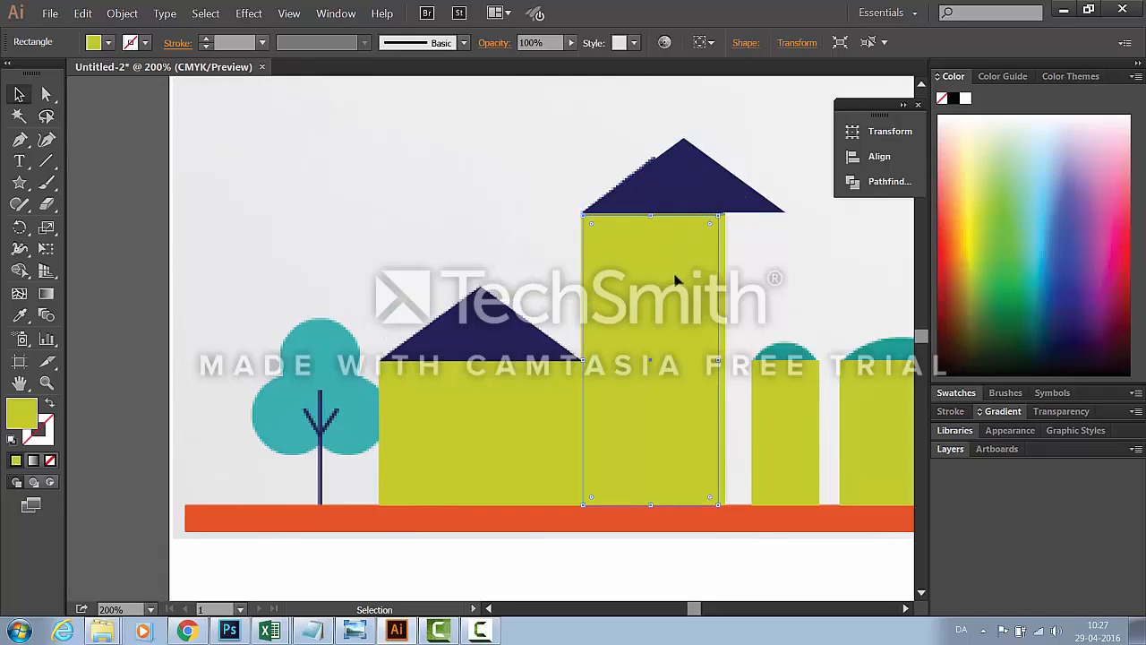
pyautogui.click(785, 43)
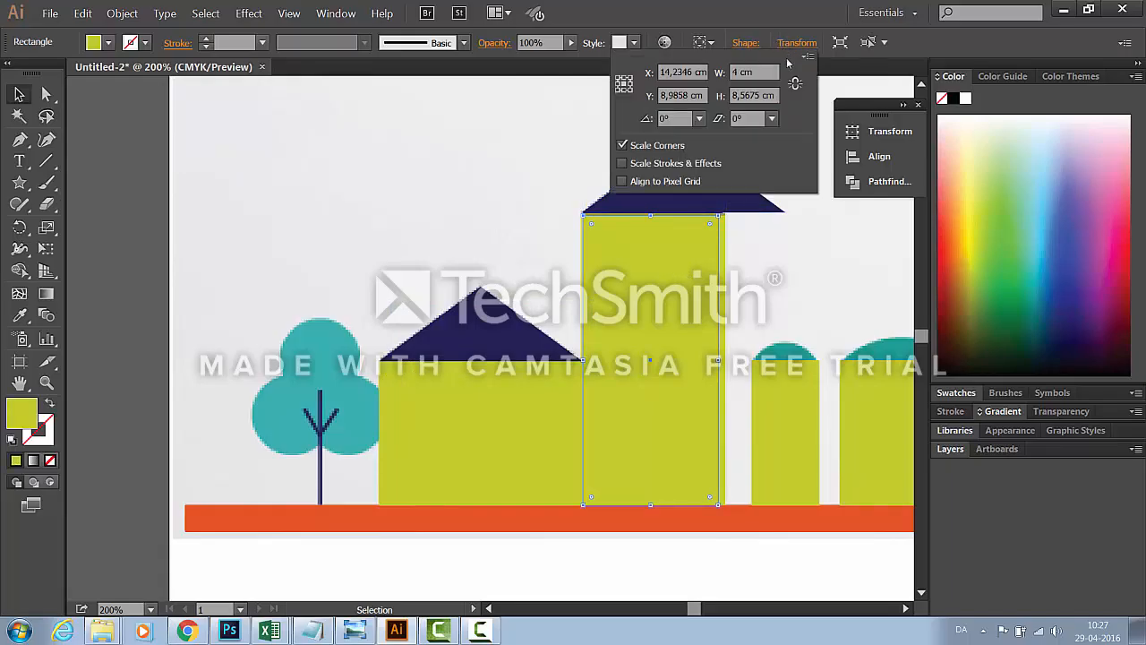
pyautogui.click(752, 204)
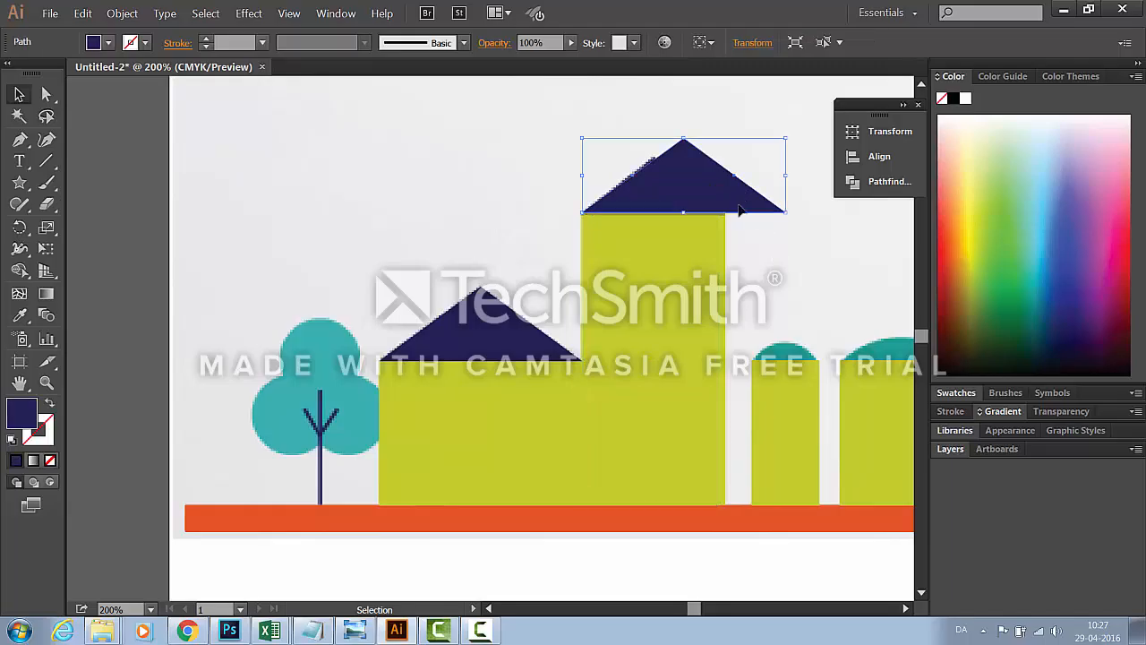
pyautogui.click(753, 43)
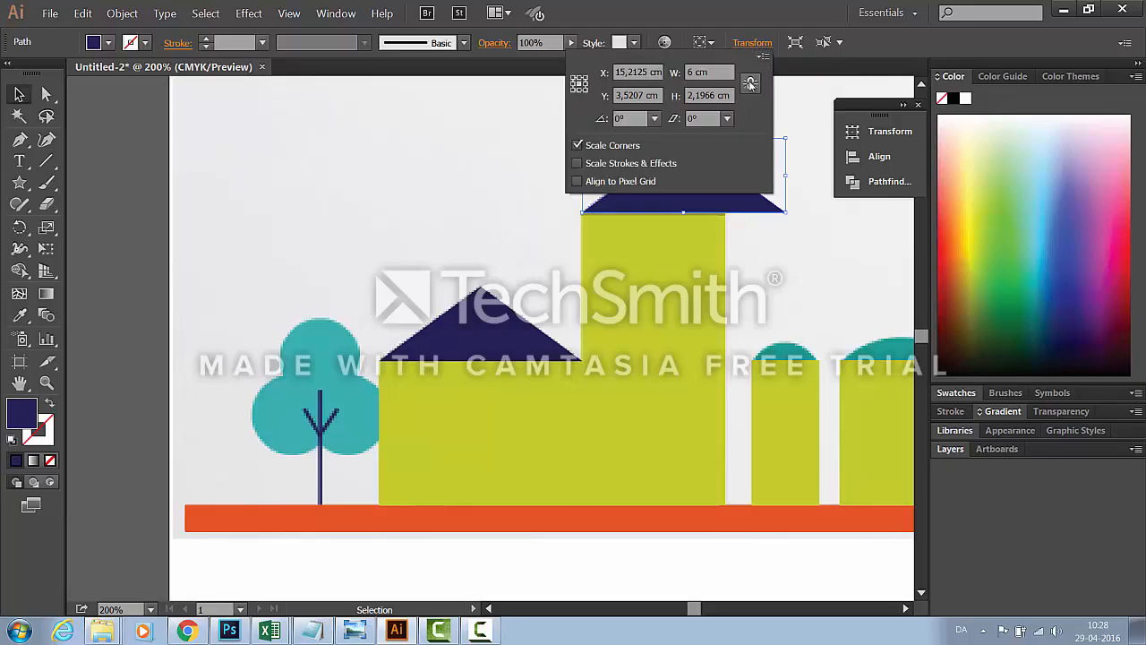
pyautogui.click(753, 84)
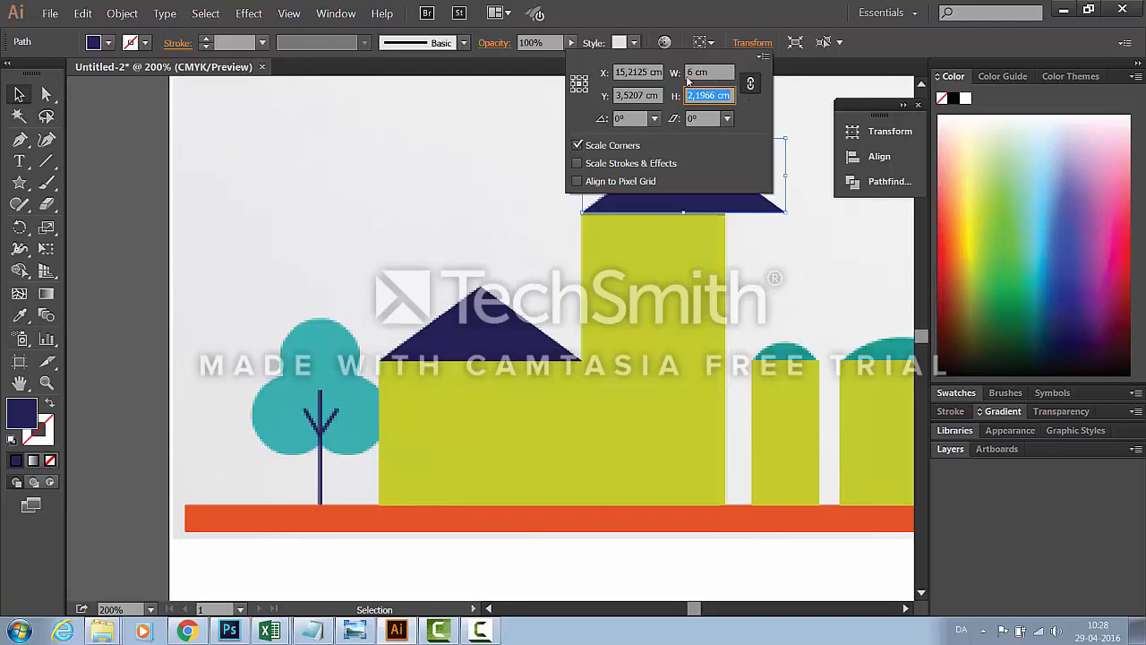
pyautogui.doubleClick(692, 72)
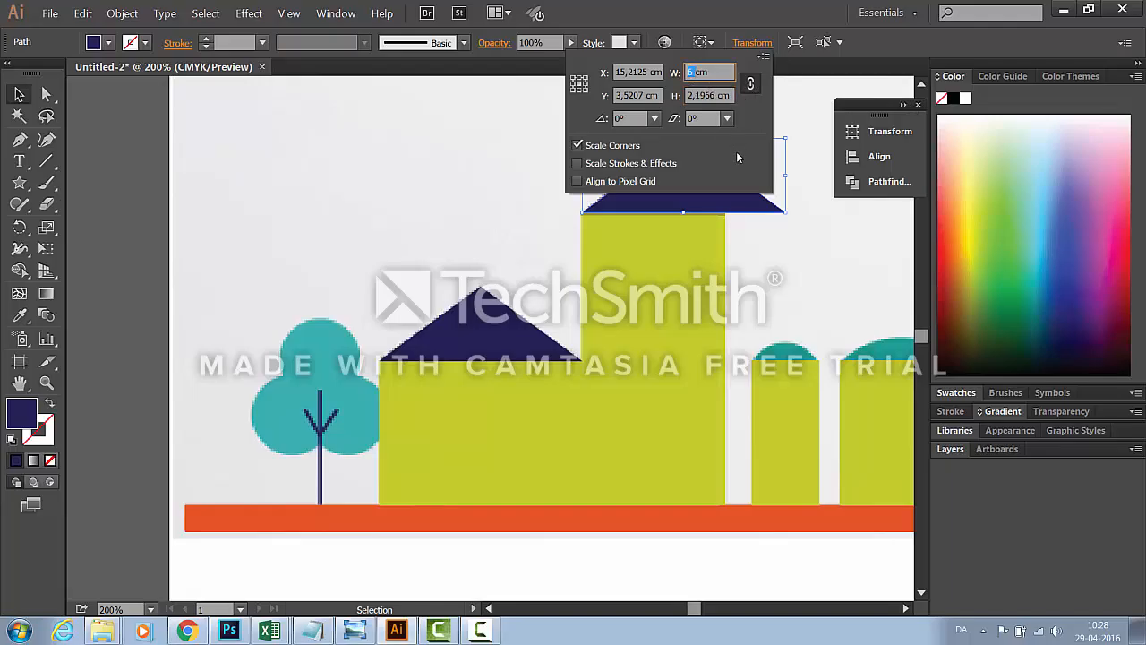
pyautogui.write('4')
pyautogui.press('Return')
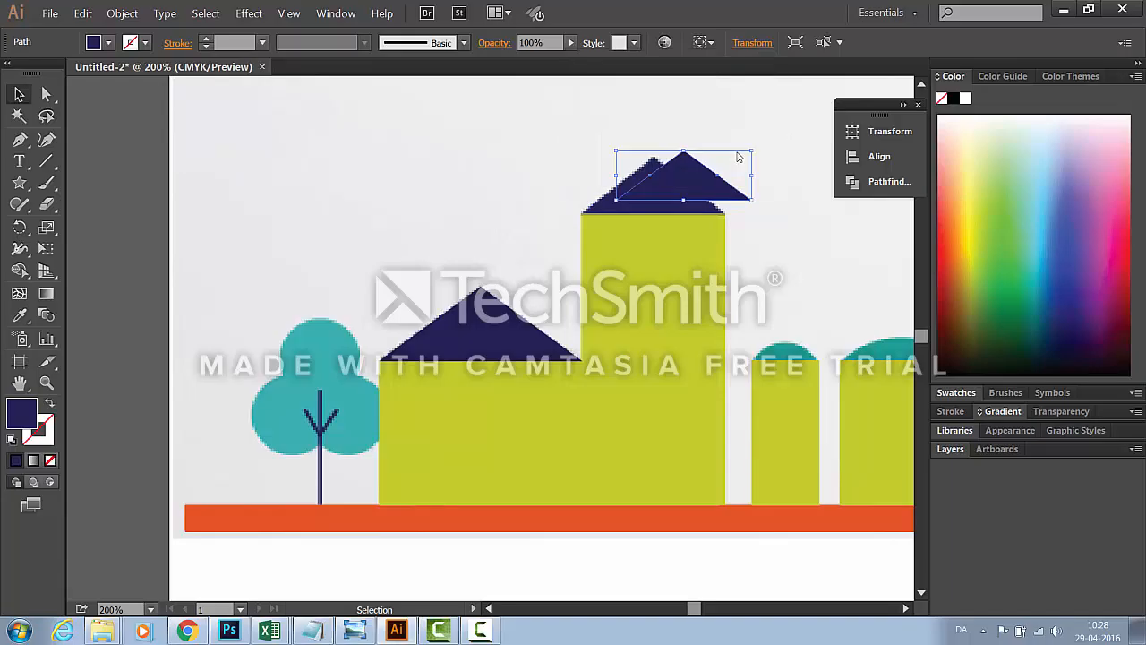
# Place the resized roof on top of the tower wall and center the two horizontally
pyautogui.moveTo(730, 188); pyautogui.dragTo(691, 209)
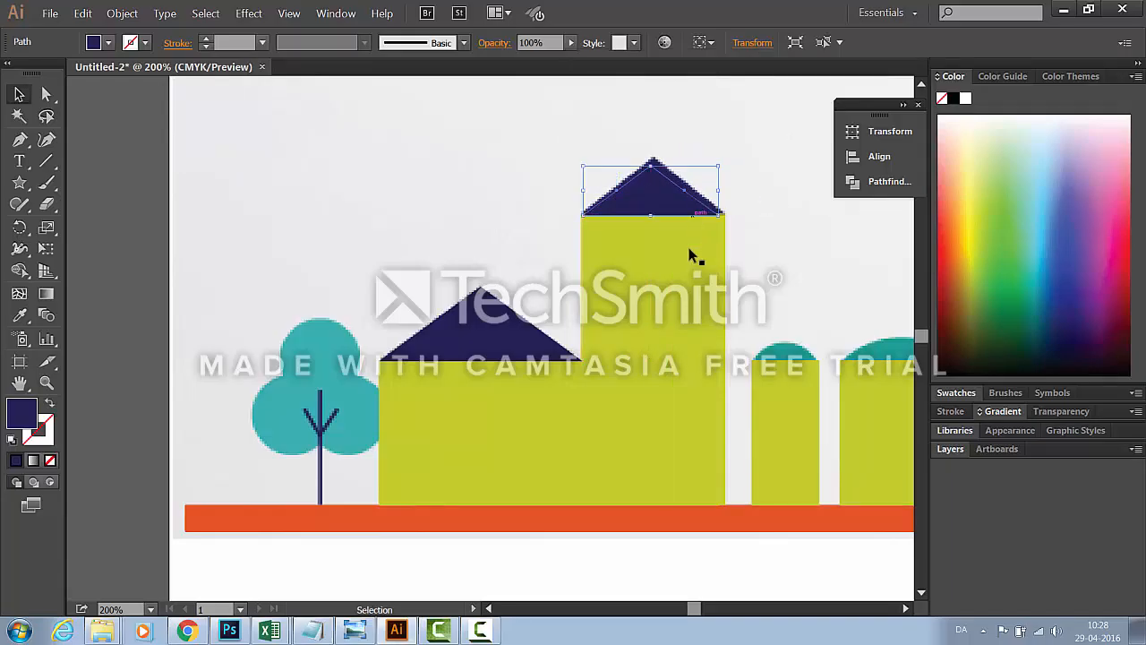
pyautogui.click(672, 313)
pyautogui.keyDown('shift'); pyautogui.click(674, 204); pyautogui.keyUp('shift')
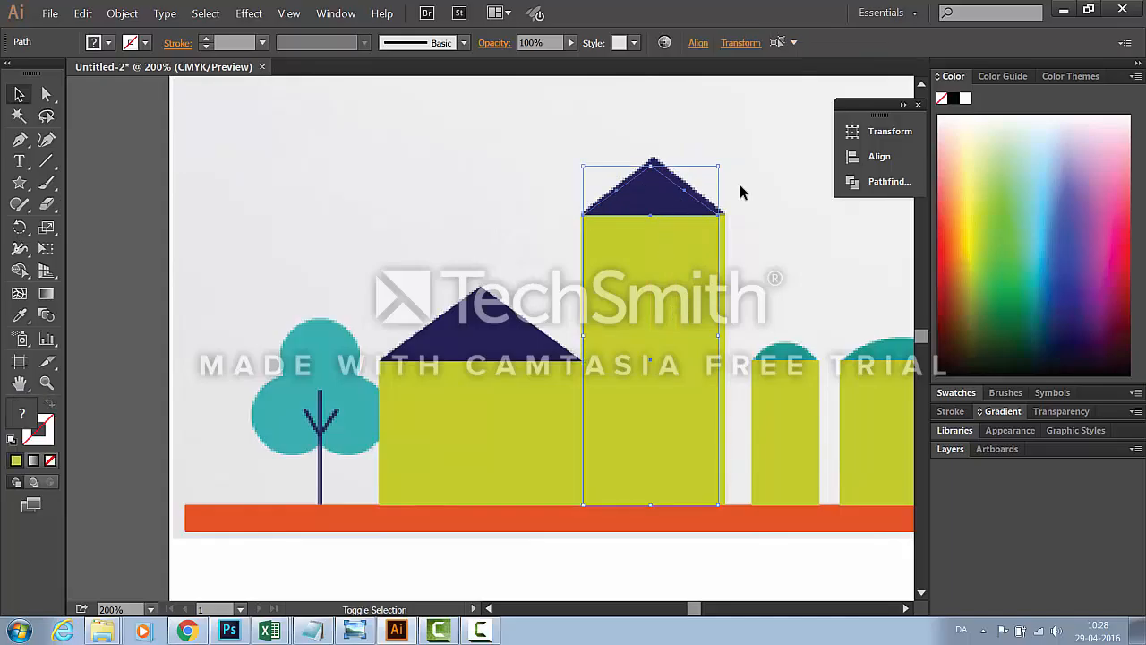
pyautogui.click(877, 157)
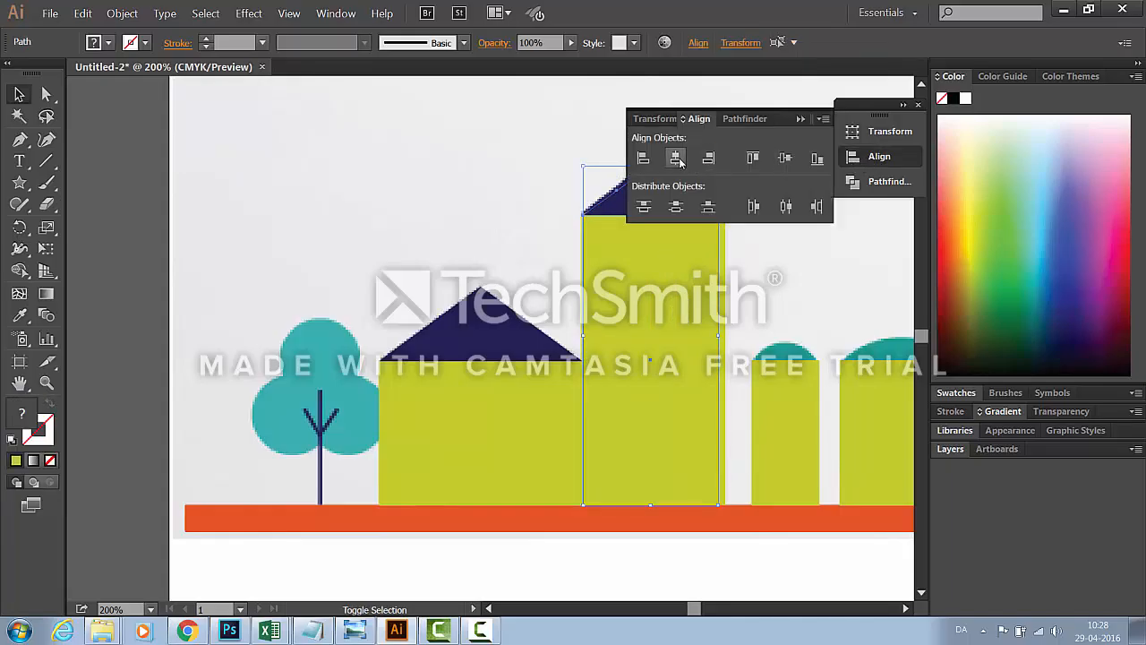
pyautogui.click(810, 282)
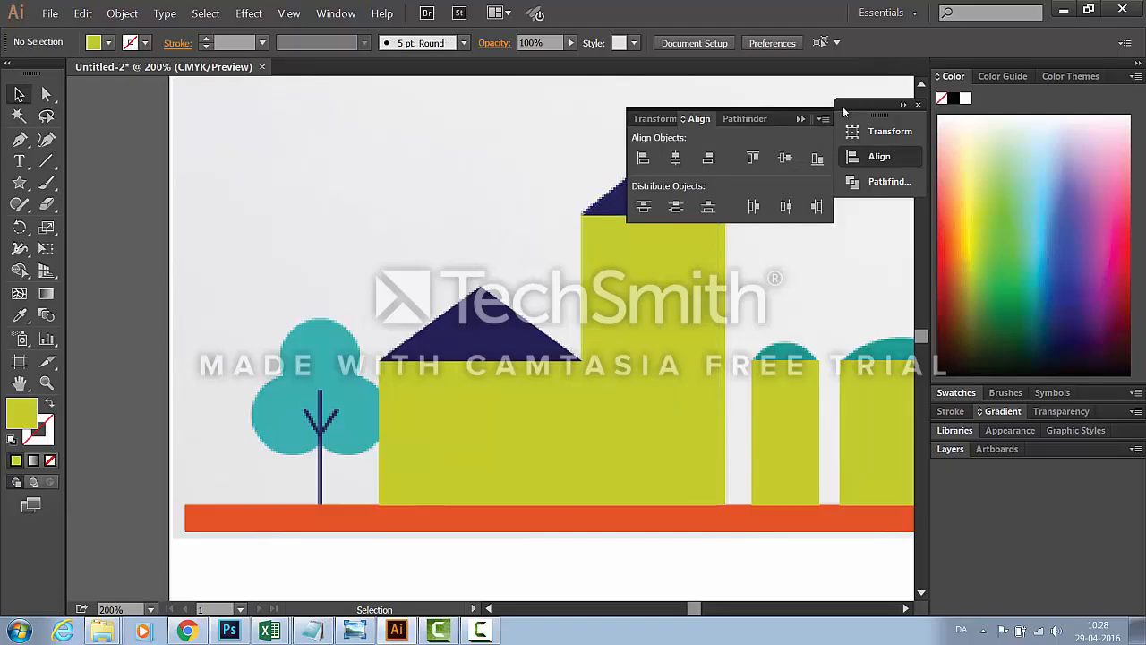
pyautogui.click(801, 120)
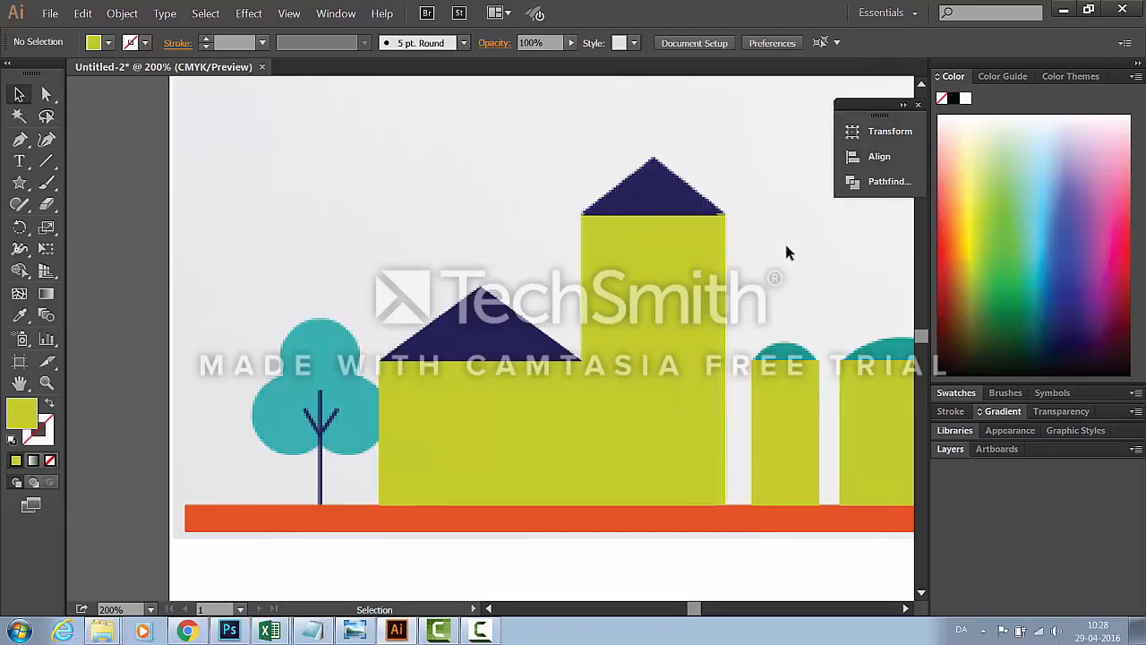
# Paste a copy of the tower roof and move it onto the narrow building's wall
pyautogui.scroll(-2, 786, 251)
pyautogui.press('space')
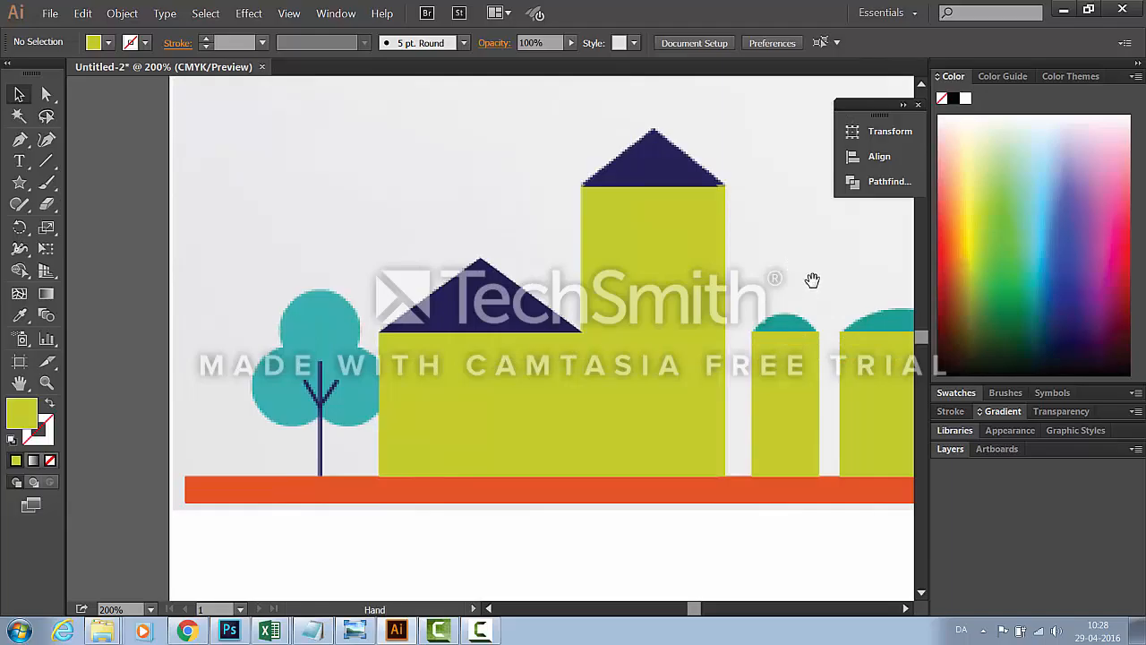
pyautogui.moveTo(811, 278); pyautogui.dragTo(583, 264)
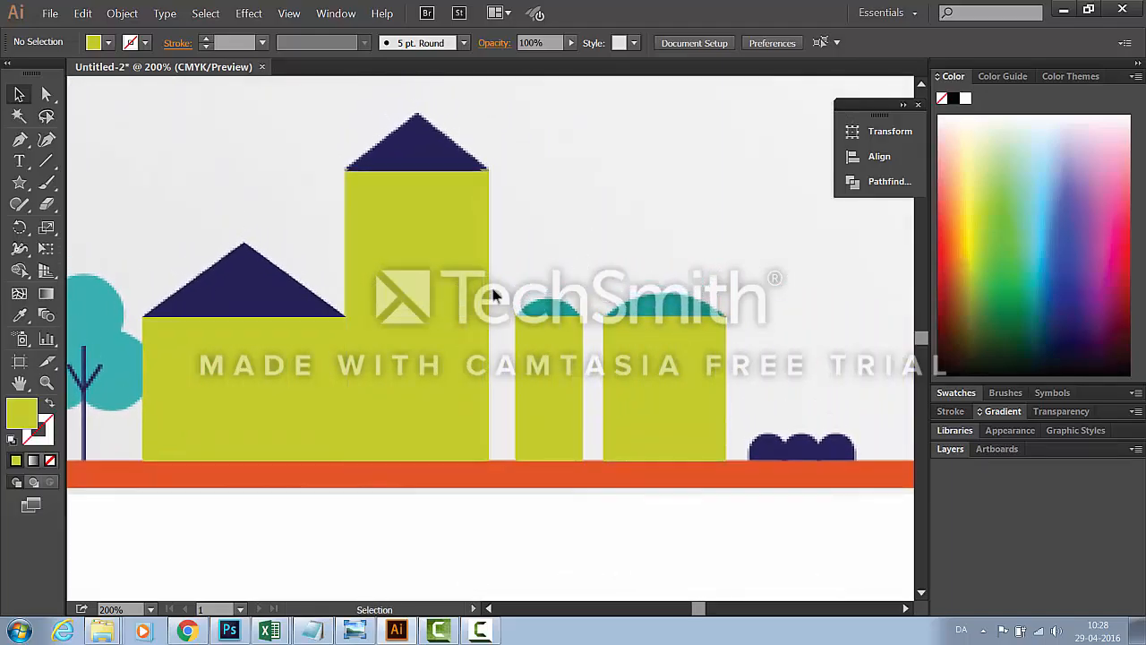
pyautogui.click(402, 164)
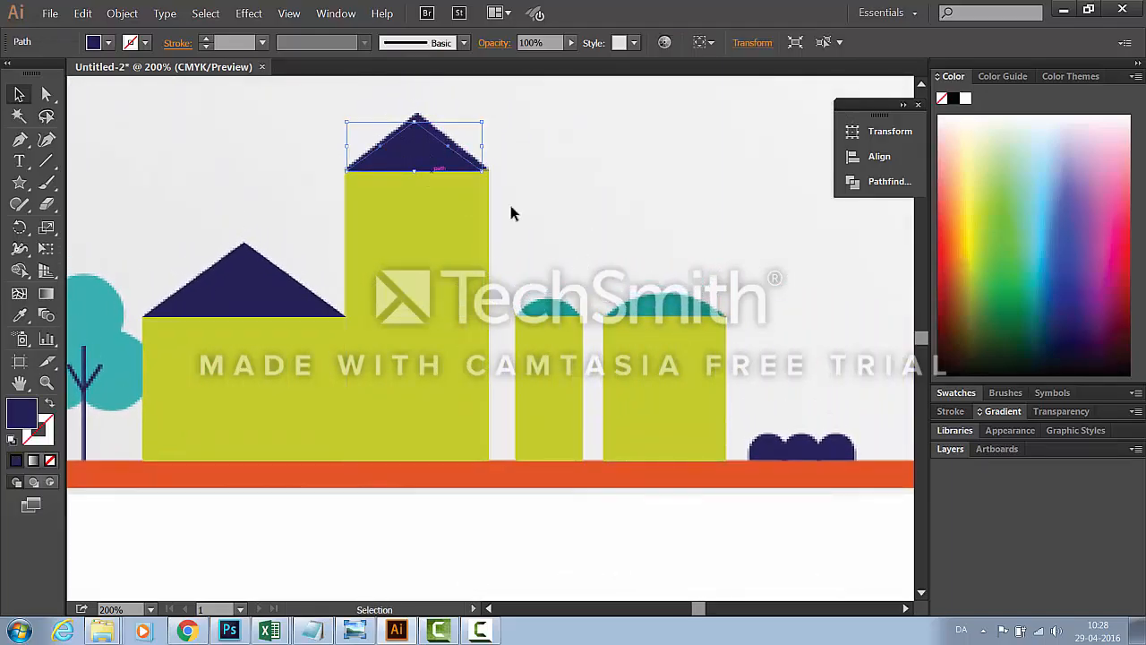
pyautogui.press('a')
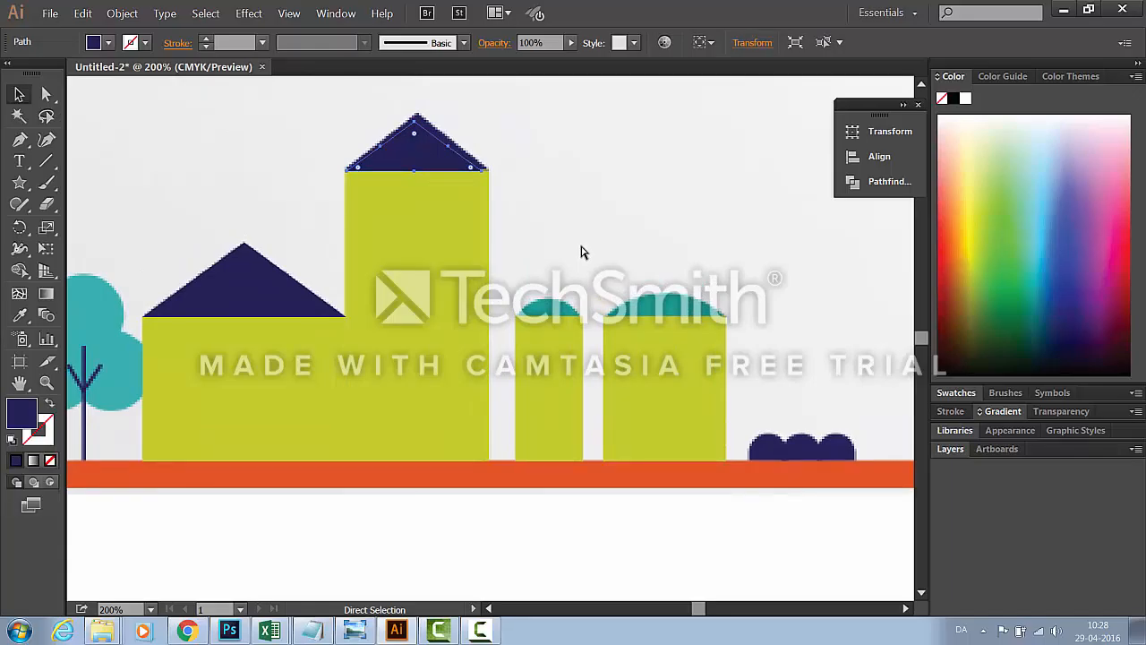
pyautogui.hotkey('ctrl', 'v')
pyautogui.moveTo(520, 342); pyautogui.dragTo(613, 296)
# Set the copied roof's width to 2 cm to match the narrow building and fit it on top of the wall
pyautogui.click(573, 376)
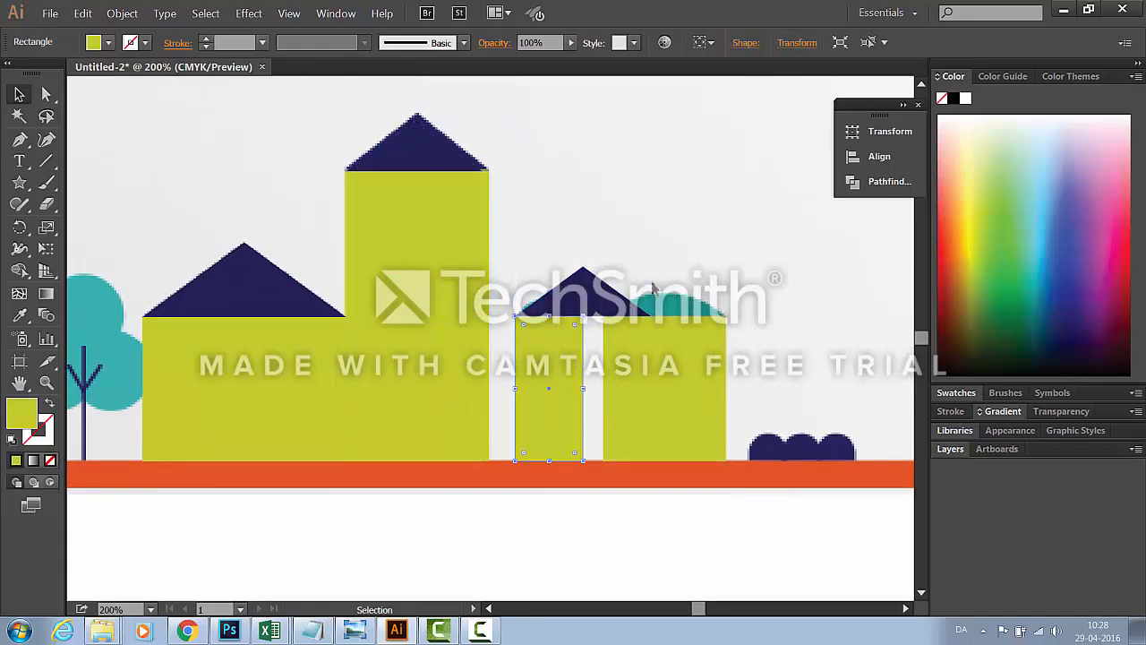
pyautogui.click(796, 42)
pyautogui.click(615, 308)
pyautogui.click(754, 43)
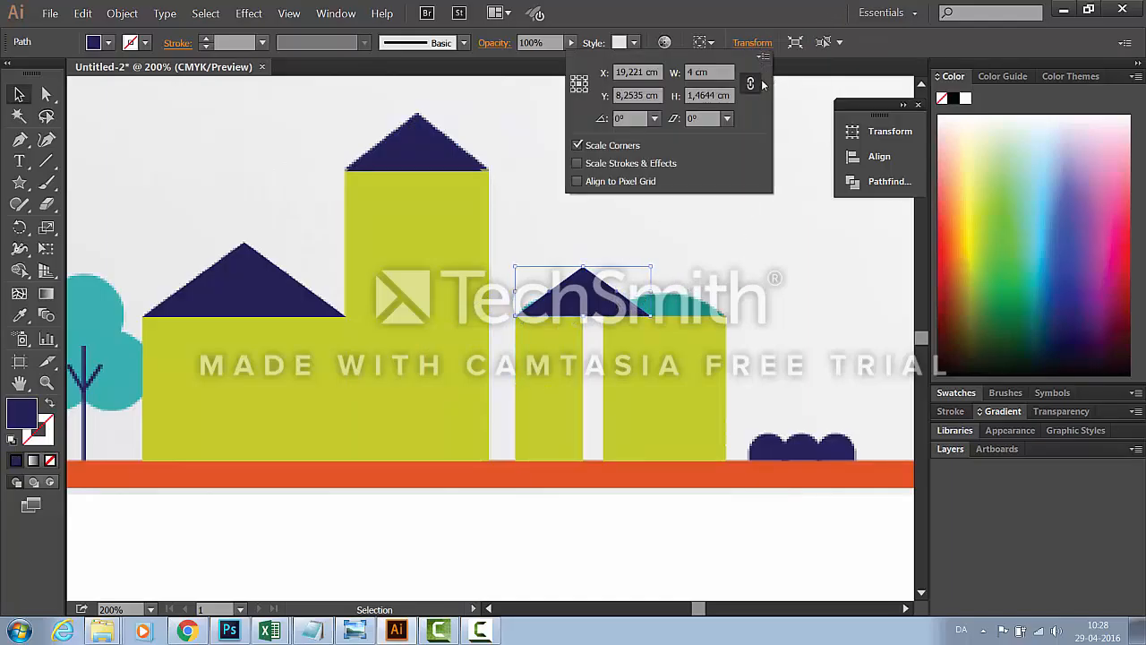
pyautogui.click(692, 72)
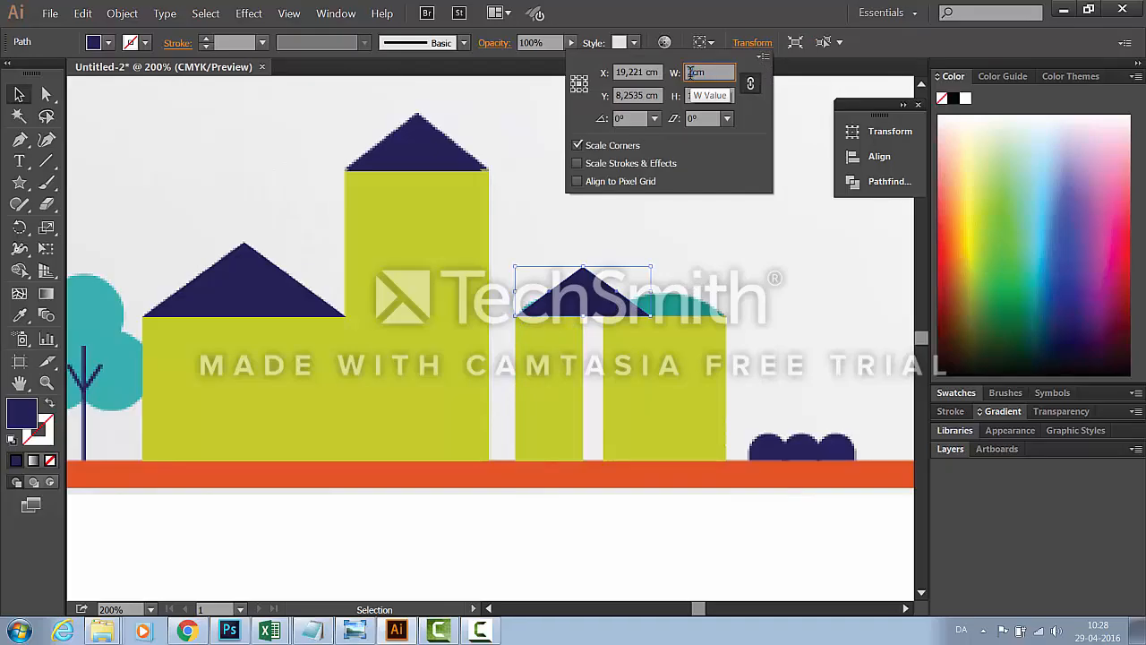
pyautogui.press('Return')
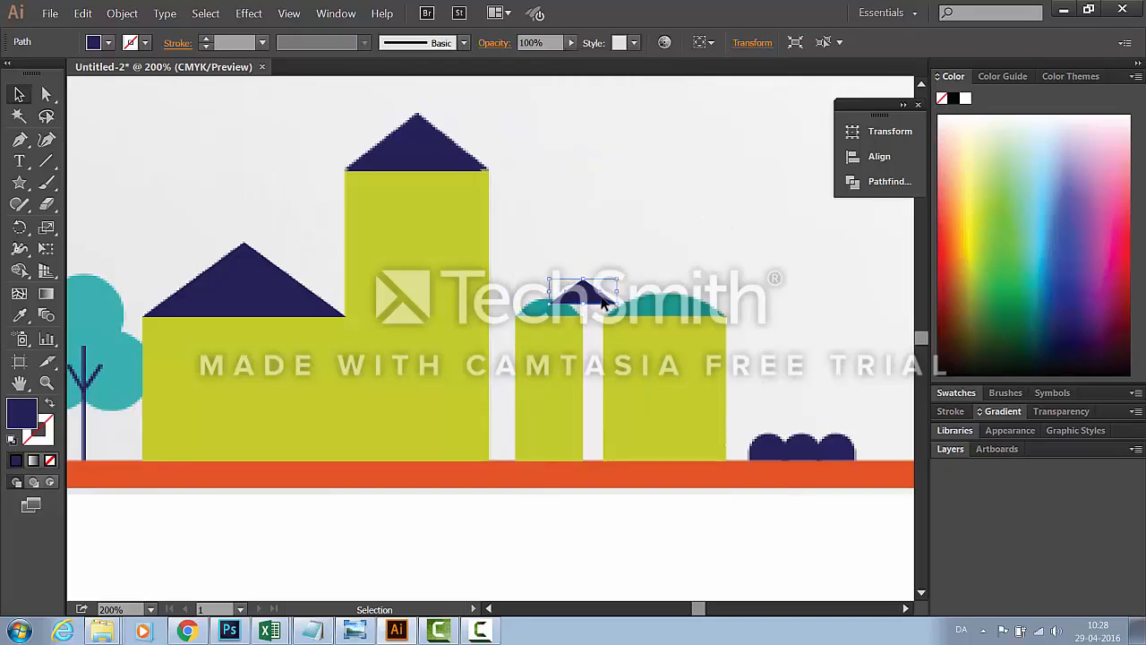
pyautogui.moveTo(608, 304); pyautogui.dragTo(572, 315)
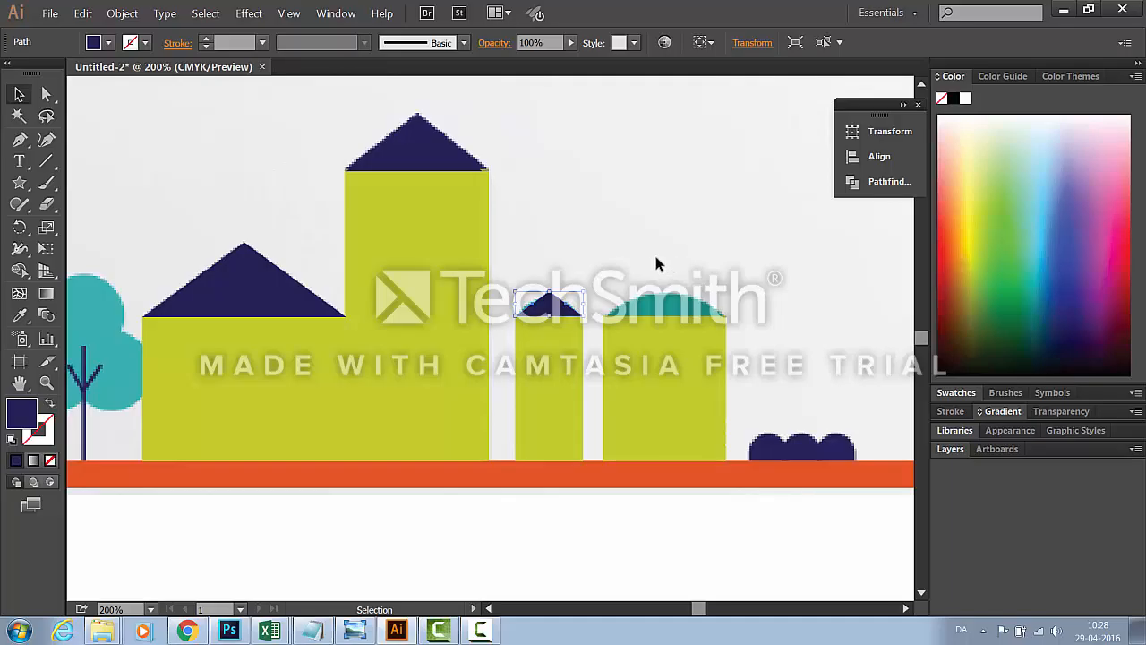
# Paste another roof copy above the wide building and proportionally set its width to 3.6 cm
pyautogui.hotkey('ctrl', 'v')
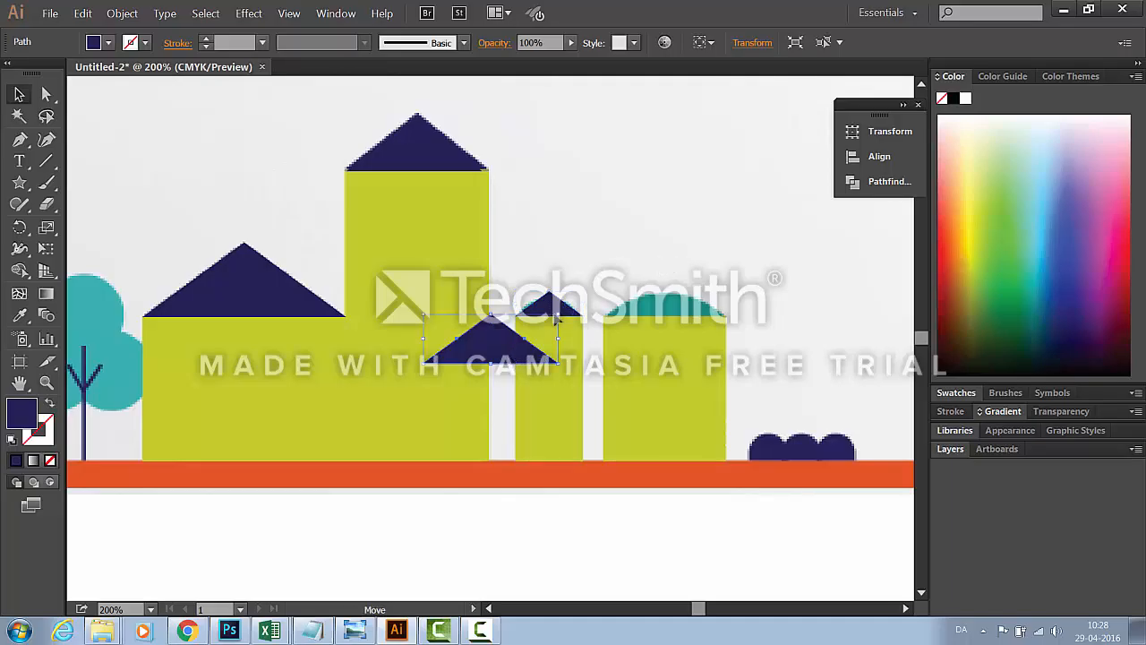
pyautogui.moveTo(509, 361); pyautogui.dragTo(704, 257)
pyautogui.click(665, 370)
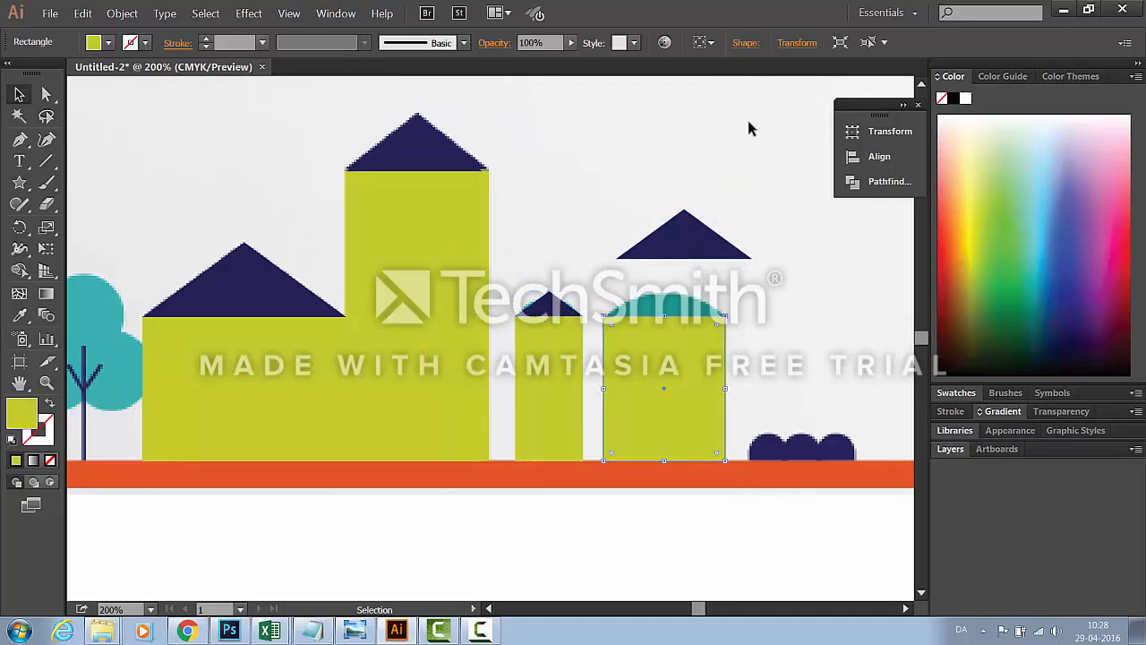
pyautogui.click(798, 43)
pyautogui.click(795, 292)
pyautogui.moveTo(709, 271); pyautogui.dragTo(722, 197)
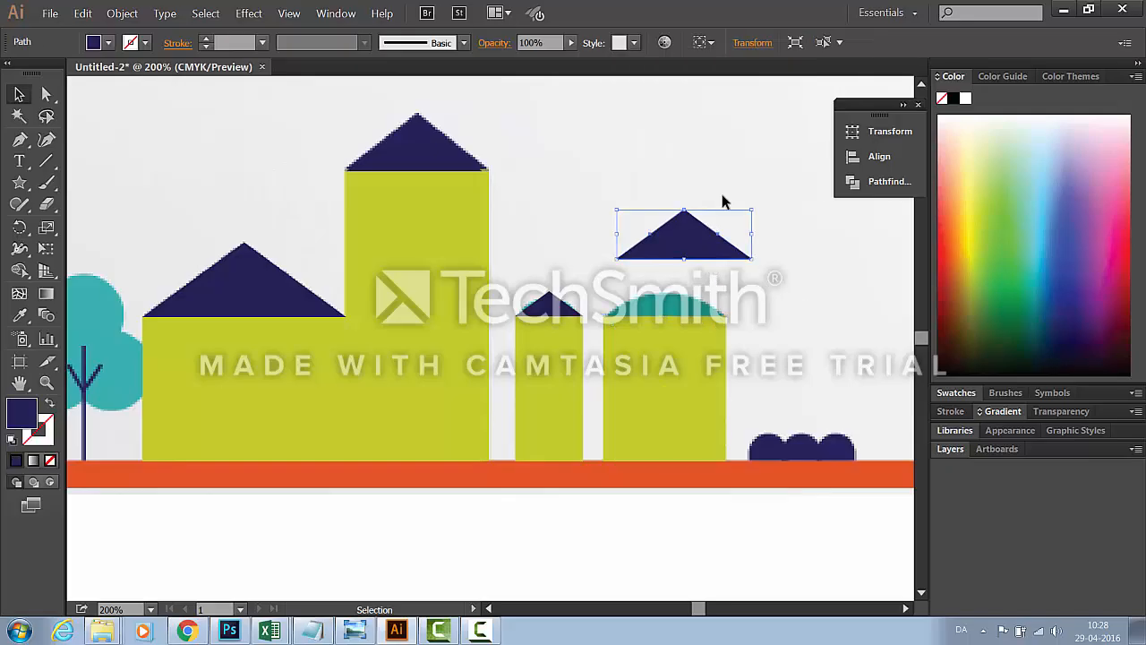
pyautogui.click(753, 43)
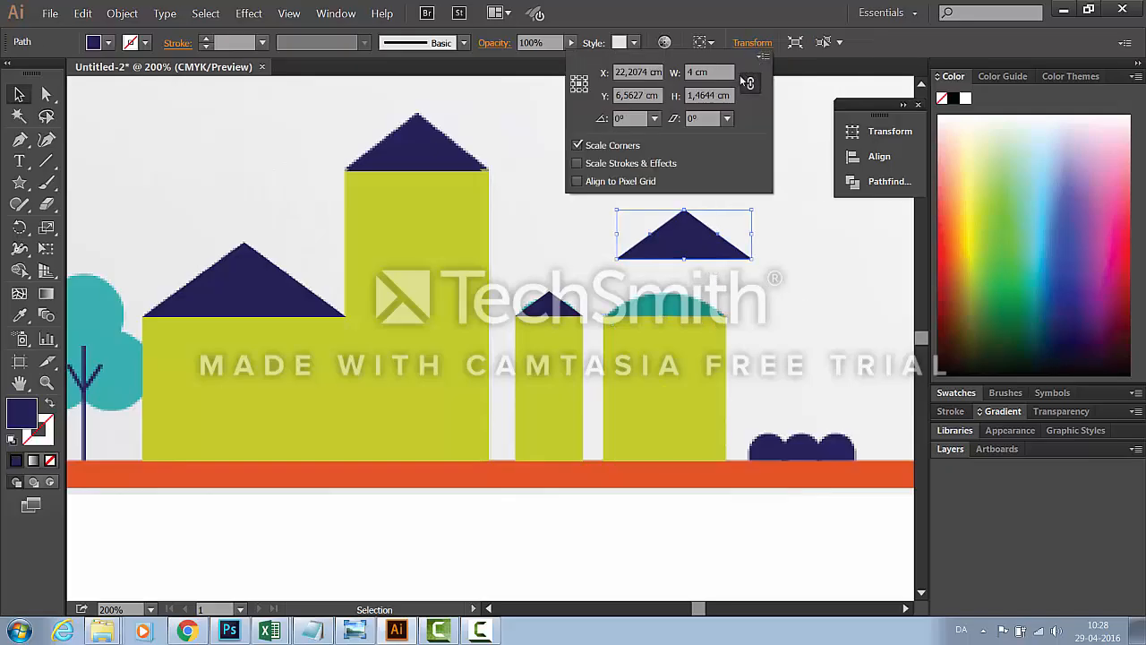
pyautogui.click(690, 72)
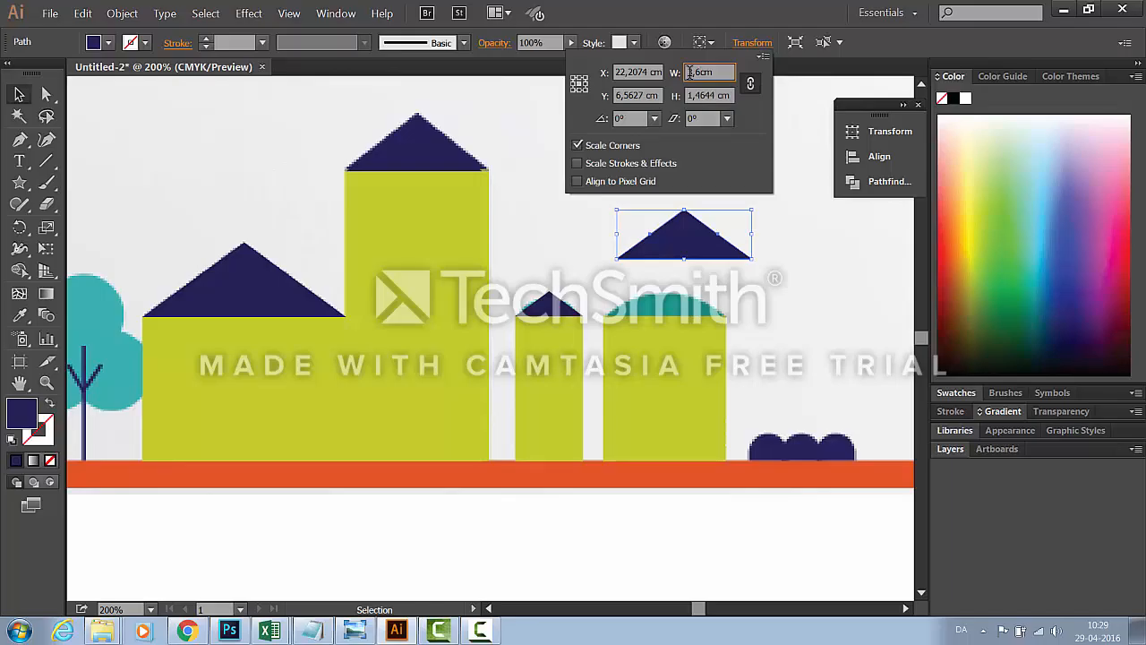
pyautogui.press('Return')
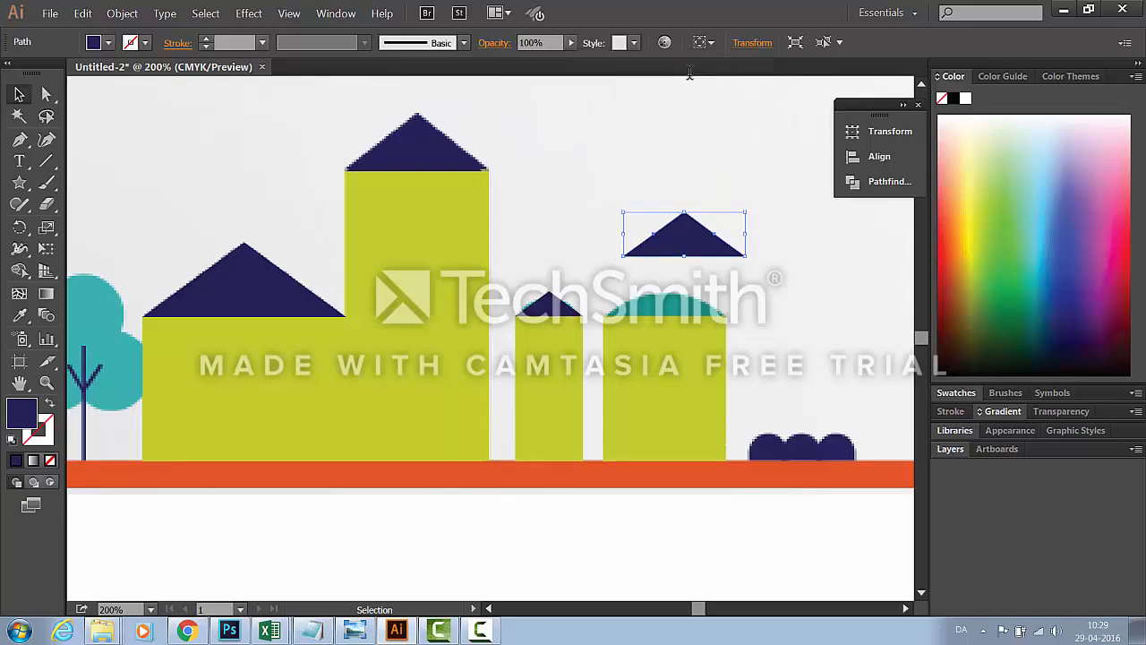
# Fit the copied roof on top of the wide building's wall and center the two horizontally
pyautogui.moveTo(685, 247); pyautogui.dragTo(666, 300)
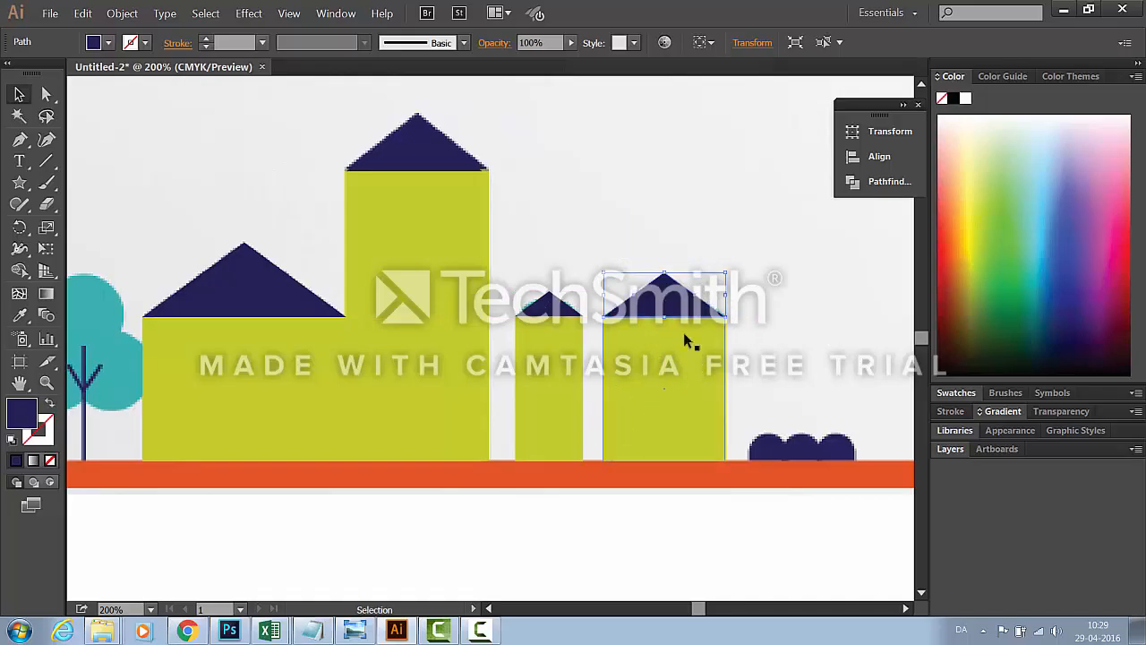
pyautogui.keyDown('shift'); pyautogui.click(677, 408); pyautogui.keyUp('shift')
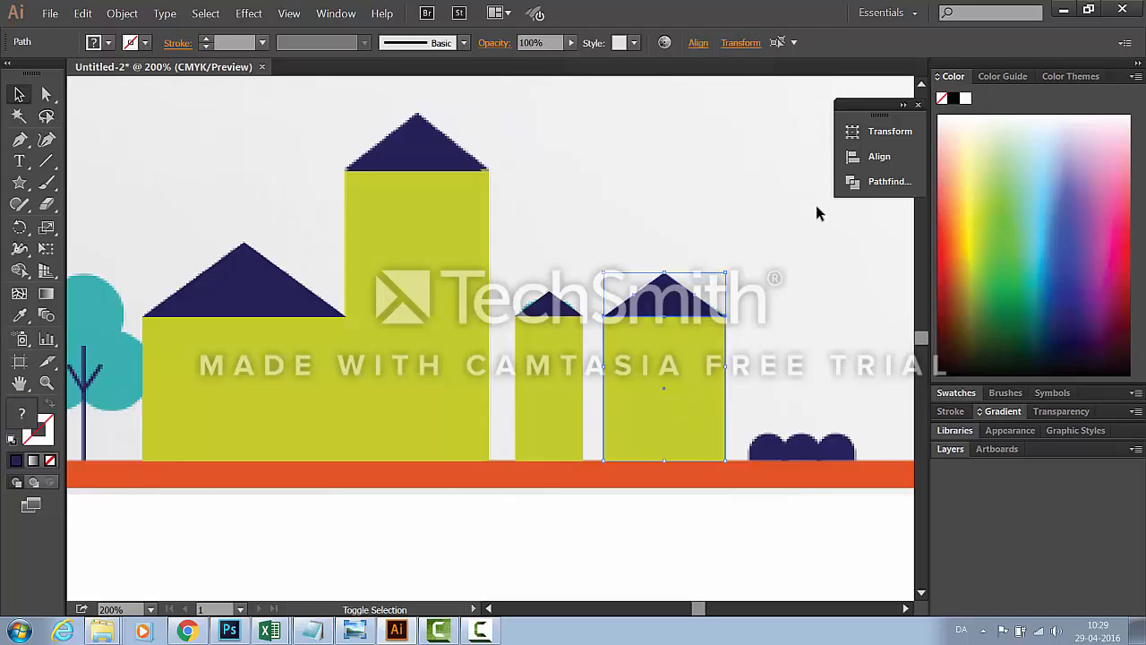
pyautogui.click(876, 161)
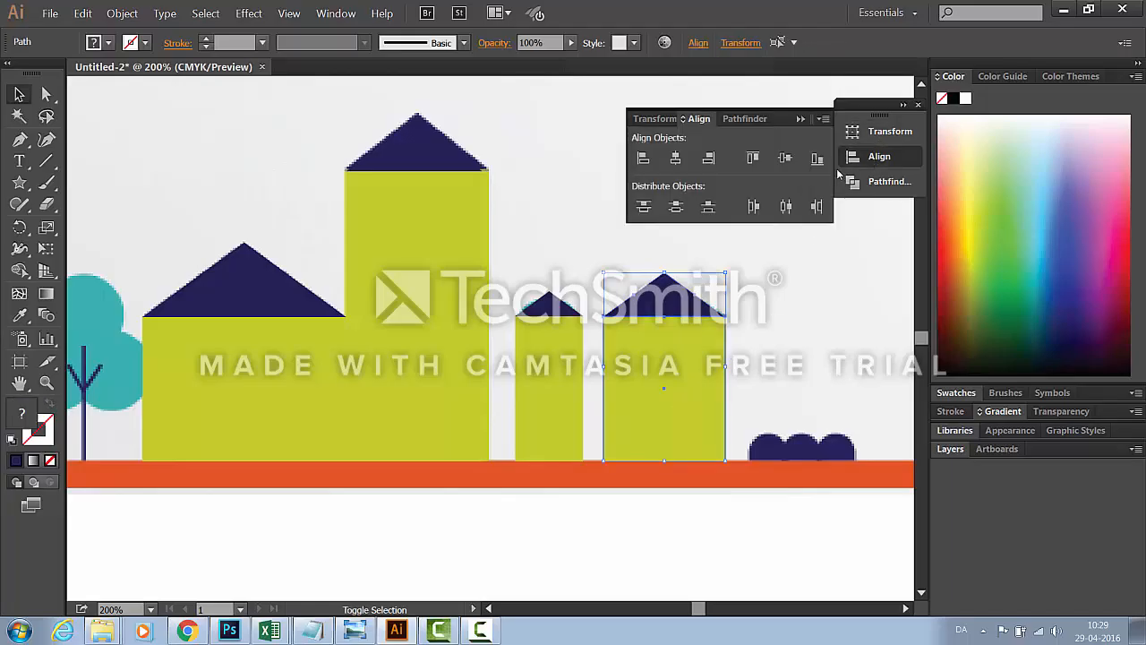
pyautogui.click(678, 160)
pyautogui.click(780, 310)
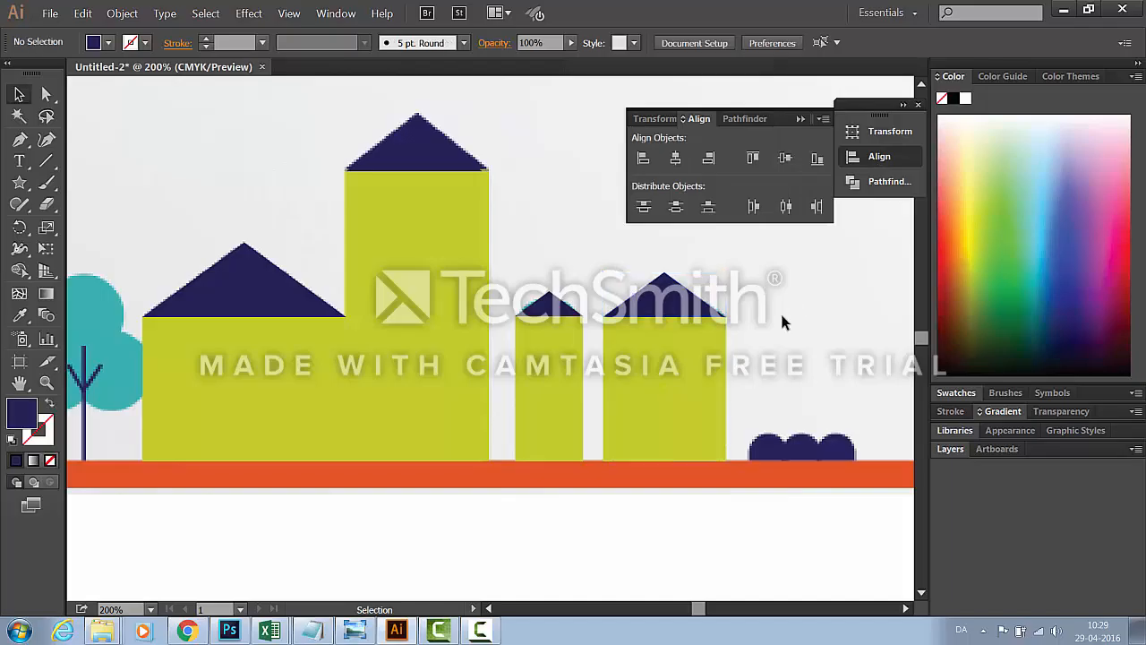
pyautogui.click(544, 313)
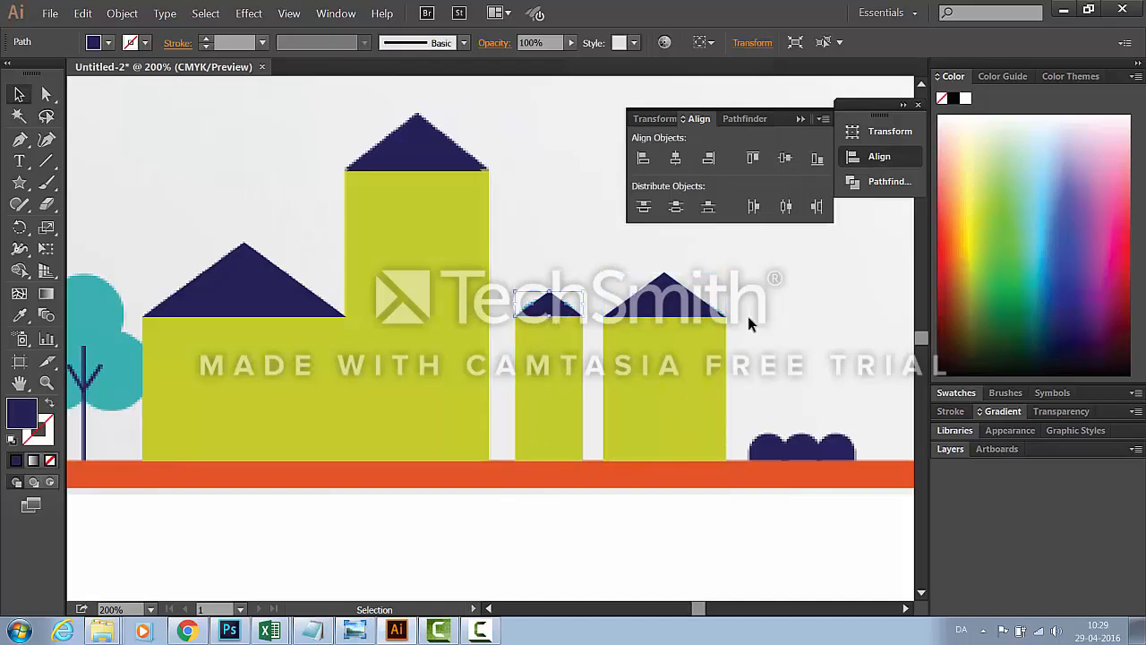
pyautogui.click(821, 292)
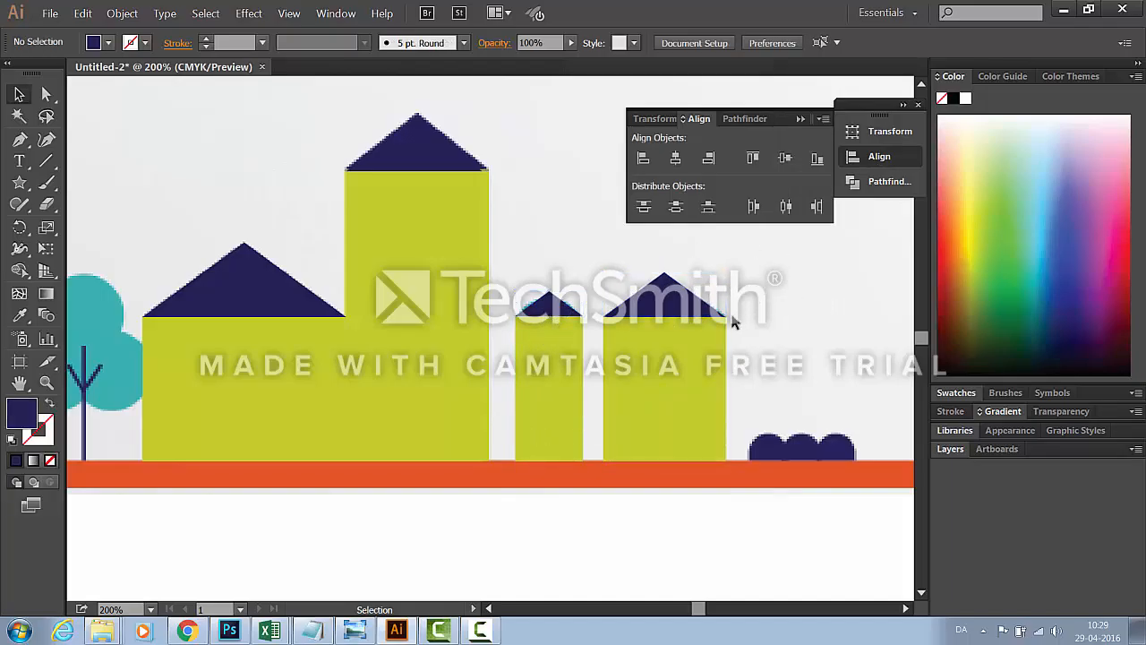
# Round the top corner of the narrow building's triangular roof to a radius of 0.85 cm
pyautogui.press('a')
pyautogui.hotkey('ctrl', '+')
pyautogui.hotkey('ctrl', '+')
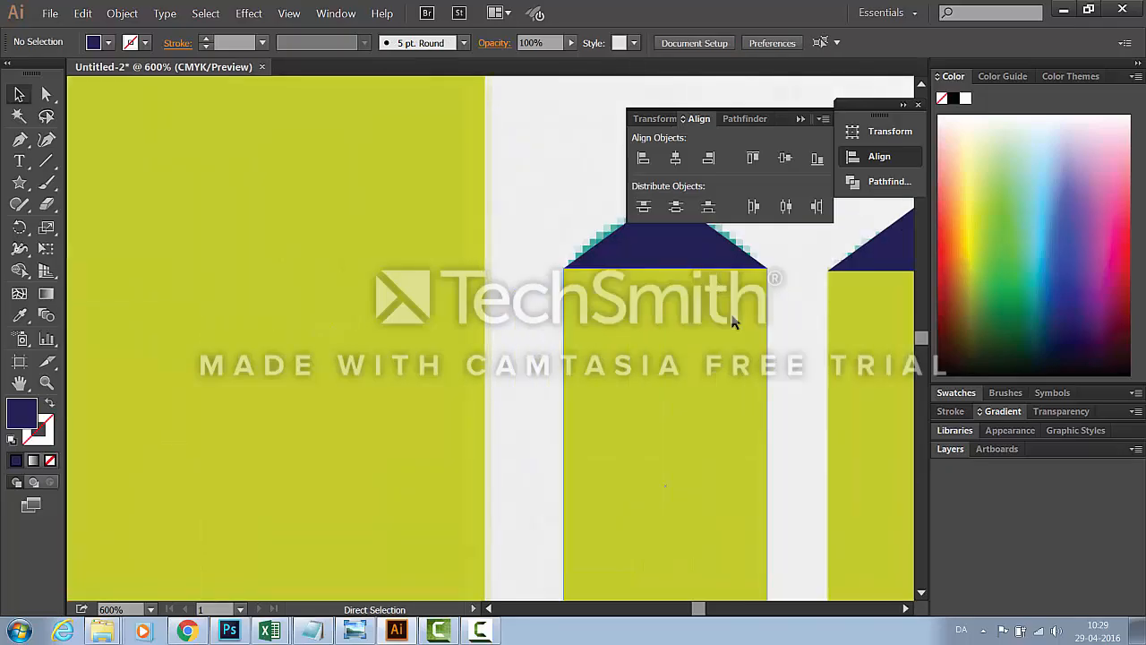
pyautogui.hotkey('ctrl', '+')
pyautogui.press('space')
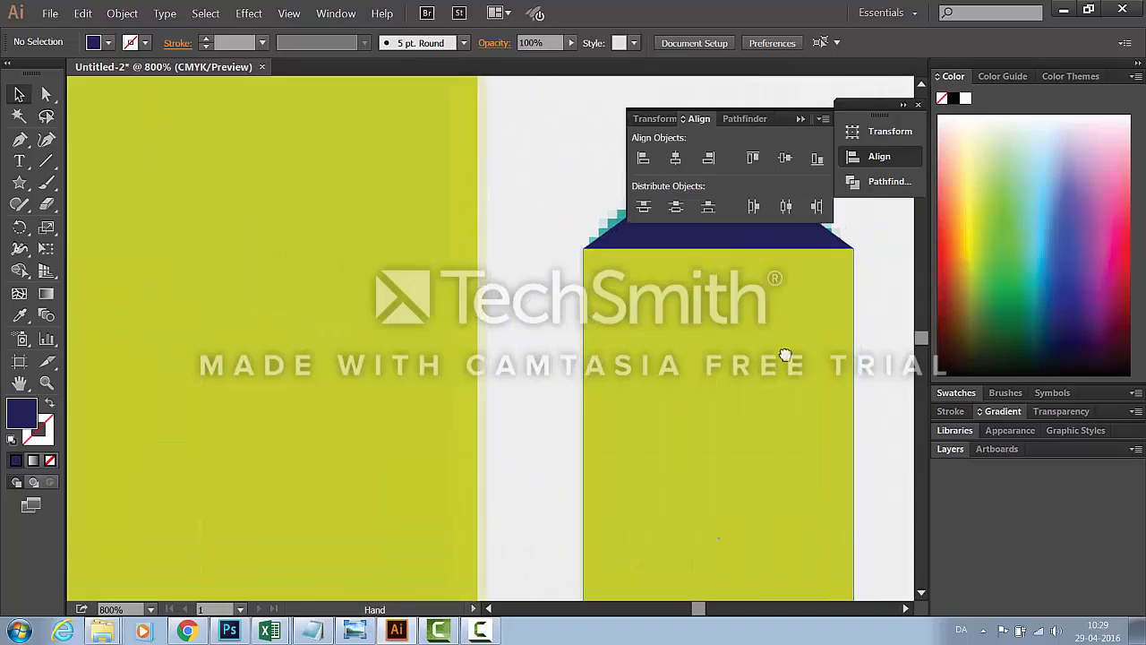
pyautogui.moveTo(784, 355); pyautogui.dragTo(592, 520)
pyautogui.click(516, 362)
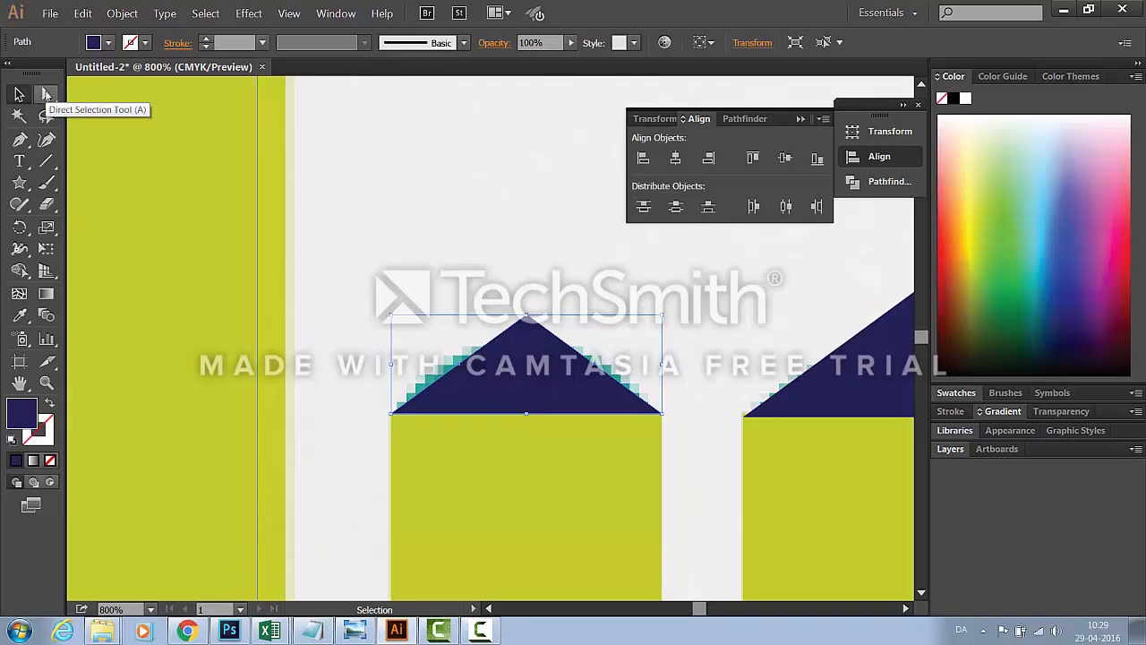
pyautogui.click(47, 94)
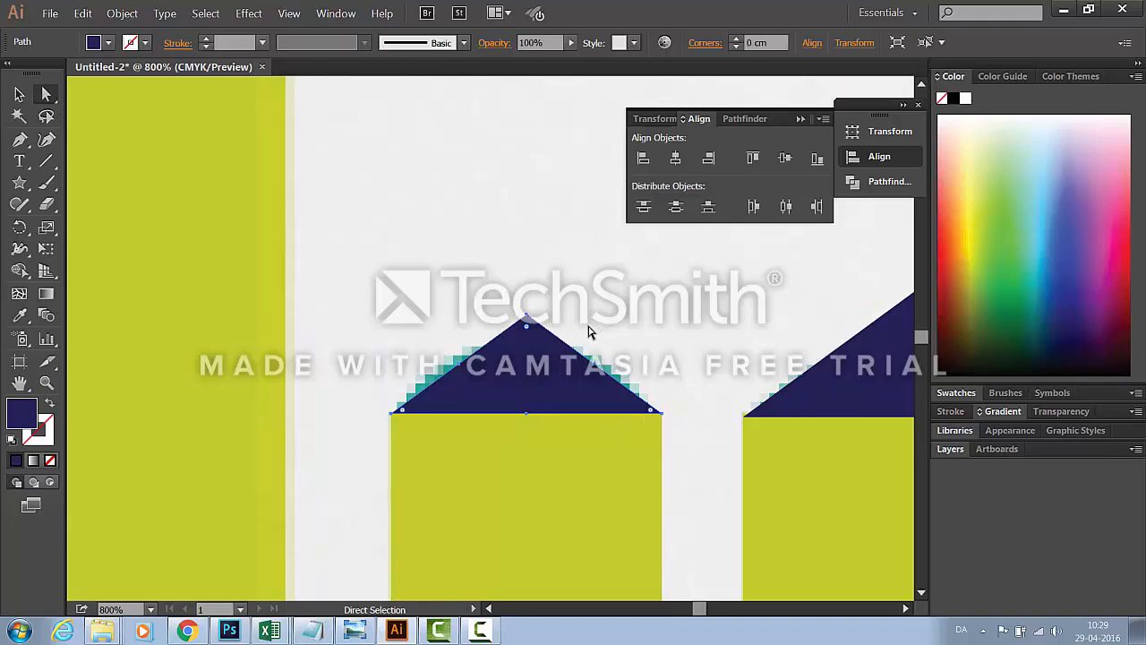
pyautogui.click(529, 320)
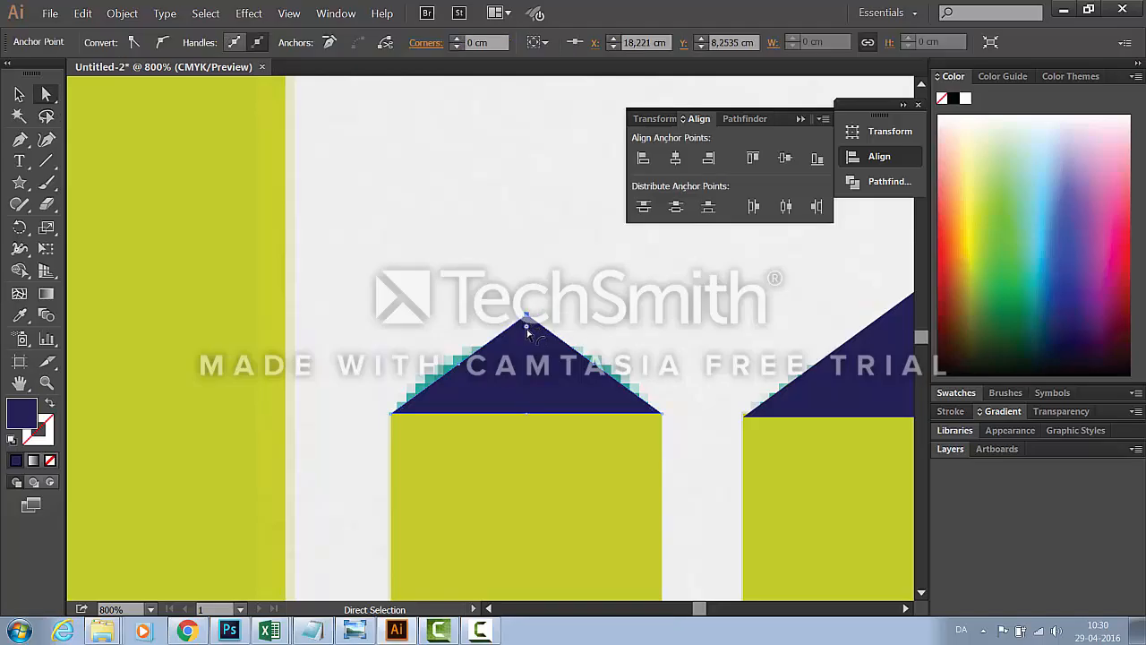
pyautogui.moveTo(528, 329); pyautogui.dragTo(538, 493)
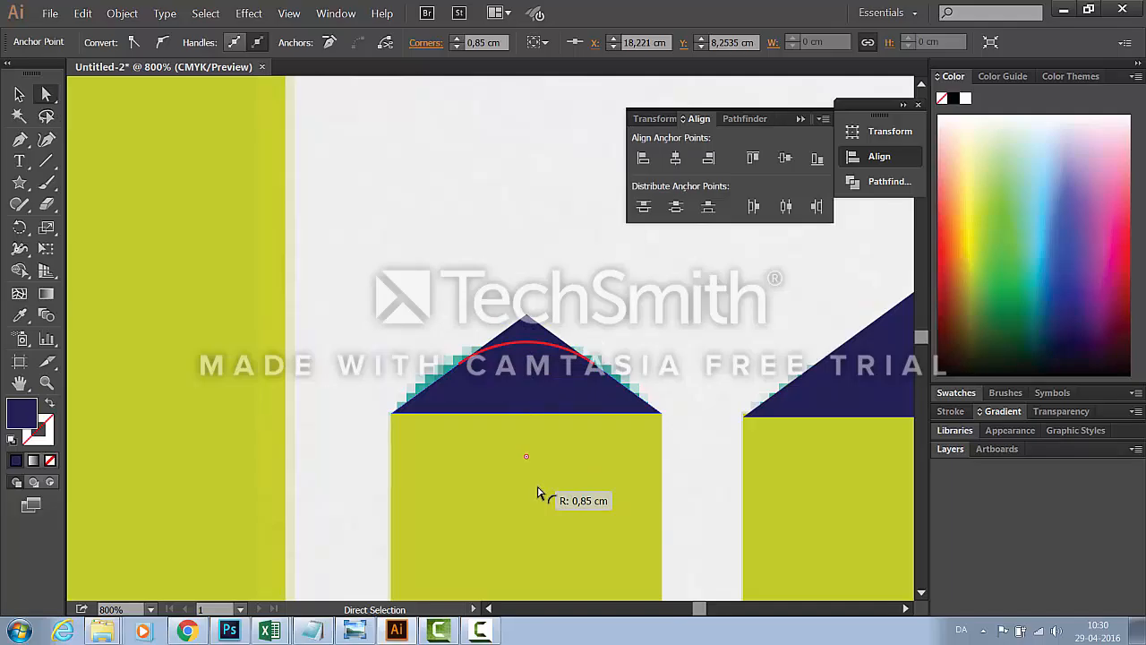
pyautogui.moveTo(539, 493); pyautogui.dragTo(539, 494)
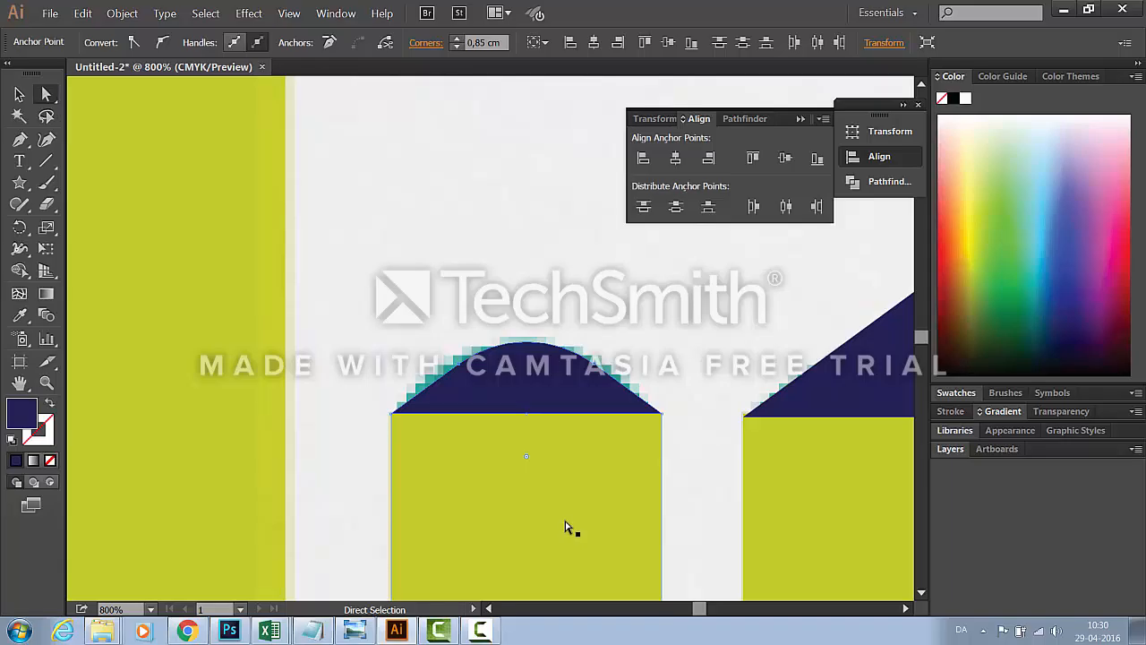
# Try to narrow the rounded roof from both sides and select the anchor points at the ends of its curve
pyautogui.click(18, 94)
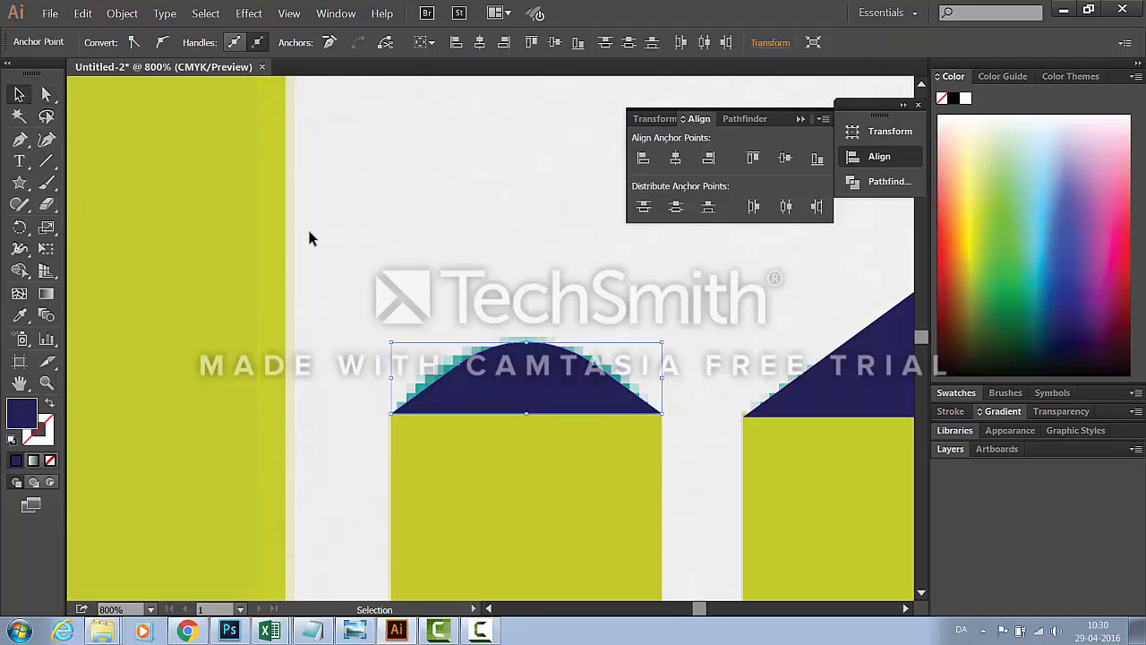
pyautogui.moveTo(666, 379); pyautogui.dragTo(639, 382)
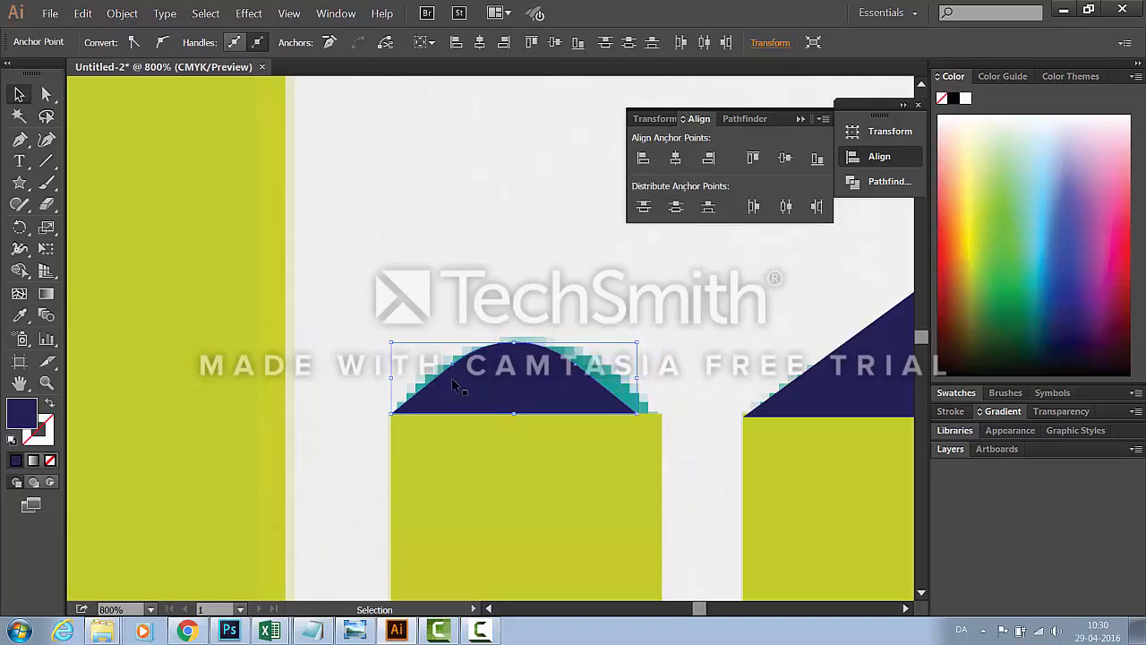
pyautogui.moveTo(394, 380); pyautogui.dragTo(412, 380)
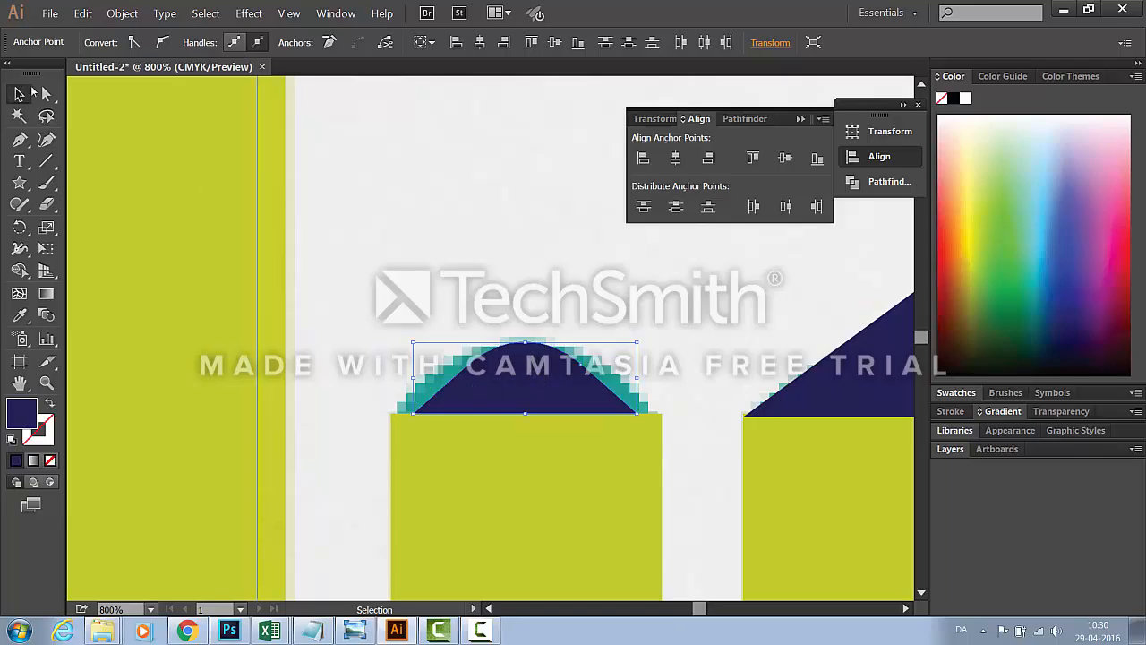
pyautogui.click(47, 94)
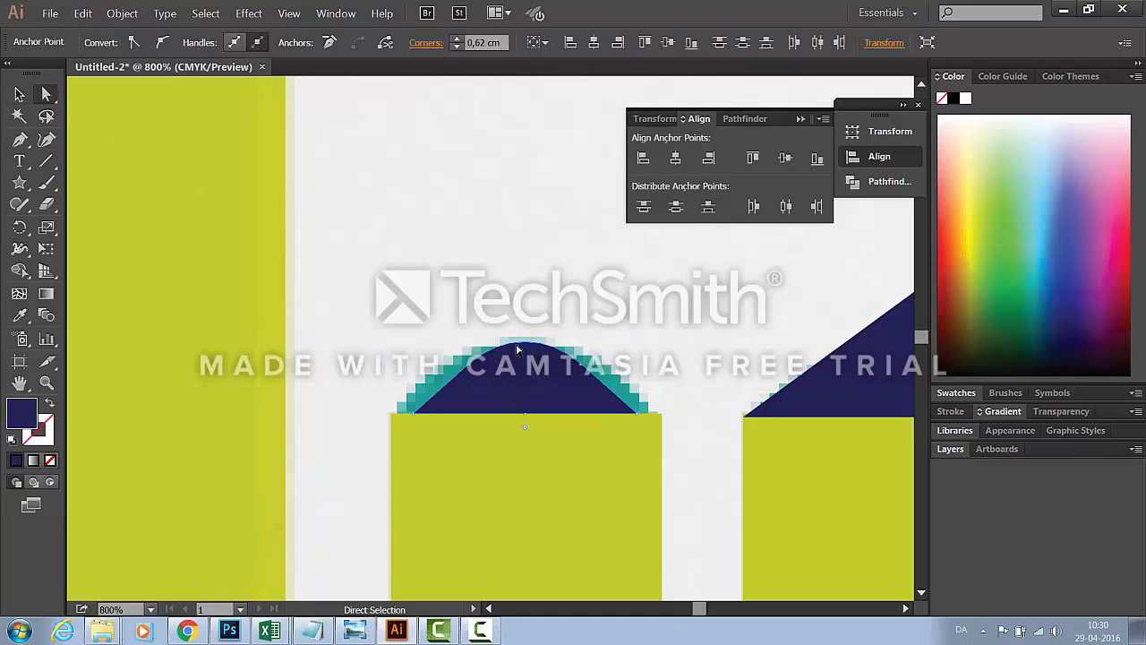
pyautogui.click(582, 366)
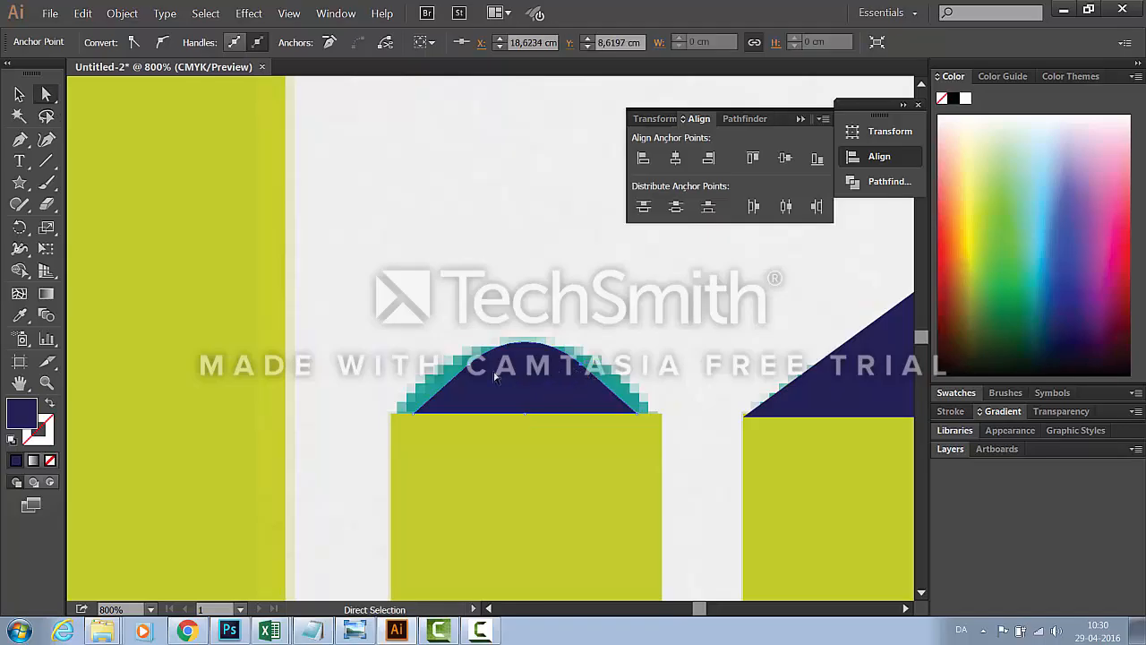
pyautogui.keyDown('shift'); pyautogui.click(471, 367); pyautogui.keyUp('shift')
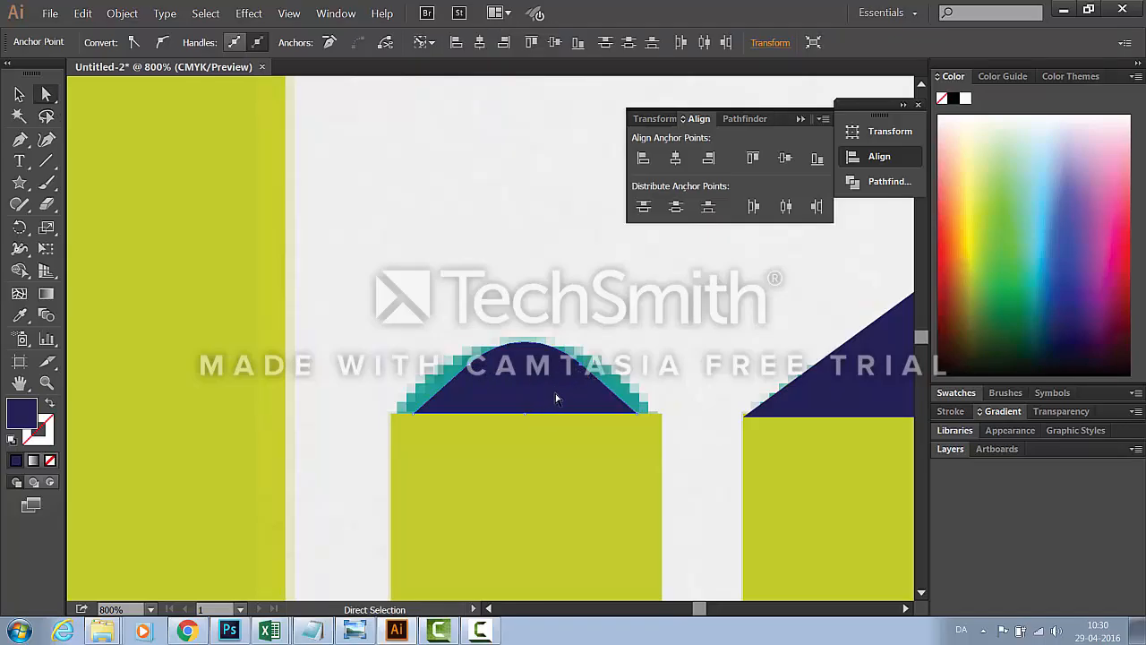
pyautogui.click(470, 366)
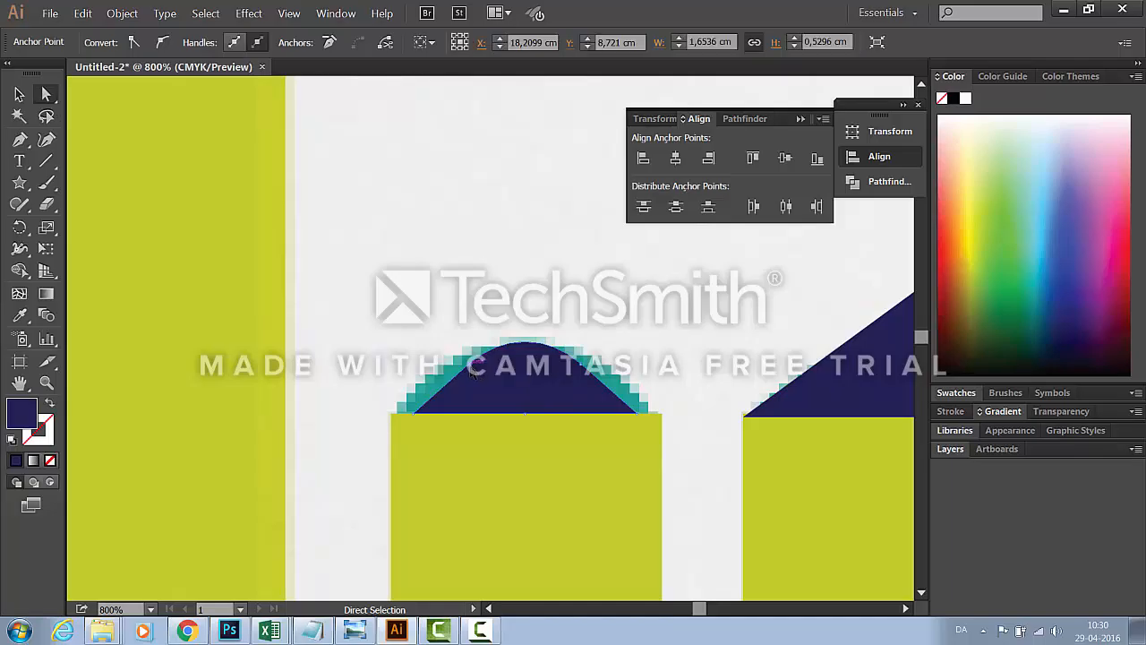
pyautogui.press('v')
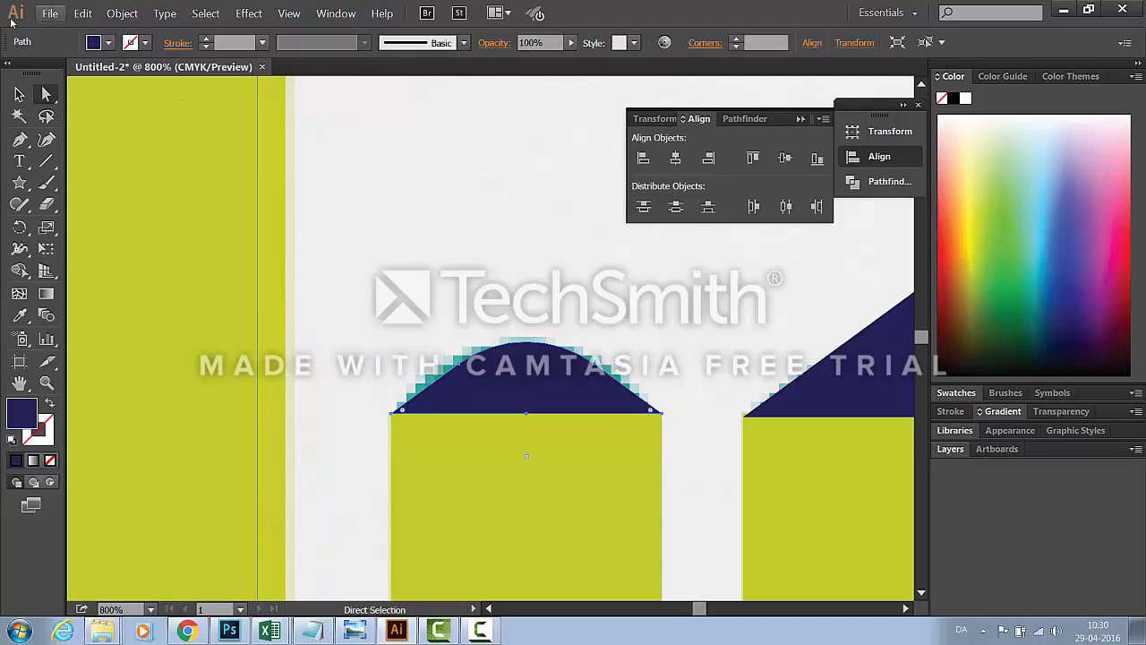
# Move the rounded roof off the narrow building into the empty space above it
pyautogui.click(18, 95)
pyautogui.moveTo(550, 358); pyautogui.dragTo(525, 149)
pyautogui.click(689, 322)
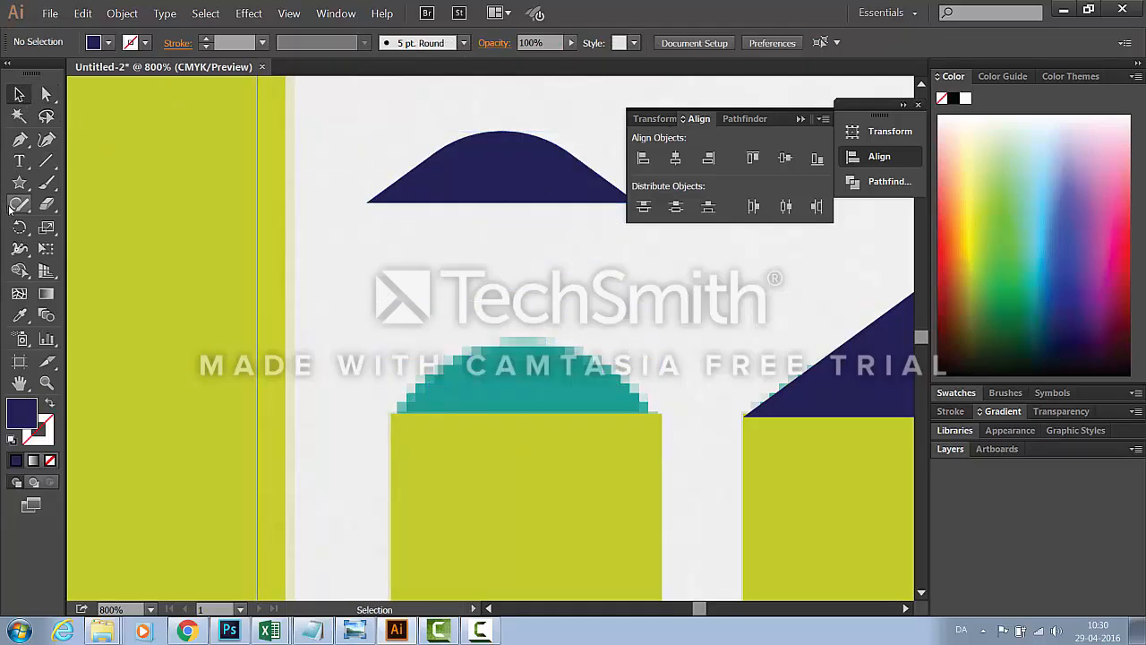
# Draw an ellipse about 2.11 cm wide and 1.84 cm high over the top of the narrow building's wall
pyautogui.moveTo(20, 184); pyautogui.dragTo(97, 226)
pyautogui.moveTo(380, 320); pyautogui.dragTo(650, 563)
pyautogui.moveTo(659, 571); pyautogui.dragTo(666, 571)
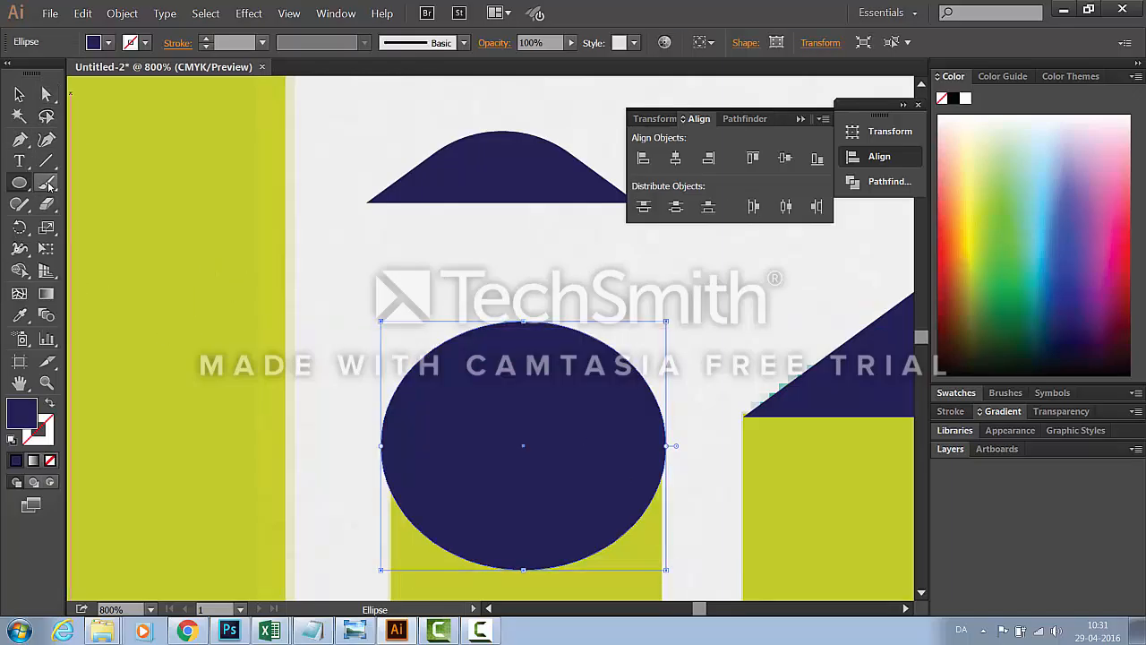
# Bring the narrow building's wall in front of the ellipse so it covers the ellipse's lower part
pyautogui.click(19, 94)
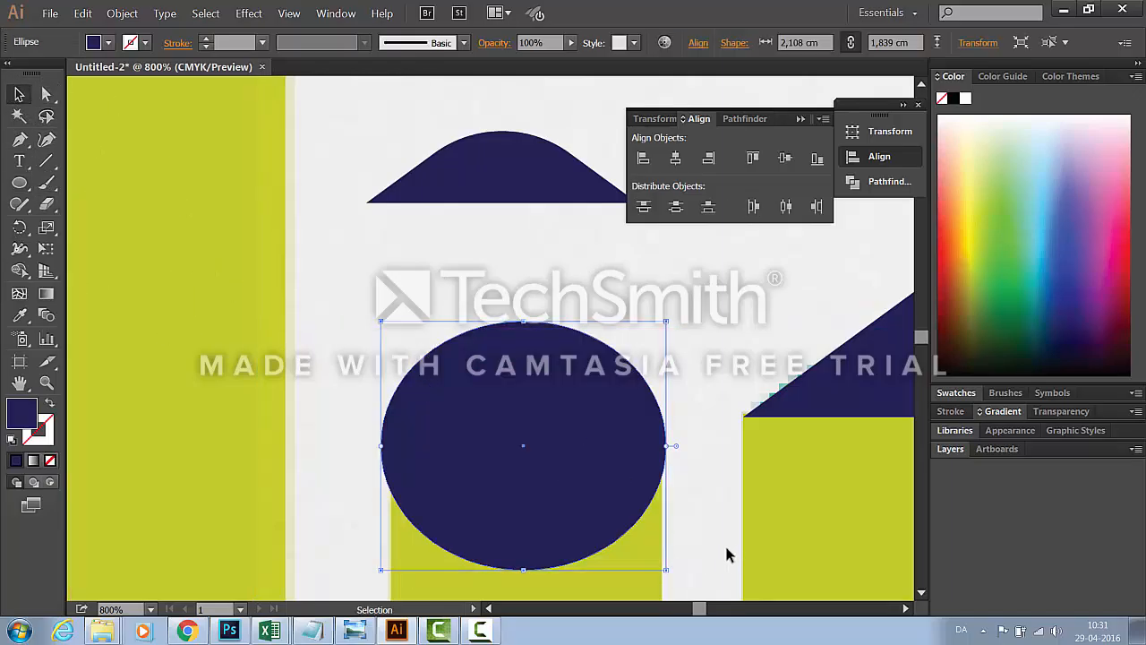
pyautogui.click(617, 589)
pyautogui.press('a')
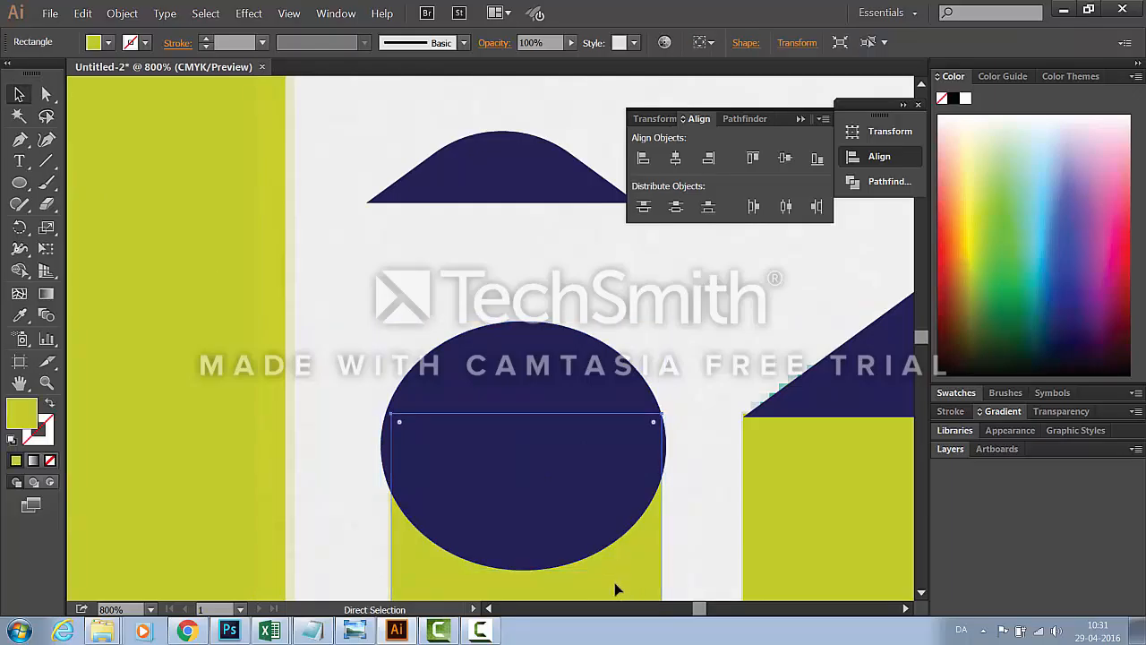
pyautogui.hotkey('ctrl', 'v')
pyautogui.moveTo(515, 233); pyautogui.dragTo(550, 489)
pyautogui.scroll(-3, 683, 484)
pyautogui.scroll(-2, 683, 489)
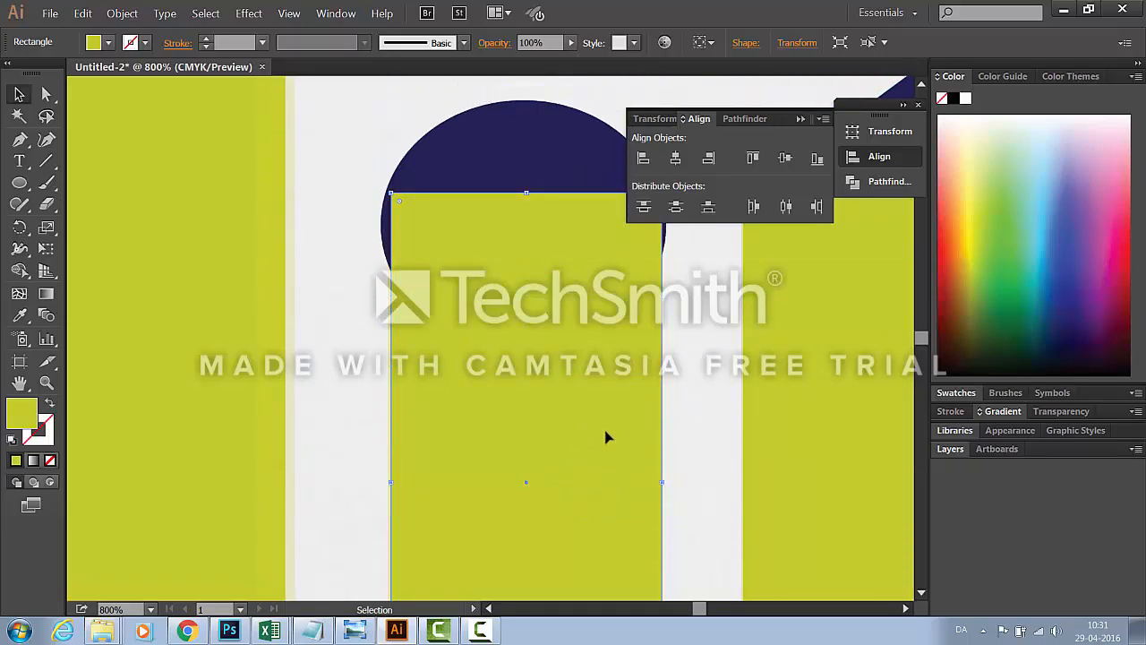
pyautogui.scroll(1, 578, 332)
# Shrink the ellipse about its center and adjust it to match the width of the narrow building's wall
pyautogui.click(556, 246)
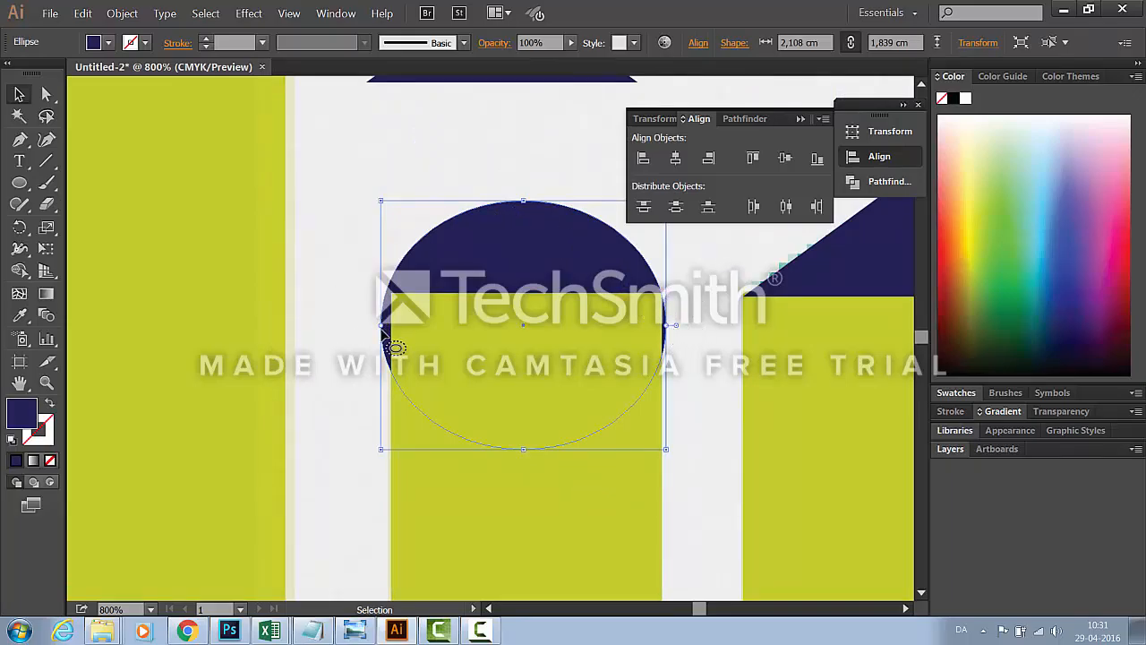
pyautogui.moveTo(382, 326); pyautogui.dragTo(391, 332)
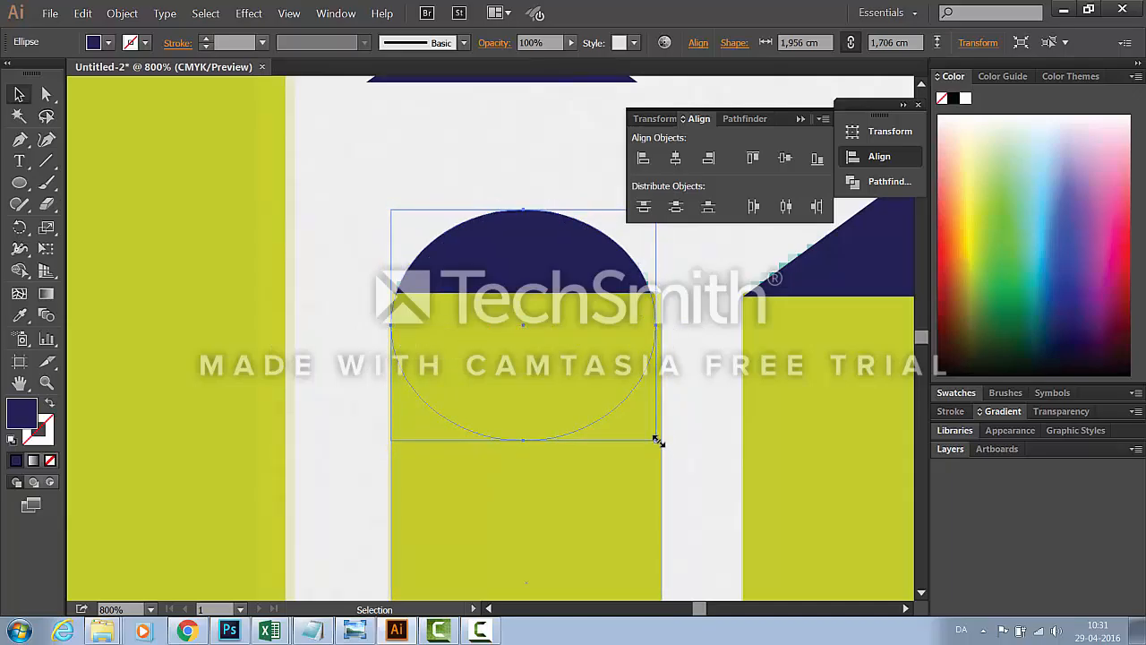
pyautogui.moveTo(658, 441); pyautogui.dragTo(668, 445)
pyautogui.click(671, 484)
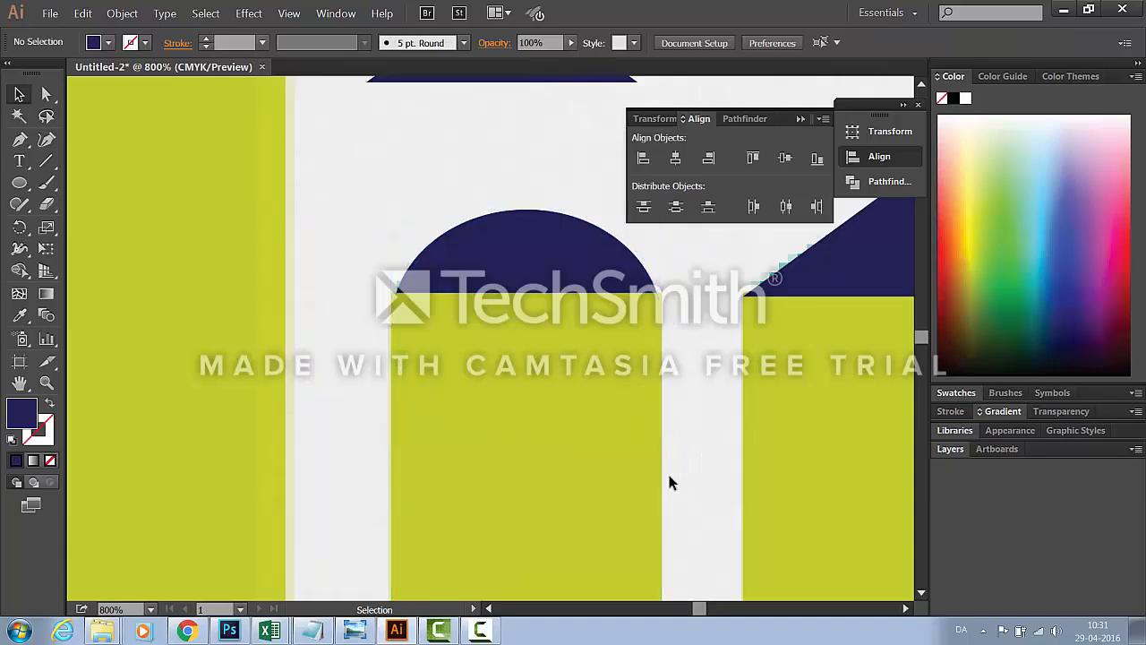
# Subtract the narrow building's wall from the ellipse with Minus Front, keeping only the dome above the wall
pyautogui.click(553, 325)
pyautogui.keyDown('shift'); pyautogui.click(525, 251); pyautogui.keyUp('shift')
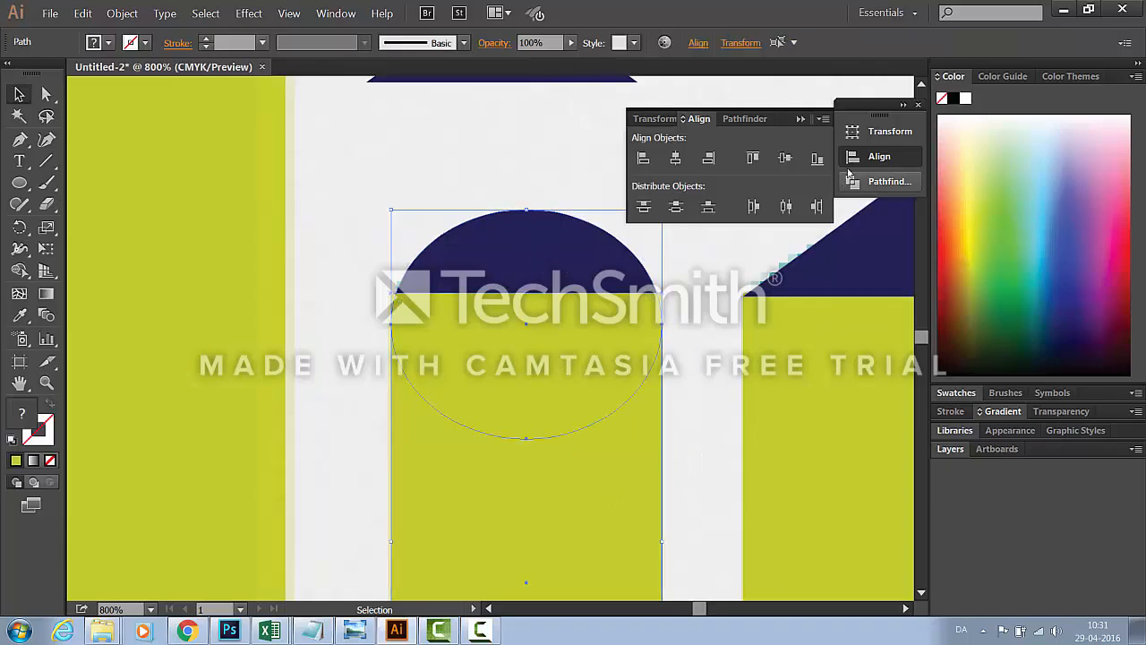
pyautogui.click(745, 121)
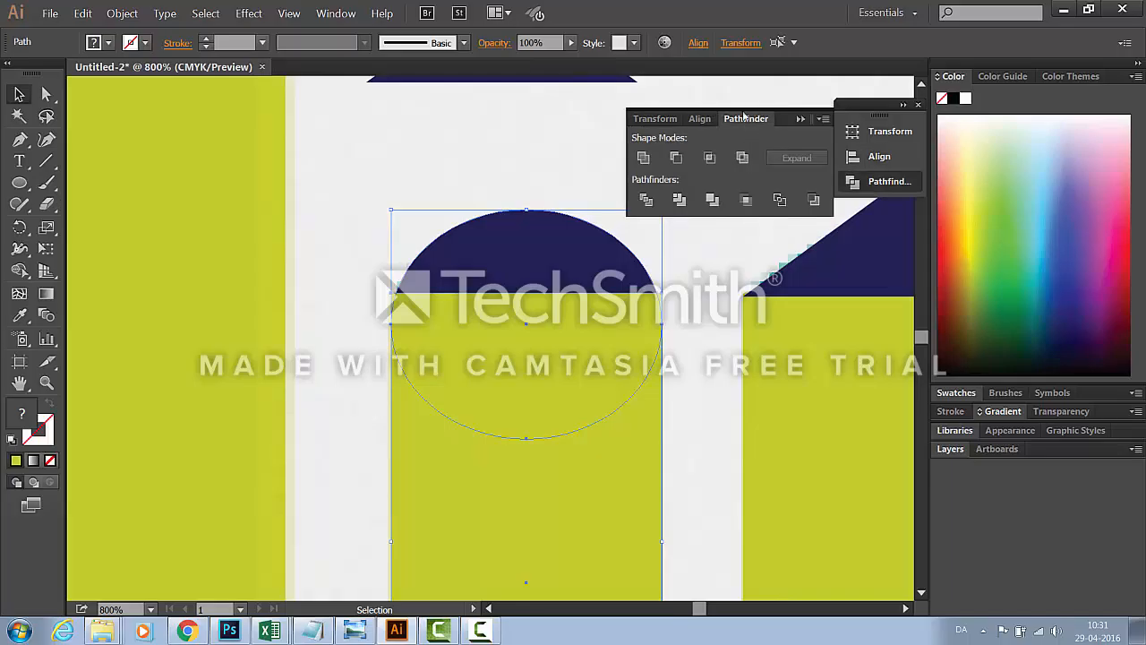
pyautogui.click(678, 158)
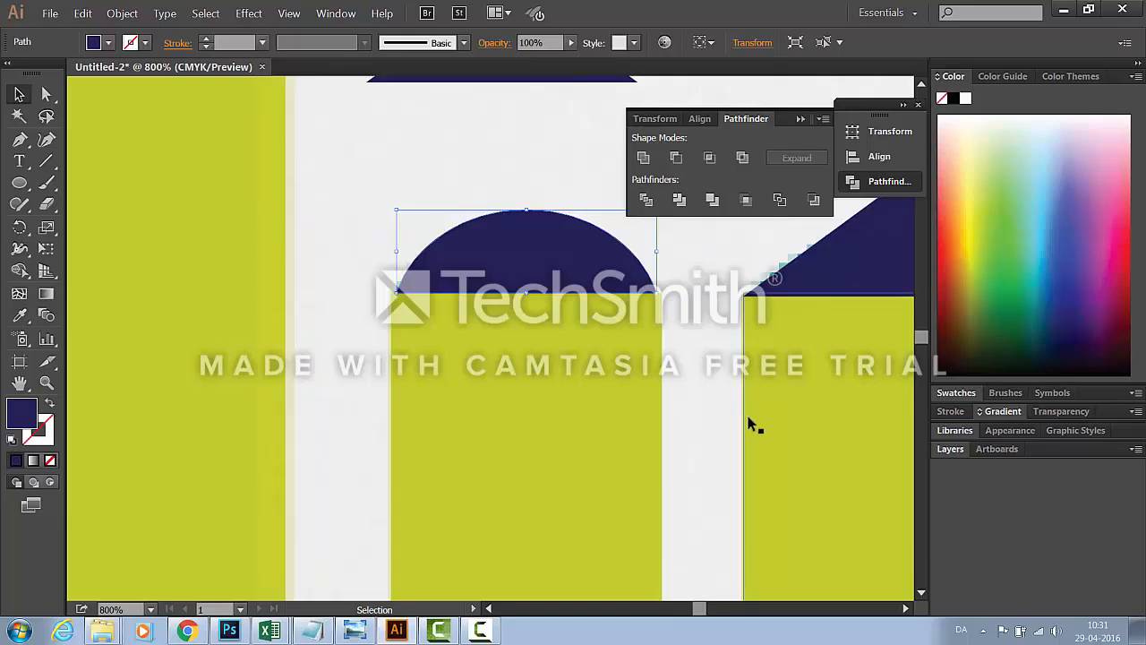
pyautogui.click(690, 322)
# Stretch the dome at both upper corners so it spans the full width of the narrow building's wall
pyautogui.click(530, 261)
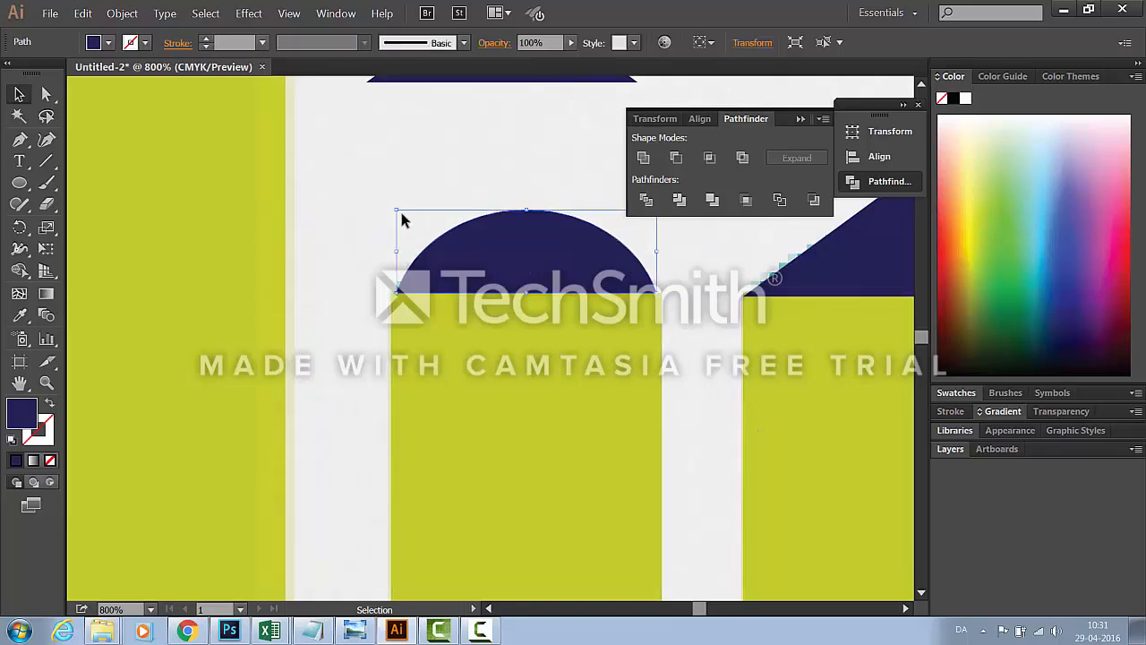
pyautogui.moveTo(391, 208); pyautogui.dragTo(391, 208)
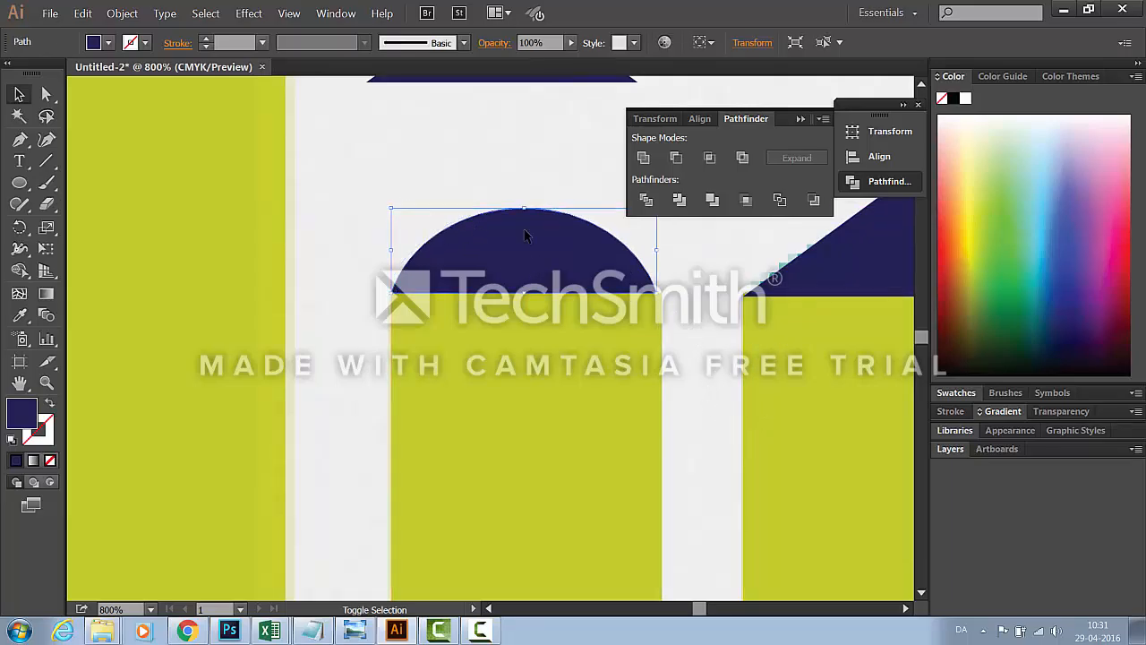
pyautogui.moveTo(701, 291); pyautogui.dragTo(660, 392)
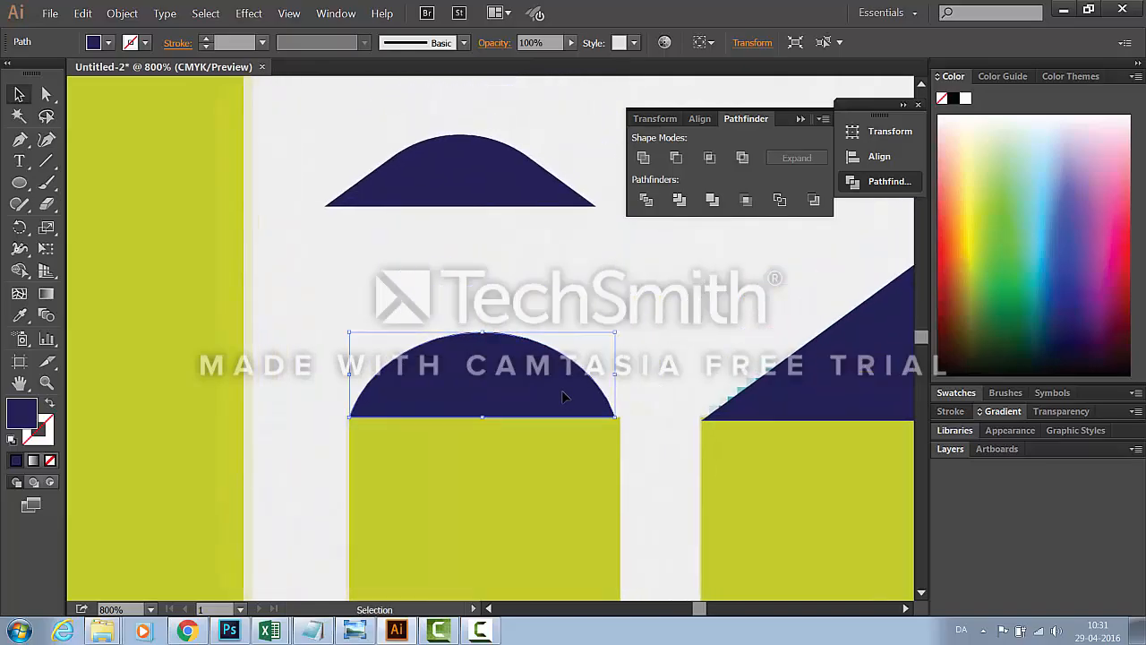
pyautogui.moveTo(615, 333); pyautogui.dragTo(621, 330)
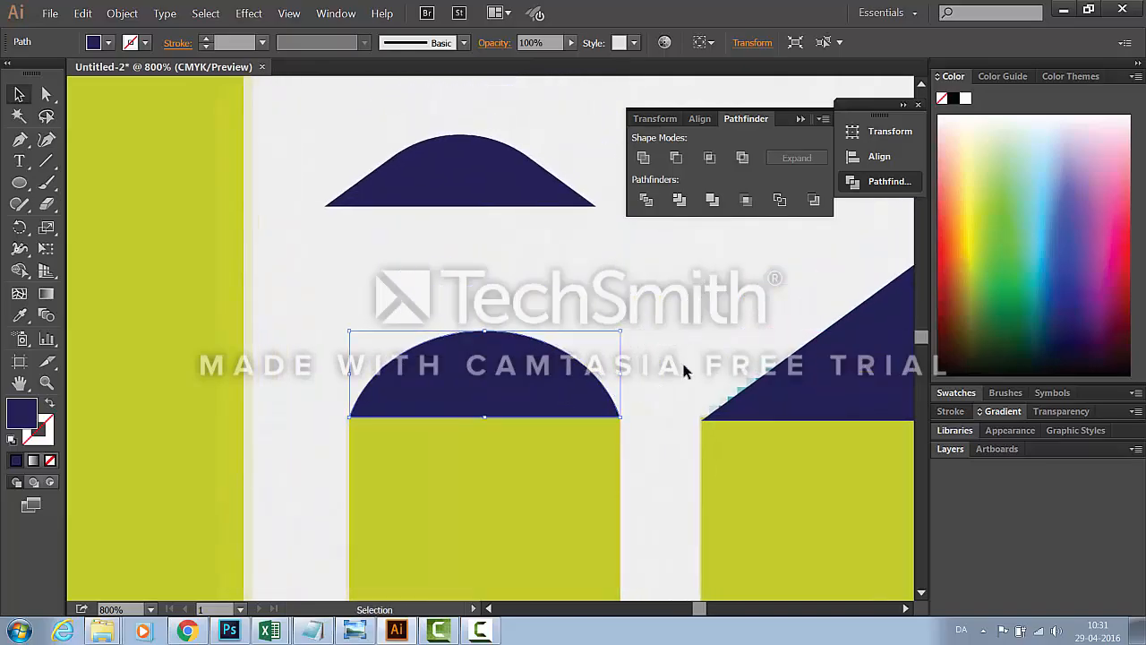
pyautogui.click(682, 359)
# Copy the finished dome and delete the triangular roof above the wide building beside it
pyautogui.click(462, 375)
pyautogui.press('a')
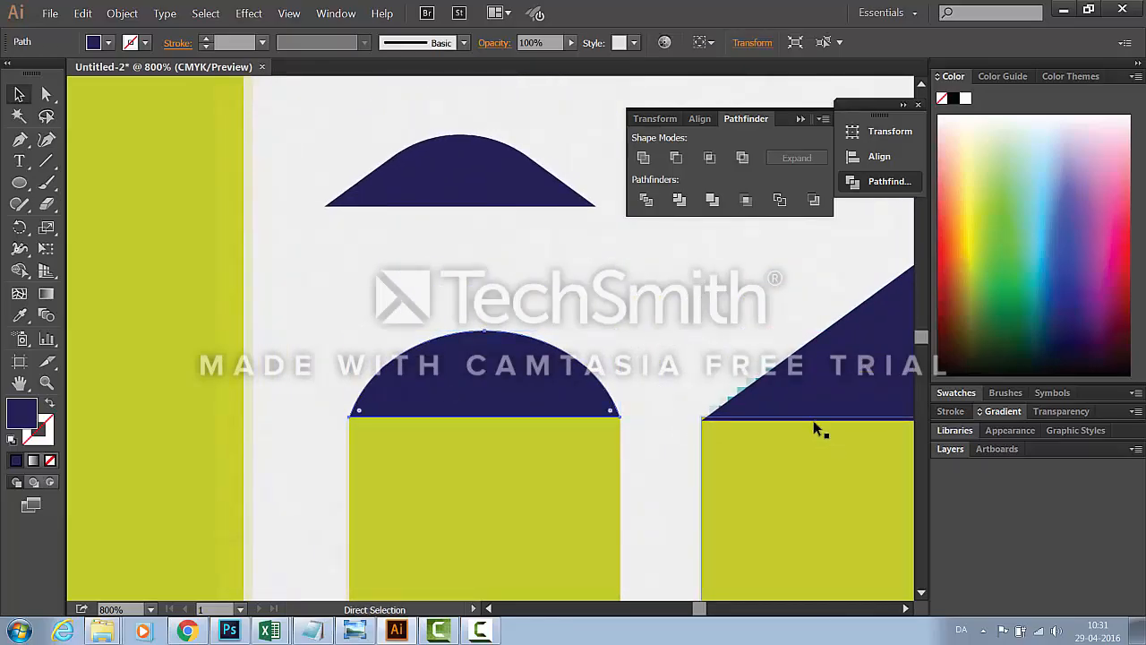
pyautogui.moveTo(734, 313); pyautogui.dragTo(161, 352)
pyautogui.click(366, 432)
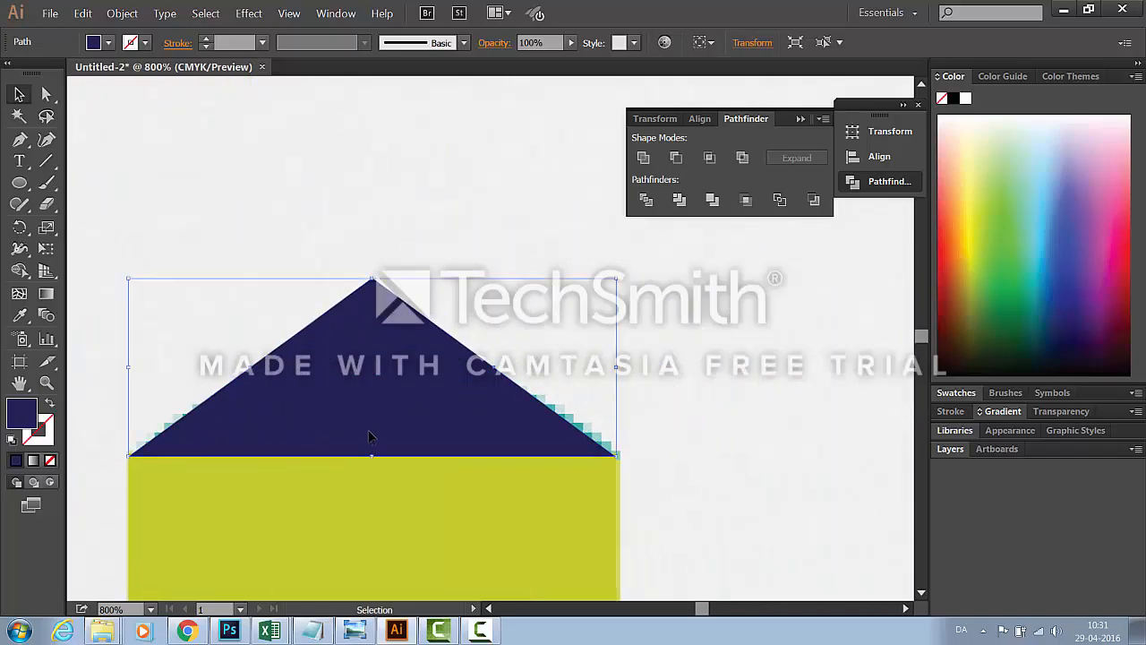
pyautogui.press('Delete')
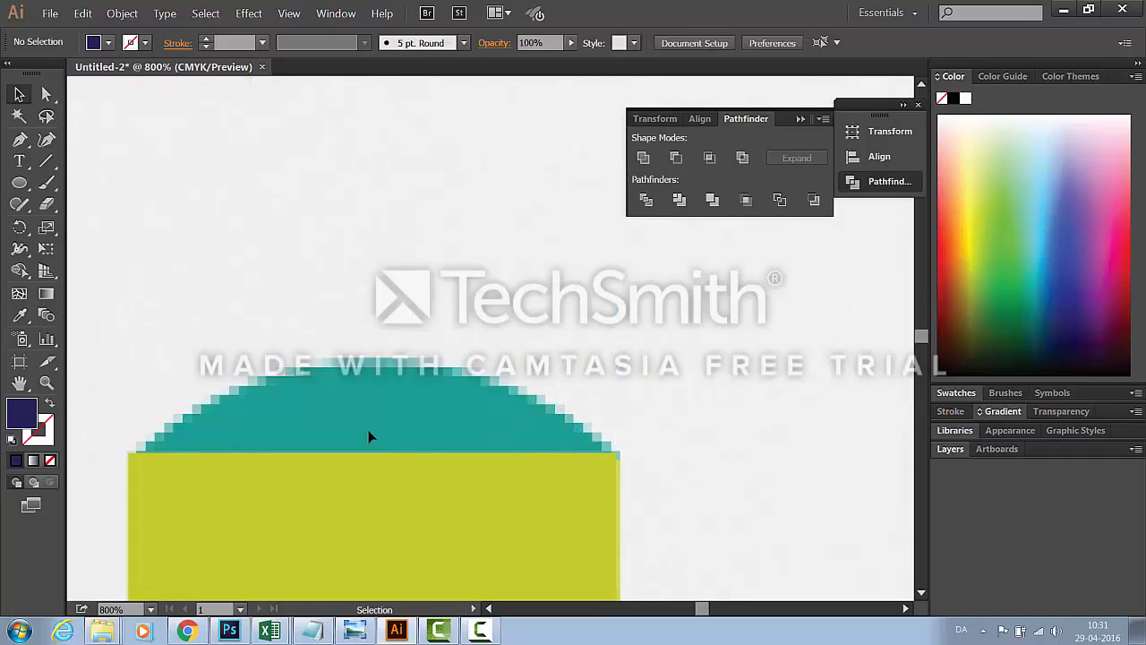
# Paste the dome onto the wide building and stretch it to the wall's width, about 3.6 cm wide and 0.7 cm high
pyautogui.hotkey('ctrl', 'v')
pyautogui.moveTo(470, 344); pyautogui.dragTo(243, 407)
pyautogui.moveTo(402, 409); pyautogui.dragTo(616, 427)
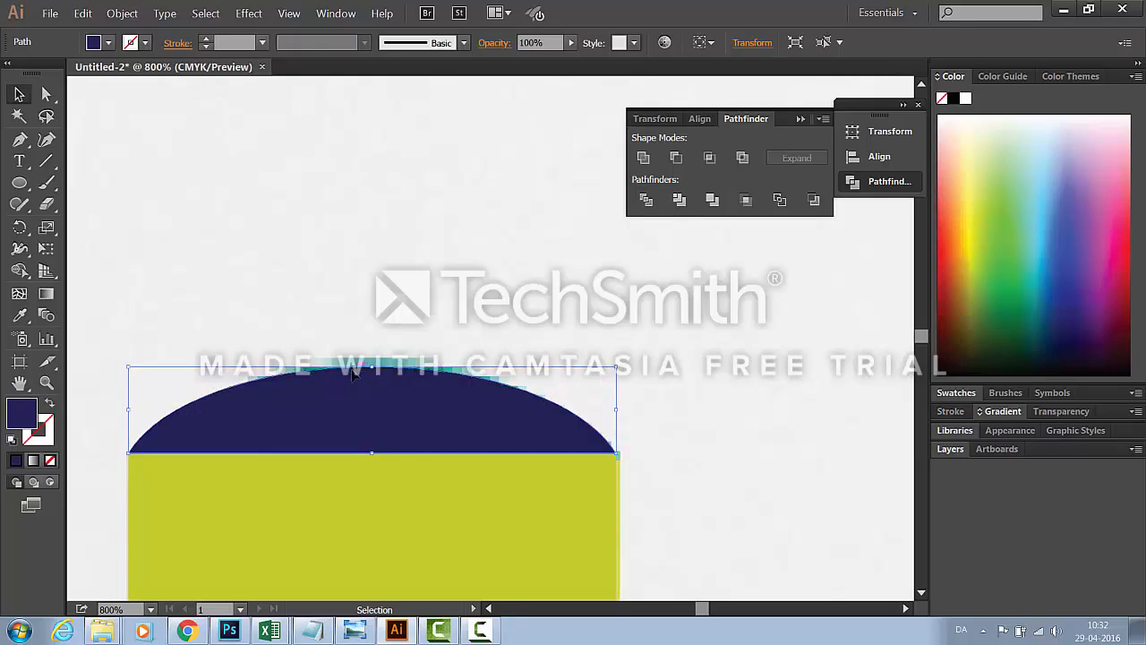
pyautogui.moveTo(371, 365); pyautogui.dragTo(373, 355)
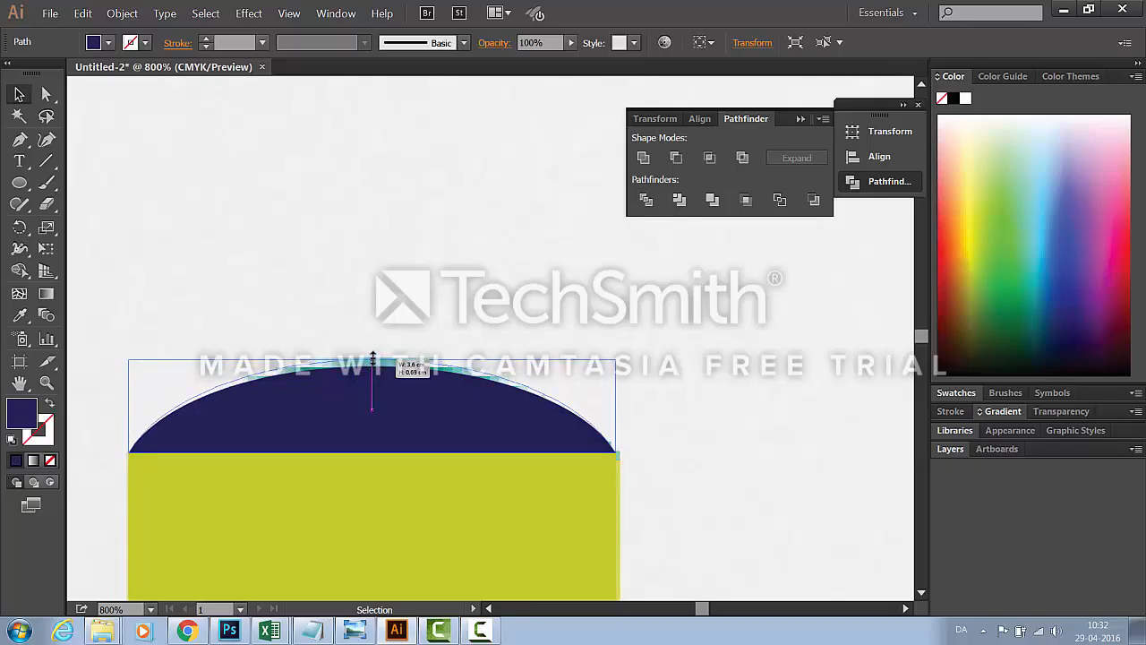
pyautogui.click(463, 305)
# Delete the leftover rounded triangle floating above the narrow building's dome
pyautogui.scroll(-3, 453, 224)
pyautogui.hscroll(-1, 453, 224)
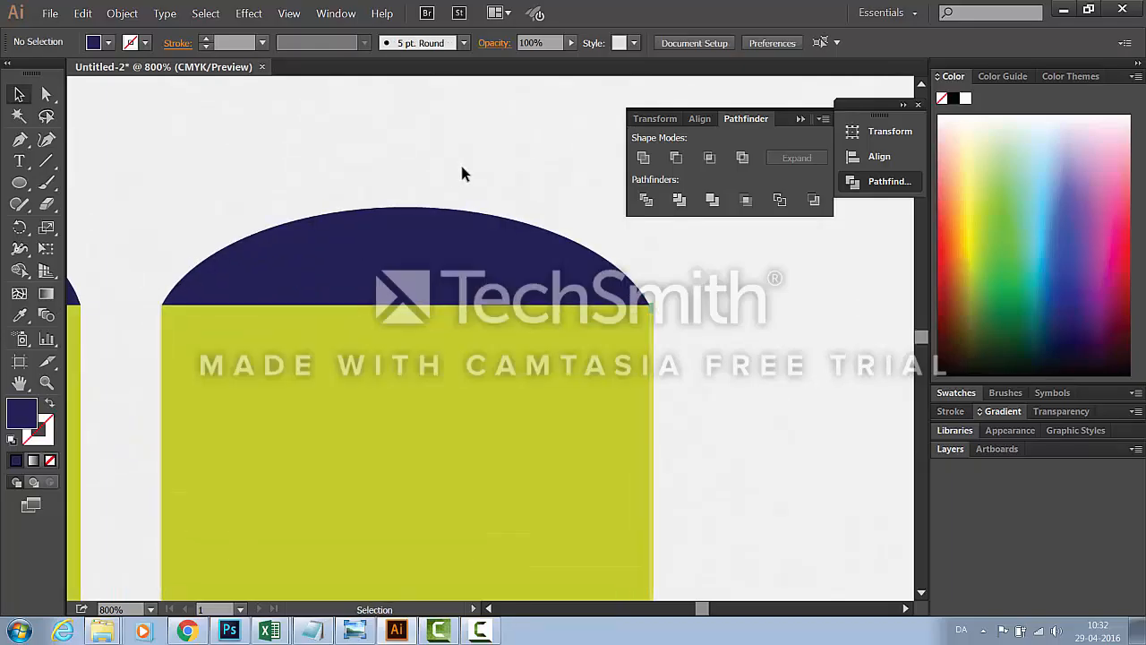
pyautogui.hotkey('ctrl', '-')
pyautogui.hotkey('ctrl', '-')
pyautogui.hotkey('ctrl', '-')
pyautogui.hotkey('ctrl', '-')
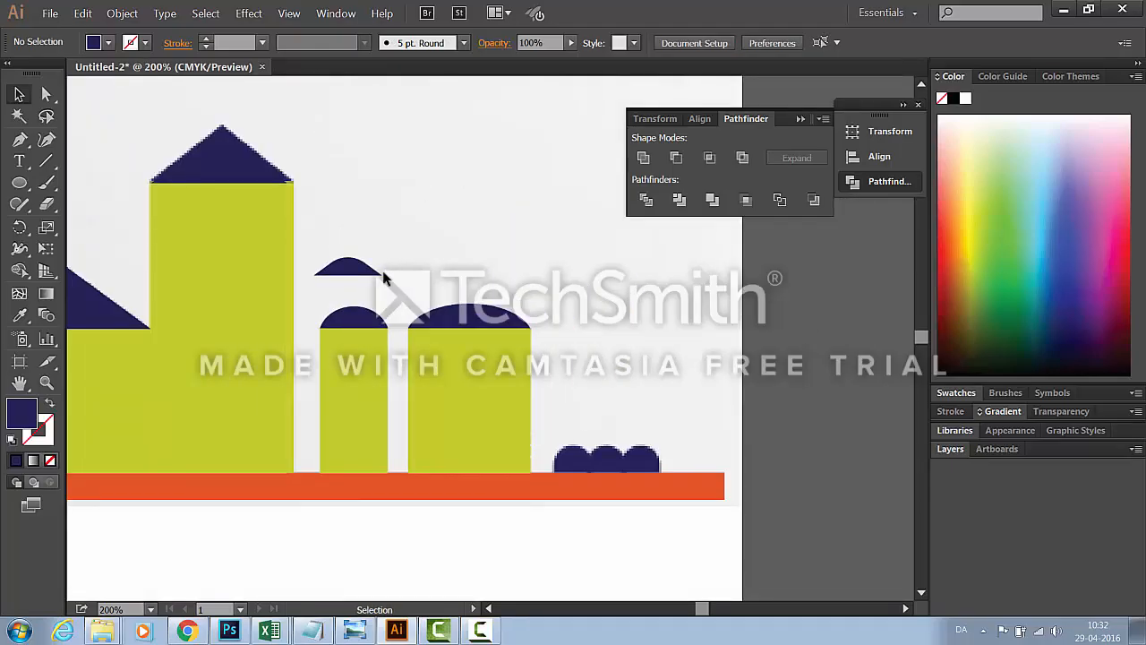
pyautogui.click(372, 273)
pyautogui.press('Delete')
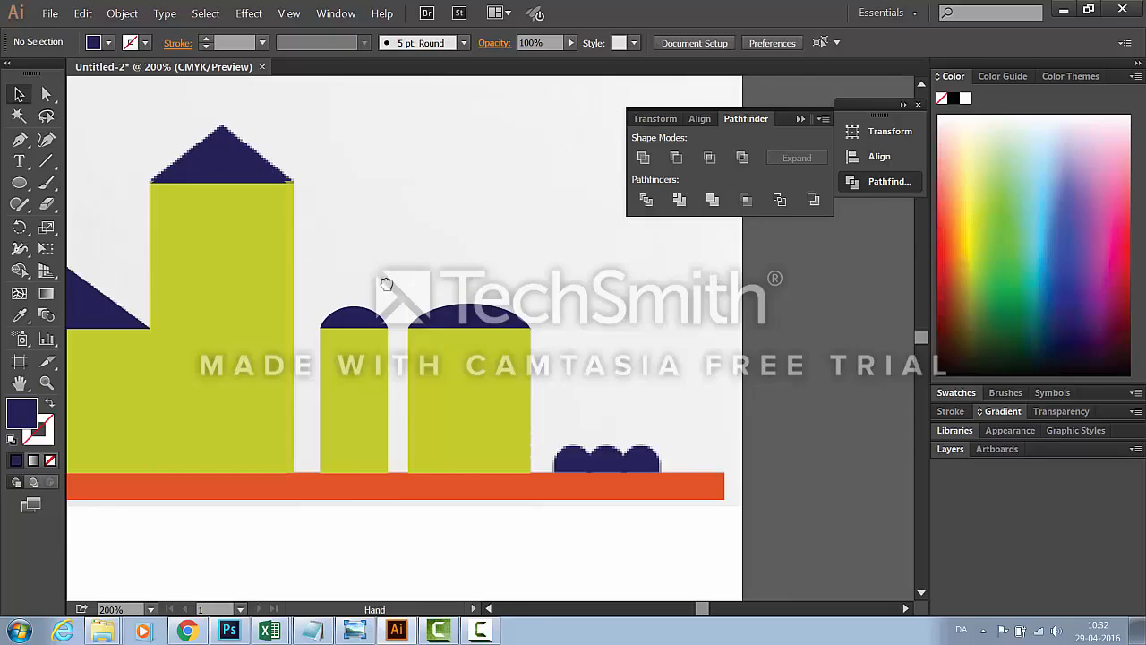
# Group the low building's wall beside the tree with its triangular roof
pyautogui.moveTo(373, 280); pyautogui.dragTo(780, 279)
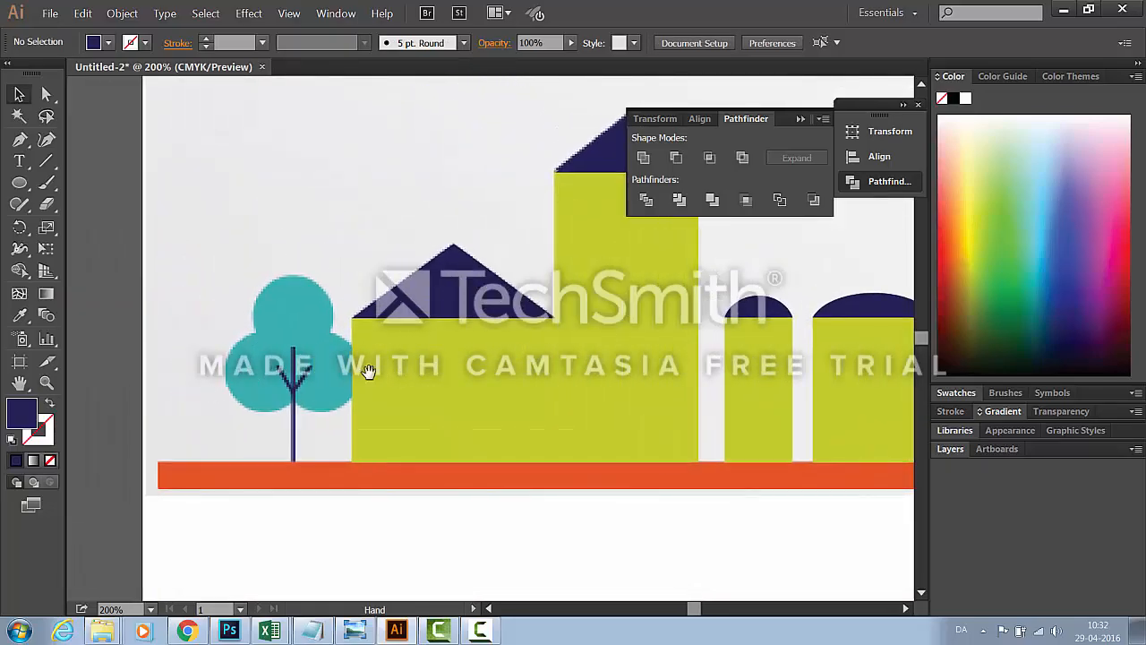
pyautogui.moveTo(547, 357); pyautogui.dragTo(421, 367)
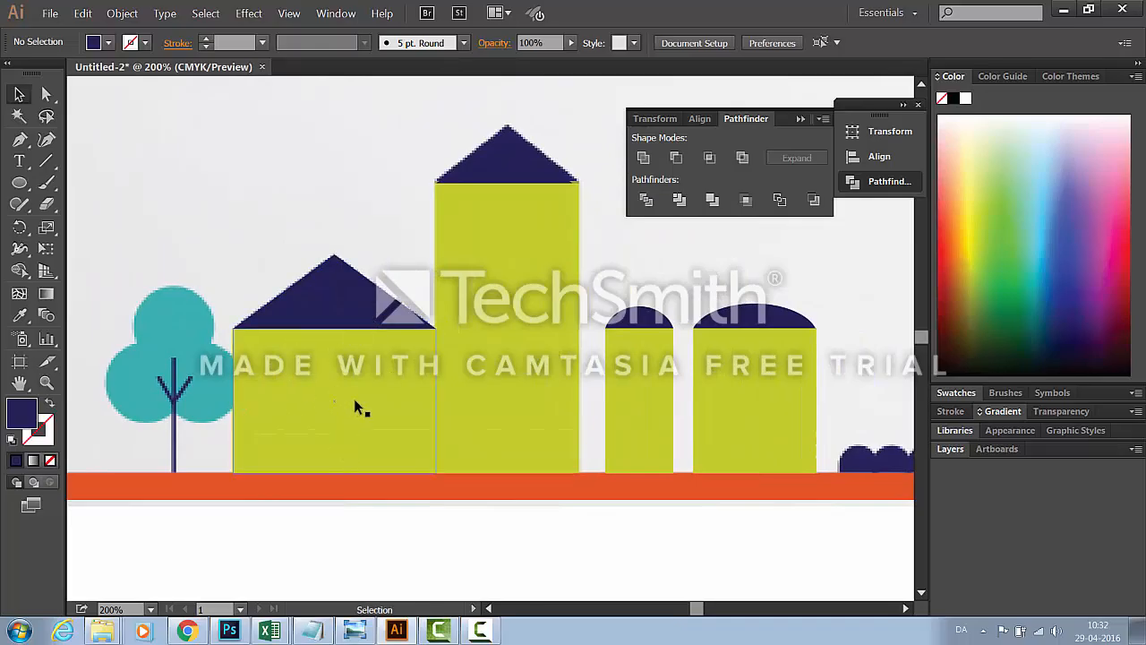
pyautogui.click(374, 430)
pyautogui.keyDown('shift'); pyautogui.click(347, 311); pyautogui.keyUp('shift')
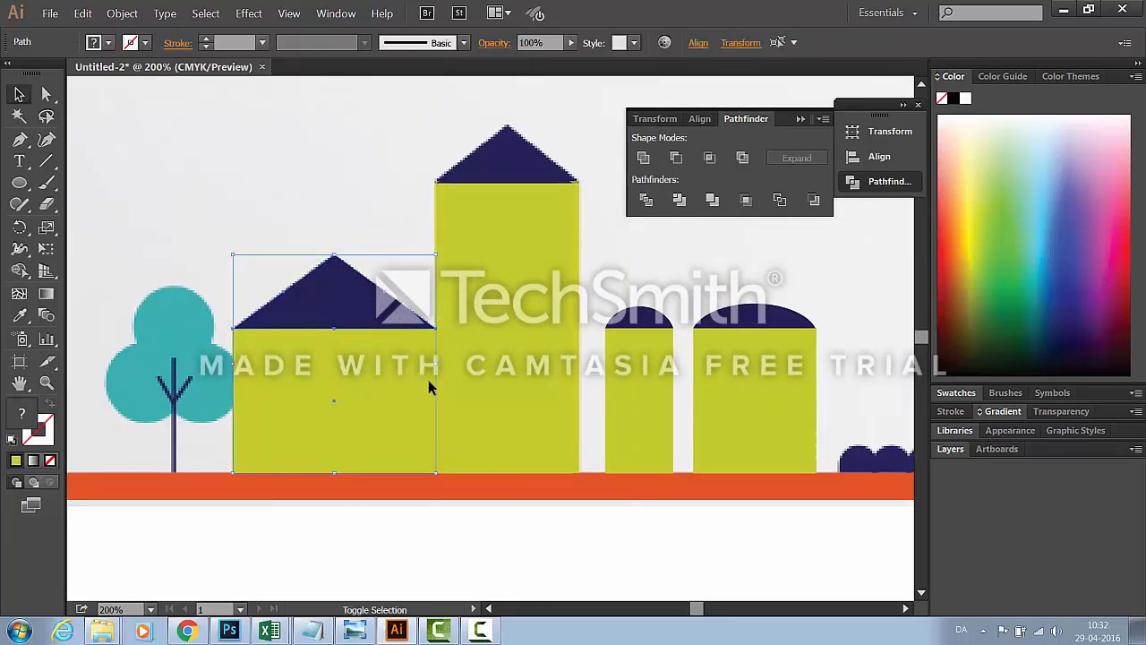
pyautogui.click(698, 119)
pyautogui.press('a')
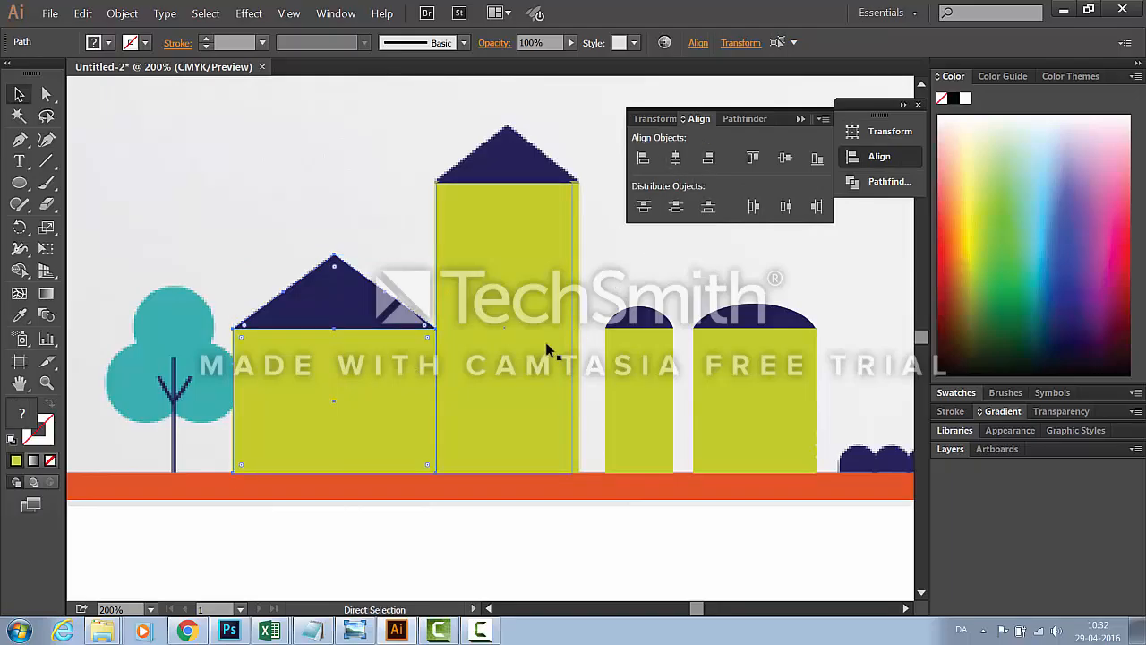
pyautogui.press('v')
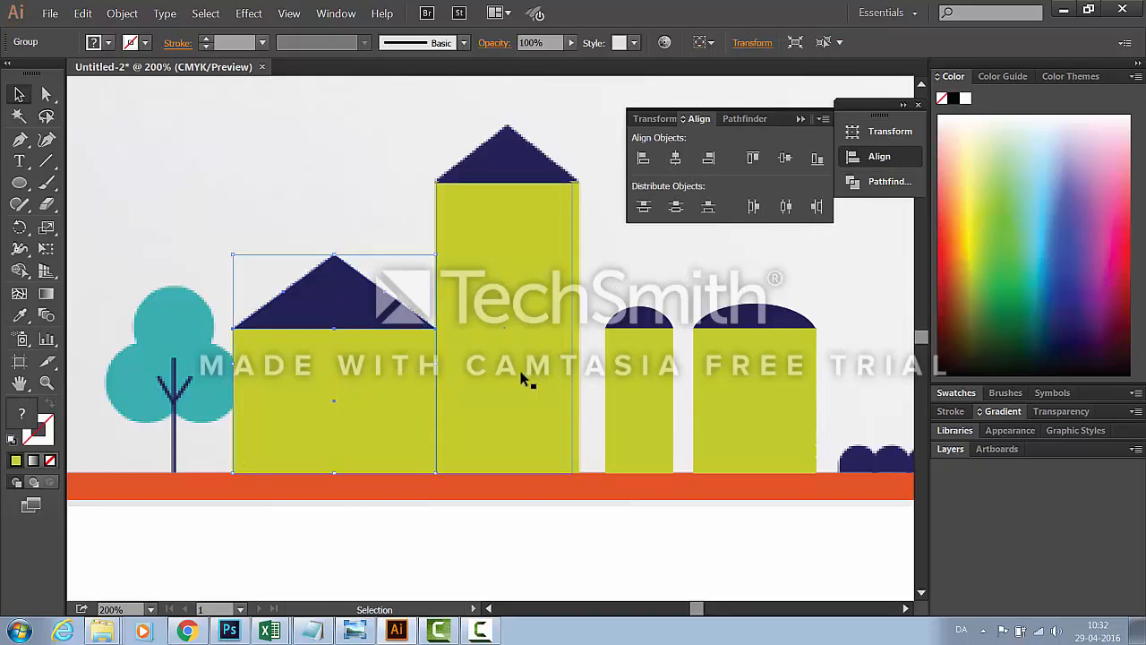
# Group the tall building's wall with its triangular roof
pyautogui.click(524, 378)
pyautogui.keyDown('shift'); pyautogui.click(504, 168); pyautogui.keyUp('shift')
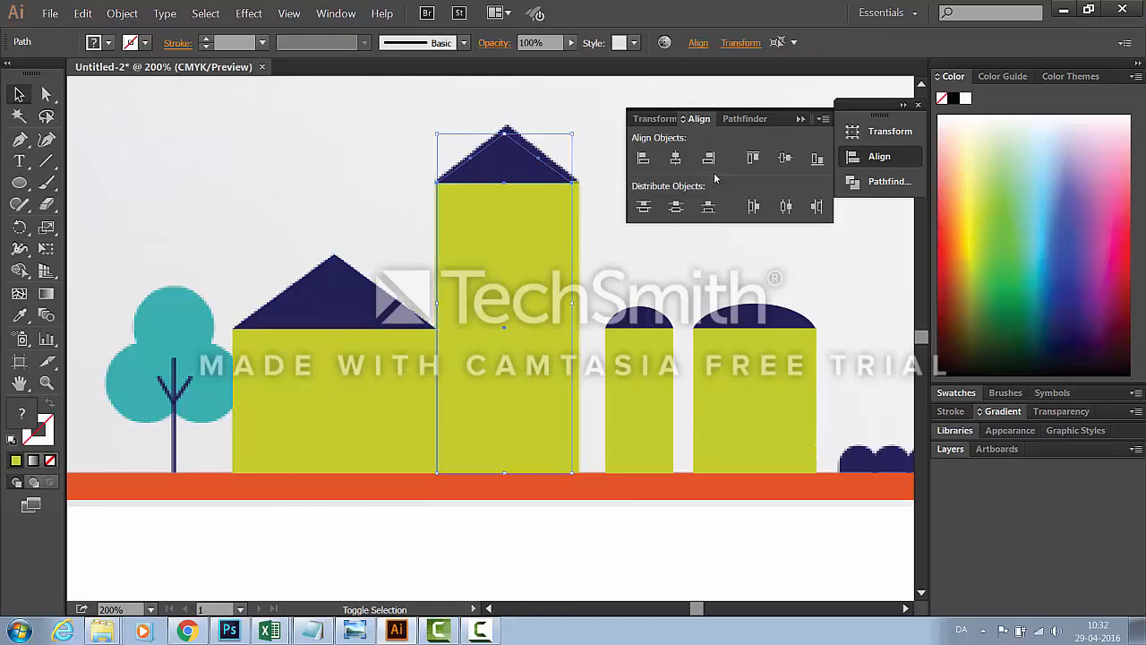
pyautogui.hotkey('ctrl', 'g')
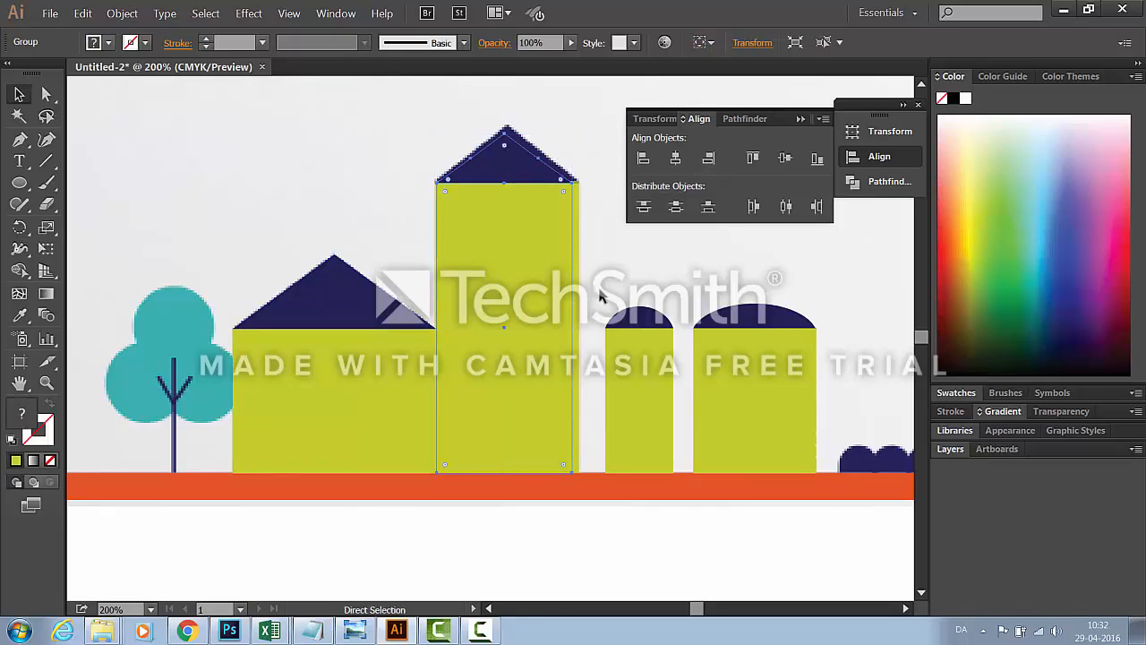
# Align the narrow building's dome and wall on their horizontal centers and group them
pyautogui.click(642, 248)
pyautogui.click(655, 320)
pyautogui.keyDown('shift'); pyautogui.click(647, 375); pyautogui.keyUp('shift')
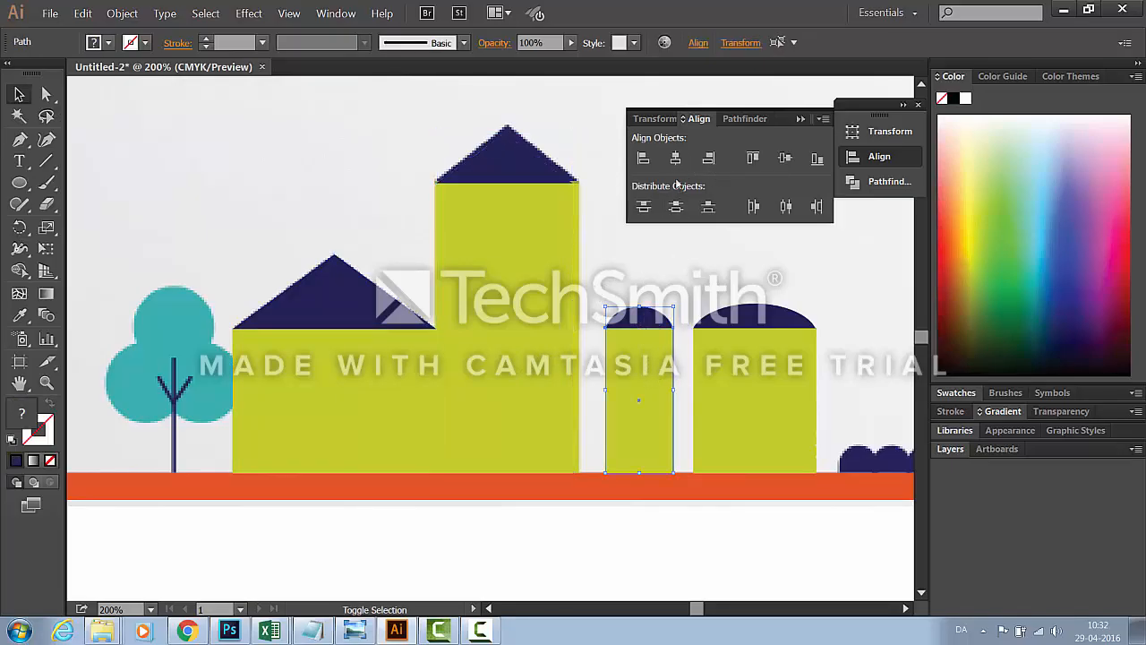
pyautogui.click(676, 157)
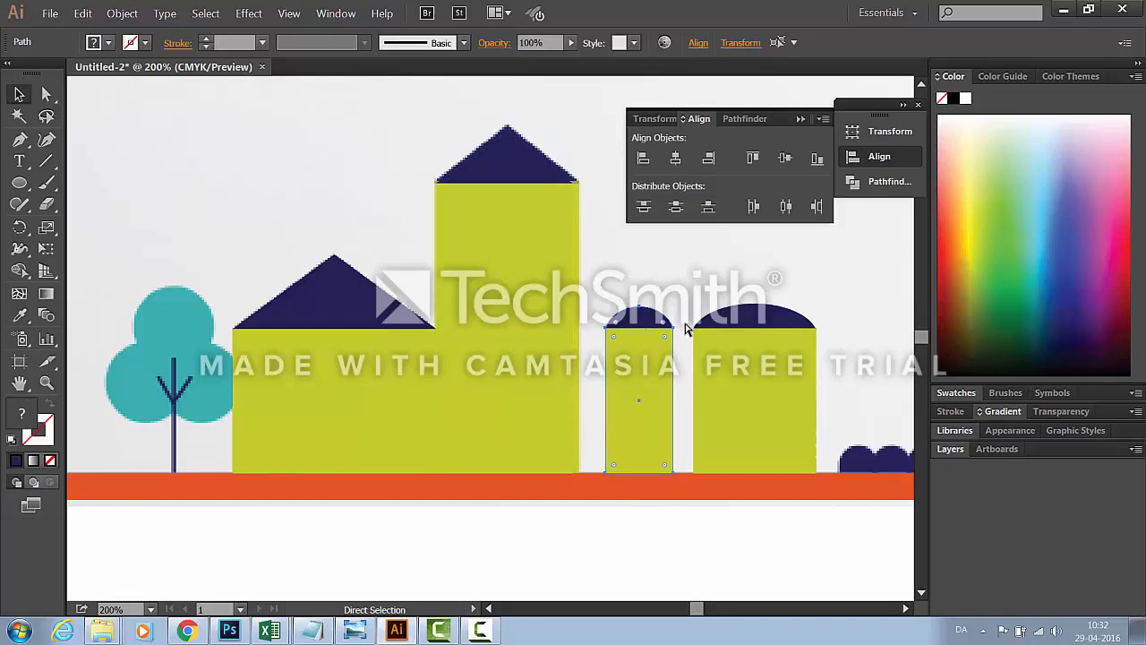
# Group the wide building's wall with its dome roof
pyautogui.click(785, 402)
pyautogui.keyDown('shift'); pyautogui.click(759, 320); pyautogui.keyUp('shift')
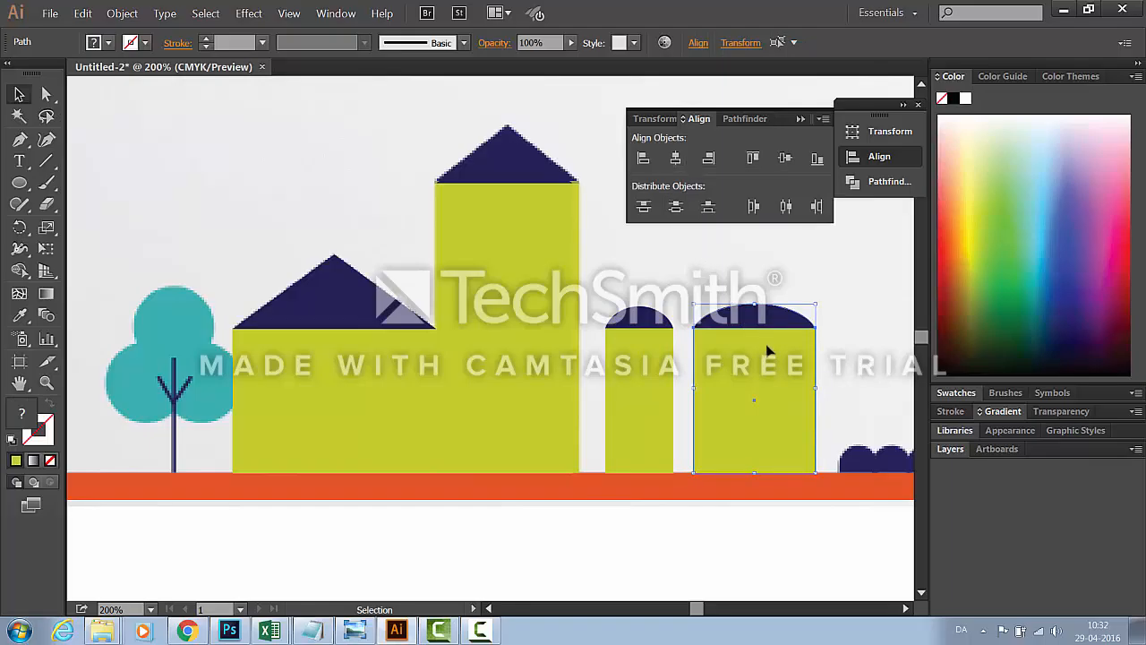
pyautogui.click(716, 396)
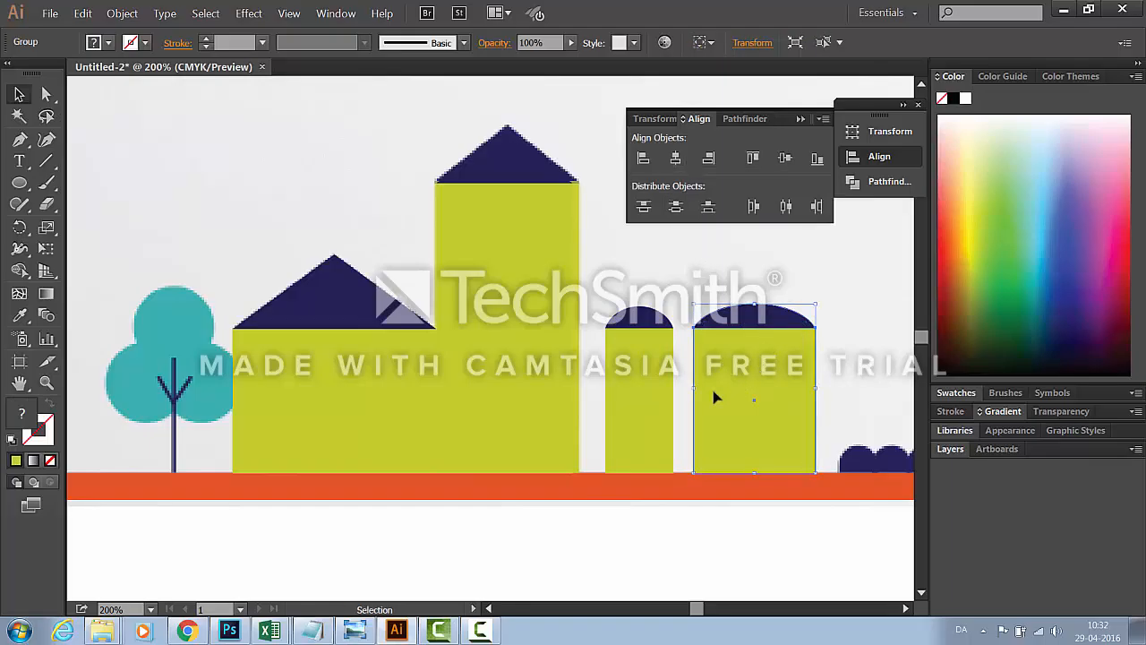
# Select the four building groups together and combine them into one group
pyautogui.click(851, 407)
pyautogui.click(775, 418)
pyautogui.keyDown('shift'); pyautogui.click(668, 414); pyautogui.keyUp('shift')
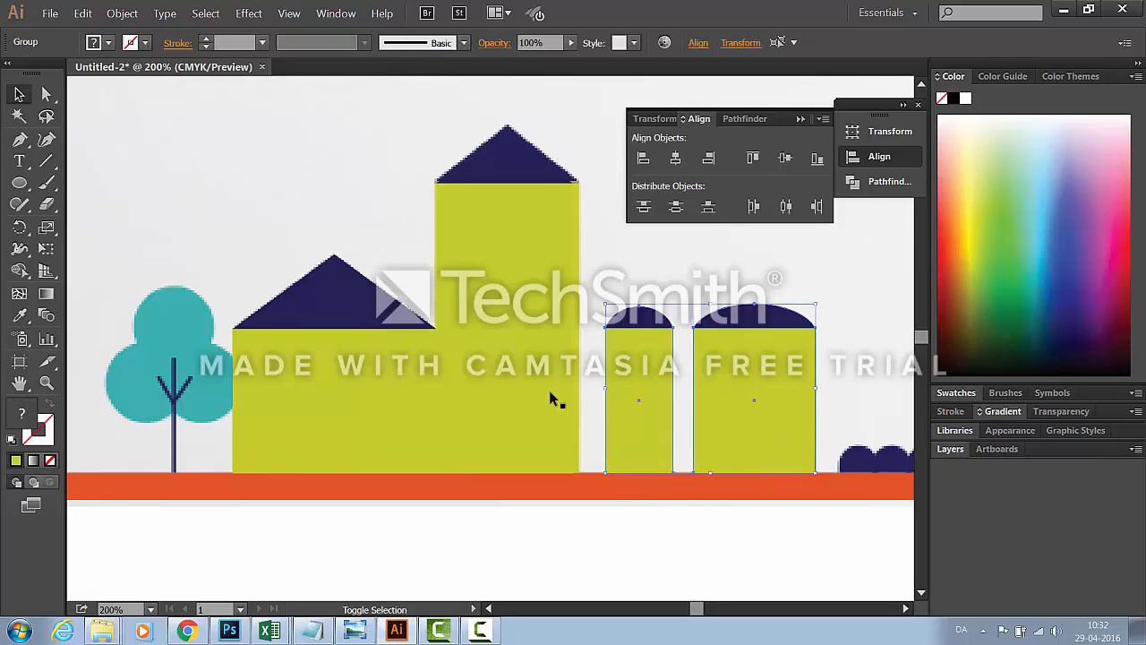
pyautogui.keyDown('shift'); pyautogui.click(549, 391); pyautogui.keyUp('shift')
pyautogui.keyDown('shift'); pyautogui.click(405, 405); pyautogui.keyUp('shift')
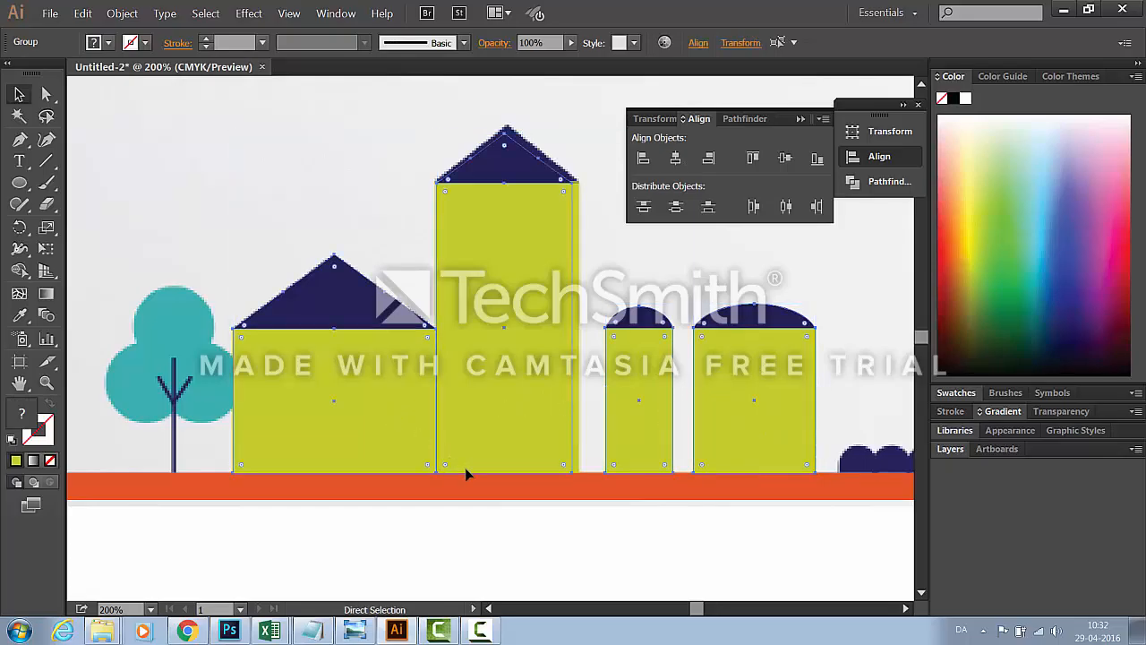
# Send the combined buildings group to the back to check the reference's windows, door and roof colors
pyautogui.rightClick(533, 412)
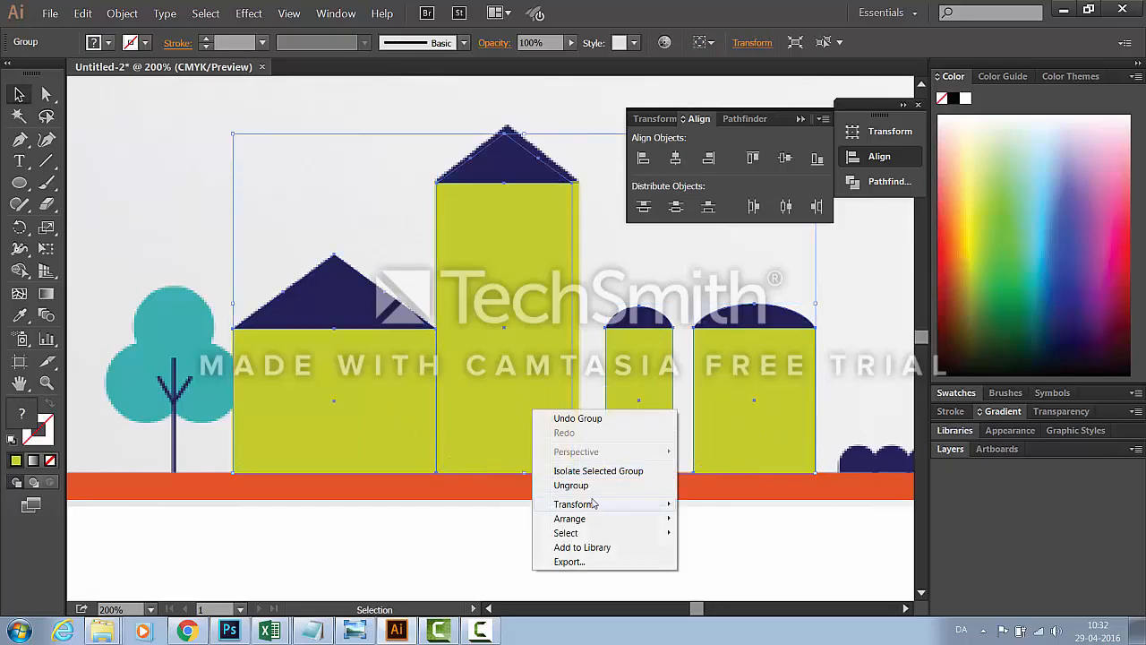
pyautogui.moveTo(634, 519)
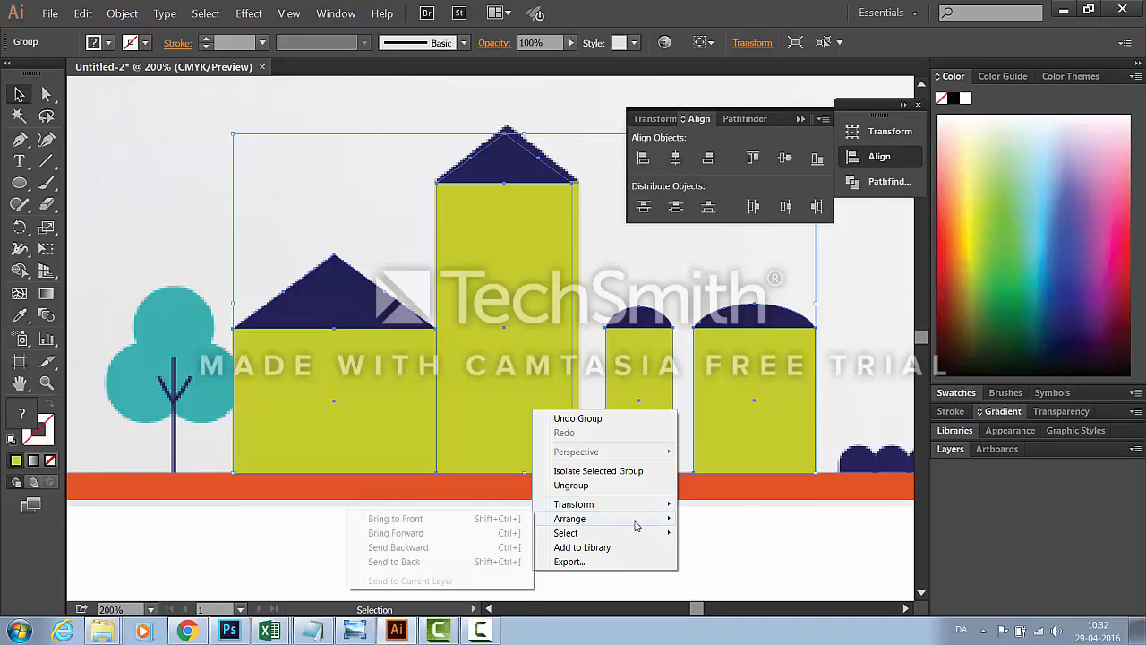
pyautogui.click(423, 564)
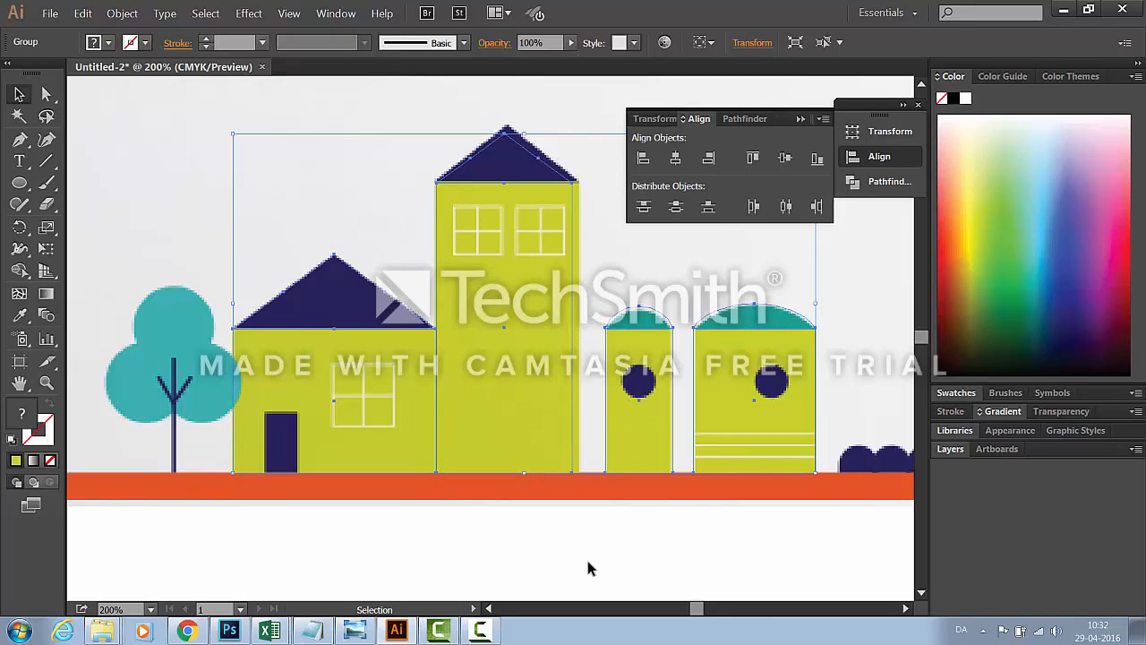
pyautogui.click(620, 543)
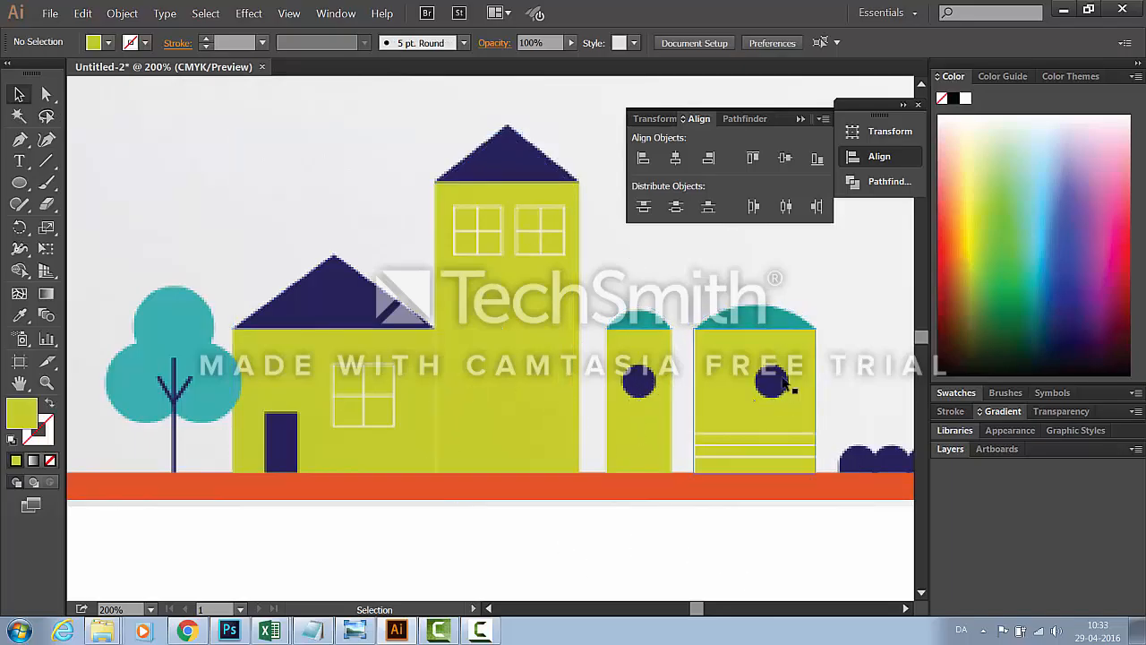
# Bring the combined buildings group back to the front, over the reference image, and deselect it
pyautogui.click(528, 398)
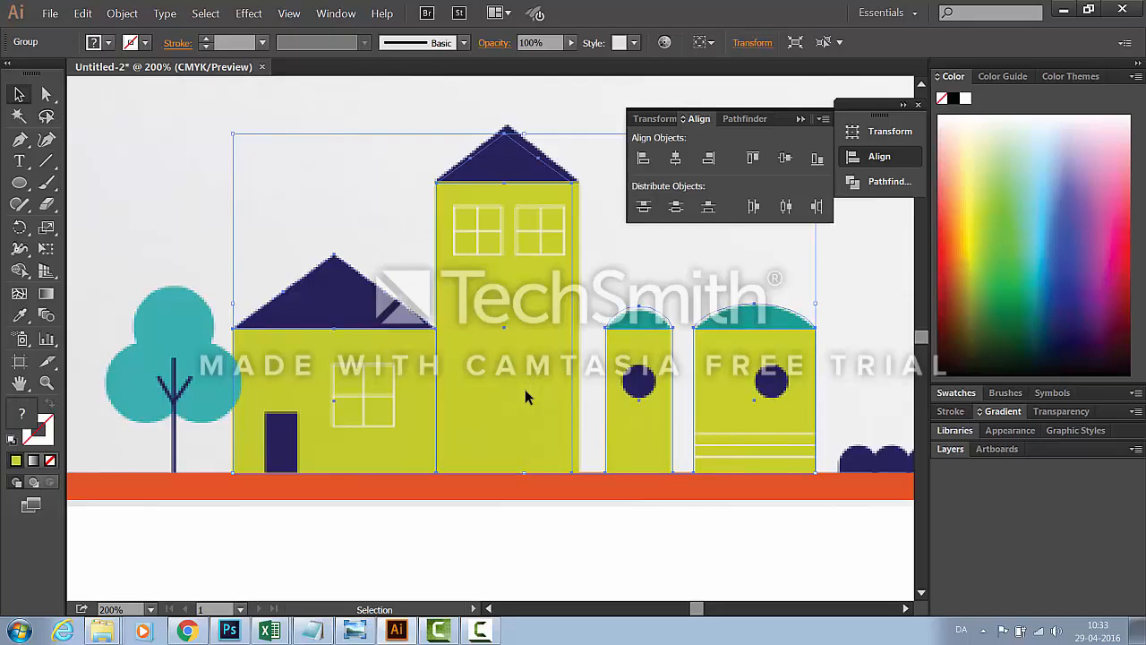
pyautogui.rightClick(527, 398)
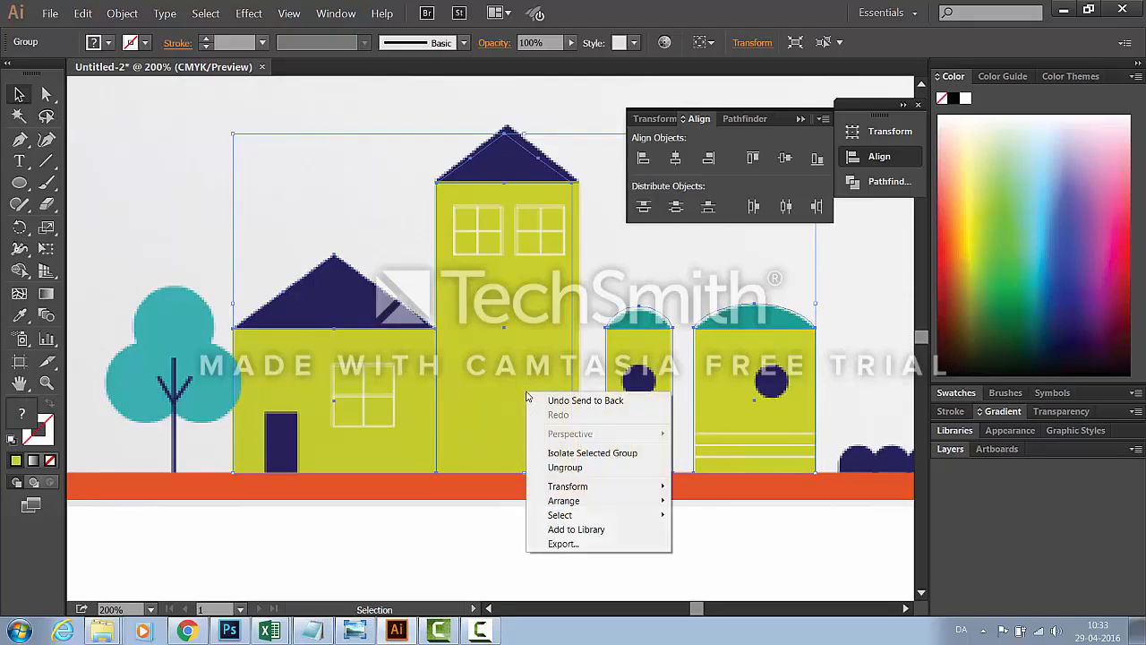
pyautogui.moveTo(586, 507)
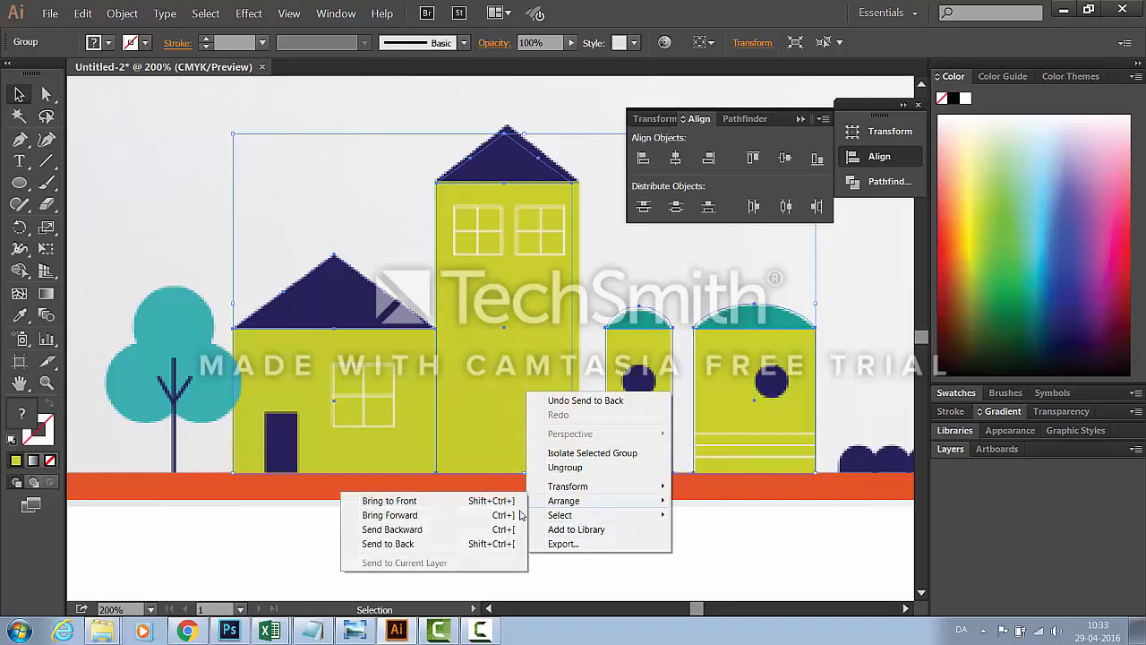
pyautogui.click(440, 505)
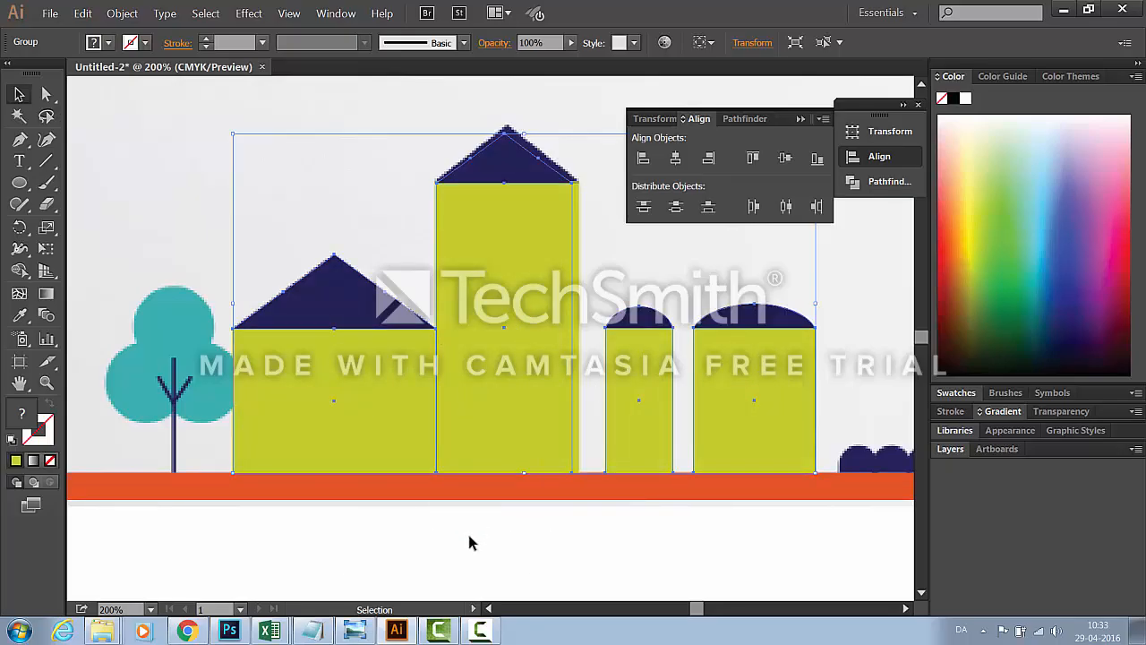
pyautogui.click(468, 536)
# Draw a narrow upright door rectangle at the base of the left building's wall, standing on the orange ground strip
pyautogui.press('space')
pyautogui.moveTo(309, 537); pyautogui.dragTo(326, 539)
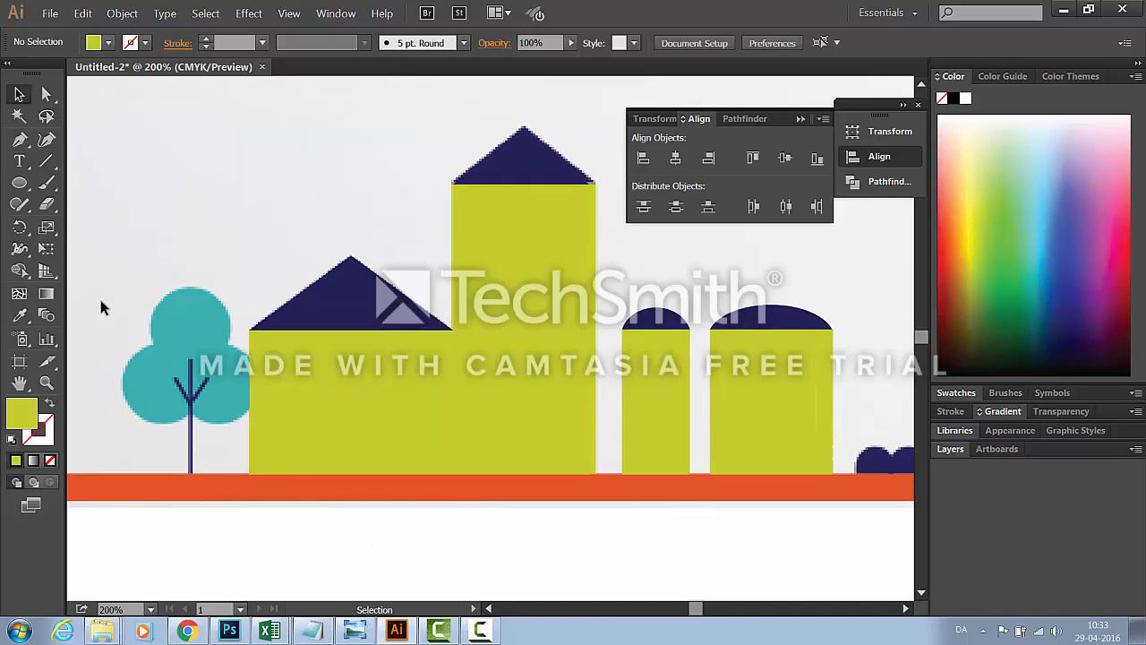
pyautogui.click(20, 182)
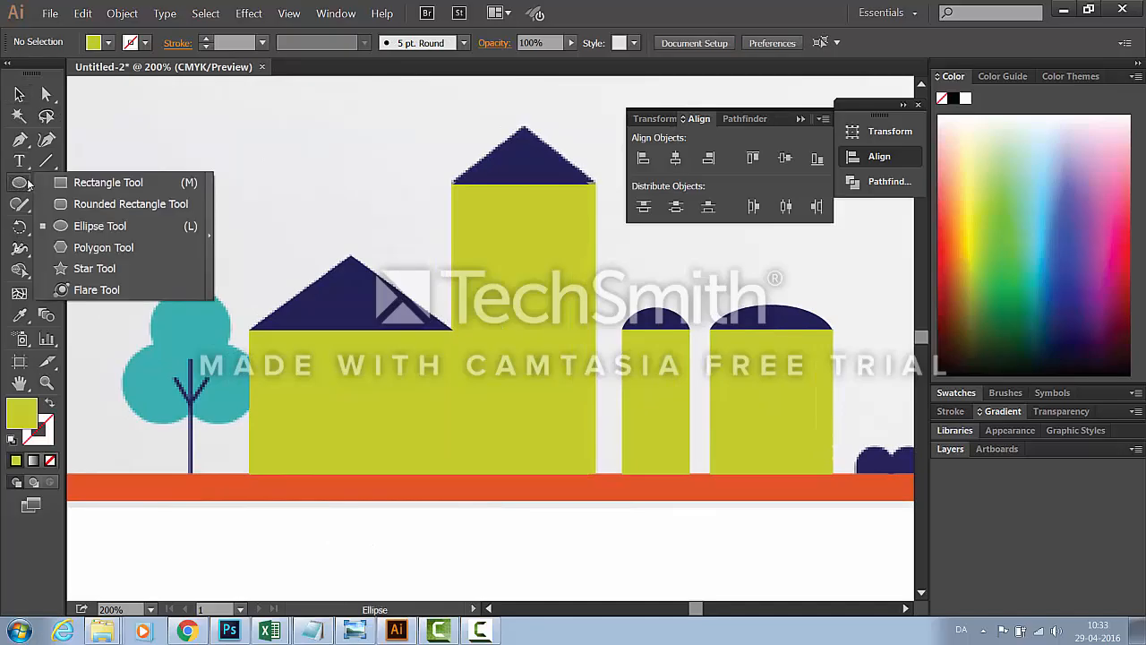
pyautogui.click(120, 184)
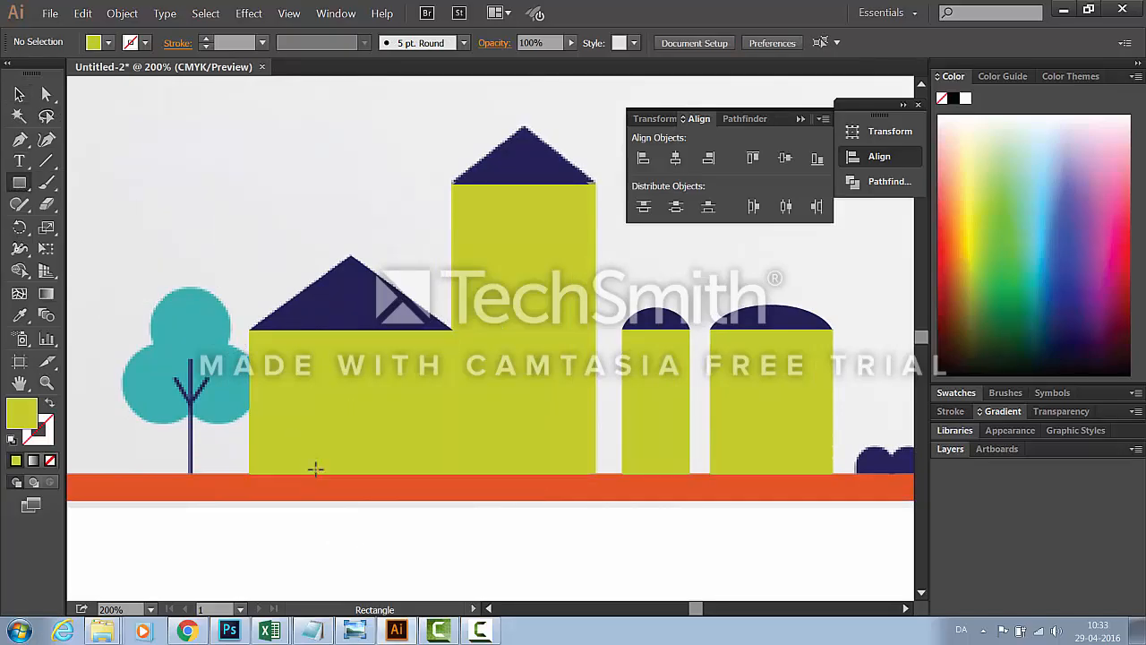
pyautogui.moveTo(313, 473); pyautogui.dragTo(278, 410)
# Fill the door with the dark blue sampled from the left building's roof and deselect it
pyautogui.click(20, 314)
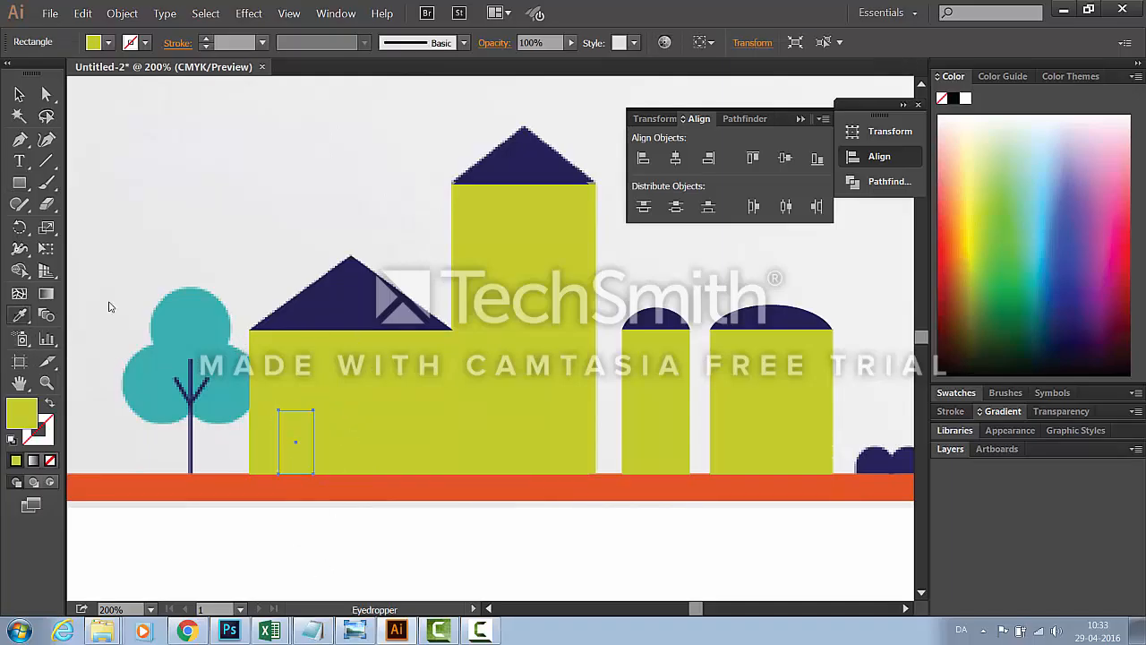
pyautogui.click(358, 300)
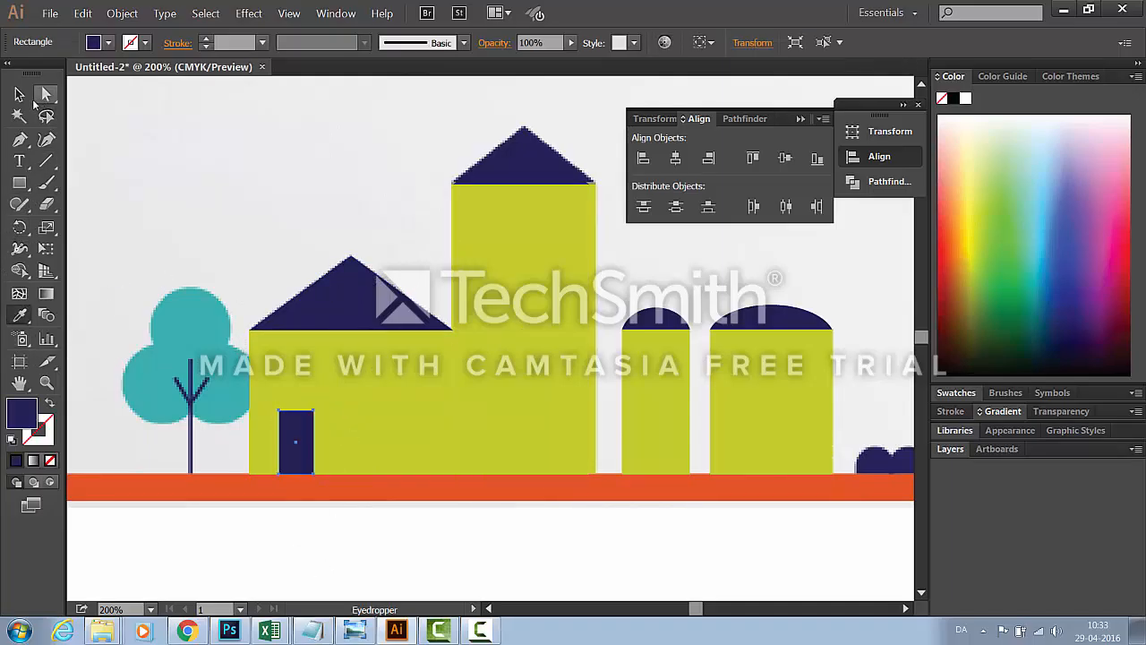
pyautogui.click(19, 93)
pyautogui.click(255, 551)
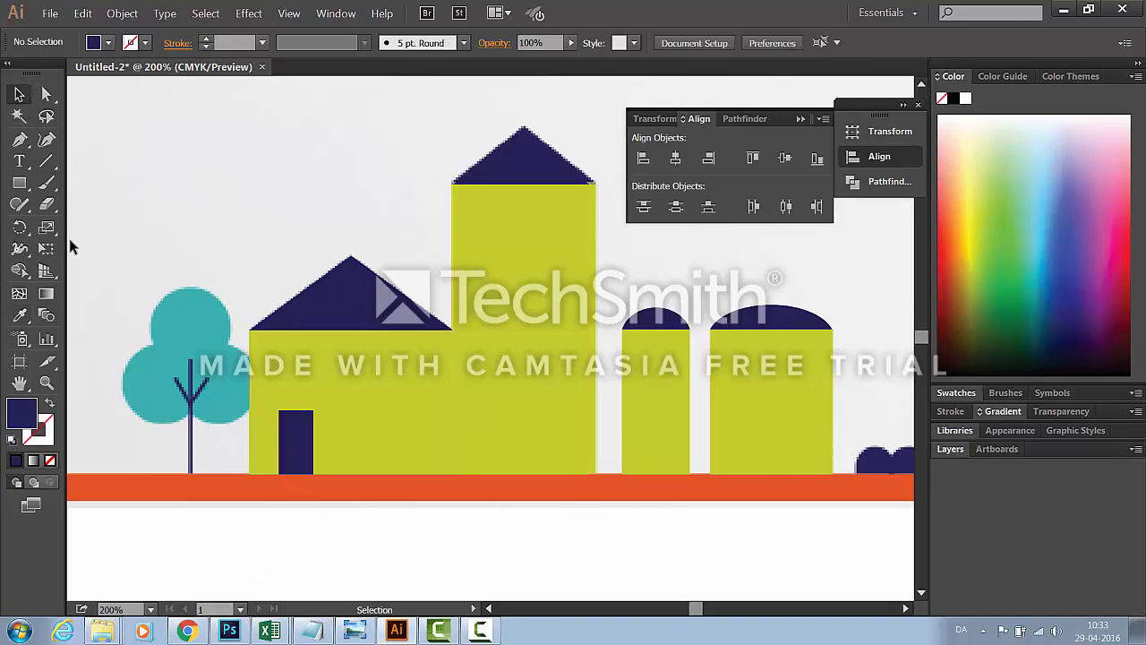
# Draw a window rectangle on the left building's wall, above the door's right side, with no fill and a white stroke
pyautogui.click(20, 182)
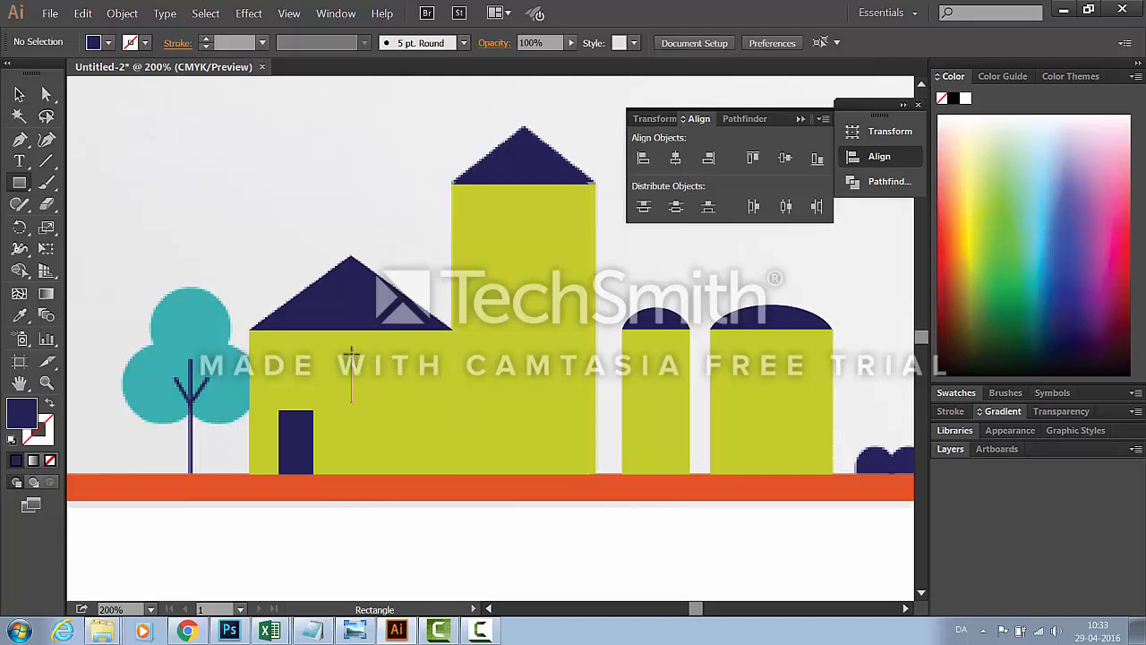
pyautogui.moveTo(351, 354); pyautogui.dragTo(413, 402)
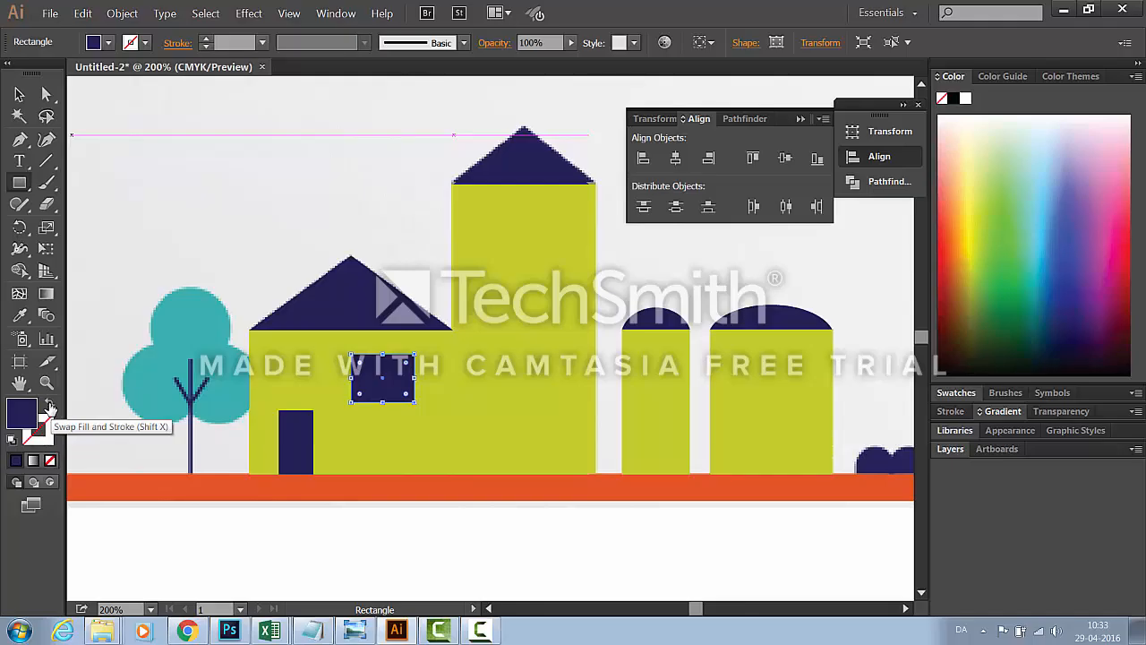
pyautogui.click(50, 405)
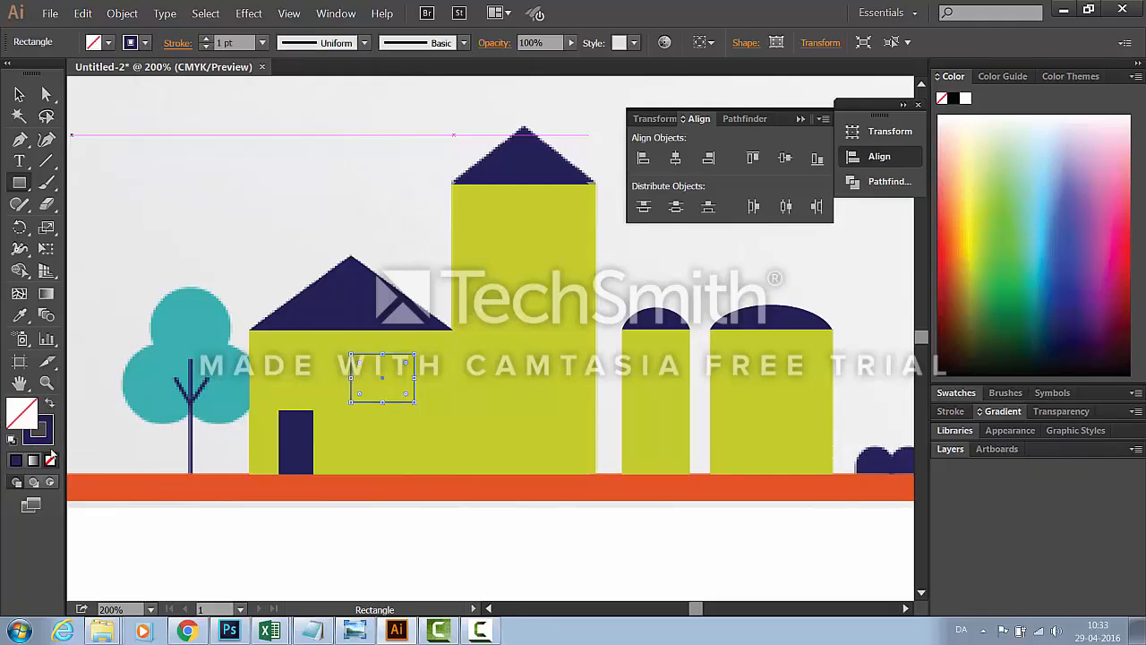
pyautogui.click(145, 45)
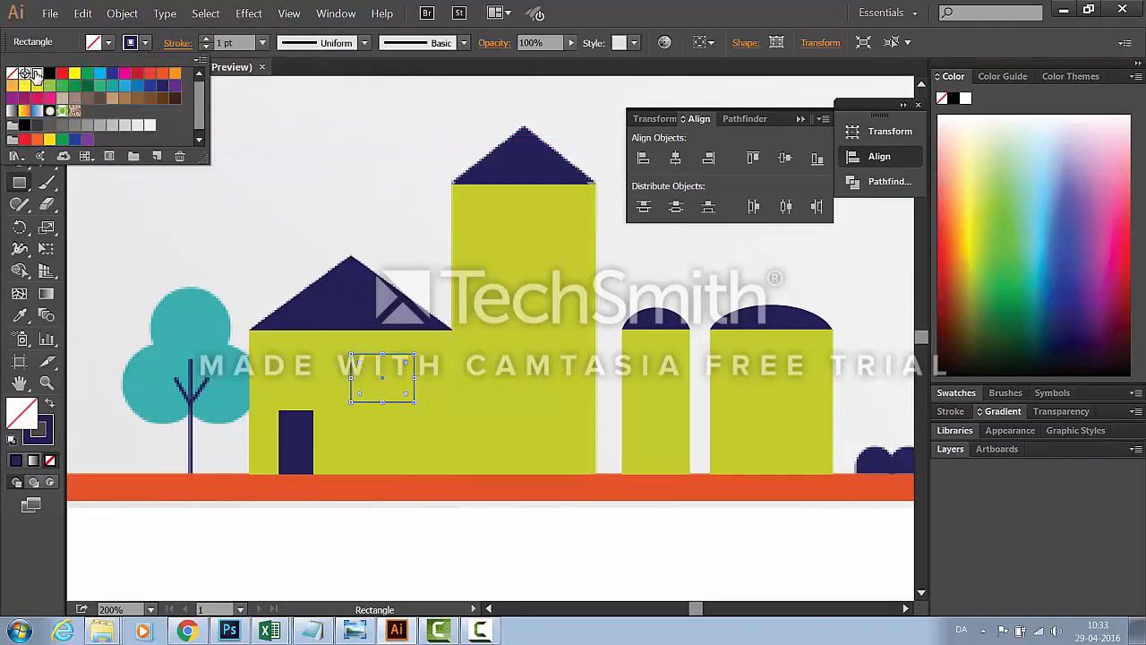
pyautogui.click(27, 72)
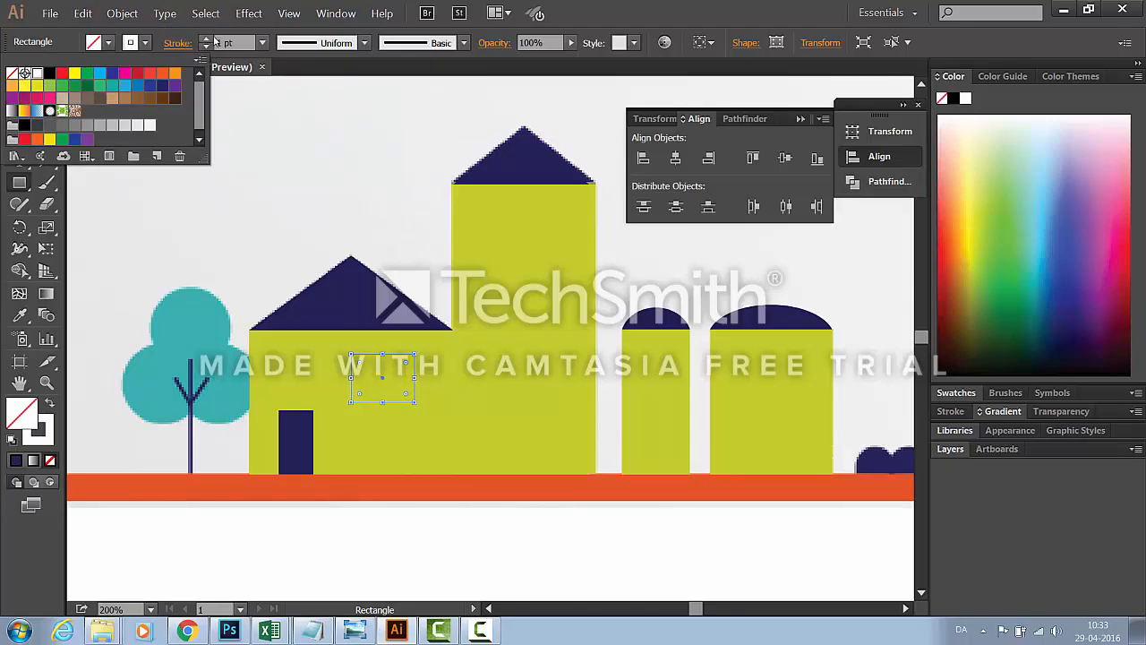
# Try a 3 pt stroke on the window outline, return it to 1 pt and deselect the window
pyautogui.click(207, 40)
pyautogui.click(207, 39)
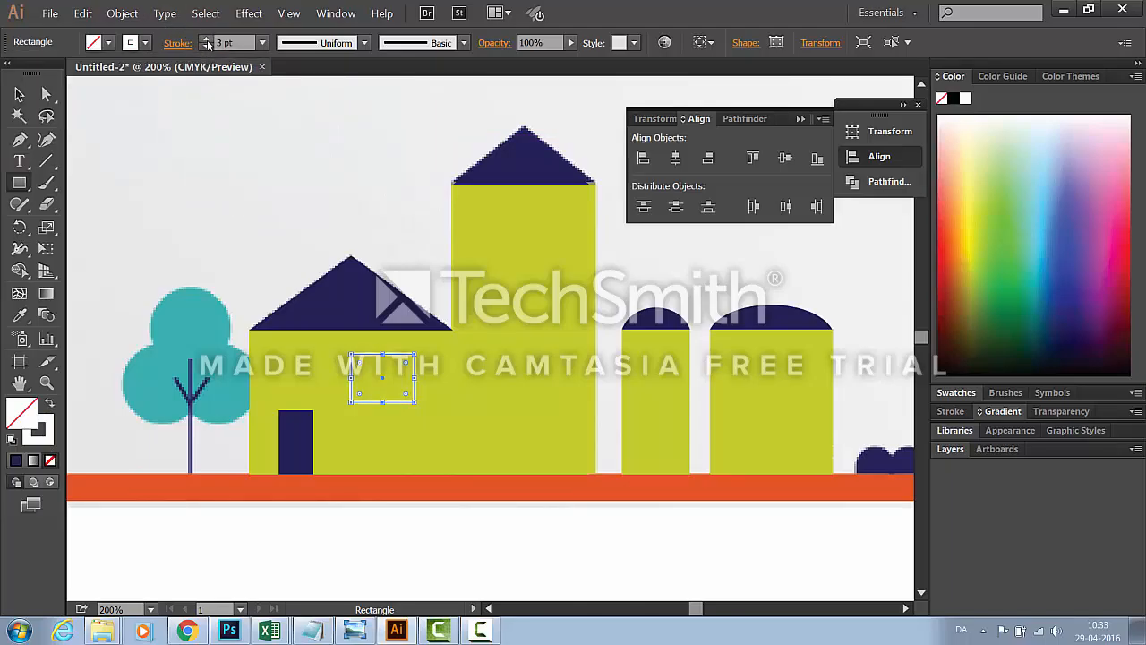
pyautogui.click(207, 47)
pyautogui.click(206, 46)
pyautogui.click(19, 93)
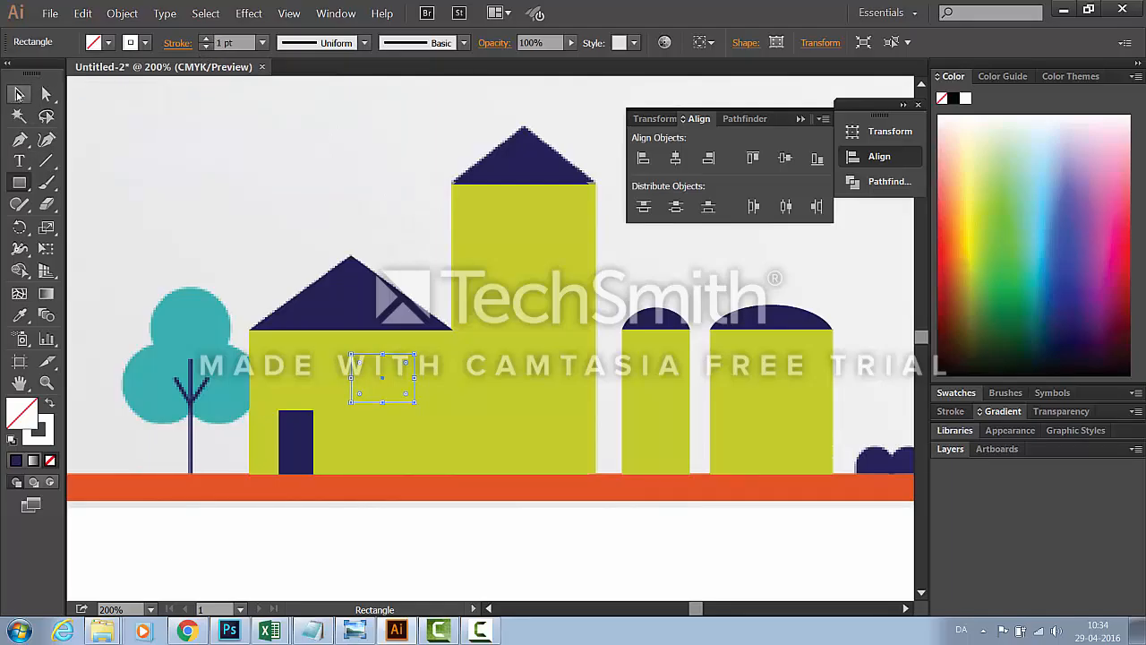
pyautogui.click(228, 179)
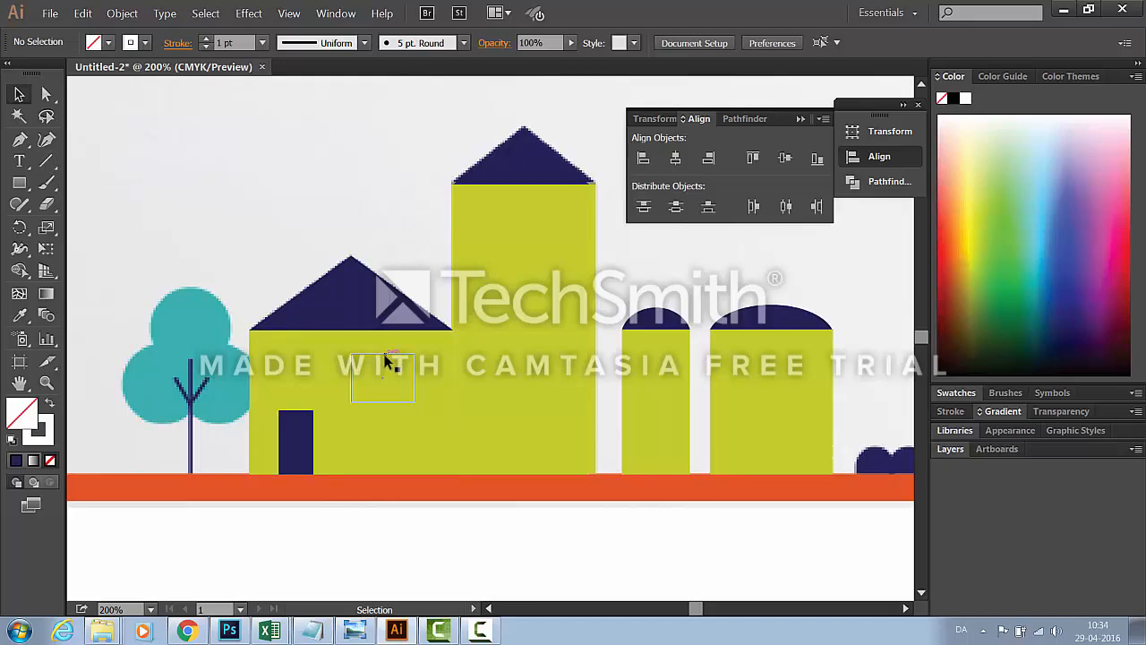
# Draw a horizontal and a vertical white line through the window's center with the Line Segment tool to form four panes
pyautogui.click(46, 162)
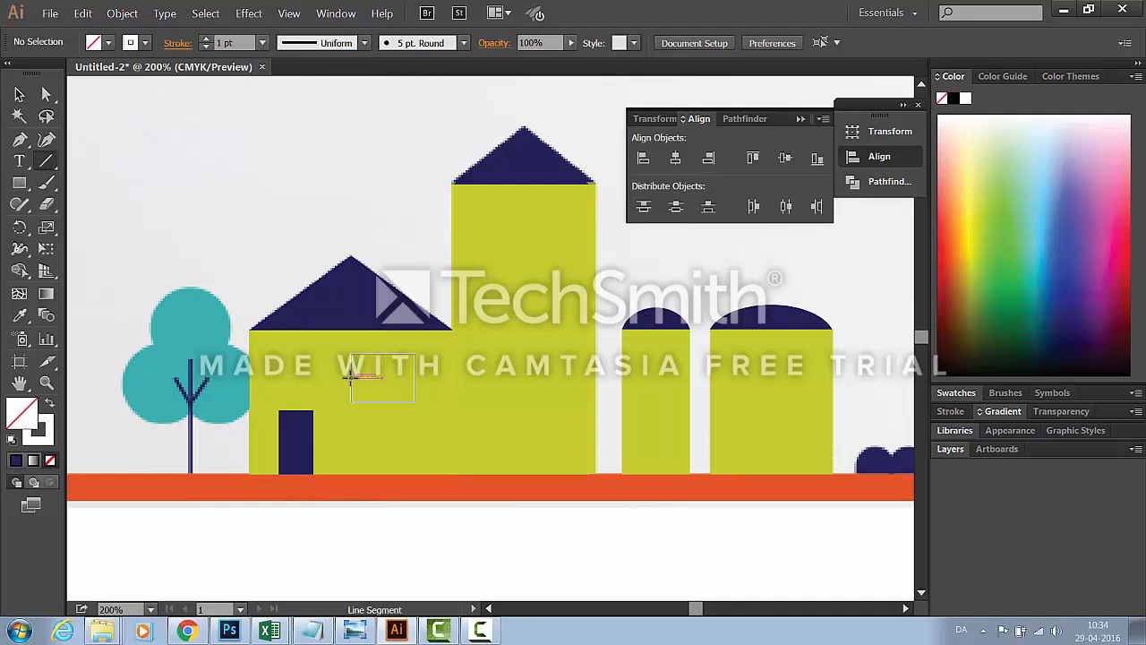
pyautogui.moveTo(351, 375); pyautogui.dragTo(415, 383)
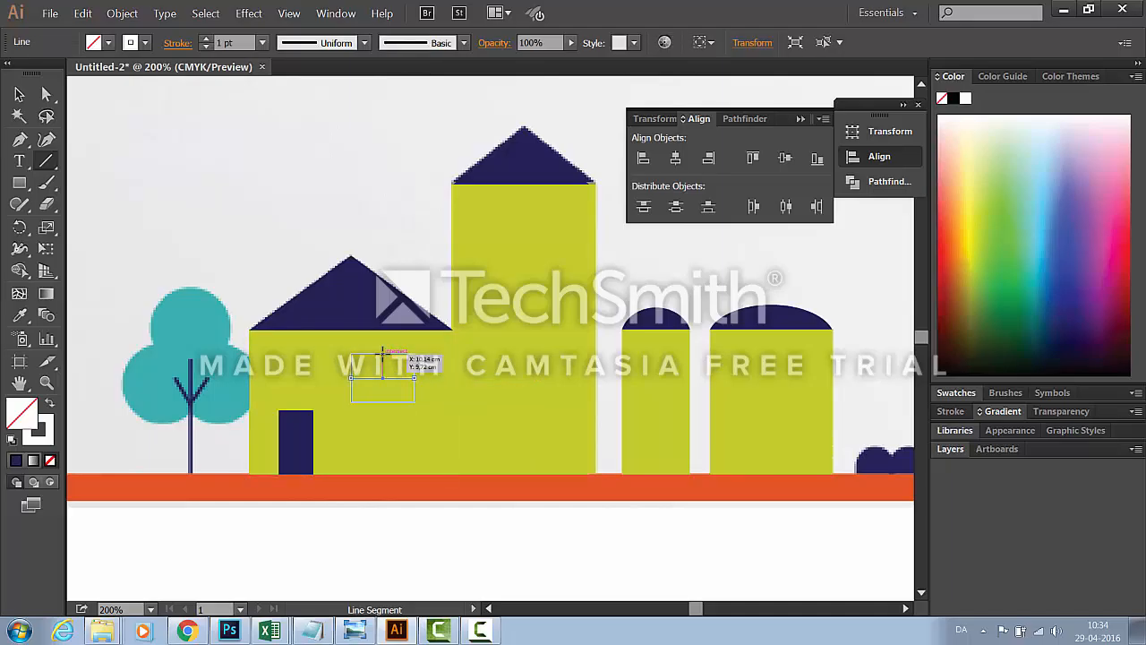
pyautogui.moveTo(383, 355); pyautogui.dragTo(384, 406)
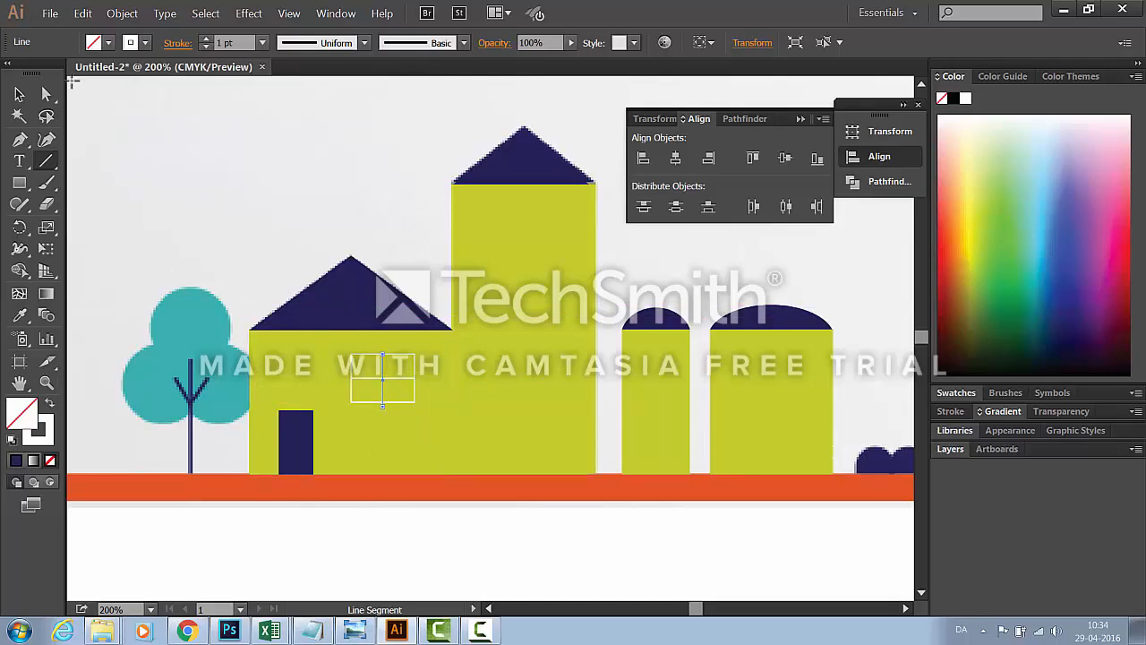
# Adjust the window's vertical bar and its top anchor point so both ends meet the frame's top and bottom edges
pyautogui.click(17, 97)
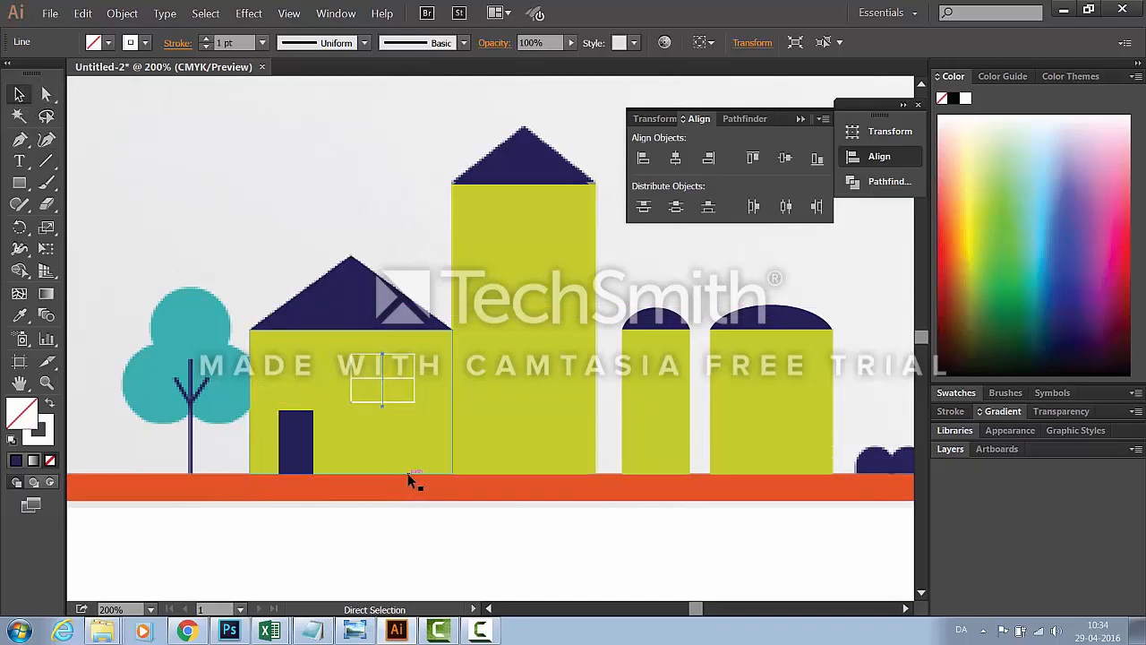
pyautogui.hotkey('ctrl', '+')
pyautogui.hotkey('ctrl', '+')
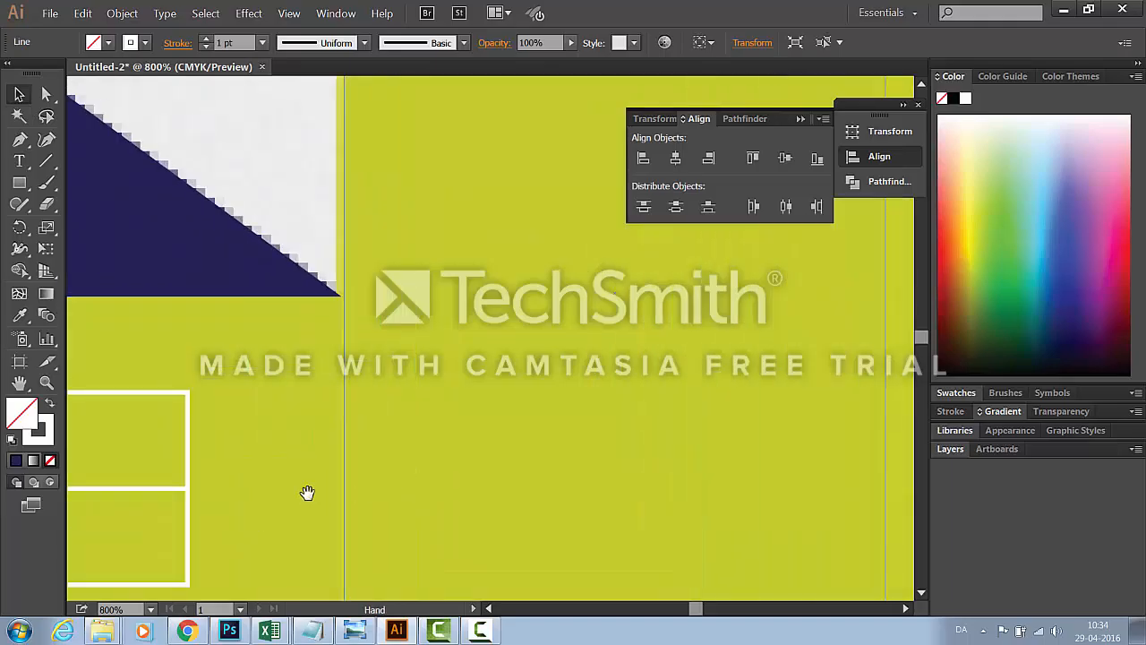
pyautogui.moveTo(307, 491); pyautogui.dragTo(737, 325)
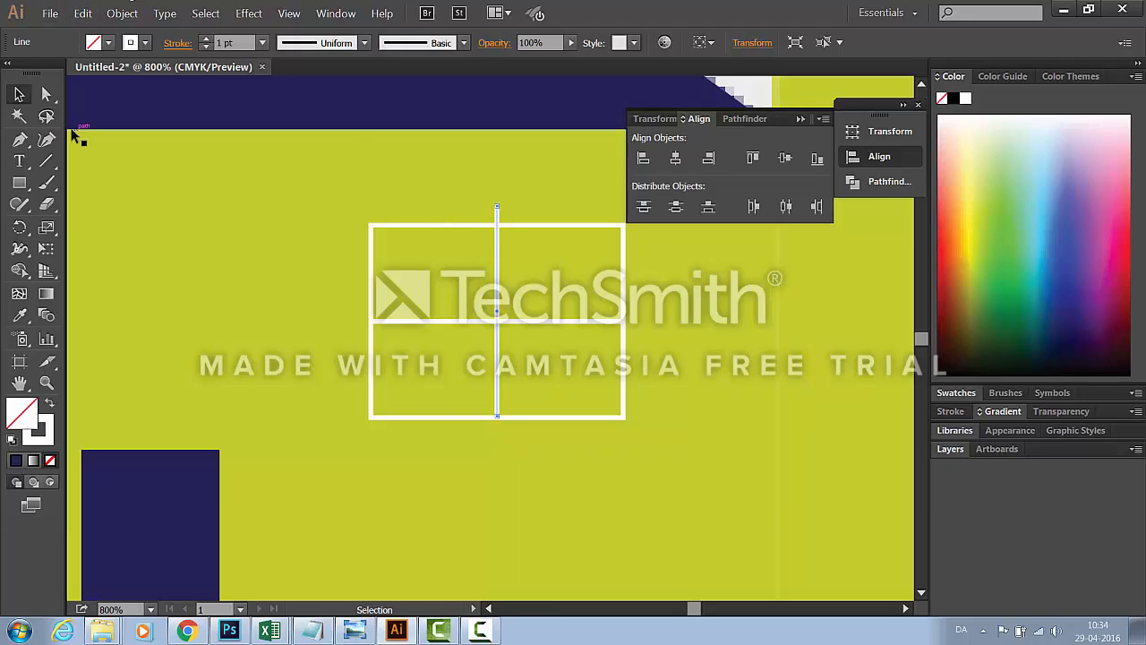
pyautogui.click(46, 94)
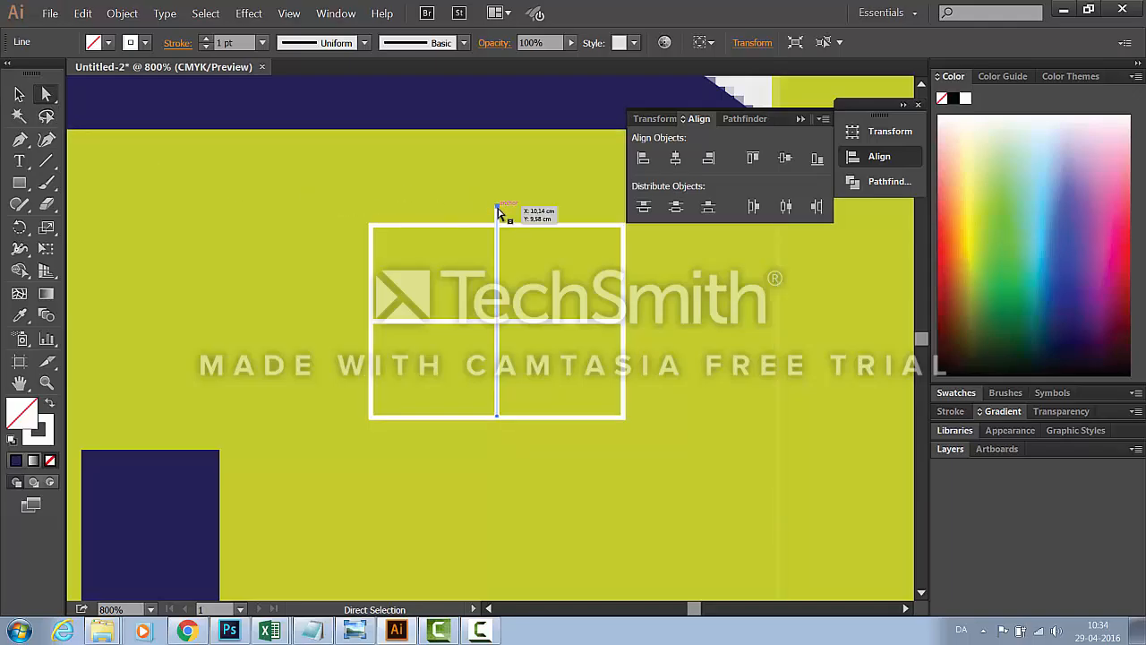
pyautogui.click(500, 209)
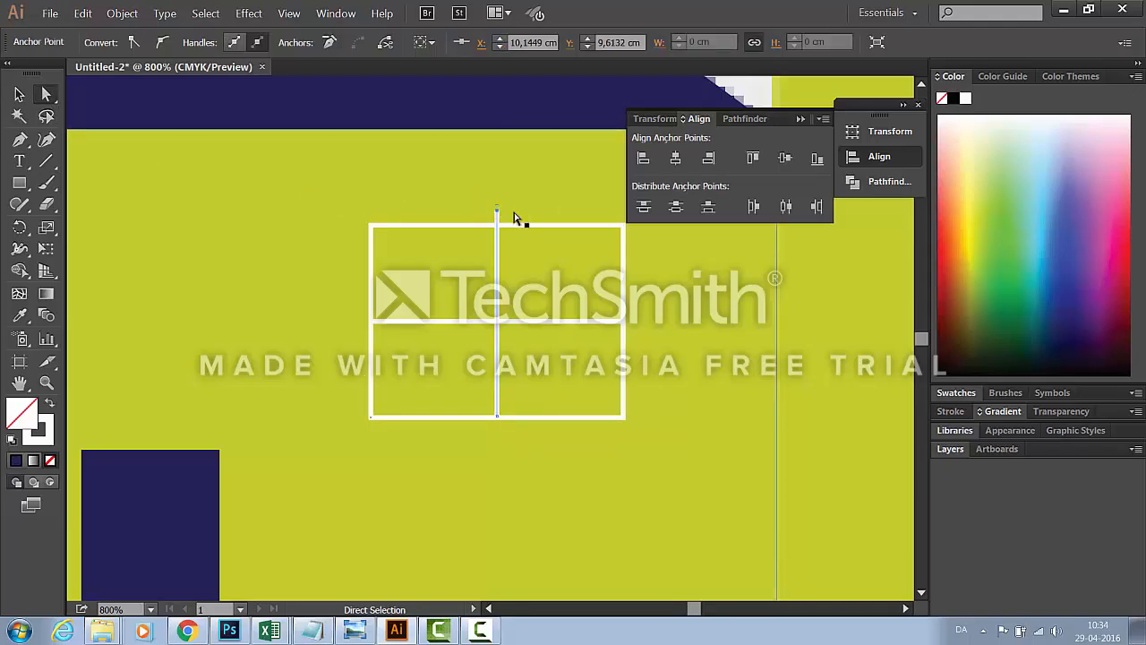
pyautogui.press('Down')
pyautogui.press('Down')
pyautogui.hotkey('ctrl', '+')
pyautogui.hotkey('ctrl', '+')
pyautogui.hotkey('ctrl', '+')
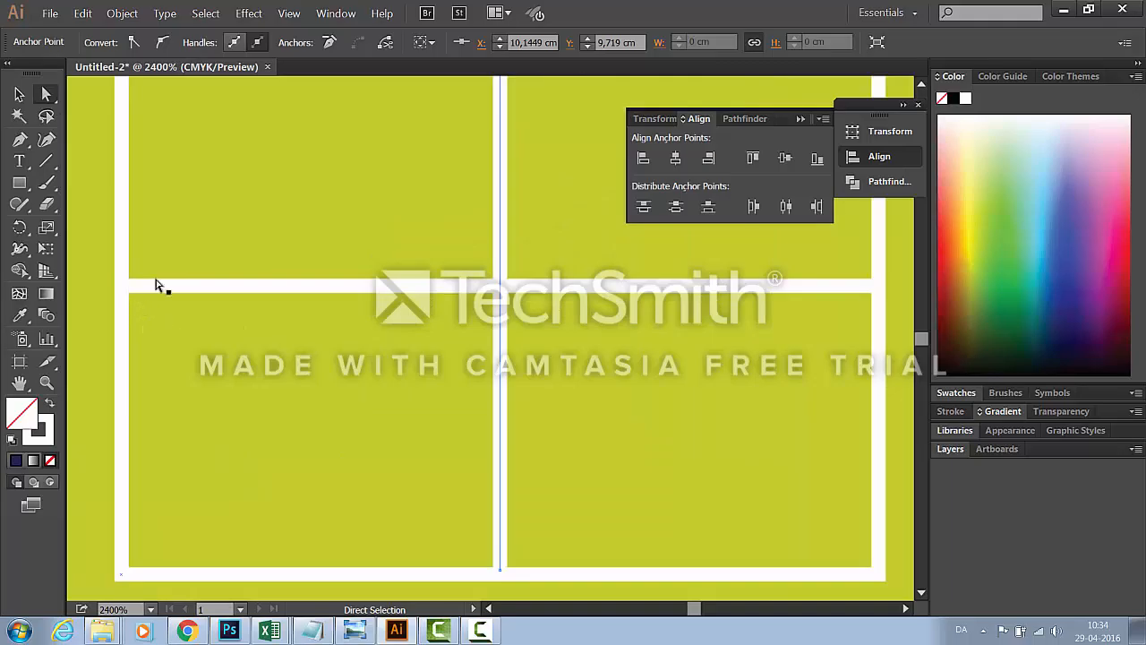
# Select the window frame and both crossbars without the building, and group them
pyautogui.click(18, 95)
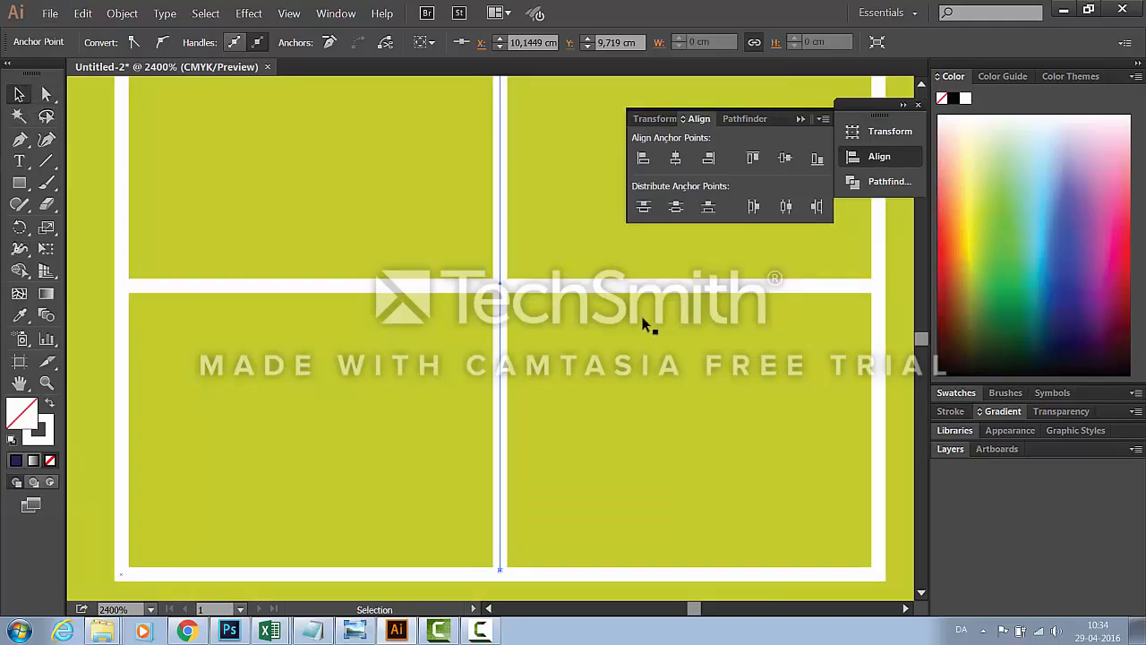
pyautogui.click(610, 286)
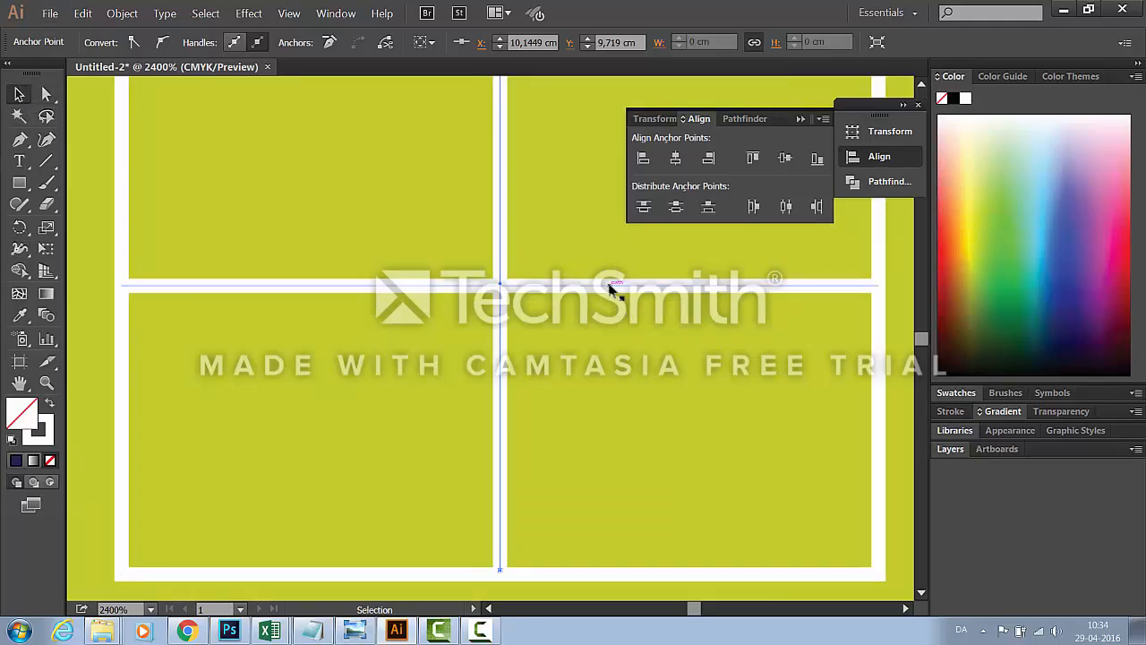
pyautogui.keyDown('shift'); pyautogui.click(122, 358); pyautogui.keyUp('shift')
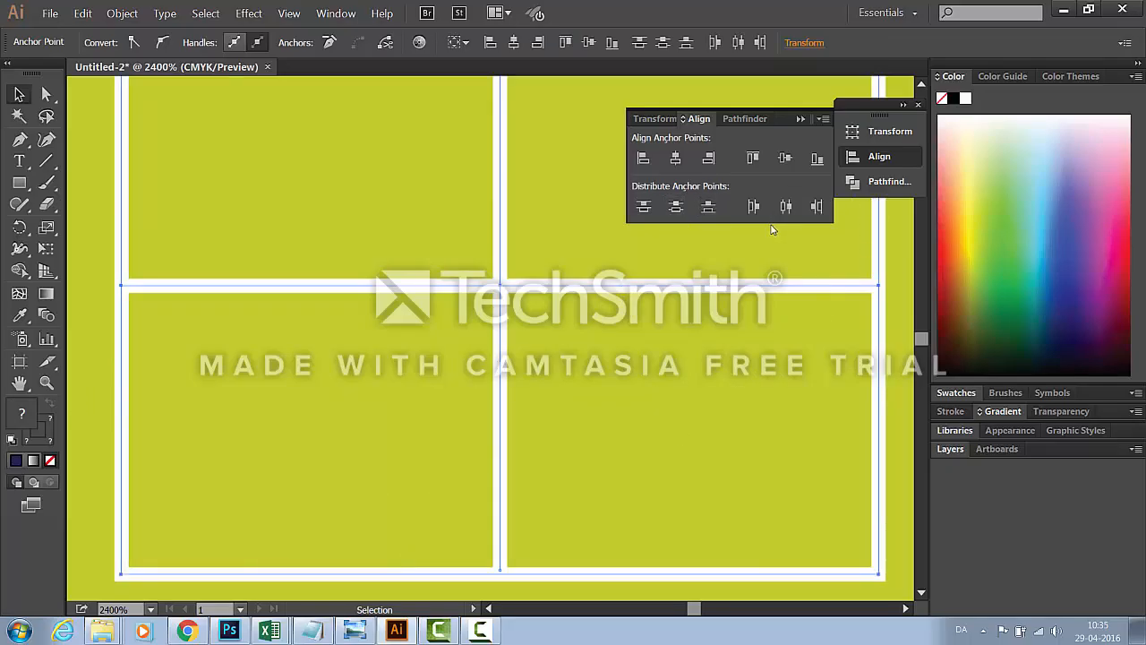
pyautogui.hotkey('ctrl', '-')
pyautogui.hotkey('ctrl', '-')
pyautogui.hotkey('ctrl', '-')
pyautogui.hotkey('ctrl', '-')
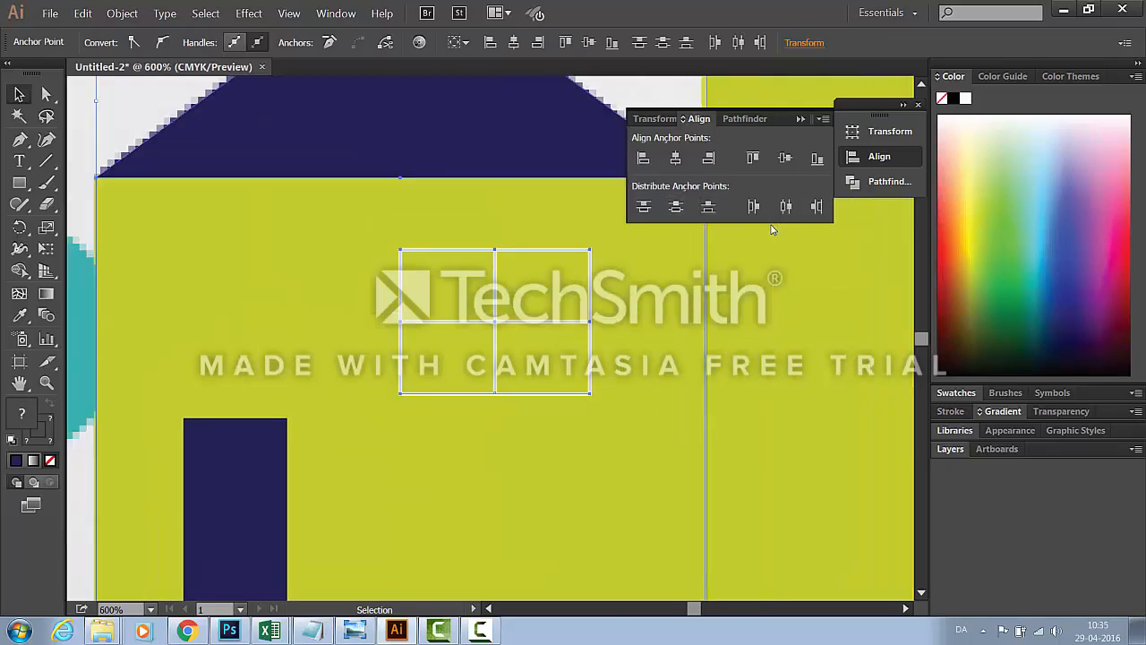
pyautogui.keyDown('shift'); pyautogui.click(255, 244); pyautogui.keyUp('shift')
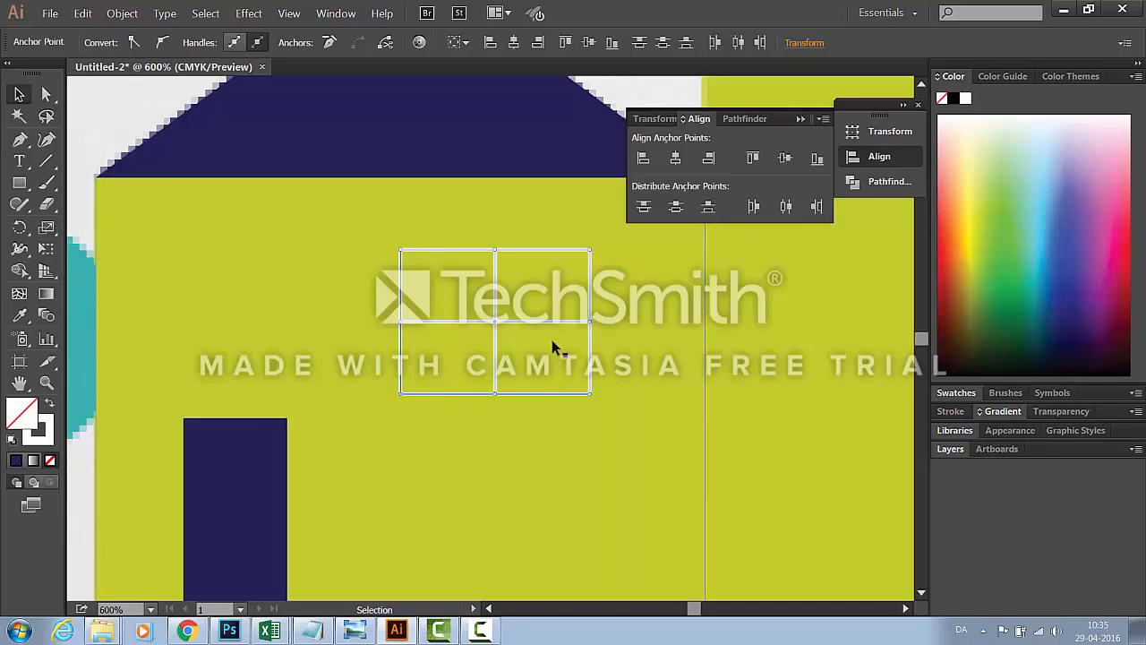
pyautogui.press('a')
pyautogui.press('v')
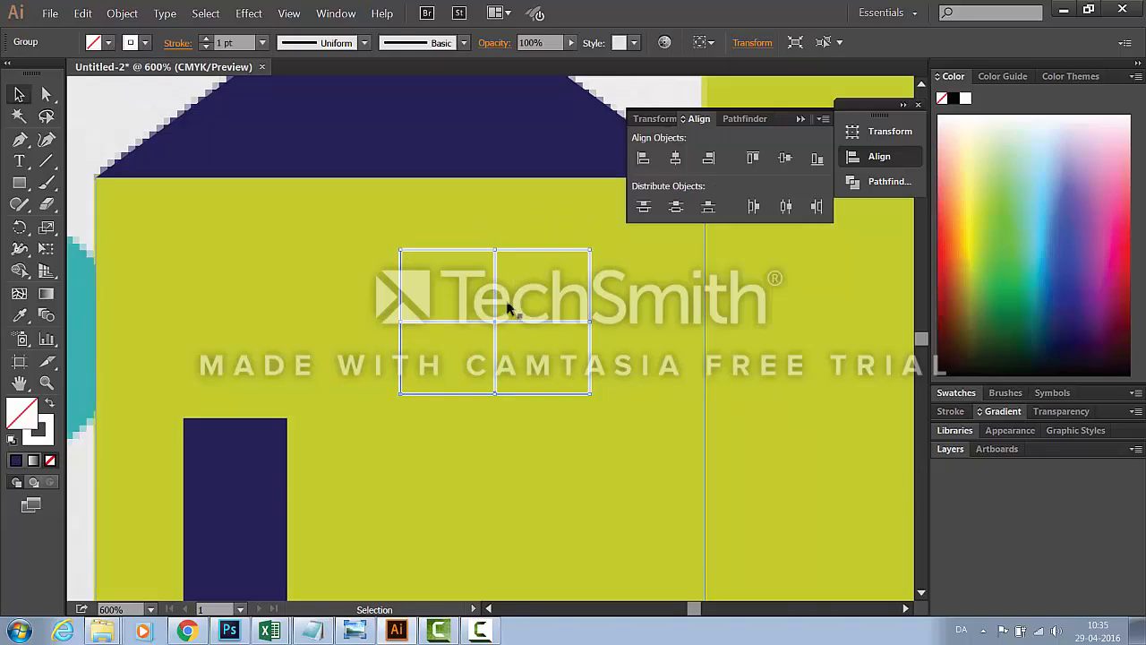
# Expand the window group with Fill and Stroke enabled to convert its strokes into shapes
pyautogui.click(122, 12)
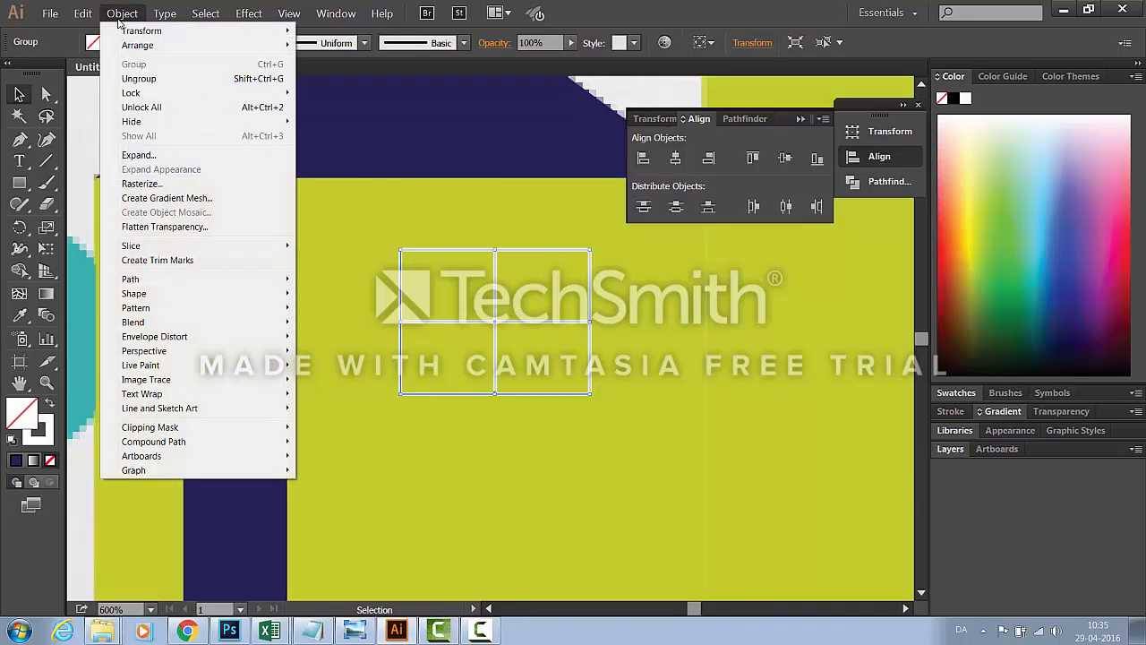
pyautogui.click(139, 155)
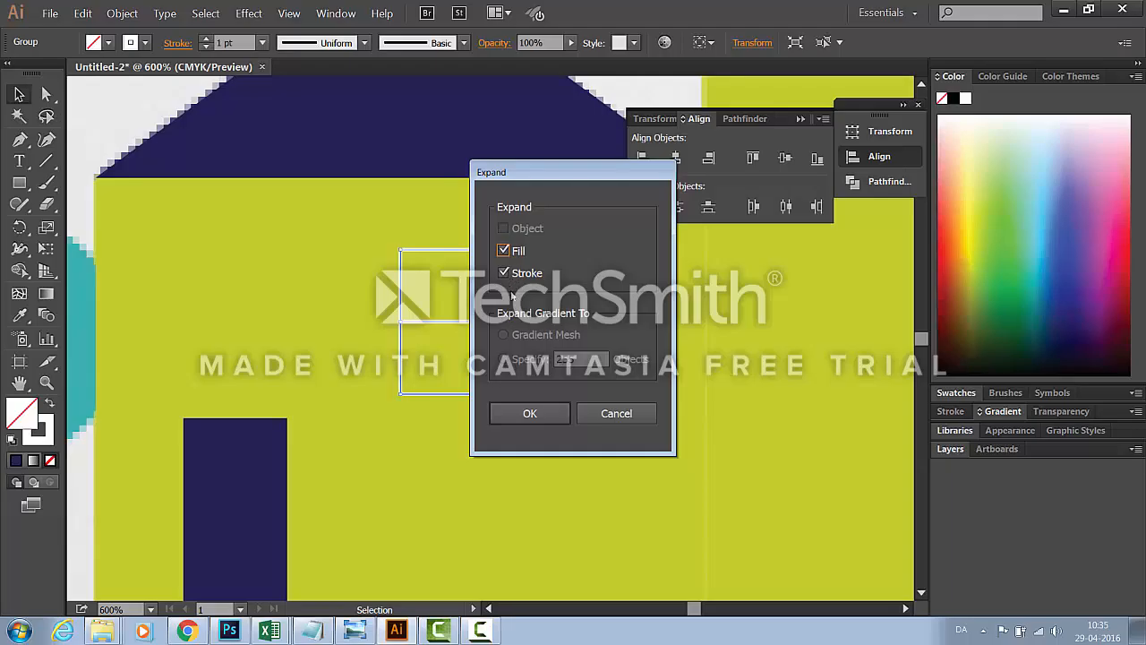
pyautogui.click(516, 417)
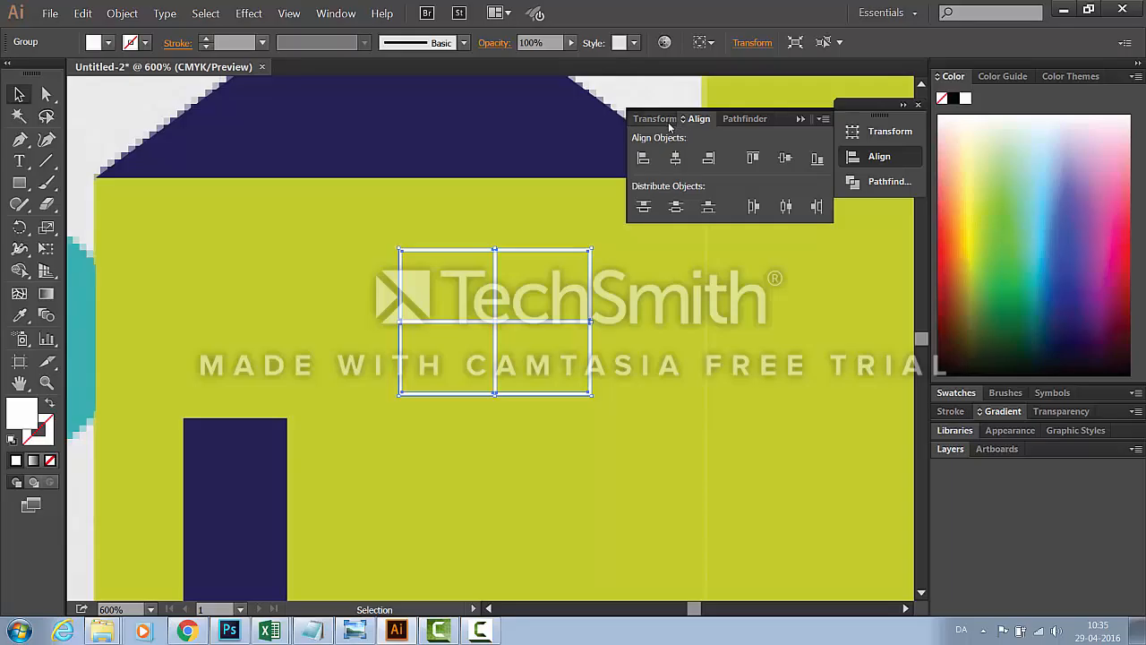
# Unite the expanded window pieces into a single shape with Pathfinder and select the resulting window
pyautogui.click(746, 120)
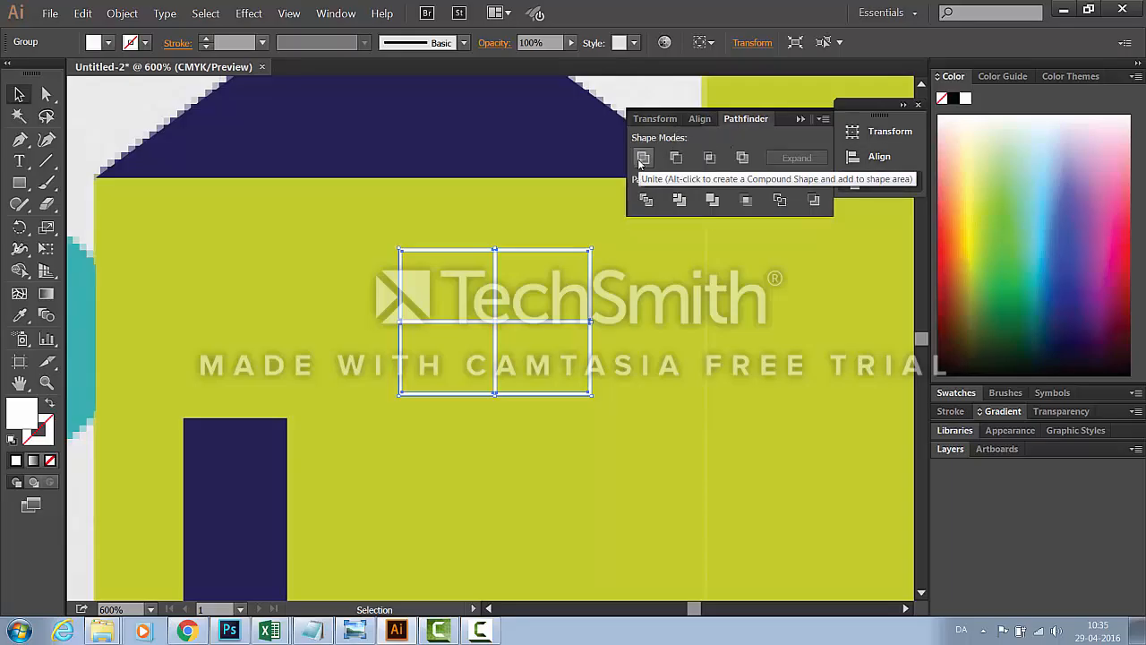
pyautogui.click(641, 159)
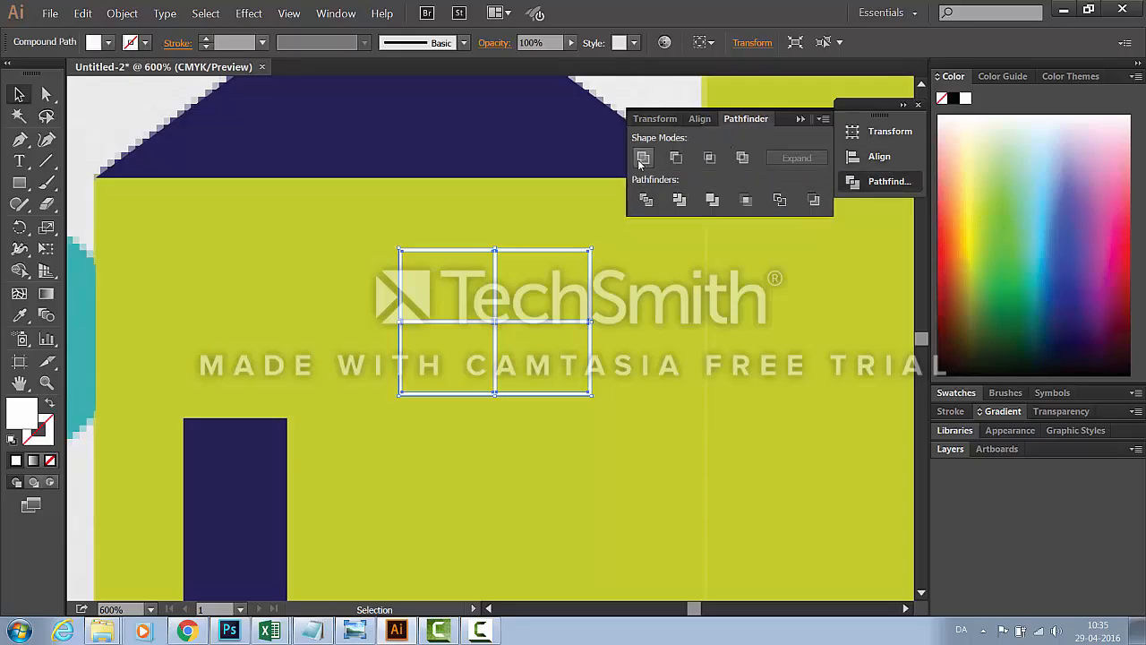
pyautogui.click(477, 409)
pyautogui.click(494, 353)
pyautogui.moveTo(397, 636)
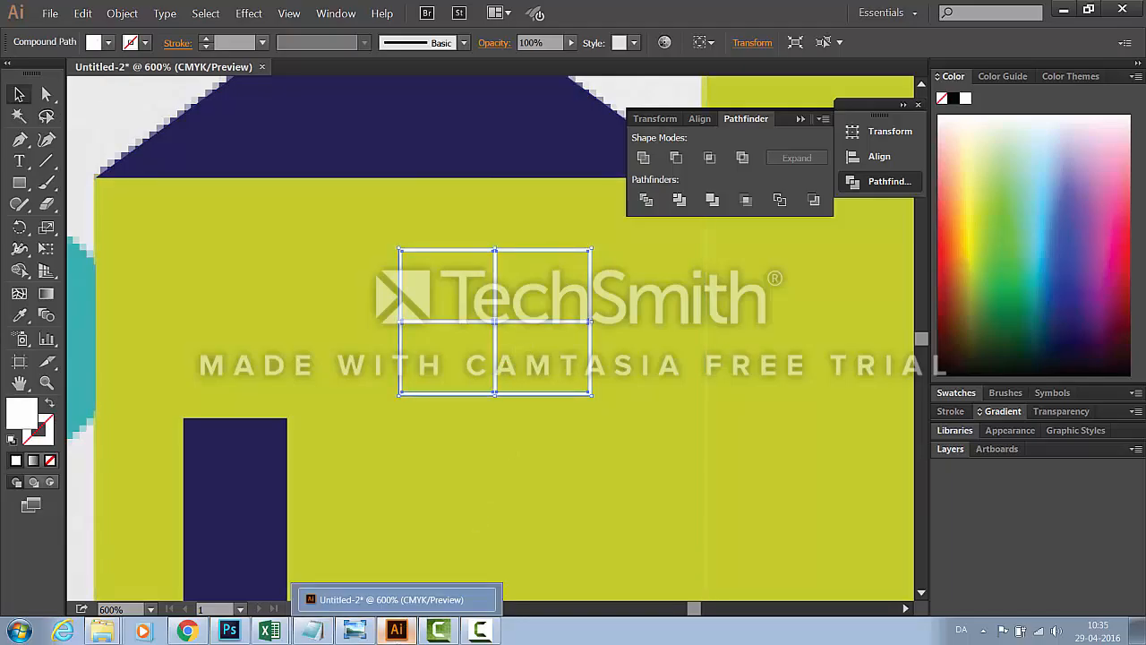
# Select the group of green buildings with their roofs and send it to the back
pyautogui.hotkey('ctrl', '-')
pyautogui.hotkey('ctrl', '-')
pyautogui.hotkey('ctrl', '-')
pyautogui.hotkey('ctrl', '-')
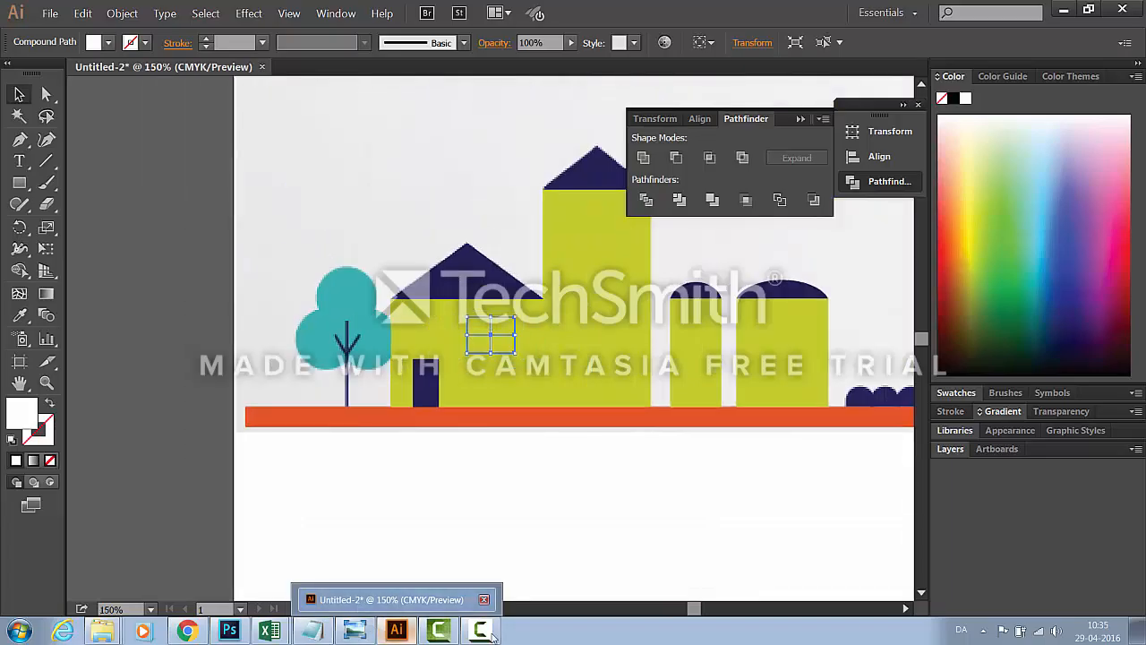
pyautogui.click(577, 470)
pyautogui.click(602, 385)
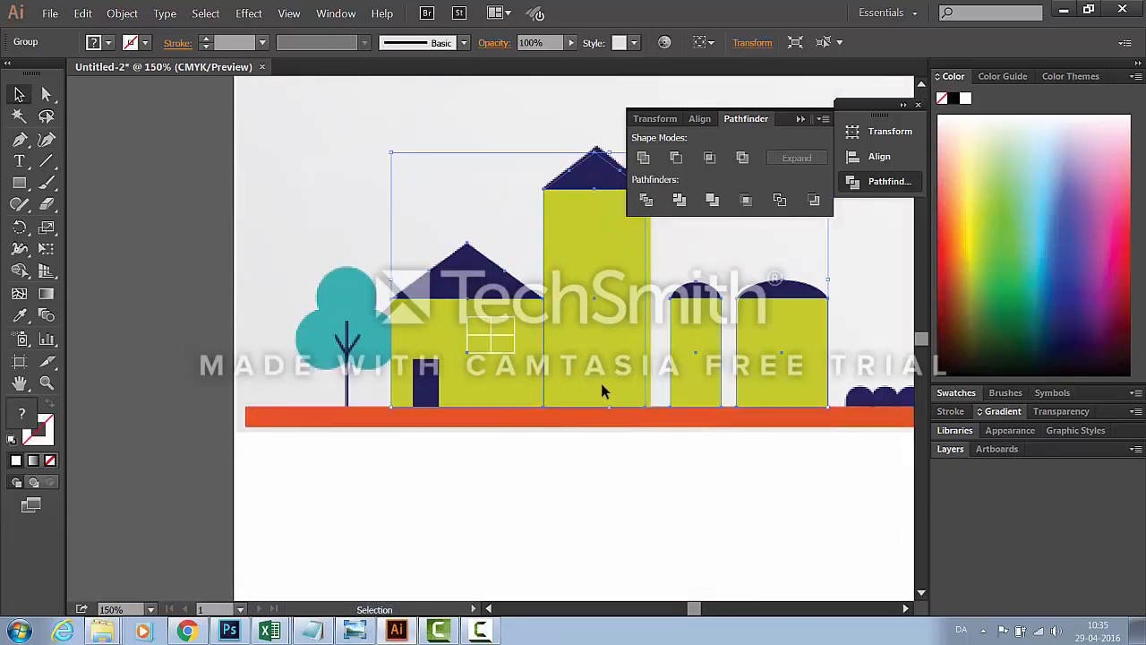
pyautogui.rightClick(601, 386)
pyautogui.moveTo(673, 495)
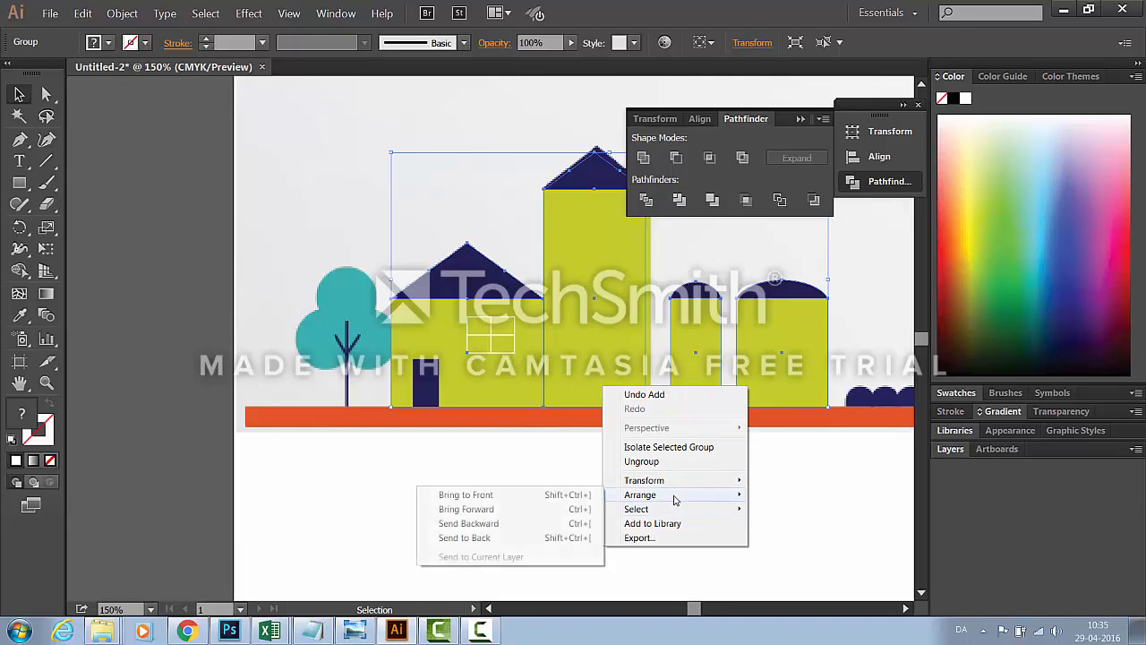
pyautogui.click(513, 541)
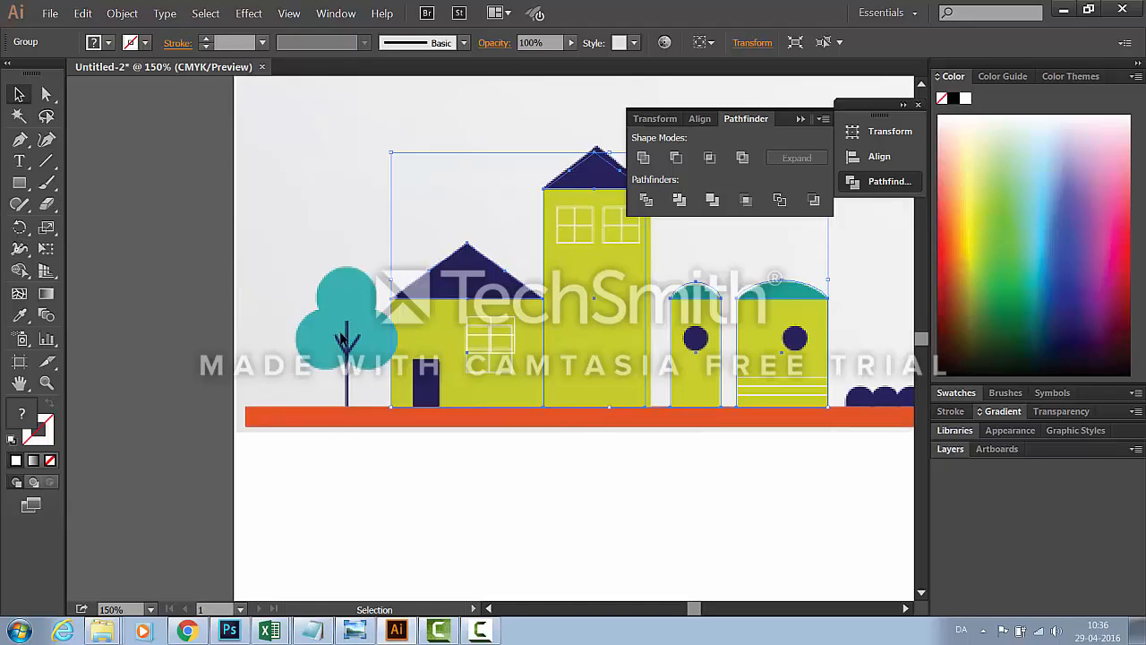
# Draw a circle over the tree's top crown lobe with the Ellipse tool, using no fill and a white stroke
pyautogui.press('a')
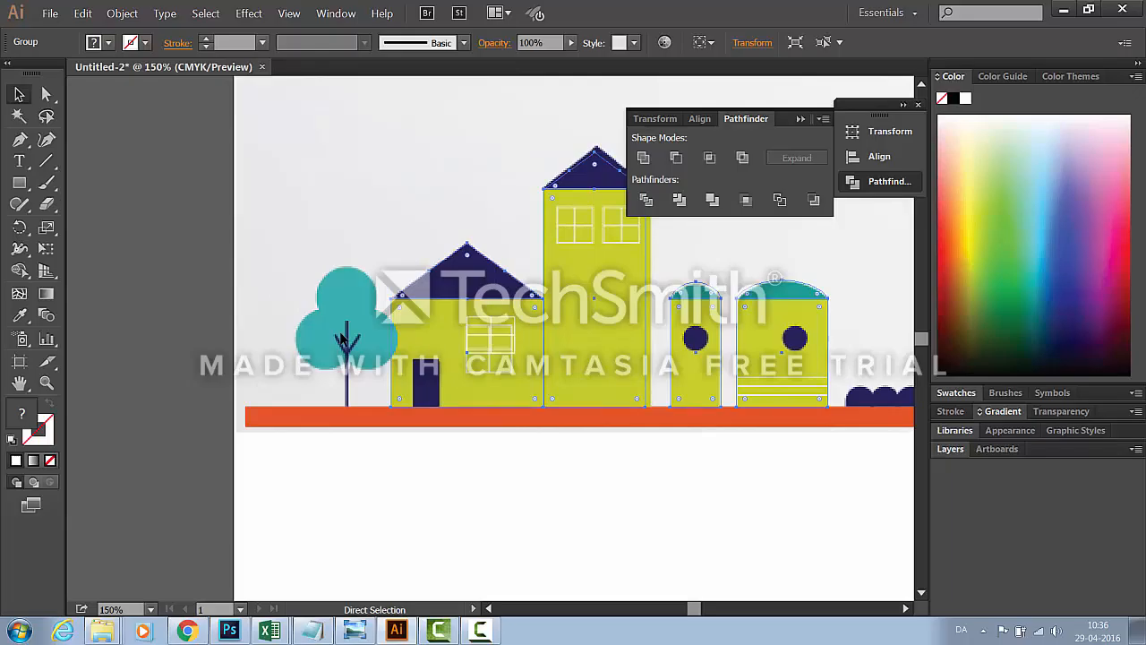
pyautogui.hotkey('ctrl', '+')
pyautogui.hotkey('ctrl', '+')
pyautogui.hotkey('ctrl', '+')
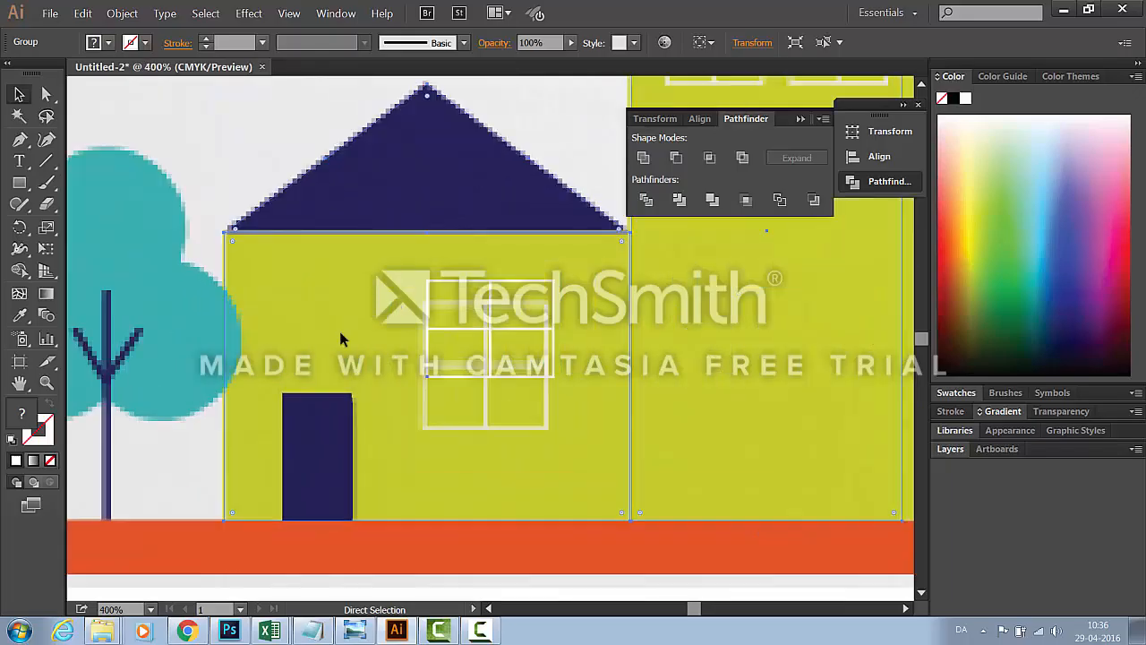
pyautogui.moveTo(345, 330); pyautogui.dragTo(749, 345)
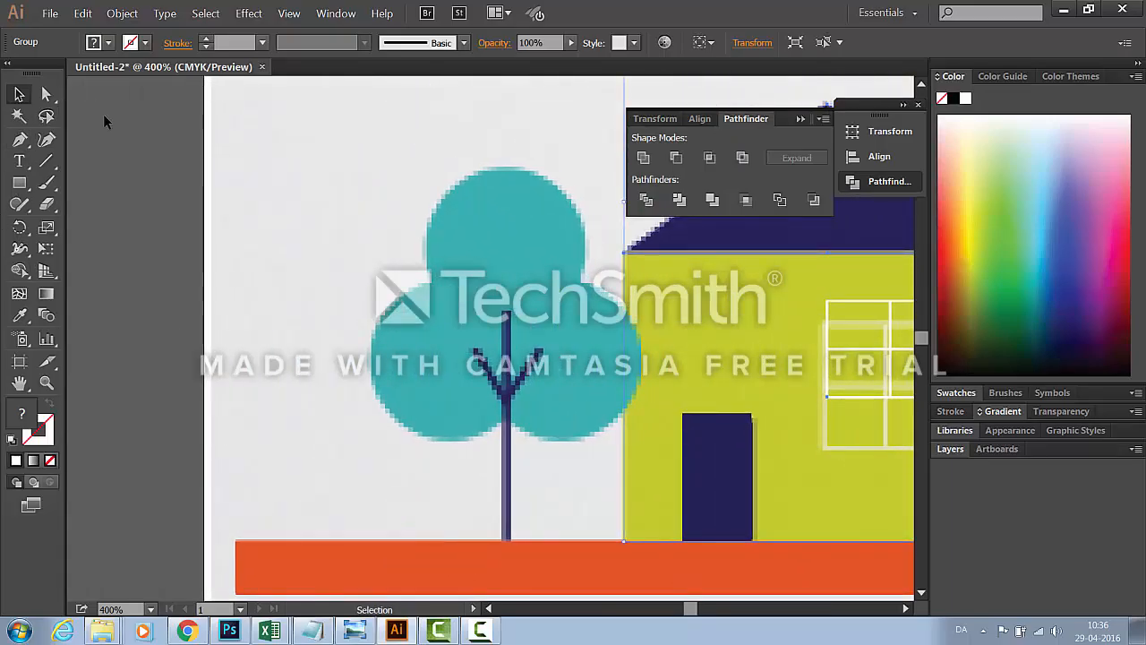
pyautogui.click(21, 183)
pyautogui.moveTo(22, 183); pyautogui.dragTo(86, 206)
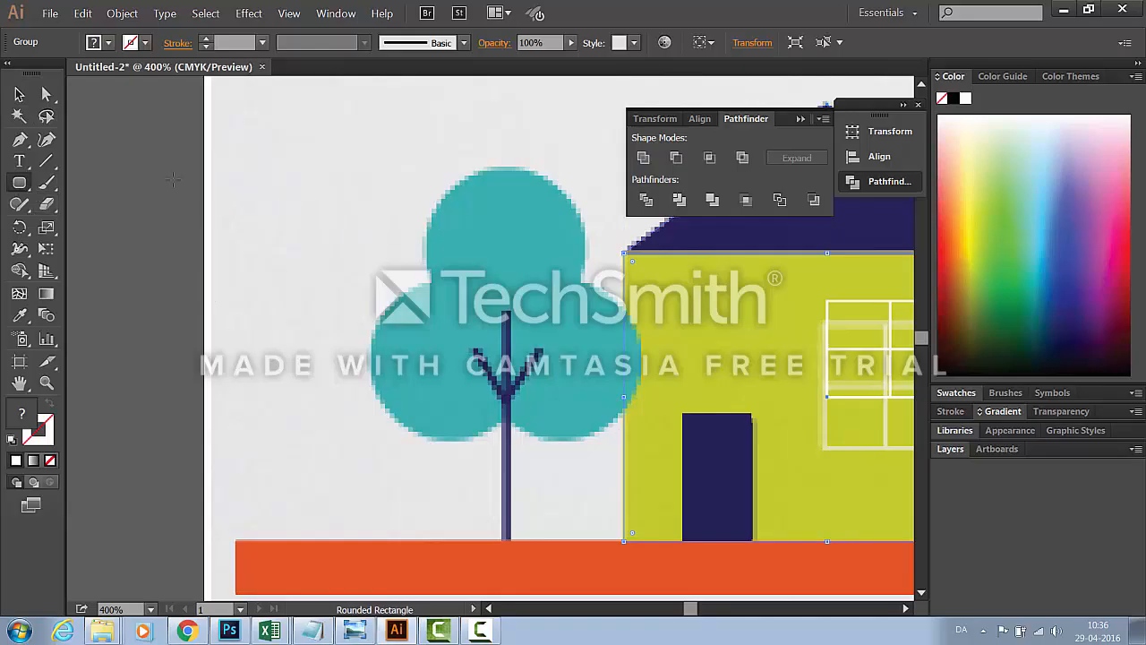
pyautogui.moveTo(19, 184); pyautogui.dragTo(67, 226)
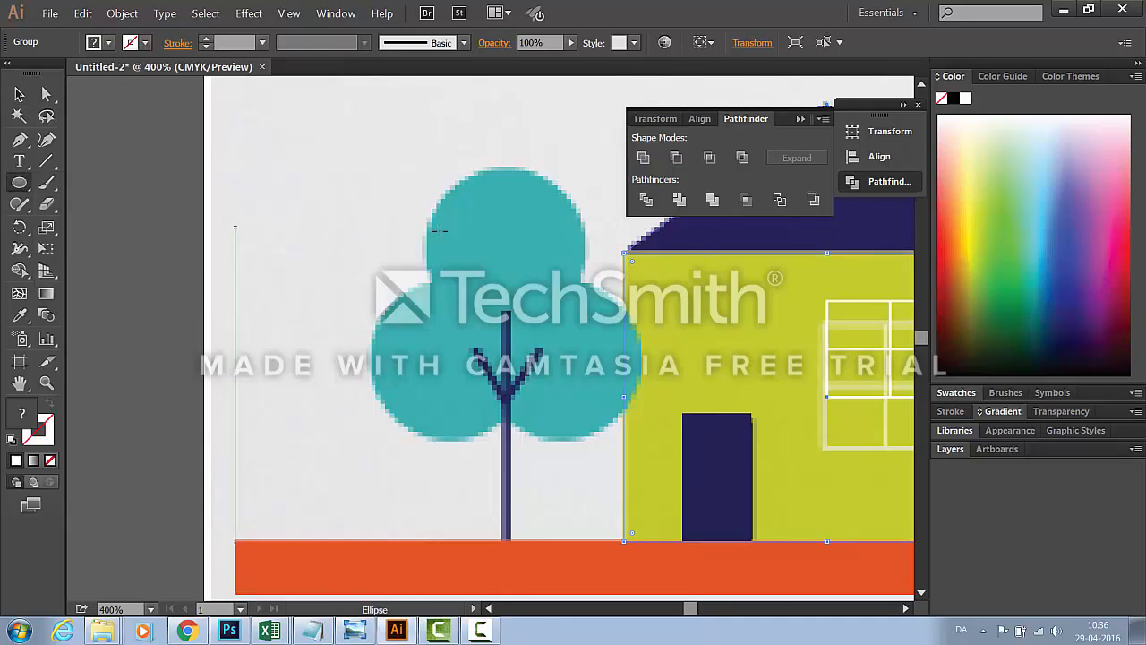
pyautogui.moveTo(419, 152); pyautogui.dragTo(566, 320)
pyautogui.click(51, 405)
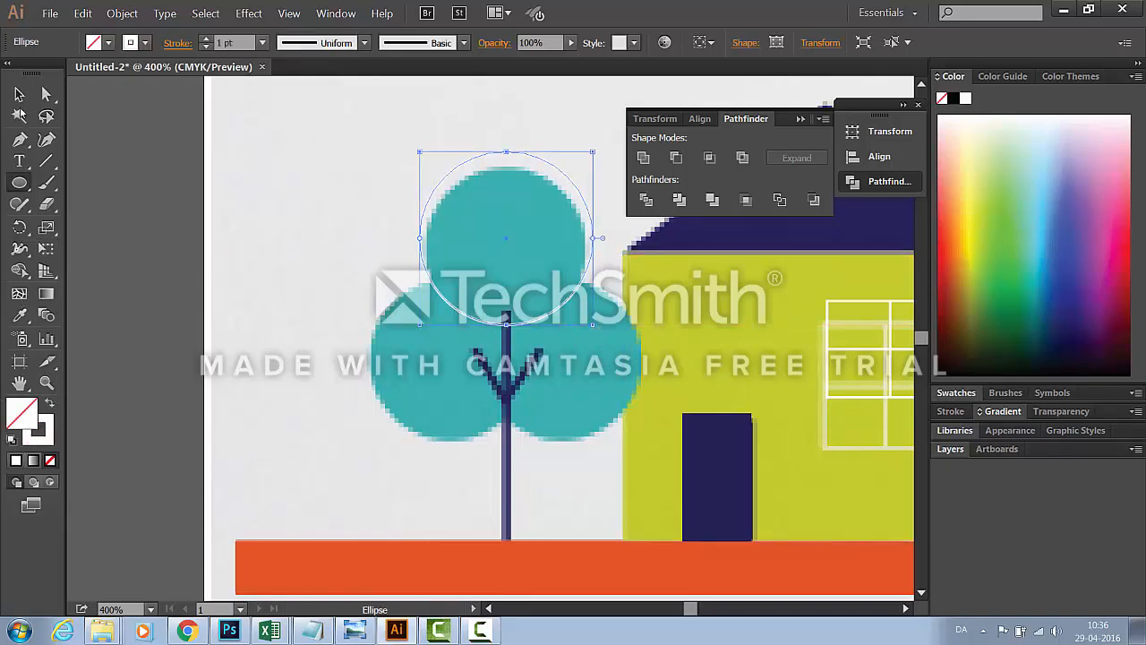
# Resize the circle to about 2.38 cm and nudge it to fit the tree's top lobe
pyautogui.press('v')
pyautogui.moveTo(592, 152)
pyautogui.mouseDown()
pyautogui.moveTo(591, 171)
pyautogui.moveTo(604, 166)
pyautogui.moveTo(582, 164)
pyautogui.mouseUp()
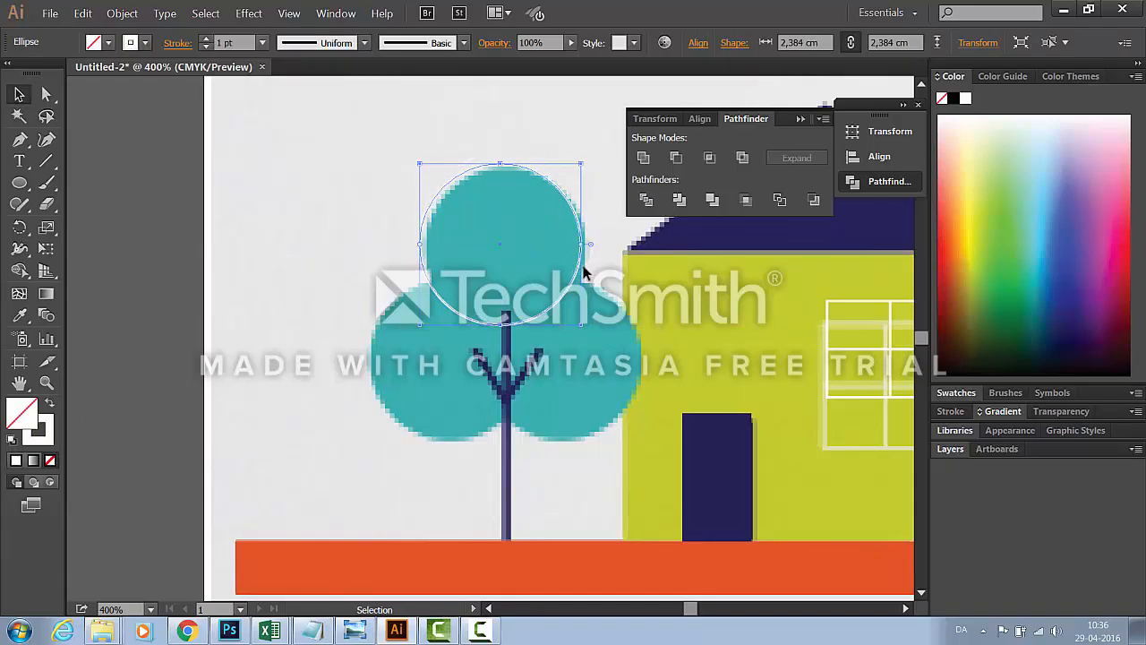
pyautogui.press('Right')
# Copy the circle and place two duplicates over the two lower lobes of the tree crown
pyautogui.press('ctrl')
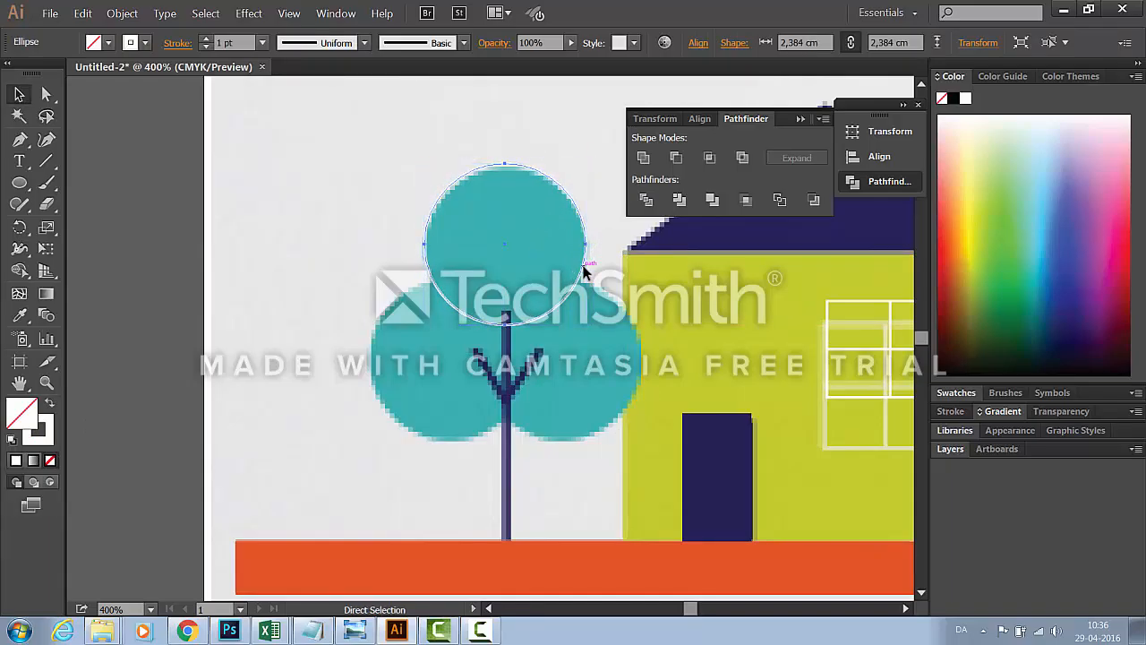
pyautogui.hotkey('ctrl', 'v')
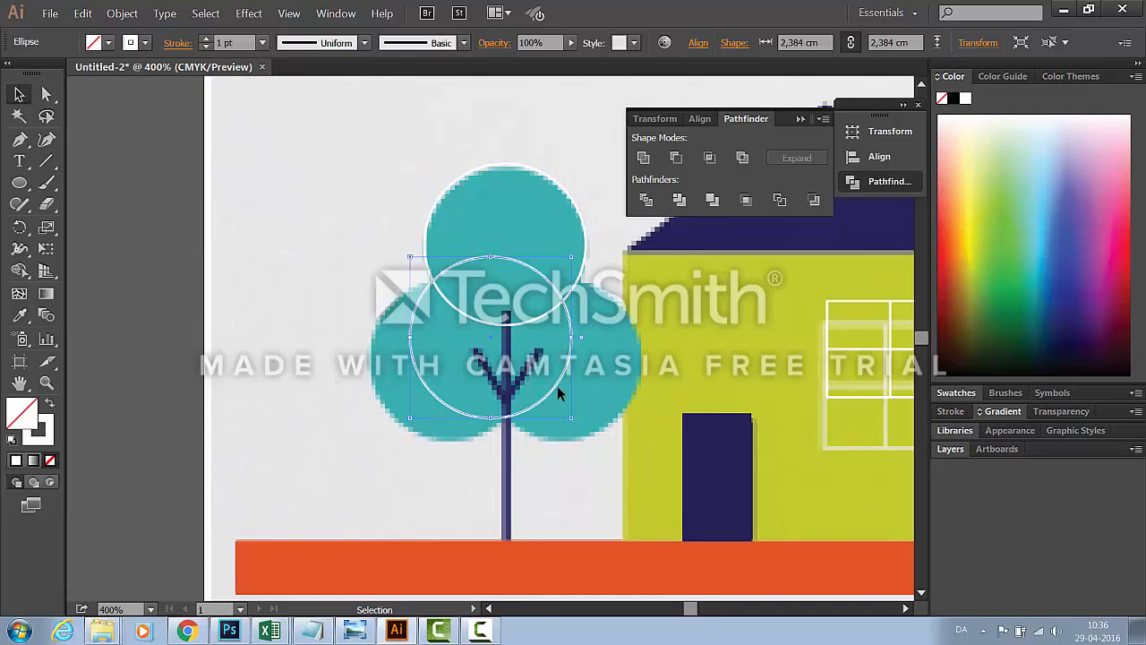
pyautogui.moveTo(557, 390); pyautogui.dragTo(630, 409)
pyautogui.click(584, 459)
pyautogui.hotkey('ctrl', 'v')
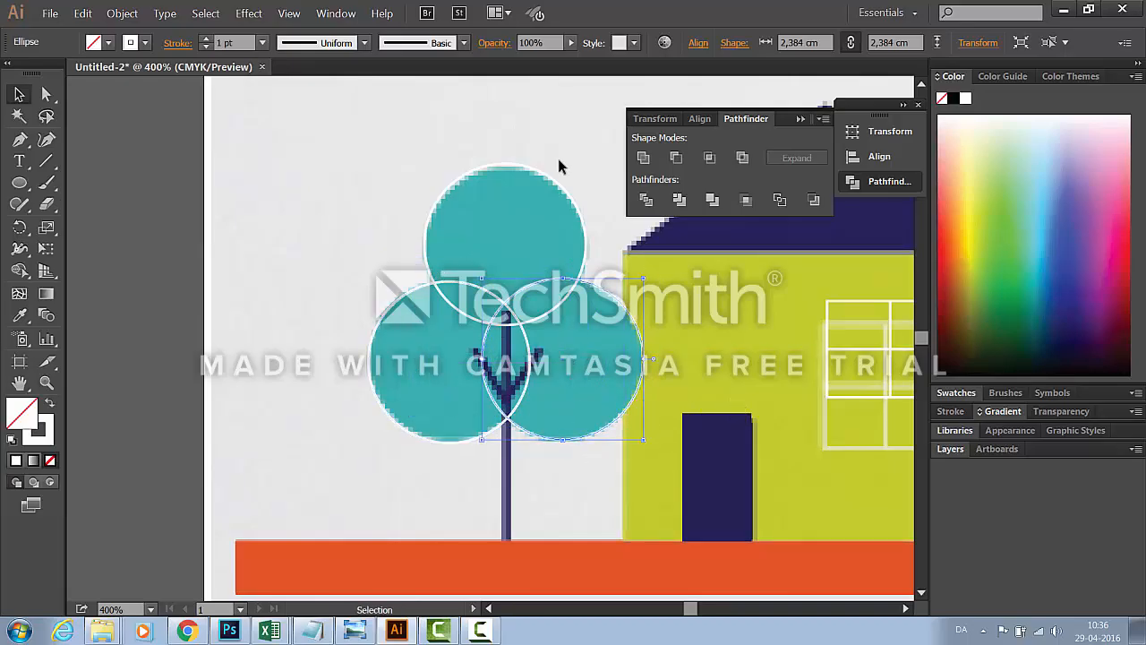
# Select all three crown circles, swap their stroke to a white fill, and unite them into one shape
pyautogui.keyDown('shift'); pyautogui.click(428, 281); pyautogui.keyUp('shift')
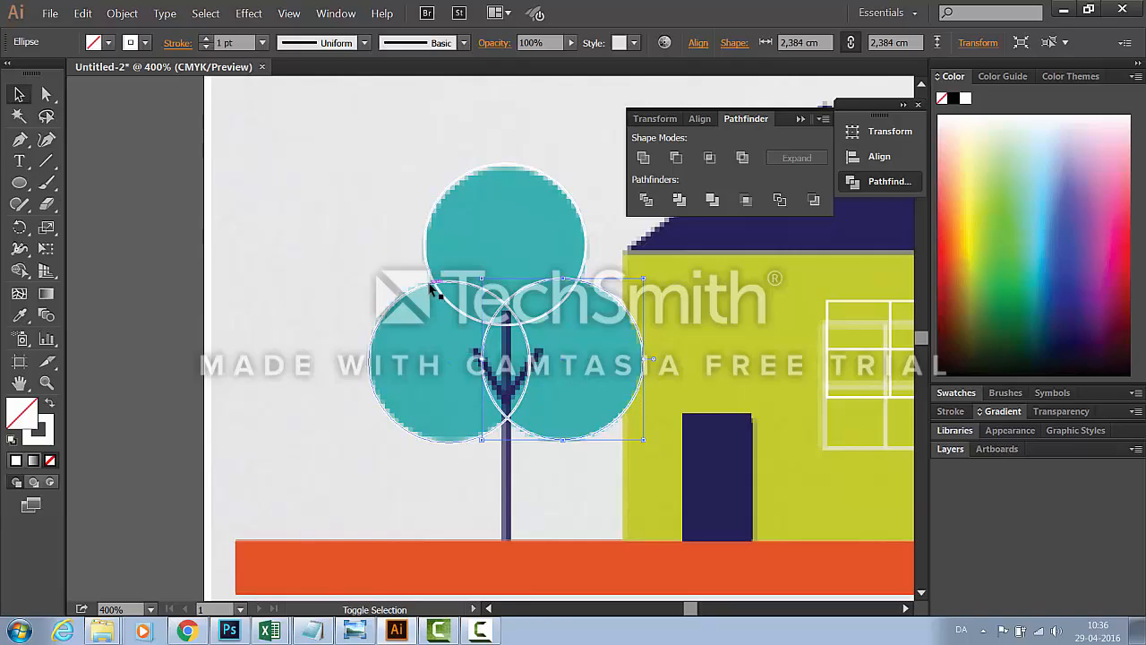
pyautogui.keyDown('shift'); pyautogui.click(436, 260); pyautogui.keyUp('shift')
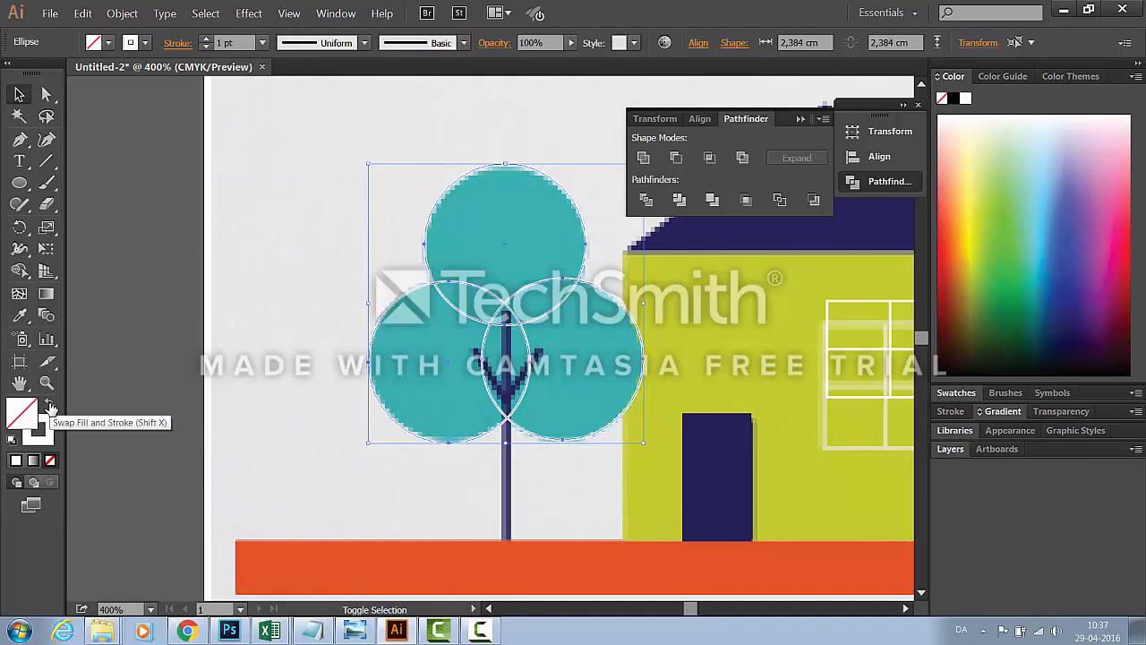
pyautogui.click(49, 405)
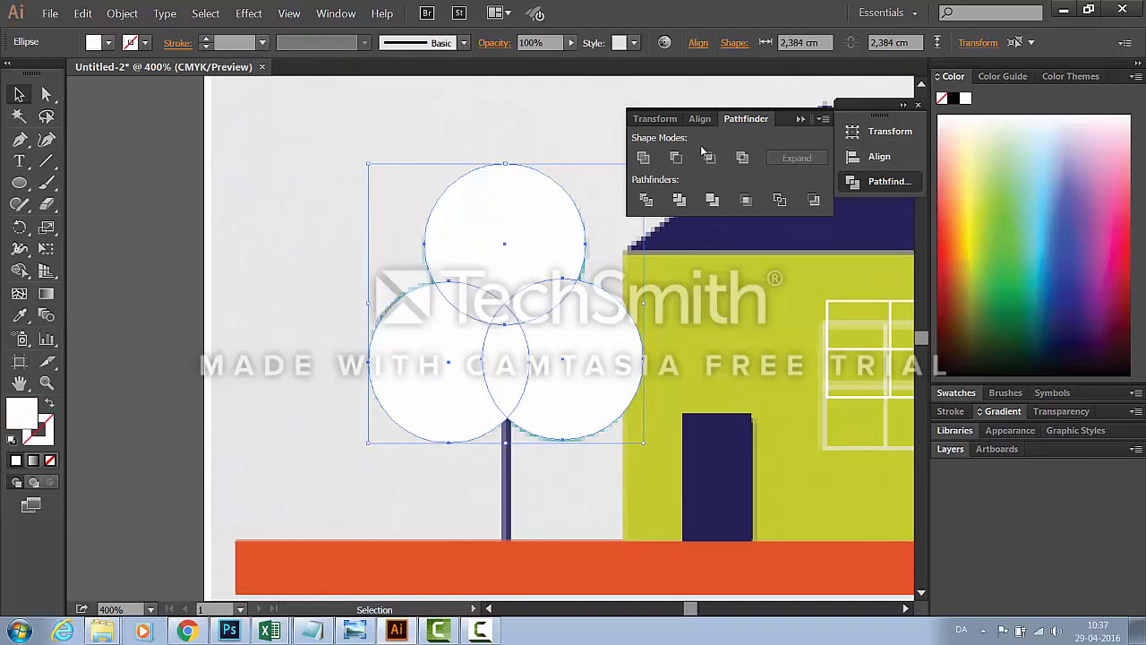
pyautogui.click(643, 157)
# Shift the crown shape aside, sample the reference tree's teal as its fill, and move it back over the tree
pyautogui.press('i')
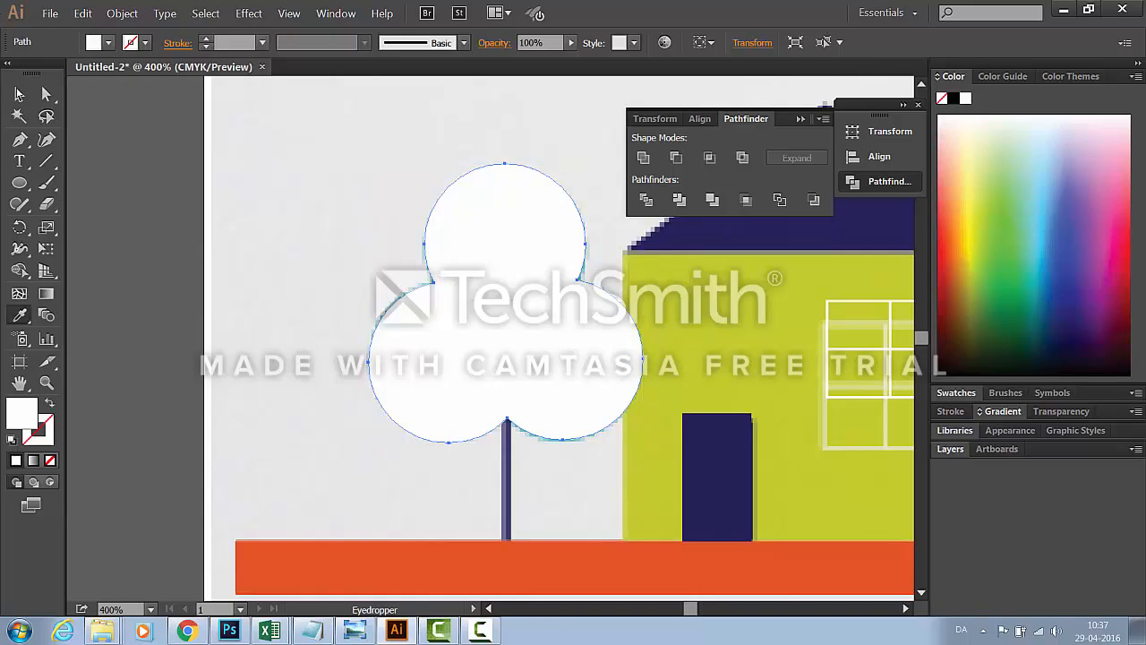
pyautogui.press('v')
pyautogui.moveTo(550, 278); pyautogui.dragTo(606, 284)
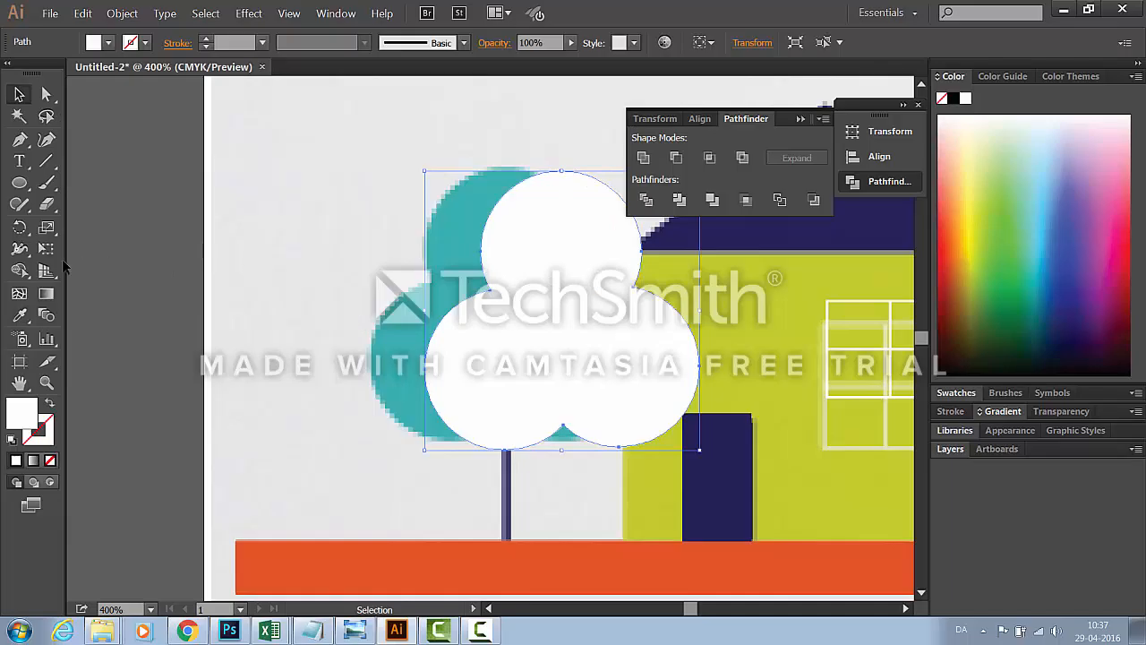
pyautogui.click(20, 315)
pyautogui.click(403, 309)
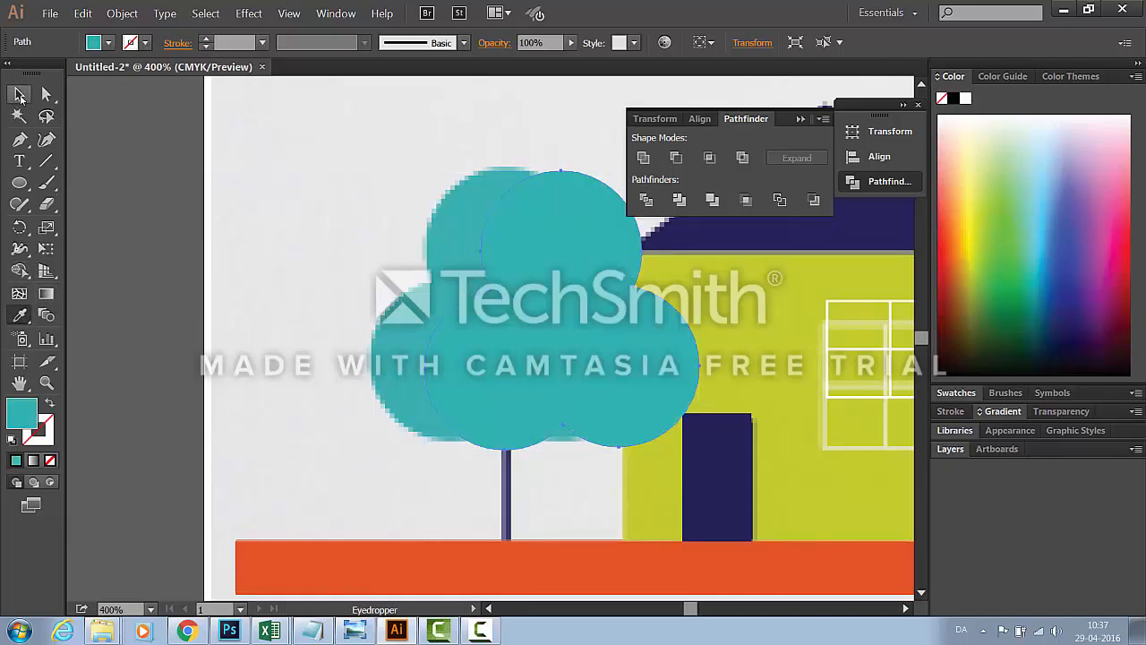
pyautogui.click(19, 94)
pyautogui.moveTo(568, 346); pyautogui.dragTo(513, 339)
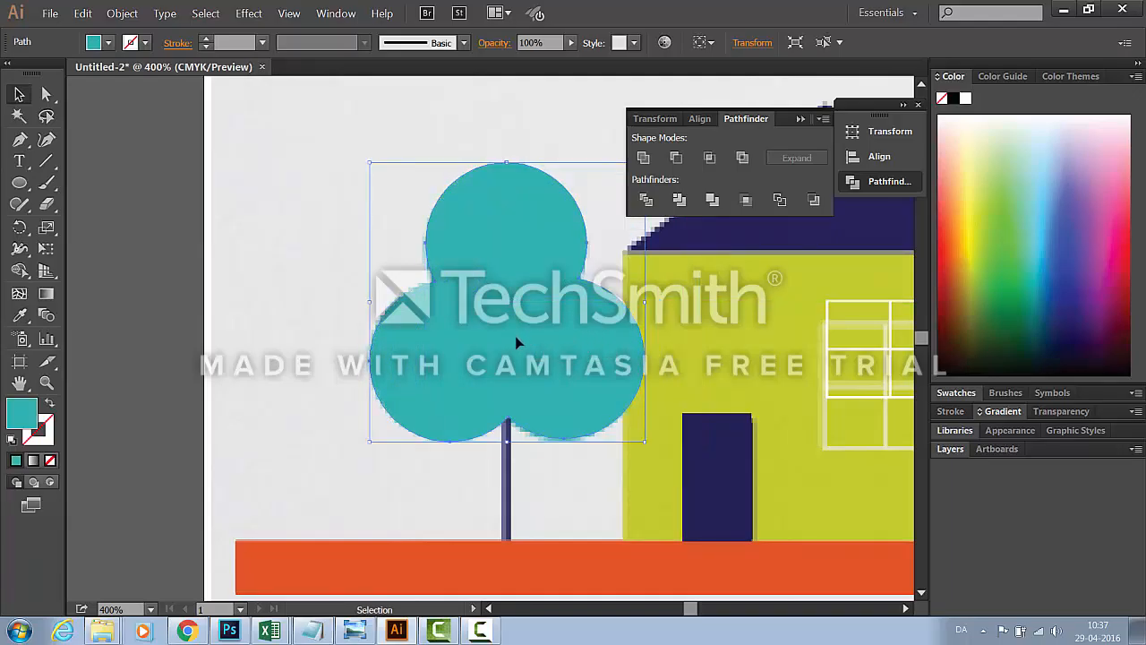
# Send the teal tree crown to the back
pyautogui.rightClick(515, 341)
pyautogui.moveTo(547, 524)
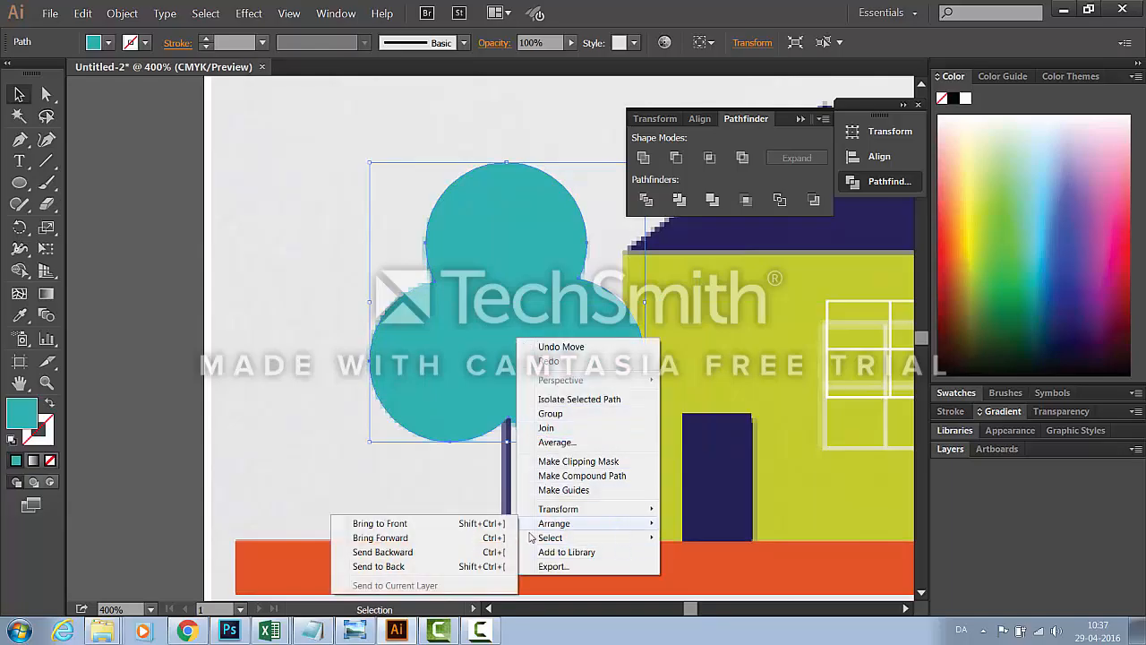
pyautogui.click(447, 567)
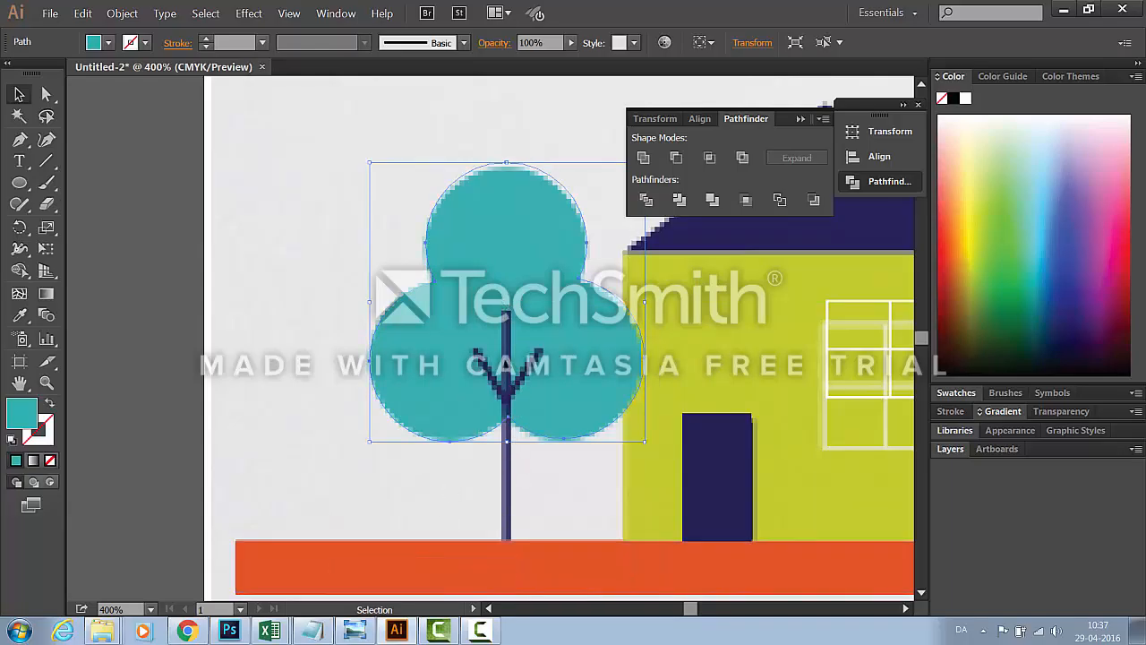
# Draw a thin vertical rectangle over the tree trunk, then narrow and nudge it to match the reference trunk
pyautogui.click(23, 185)
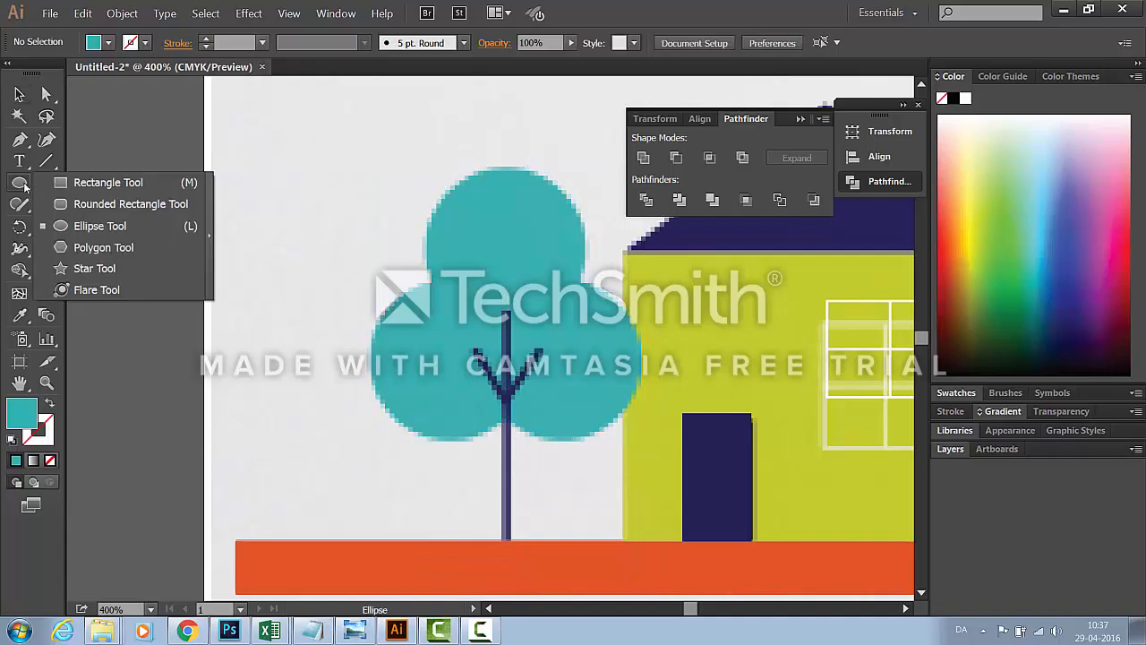
pyautogui.click(77, 183)
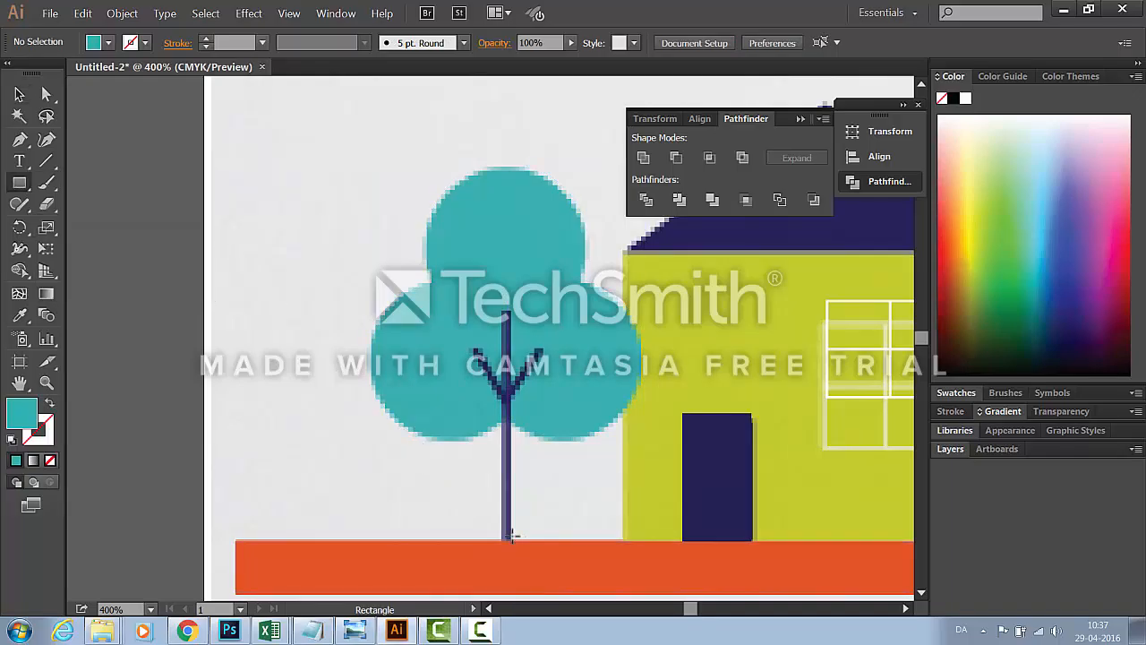
pyautogui.moveTo(512, 536)
pyautogui.mouseDown()
pyautogui.moveTo(497, 473)
pyautogui.moveTo(499, 308)
pyautogui.mouseUp()
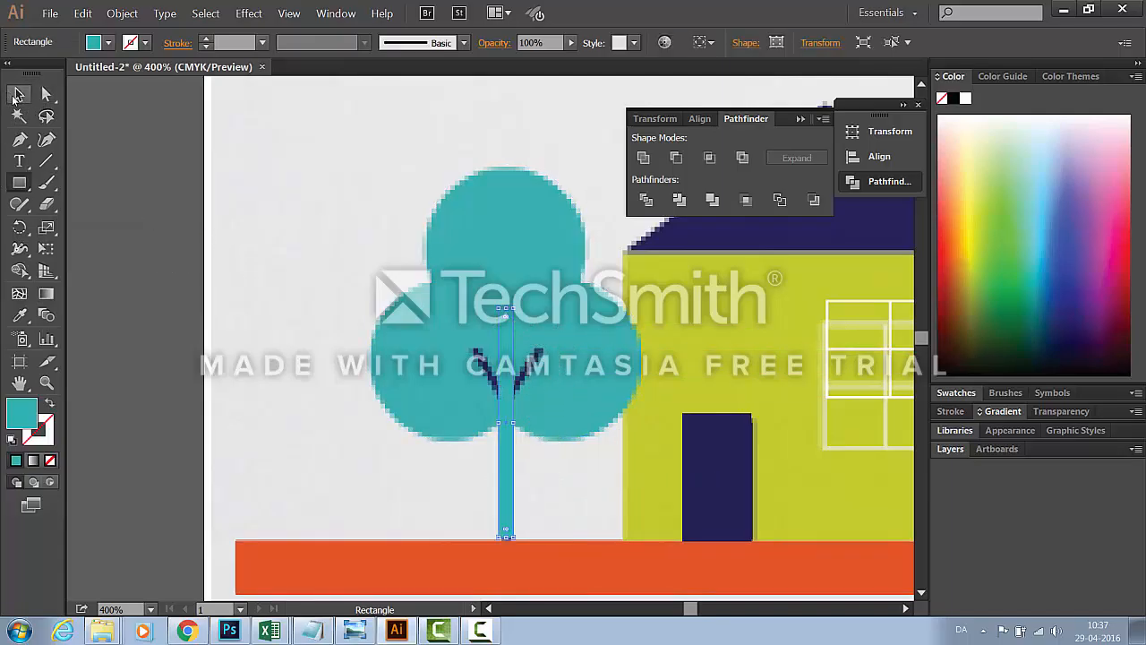
pyautogui.click(18, 94)
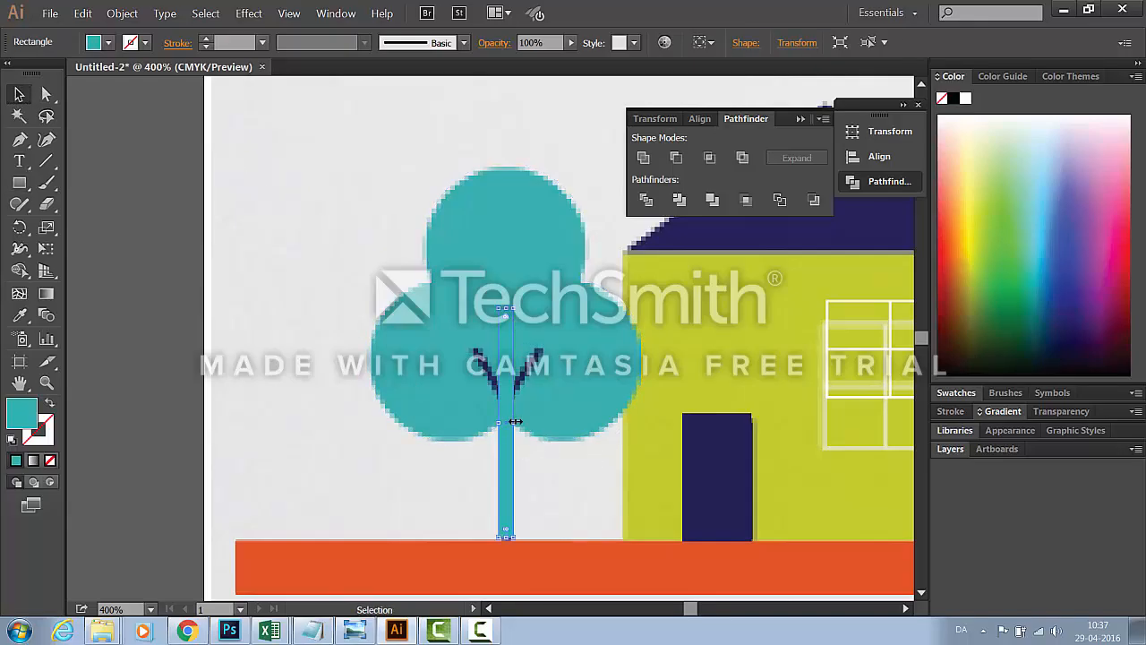
pyautogui.moveTo(513, 423); pyautogui.dragTo(511, 423)
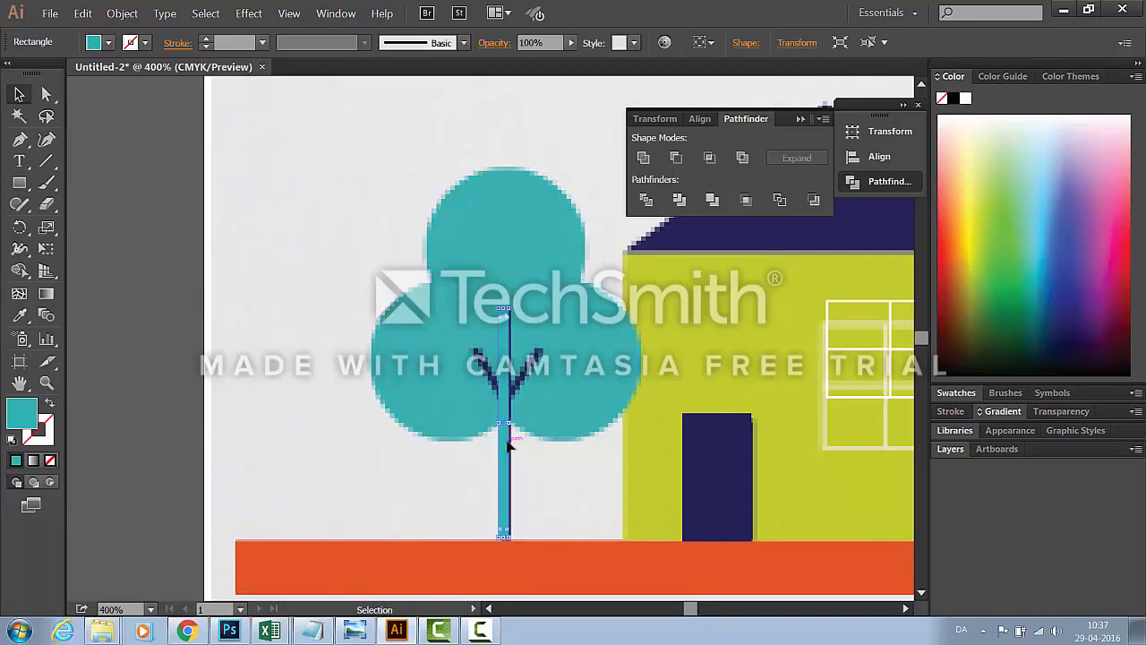
pyautogui.press('Right')
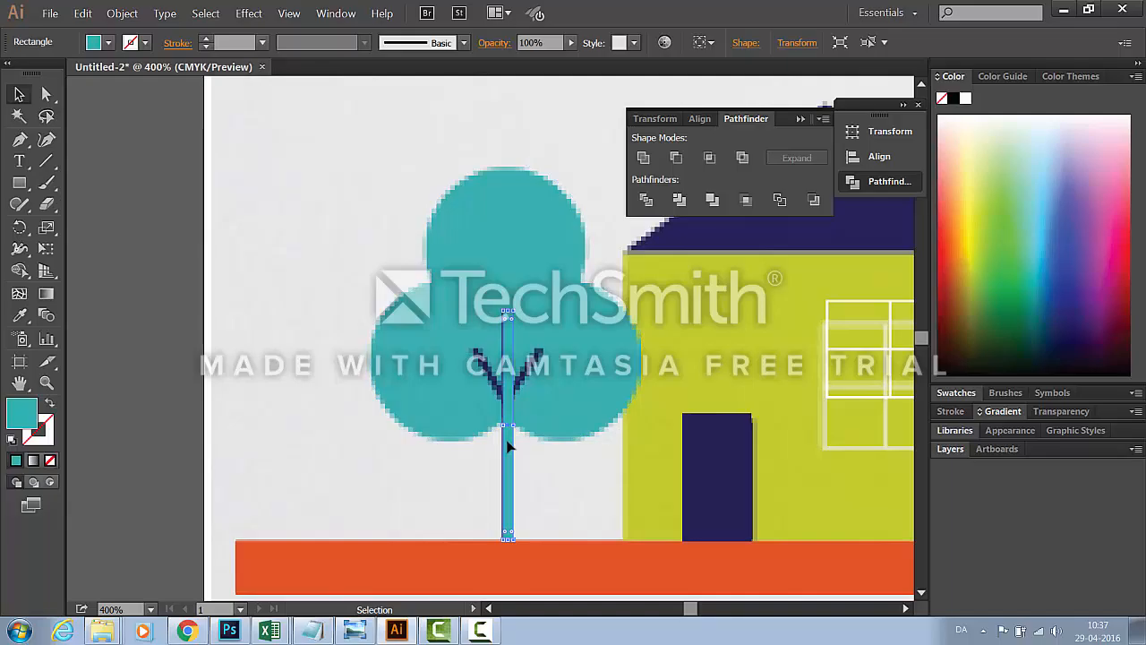
pyautogui.press('Left')
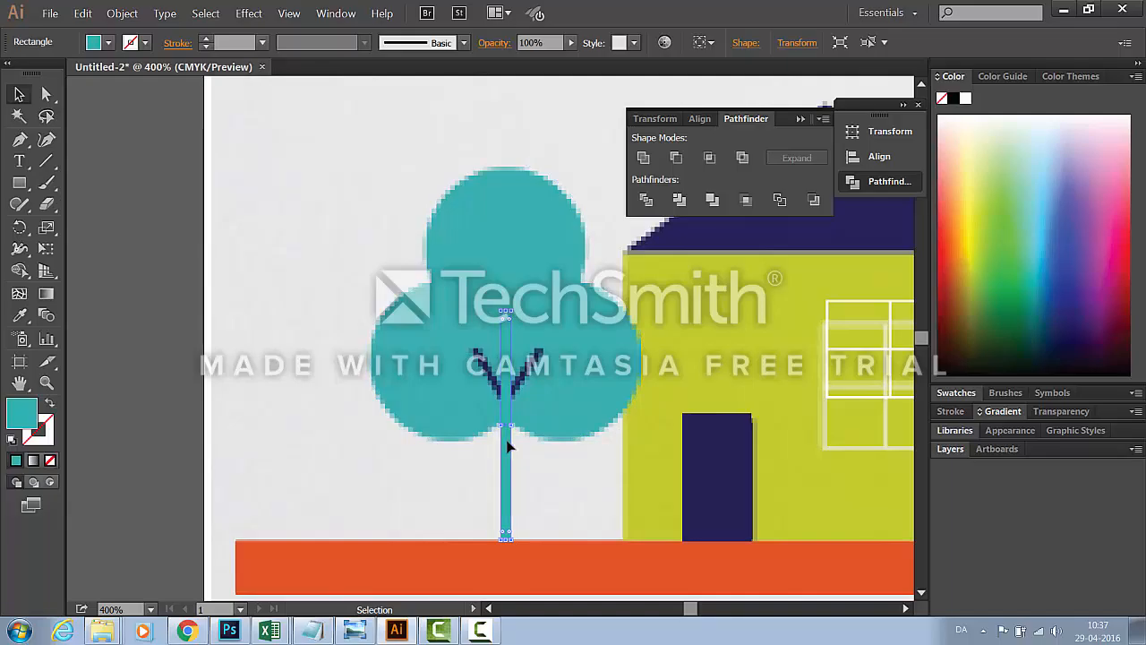
# Fill the trunk rectangle with the dark blue sampled from the reference tree
pyautogui.click(20, 314)
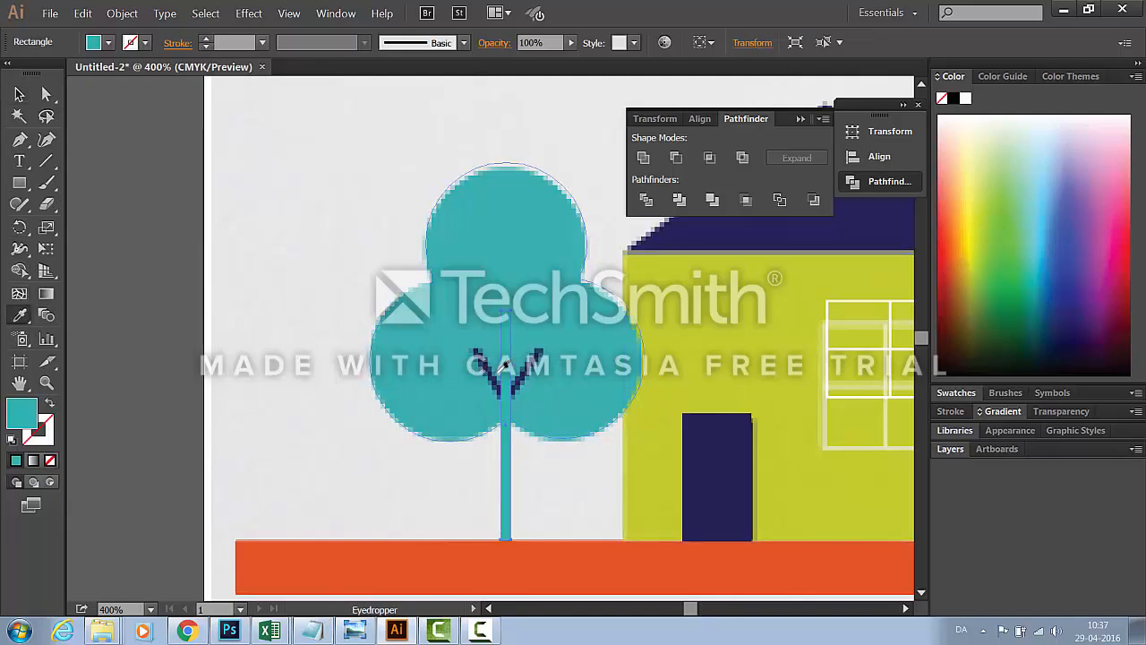
pyautogui.click(502, 372)
pyautogui.press('v')
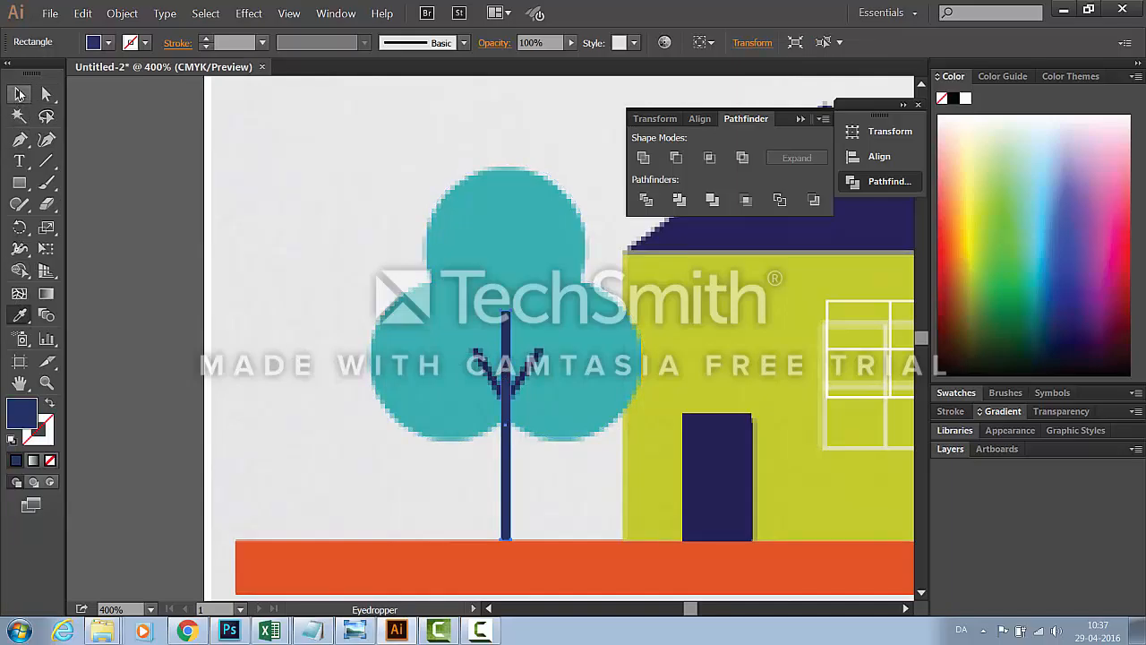
# Duplicate the trunk rectangle, shorten the copy to branch length, and place it over the reference tree's left branch
pyautogui.press('a')
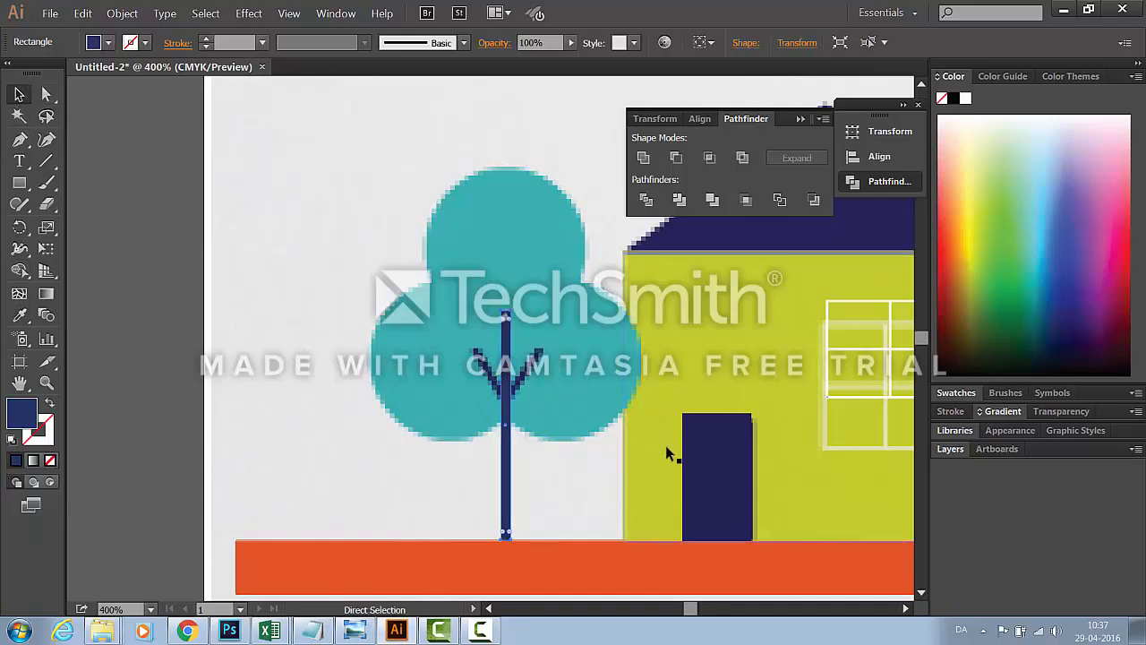
pyautogui.hotkey('ctrl', 'c')
pyautogui.hotkey('ctrl', 'v')
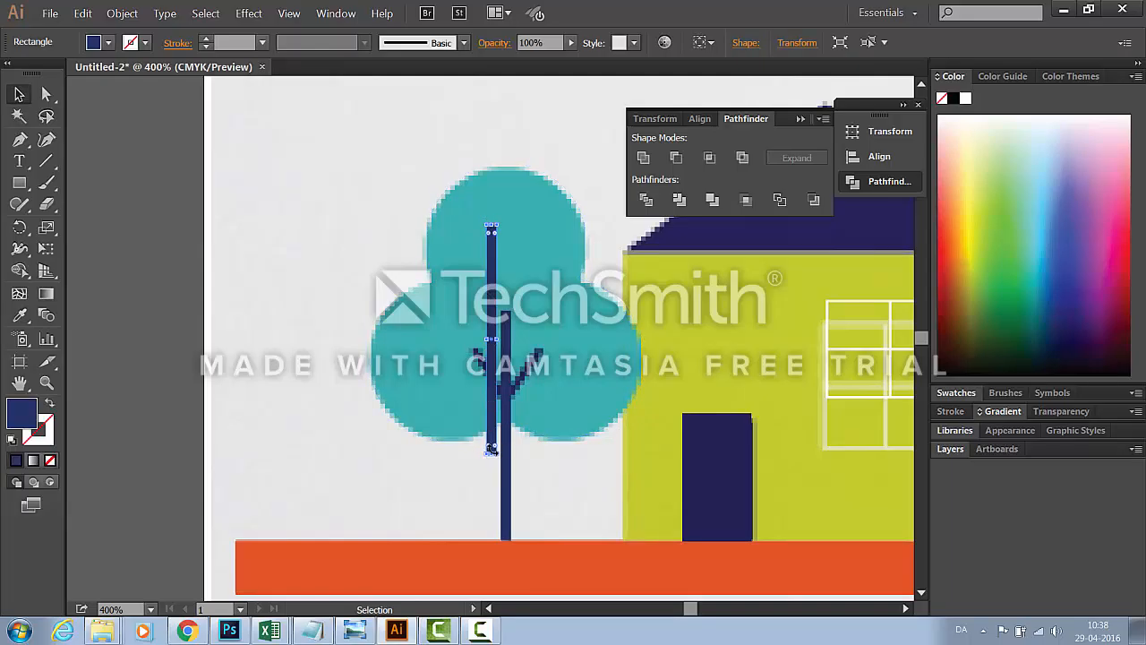
pyautogui.hotkey('ctrl', '+')
pyautogui.hotkey('ctrl', '+')
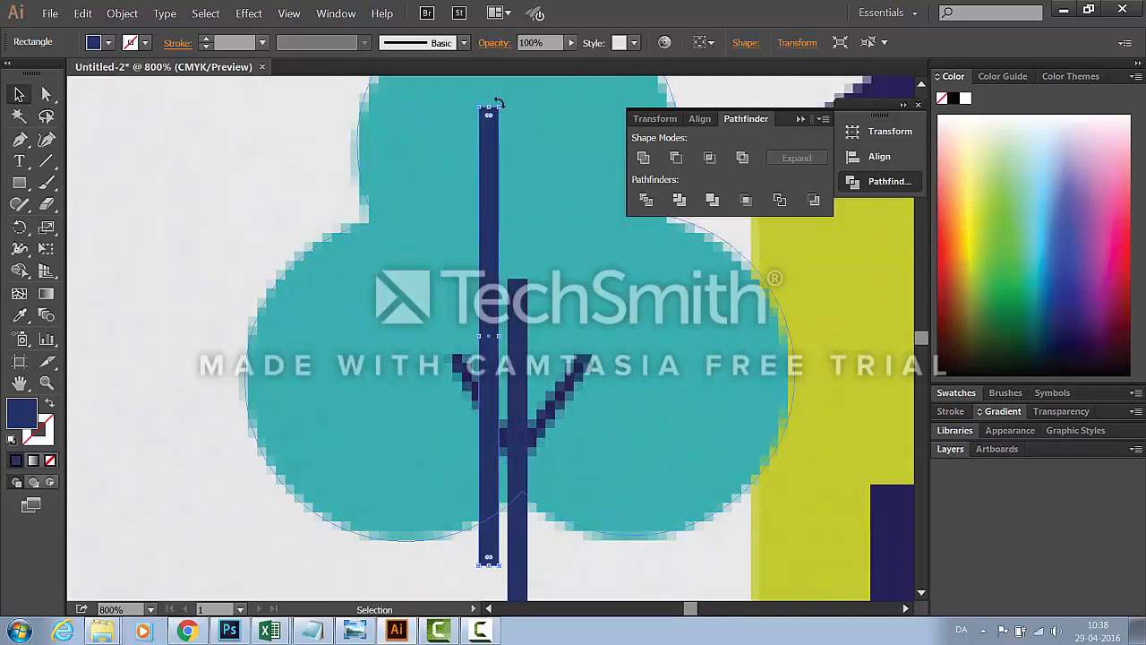
pyautogui.moveTo(488, 112); pyautogui.dragTo(502, 324)
pyautogui.hotkey('ctrl', 'z')
pyautogui.moveTo(490, 106); pyautogui.dragTo(480, 386)
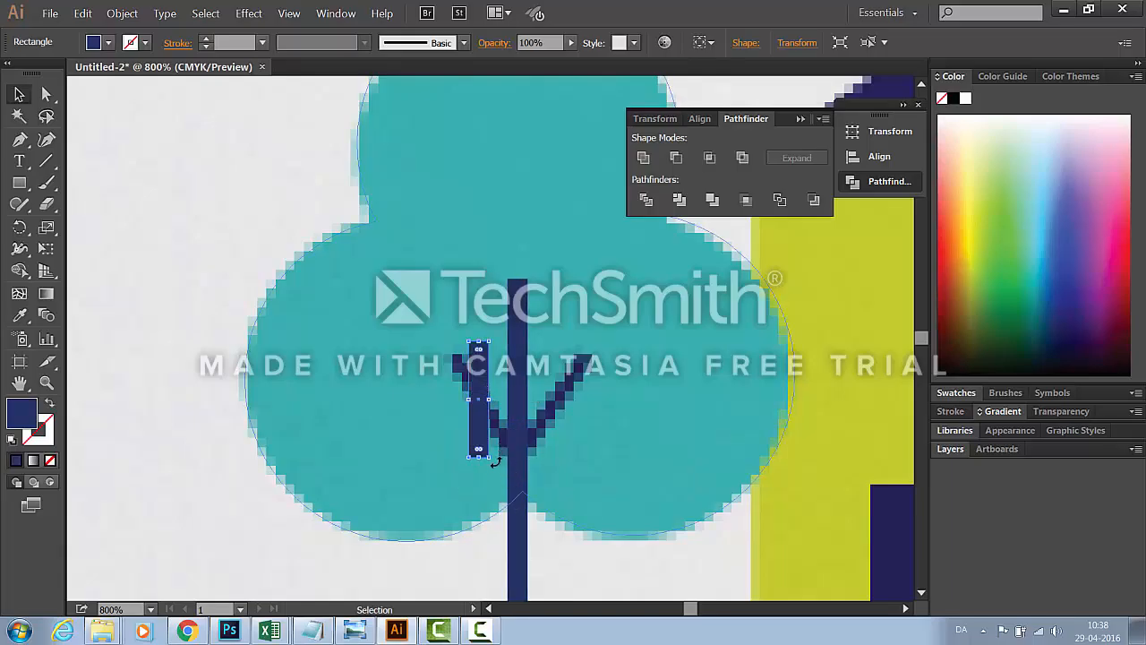
# Rotate the short trunk copy counterclockwise so it slants up and away from the trunk like the reference's left branch
pyautogui.moveTo(494, 465); pyautogui.dragTo(535, 465)
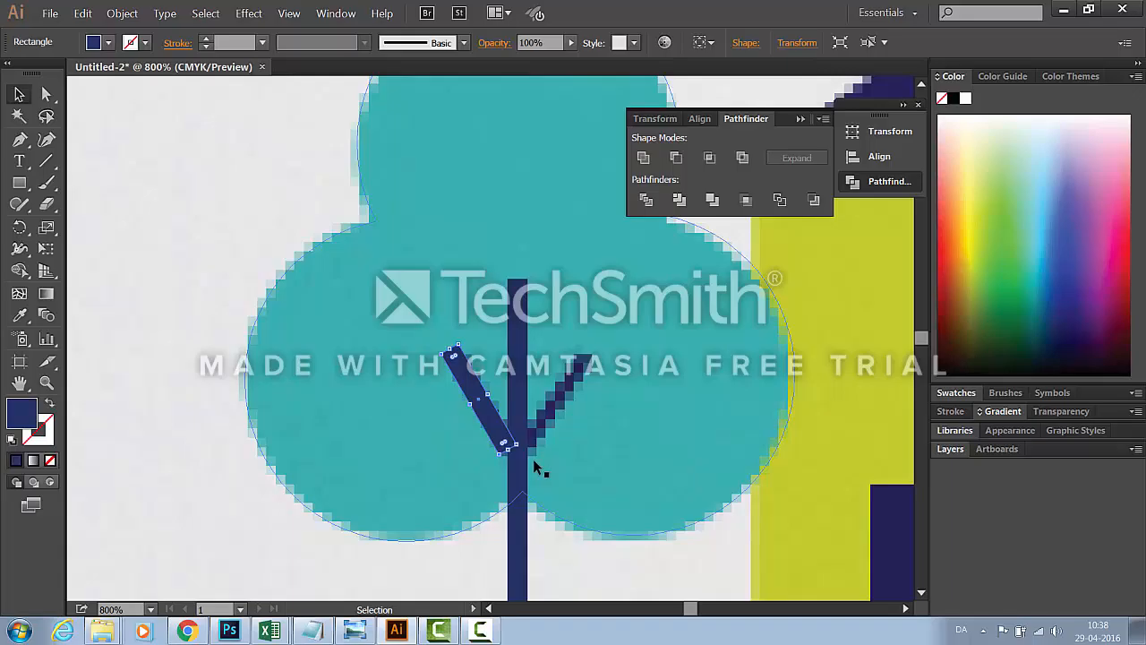
pyautogui.hotkey('ctrl', 'z')
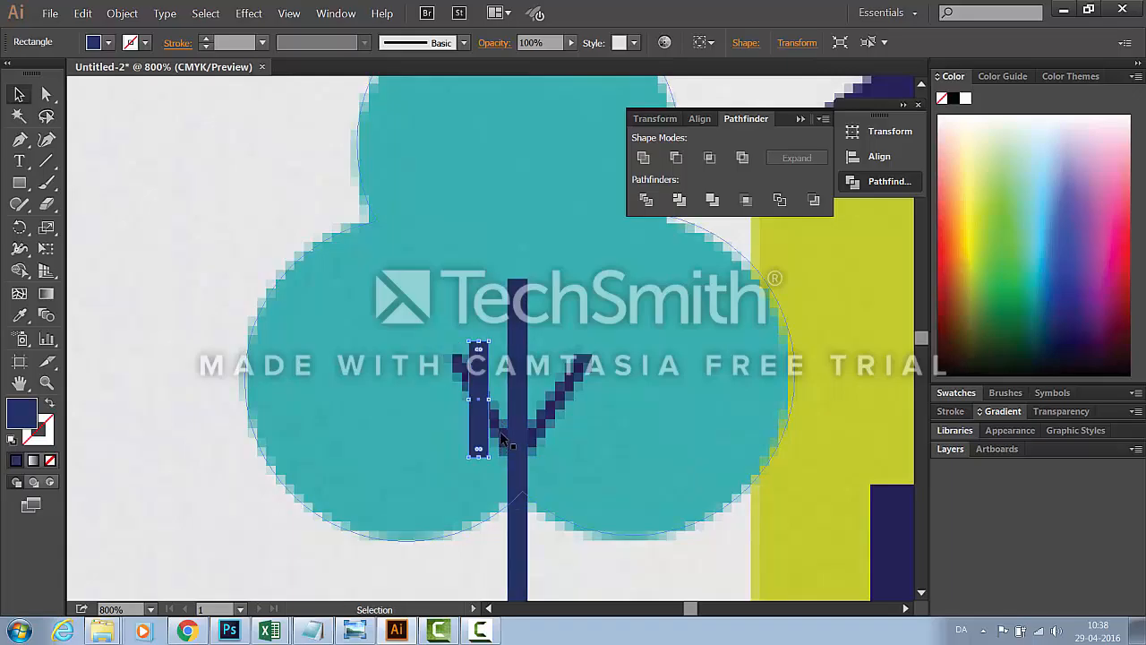
pyautogui.rightClick(489, 421)
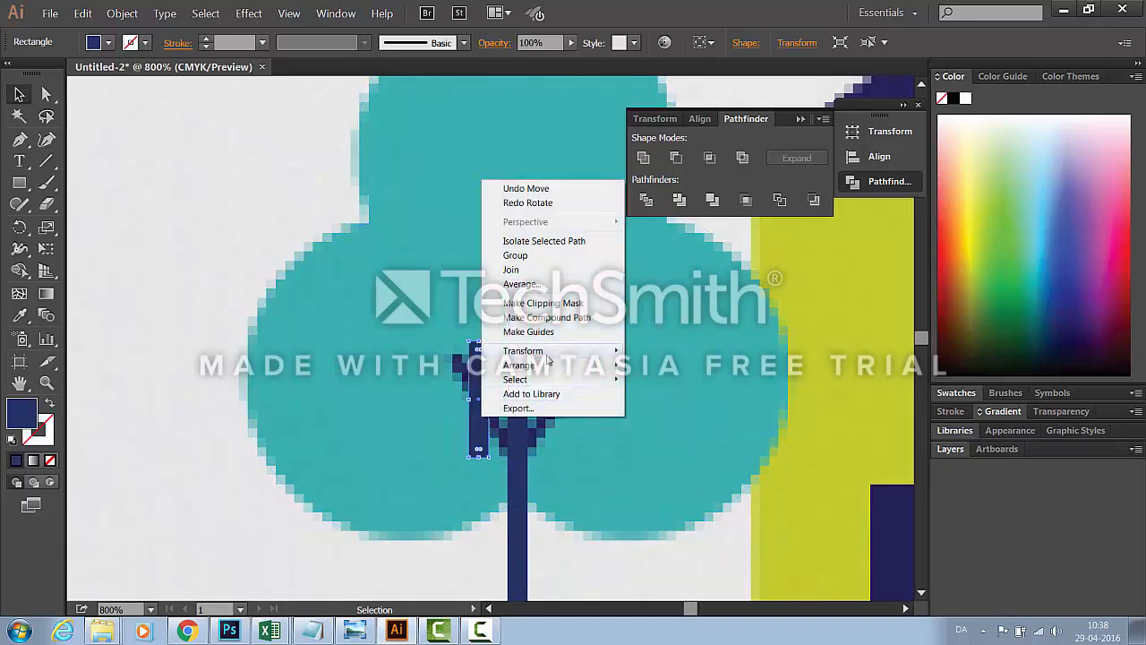
pyautogui.moveTo(548, 356)
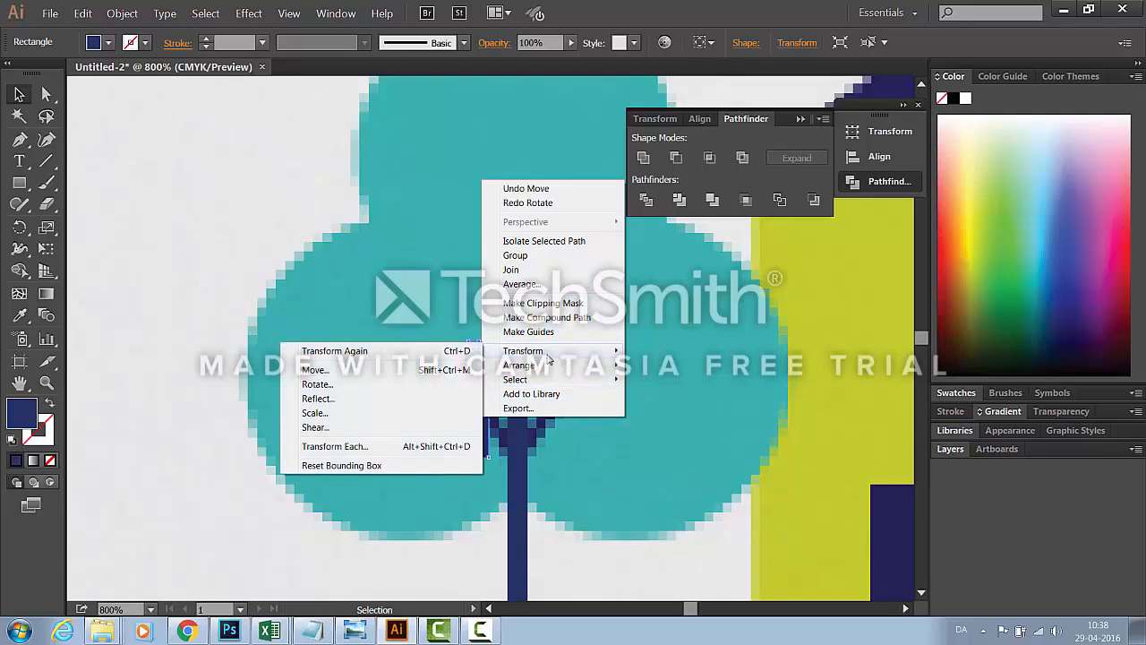
pyautogui.click(336, 387)
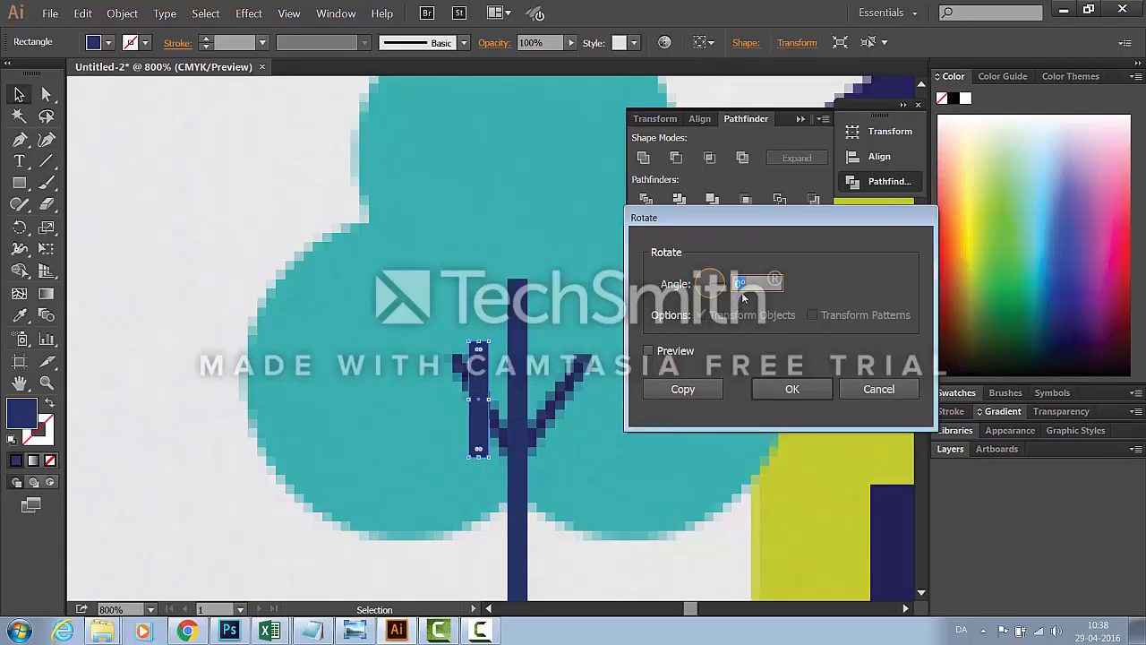
pyautogui.click(672, 352)
pyautogui.write('10')
pyautogui.click(649, 351)
pyautogui.click(648, 351)
pyautogui.click(649, 351)
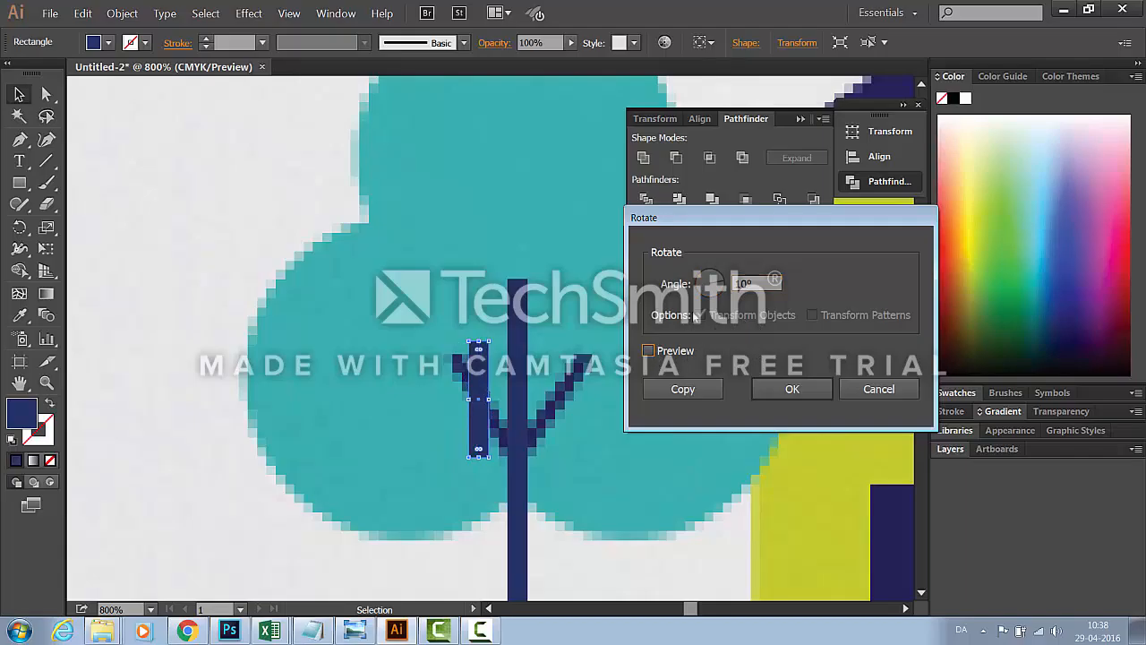
pyautogui.click(713, 283)
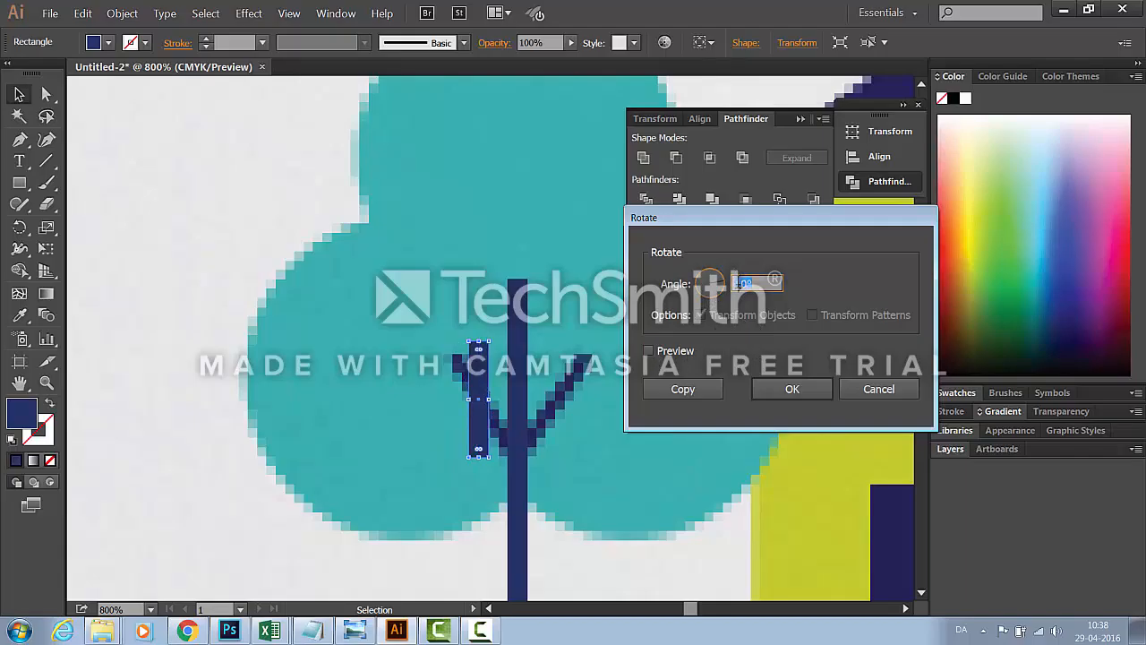
pyautogui.write('15')
pyautogui.click(649, 351)
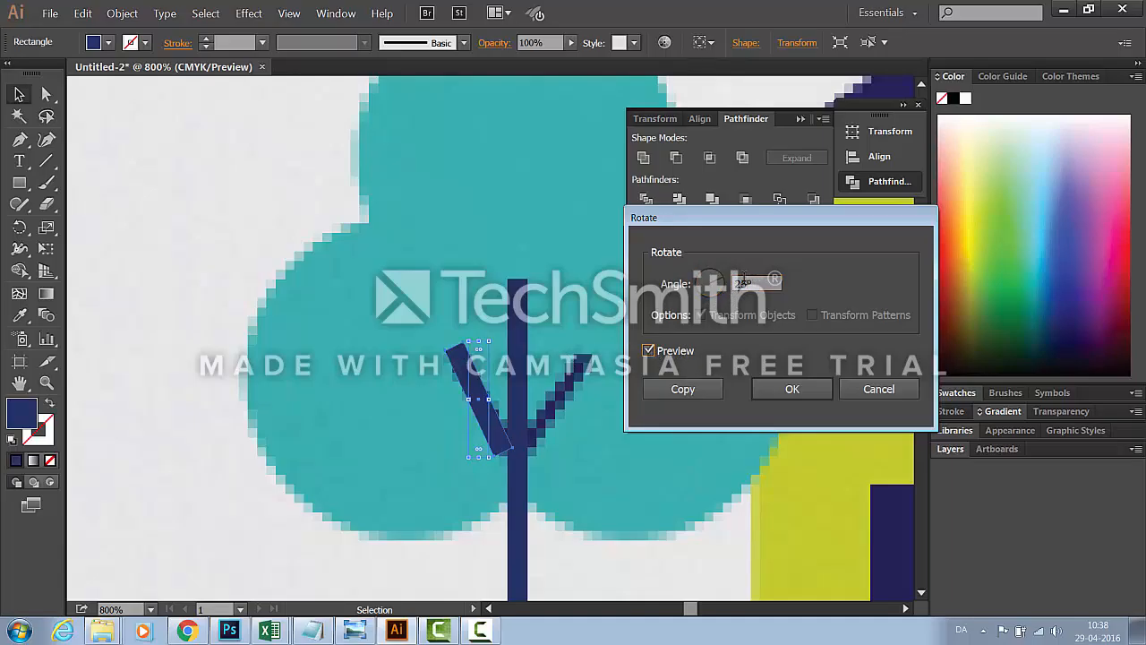
pyautogui.click(794, 387)
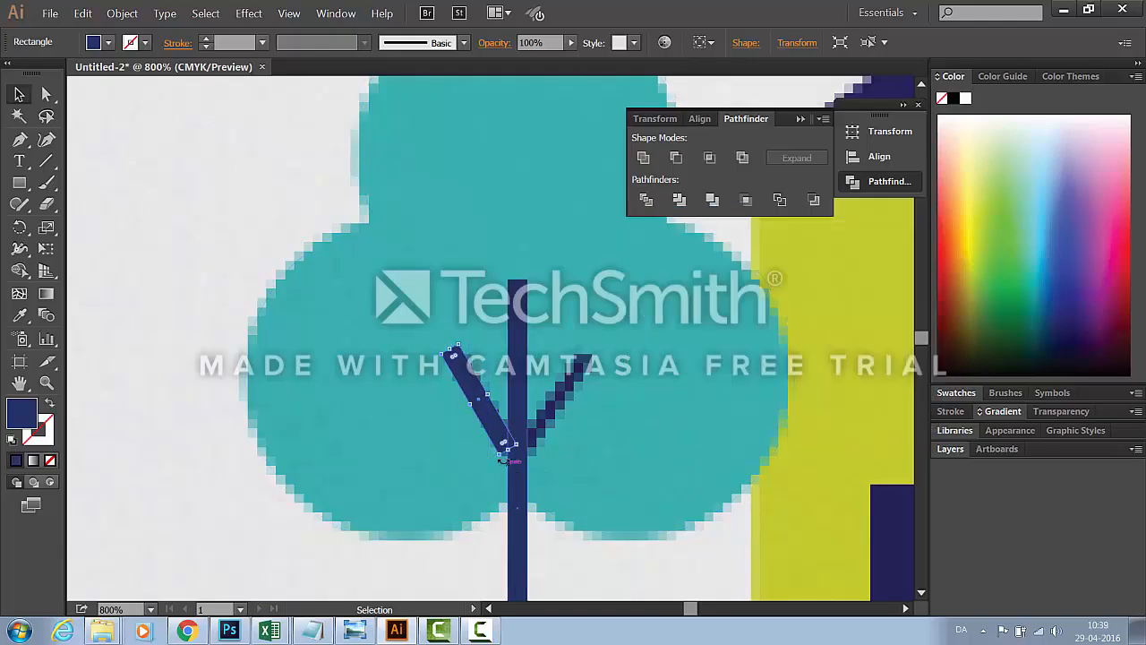
pyautogui.moveTo(524, 446); pyautogui.dragTo(530, 439)
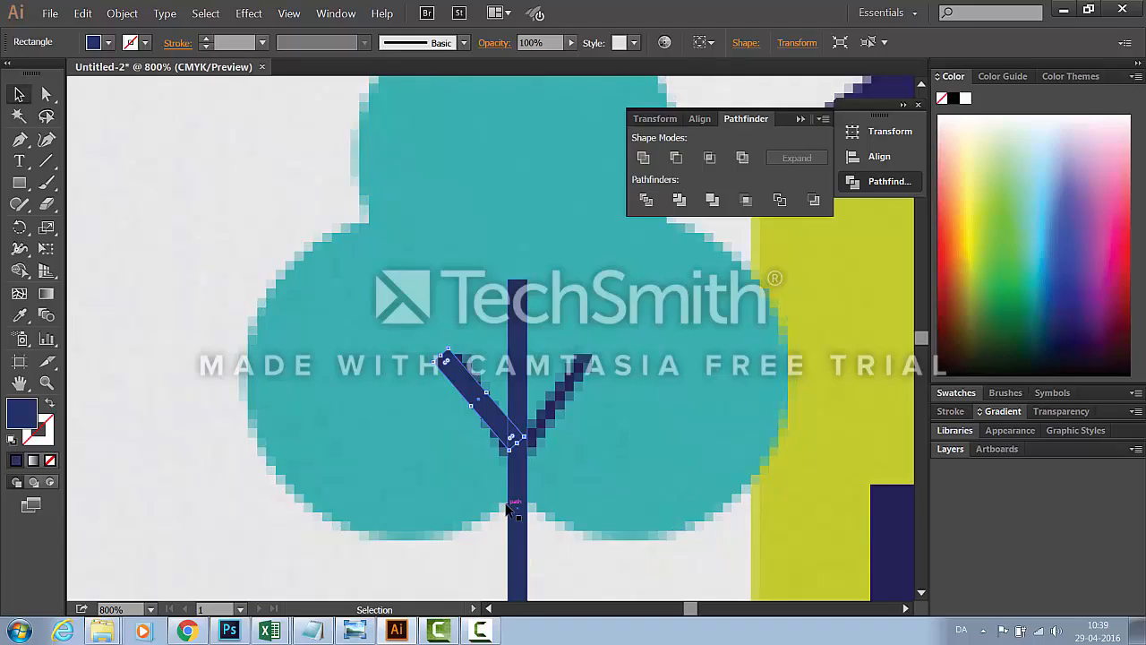
# Duplicate the slanted left branch and place the copy just above the original
pyautogui.press('ctrl')
pyautogui.press('ctrl')
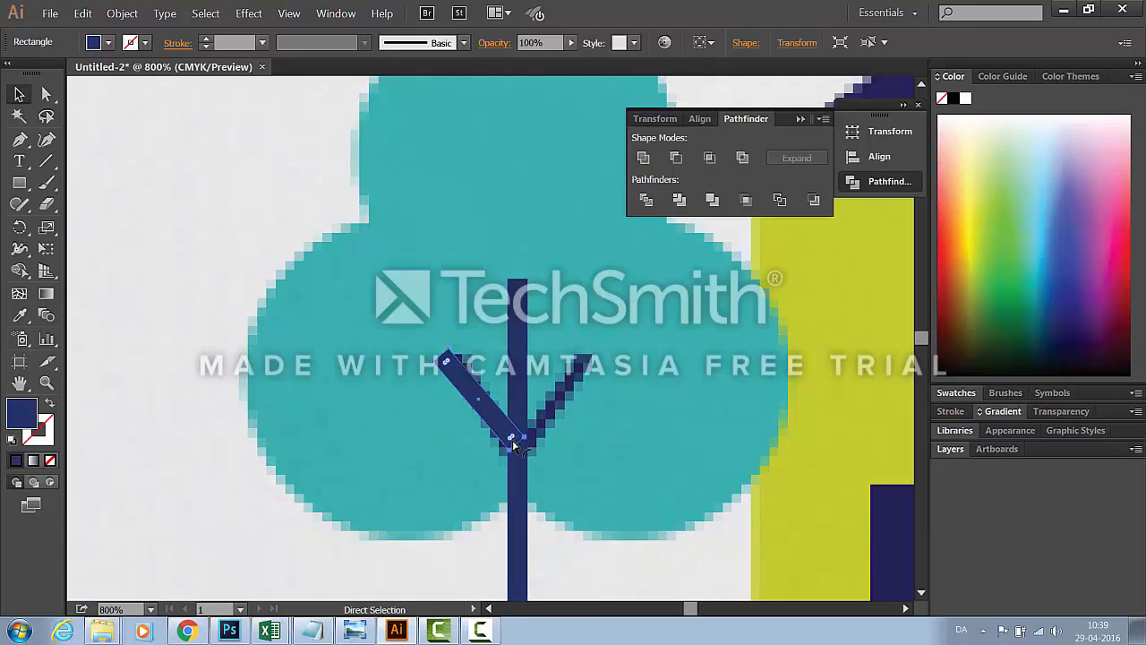
pyautogui.moveTo(513, 443); pyautogui.dragTo(521, 378)
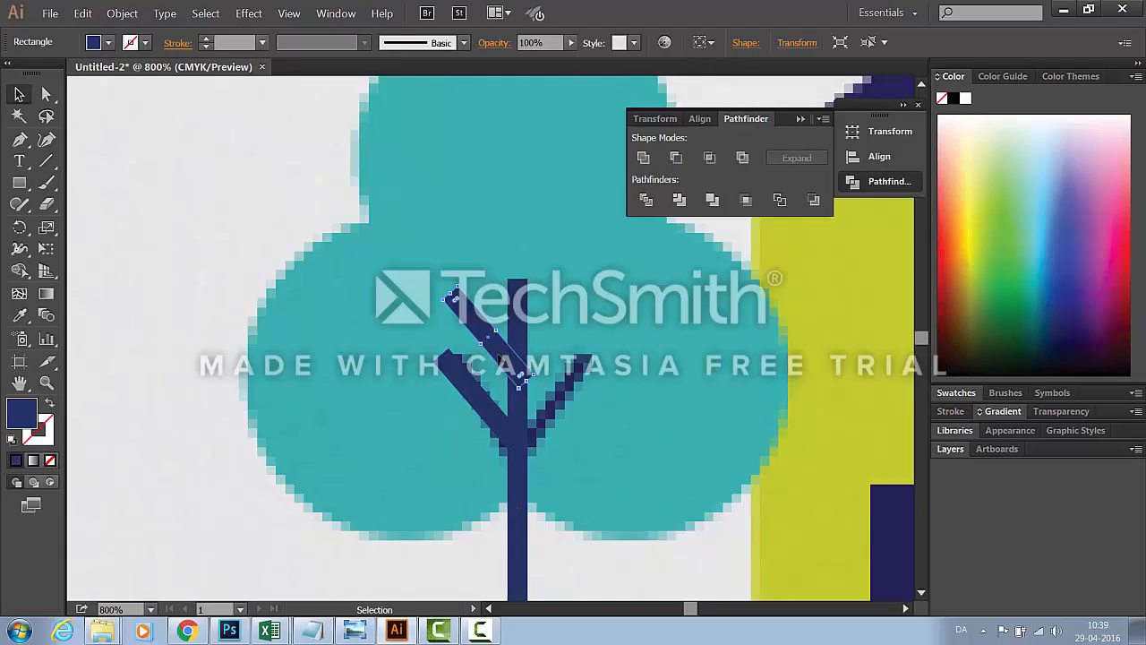
# Reflect the branch copy across the vertical axis and move it over the reference tree's right branch
pyautogui.rightClick(499, 356)
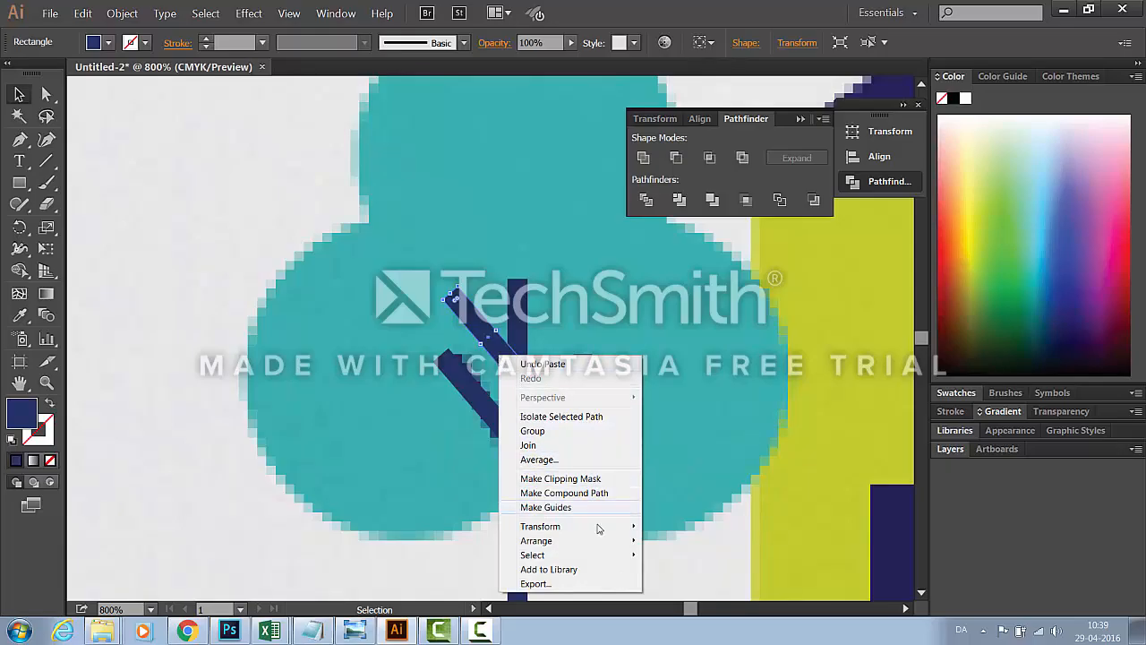
pyautogui.moveTo(602, 530)
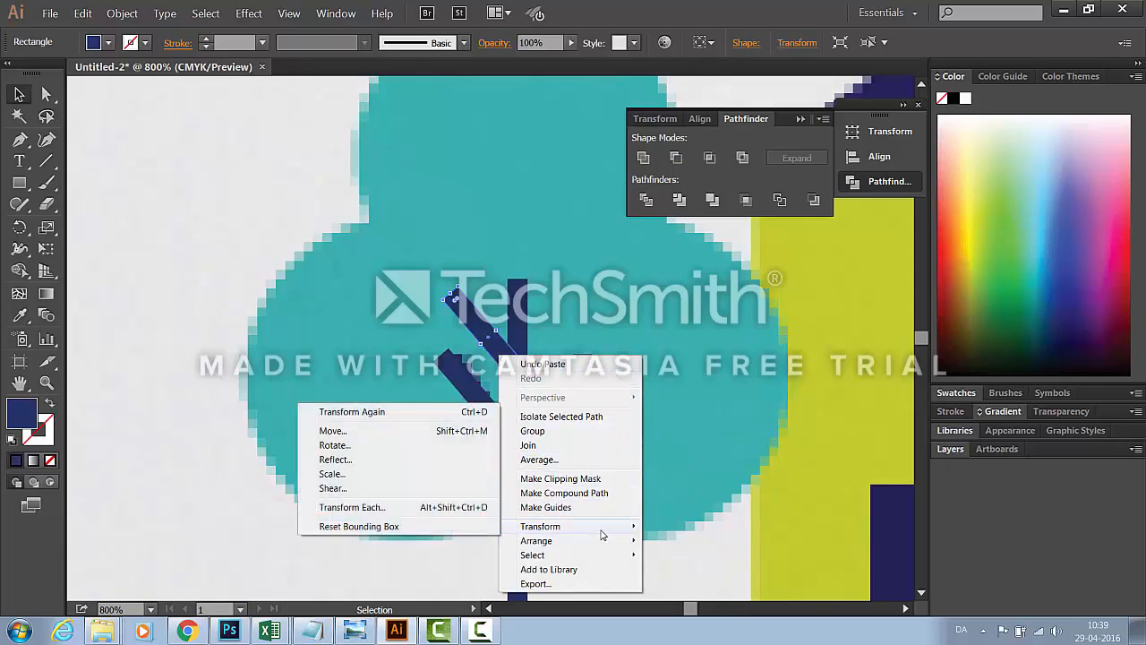
pyautogui.click(397, 461)
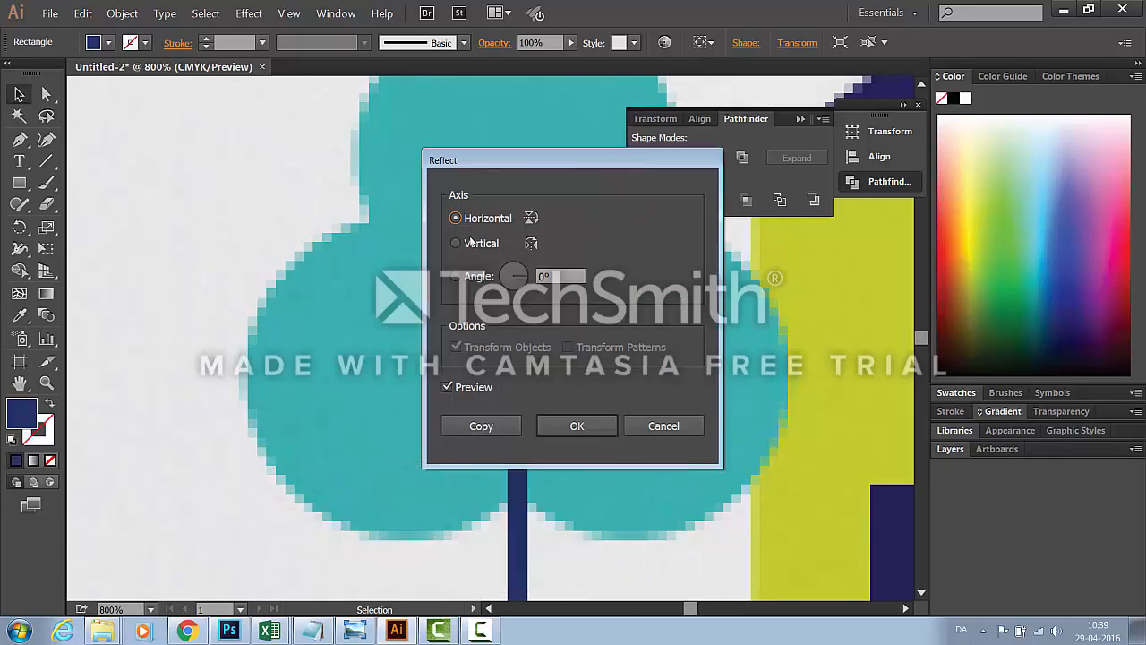
pyautogui.click(469, 243)
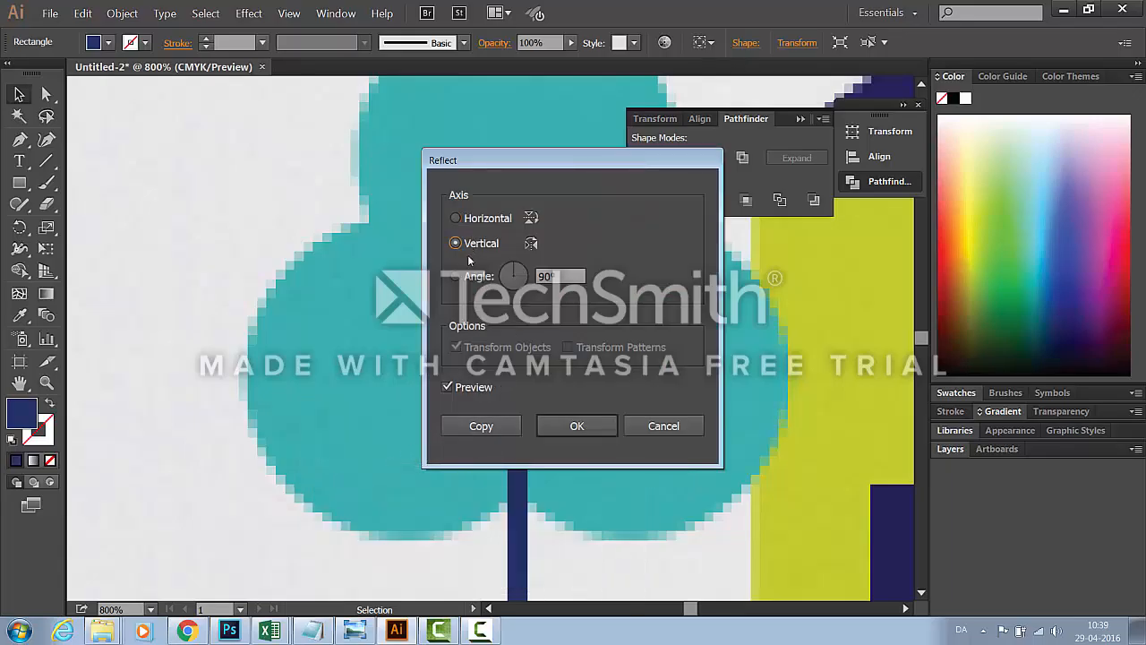
pyautogui.click(577, 426)
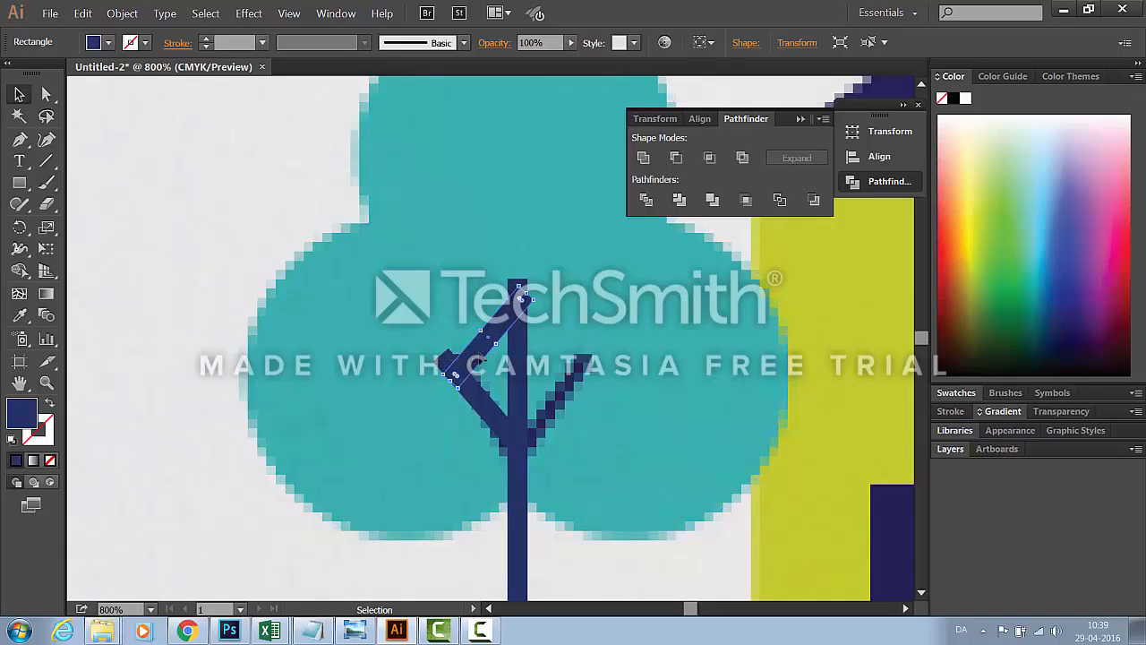
pyautogui.moveTo(474, 359); pyautogui.dragTo(545, 419)
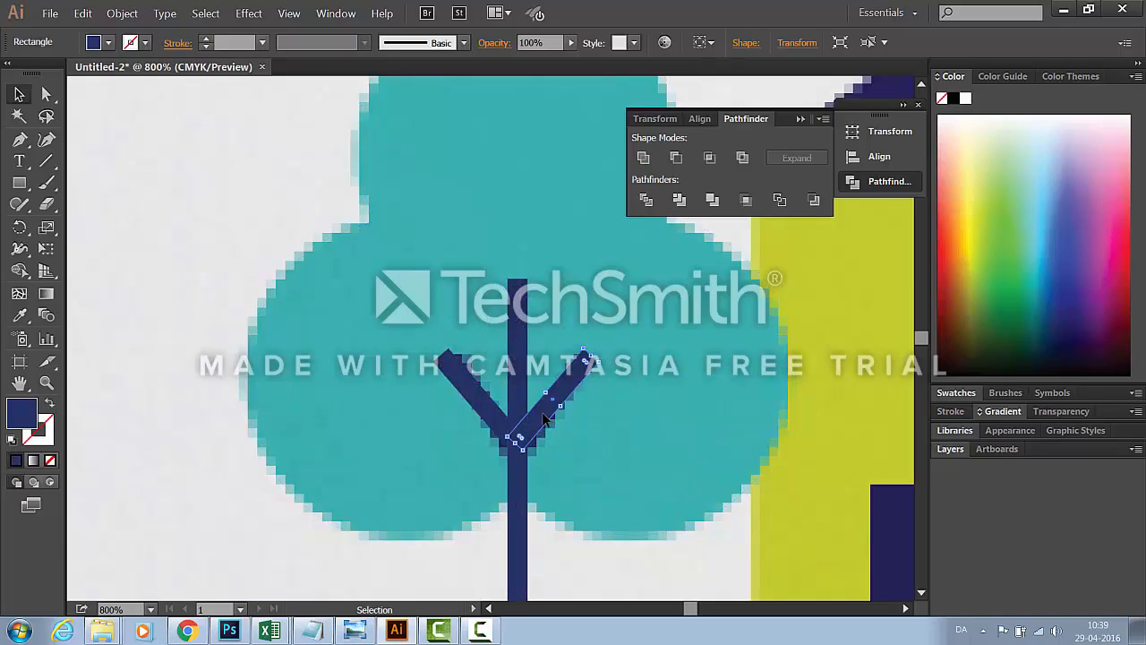
# Unite the two branches and the trunk into a single shape
pyautogui.keyDown('shift'); pyautogui.click(494, 420); pyautogui.keyUp('shift')
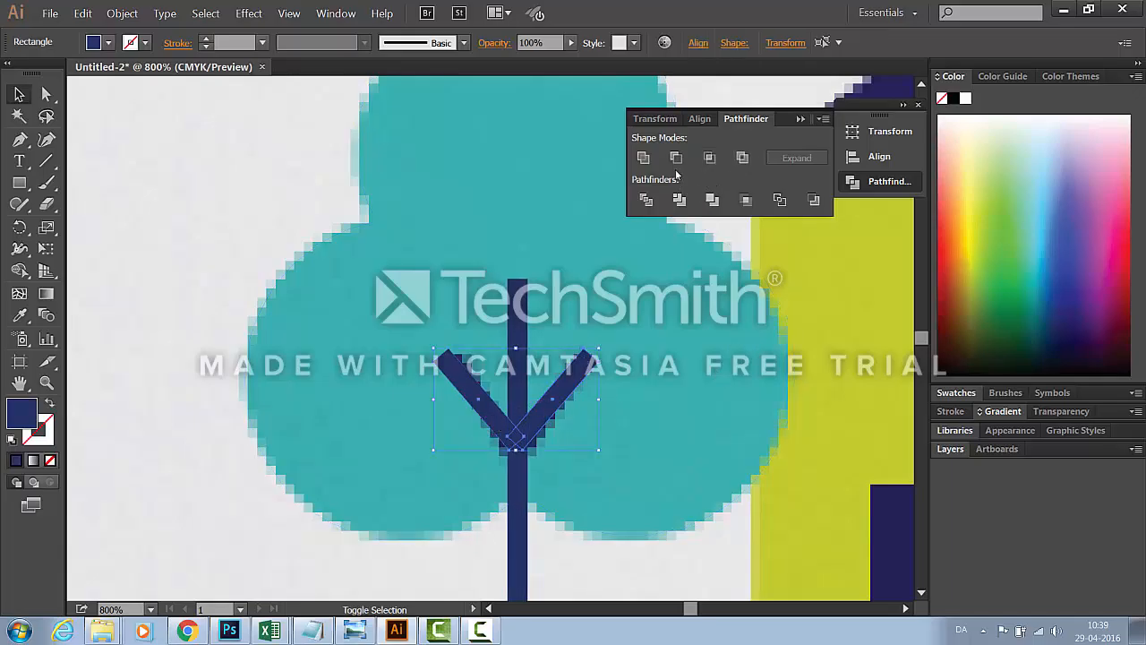
pyautogui.click(863, 158)
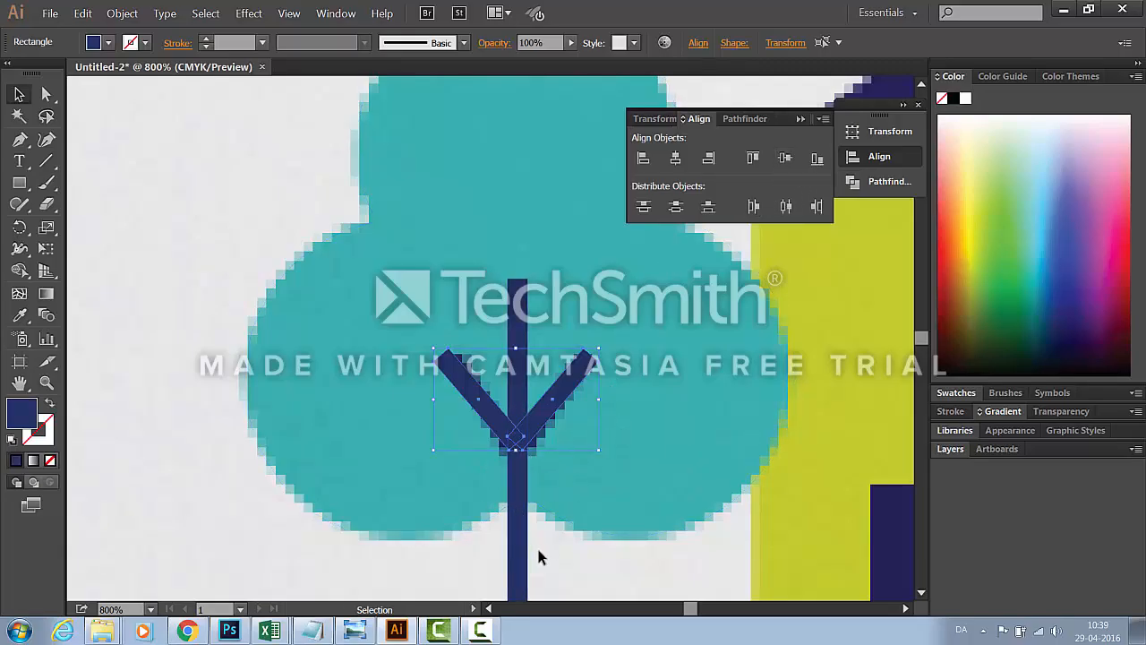
pyautogui.keyDown('shift'); pyautogui.click(512, 530); pyautogui.keyUp('shift')
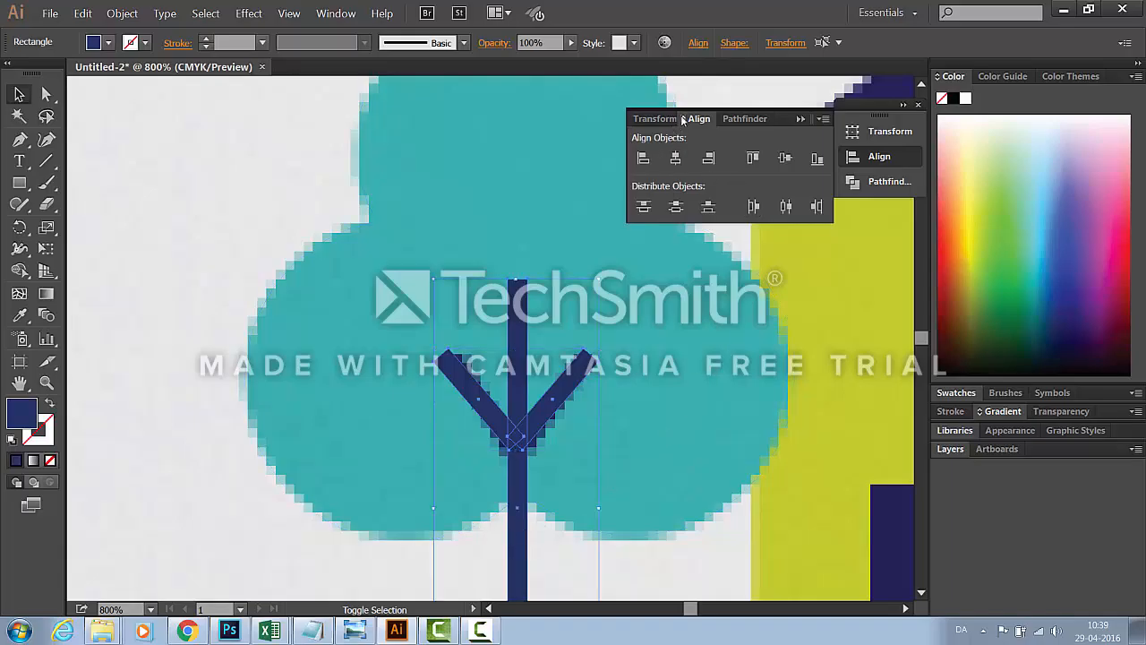
pyautogui.click(745, 119)
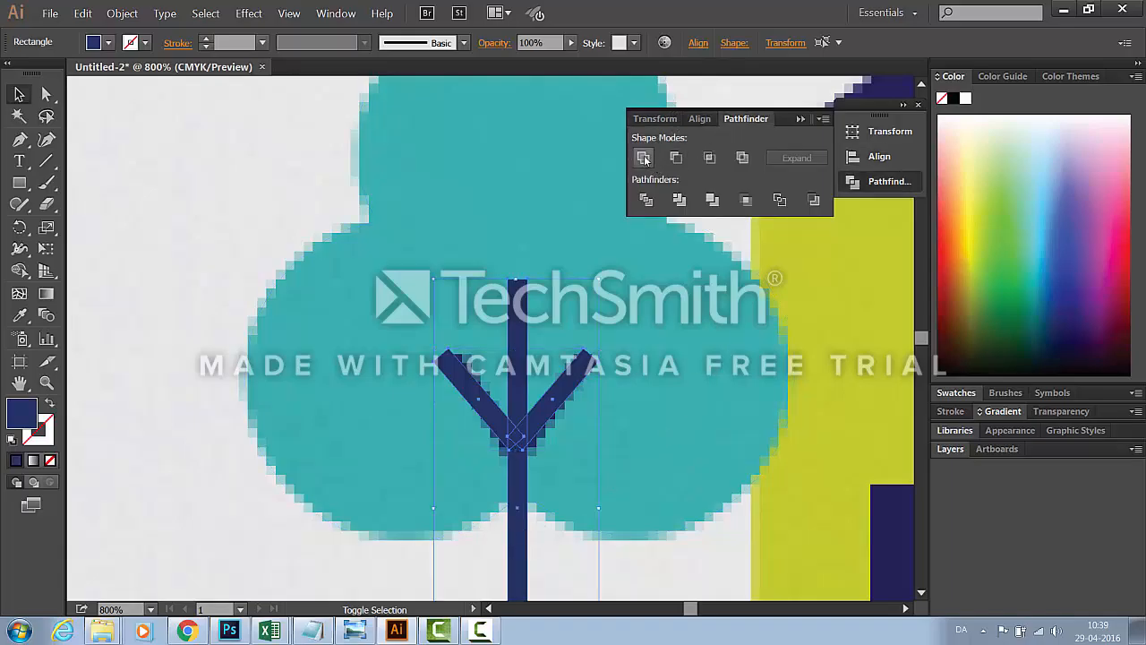
pyautogui.click(644, 158)
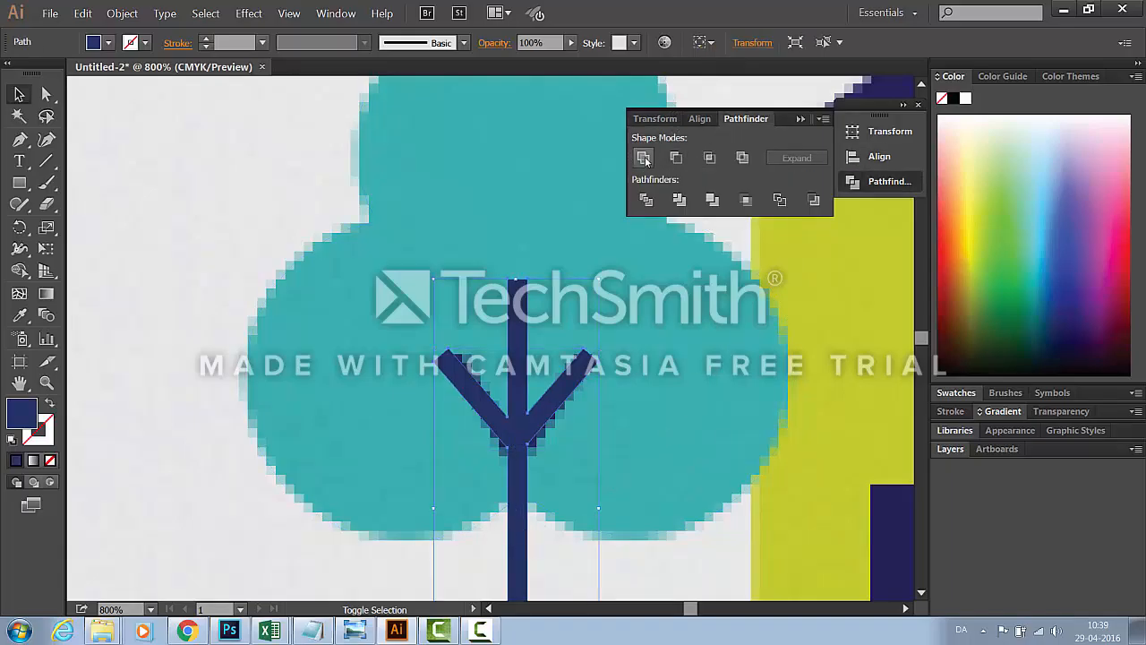
# Bring the teal crown and the united trunk to the front together, then deselect them
pyautogui.moveTo(270, 631)
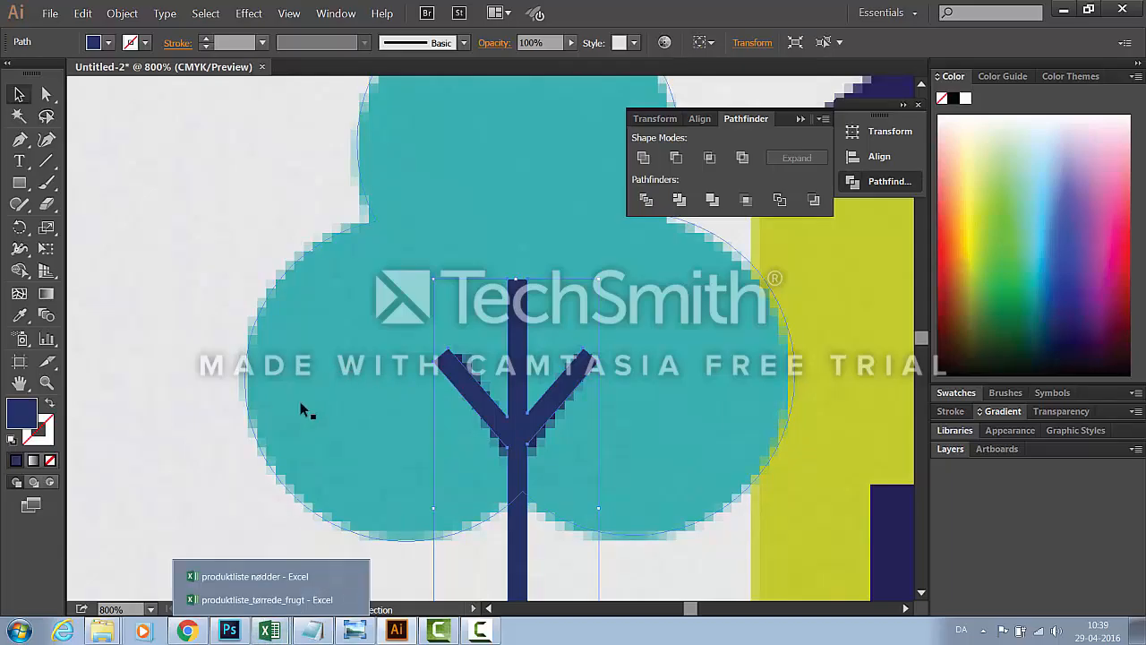
pyautogui.keyDown('shift'); pyautogui.click(259, 458); pyautogui.keyUp('shift')
pyautogui.rightClick(259, 458)
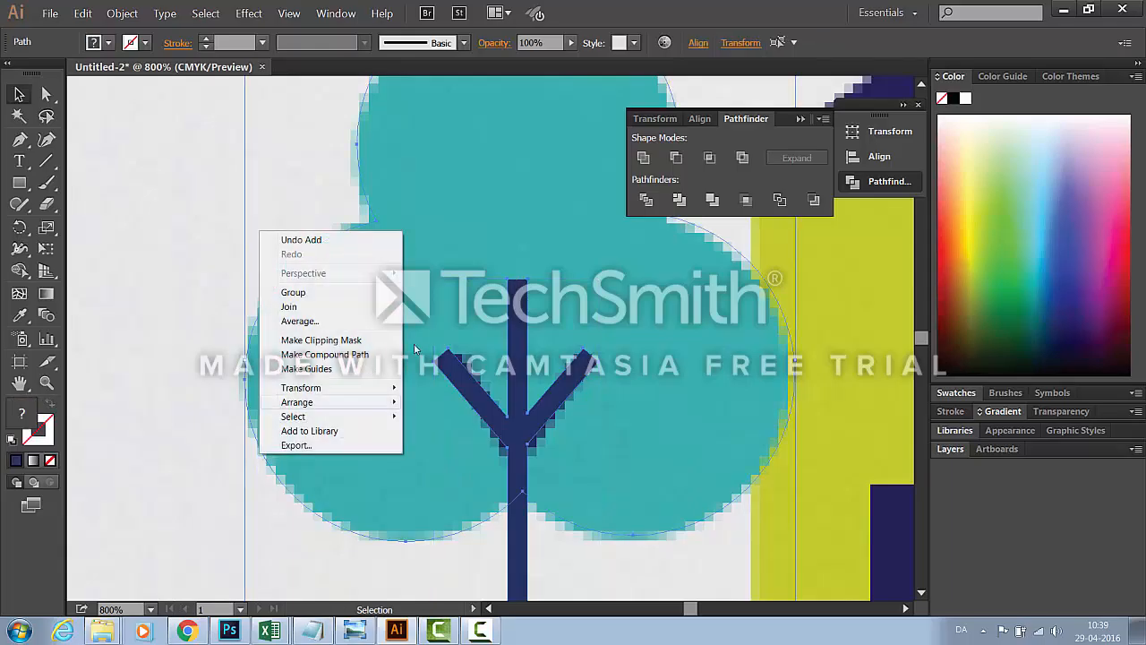
pyautogui.moveTo(271, 412)
pyautogui.click(158, 403)
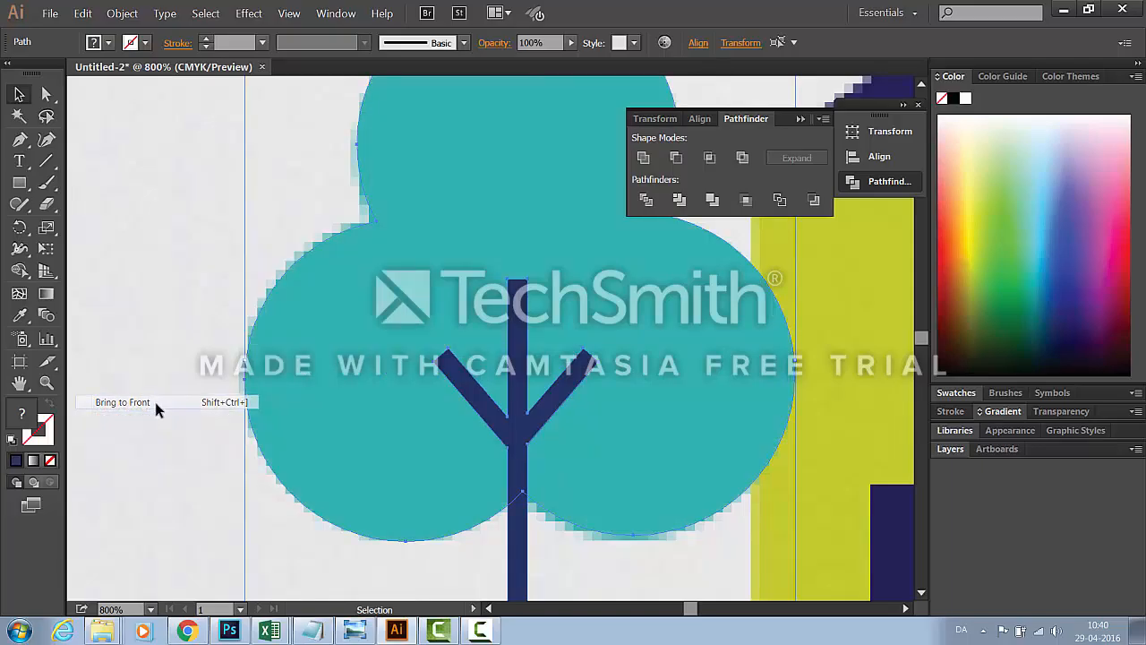
pyautogui.click(150, 492)
# Move the white four-pane window on the low house over its reference window and nudge it into exact alignment
pyautogui.hotkey('ctrl', '-')
pyautogui.hotkey('ctrl', '-')
pyautogui.hotkey('ctrl', '-')
pyautogui.hotkey('ctrl', '-')
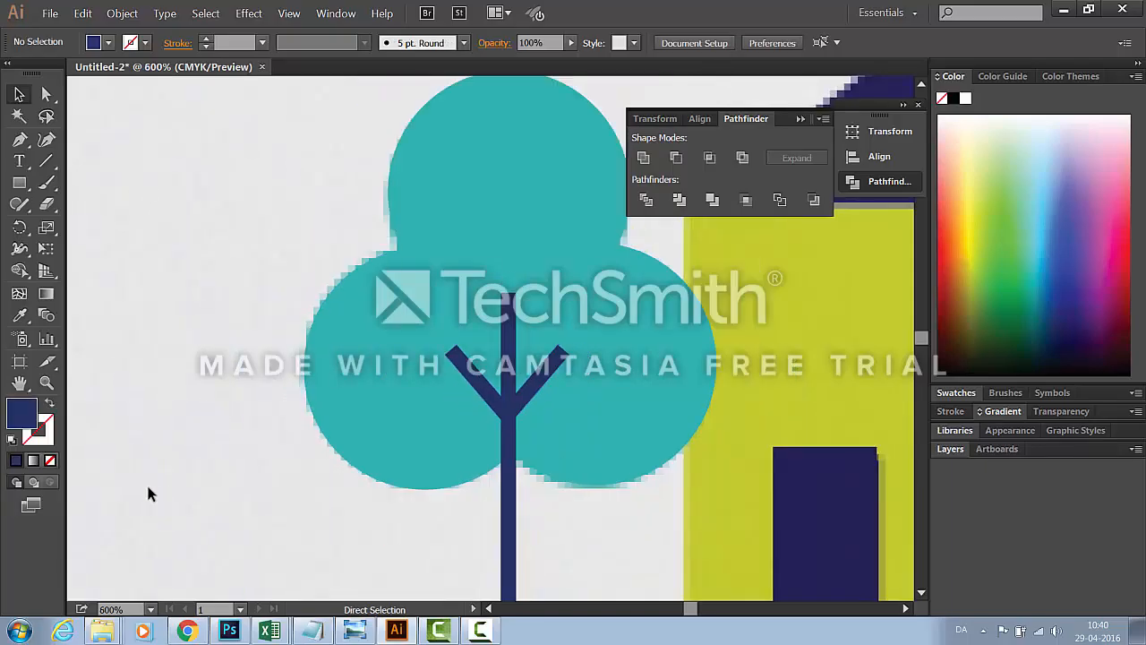
pyautogui.press('space')
pyautogui.moveTo(650, 526); pyautogui.dragTo(412, 565)
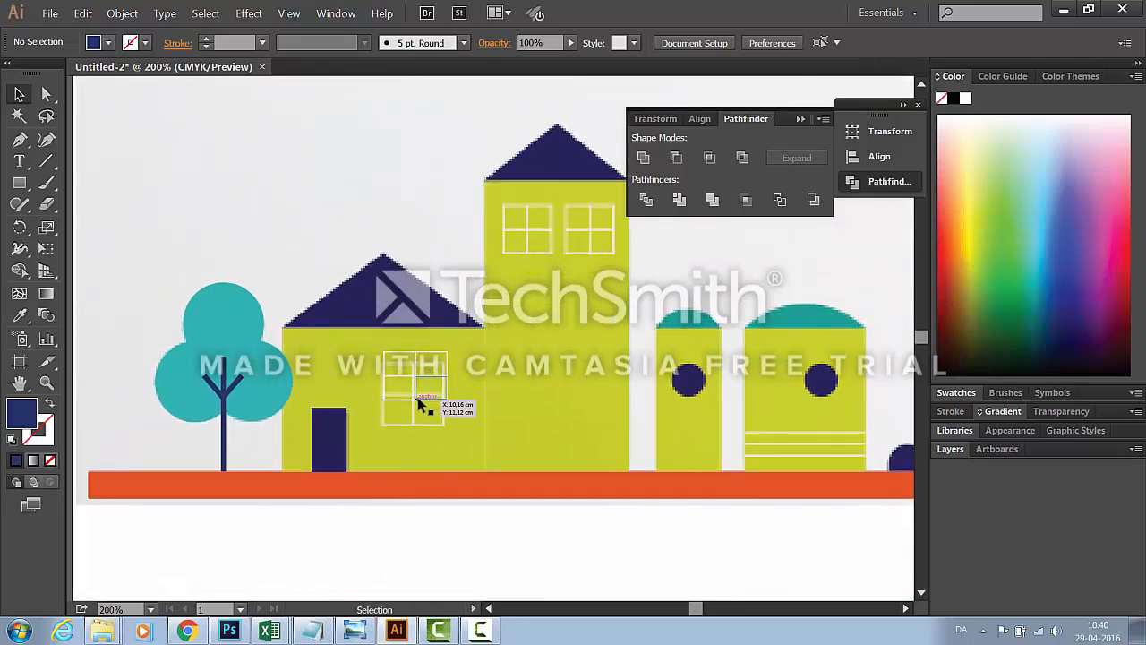
pyautogui.click(417, 397)
pyautogui.moveTo(413, 425); pyautogui.dragTo(429, 400)
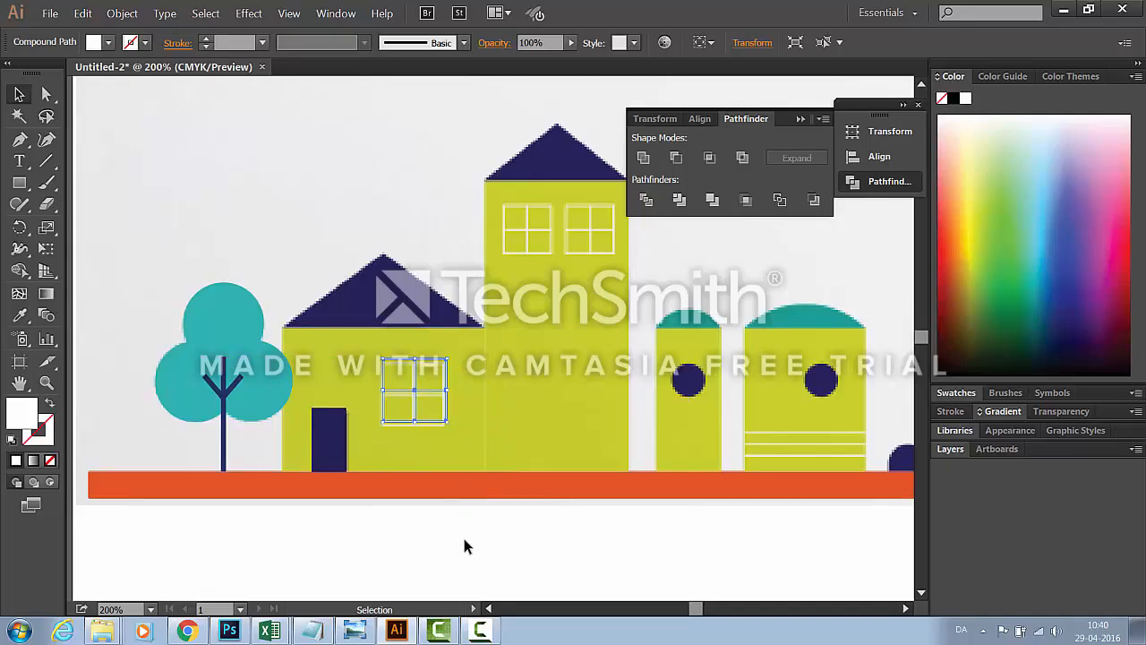
pyautogui.press('Down')
pyautogui.press('Left')
pyautogui.press('Down')
pyautogui.press('Left')
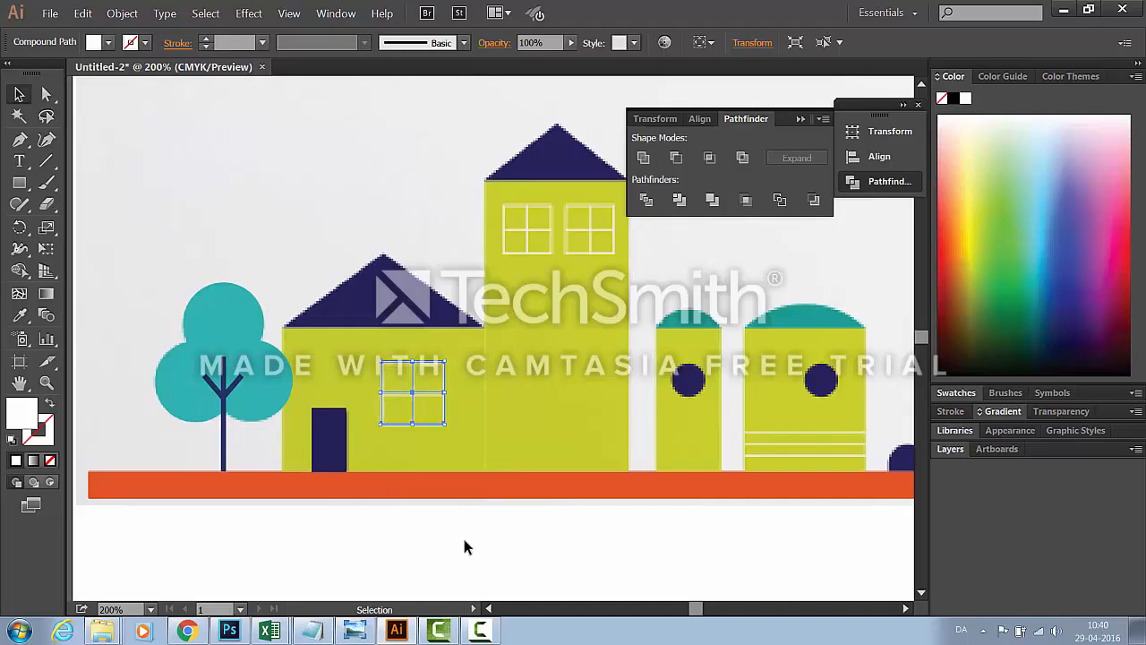
pyautogui.press('Down')
pyautogui.press('Right')
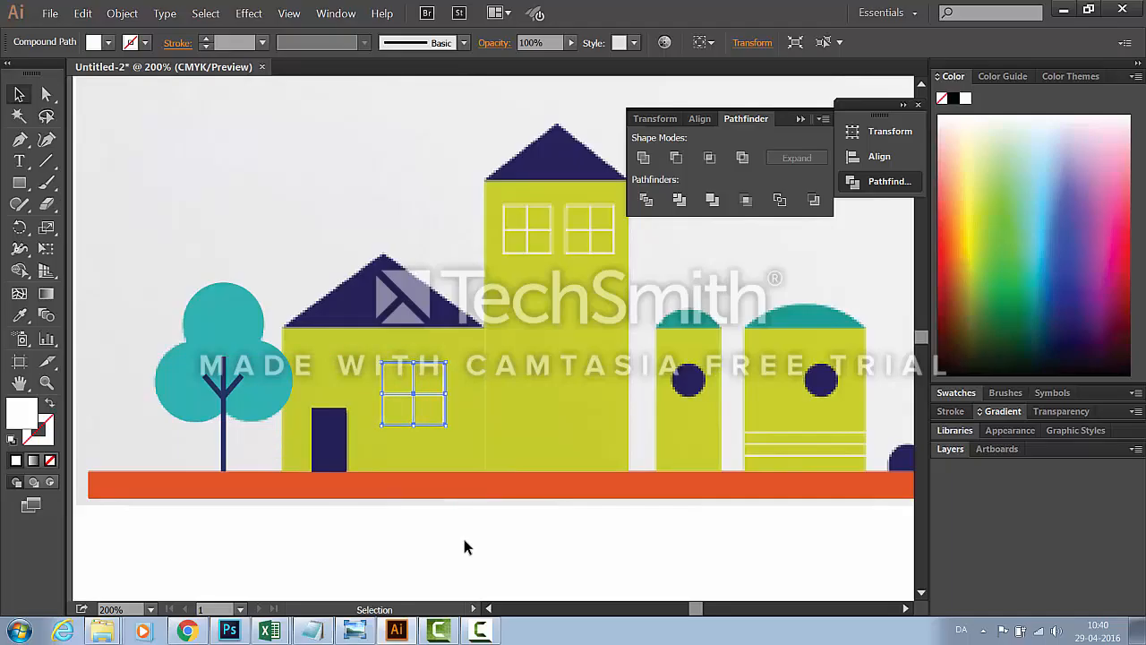
pyautogui.click(475, 541)
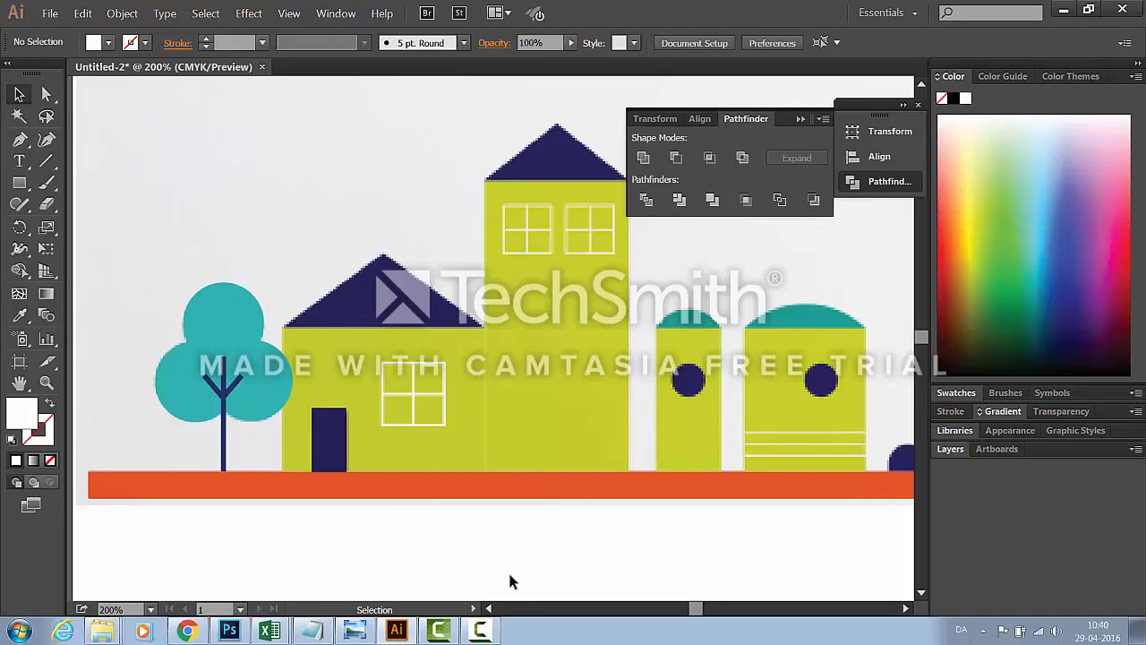
pyautogui.moveTo(483, 631)
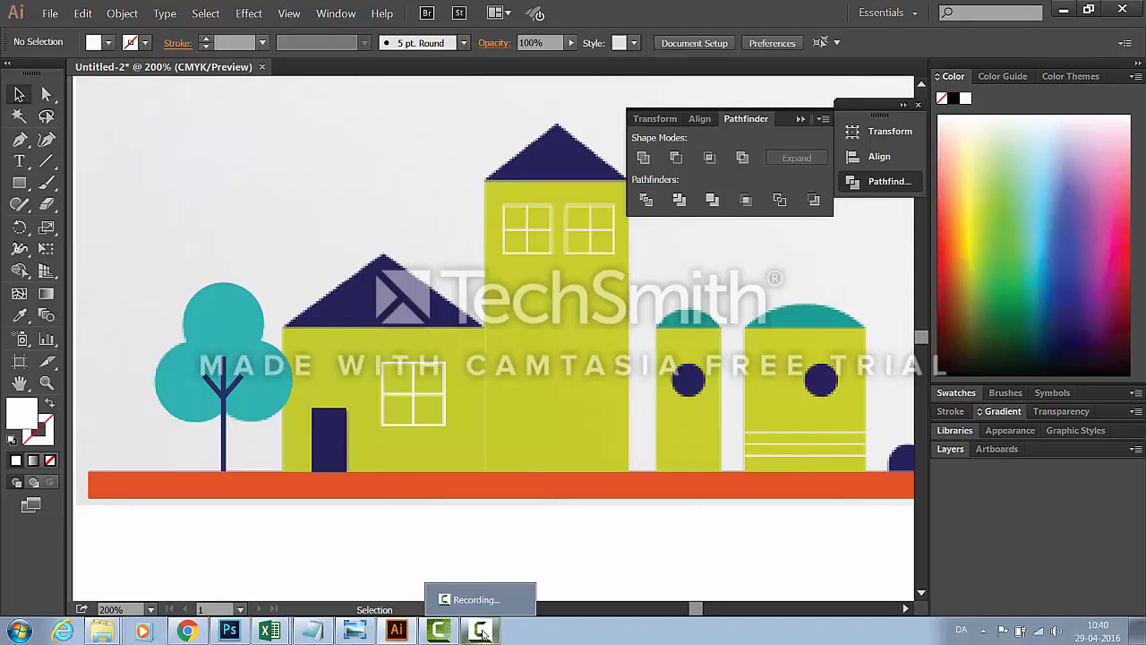
pyautogui.click(482, 631)
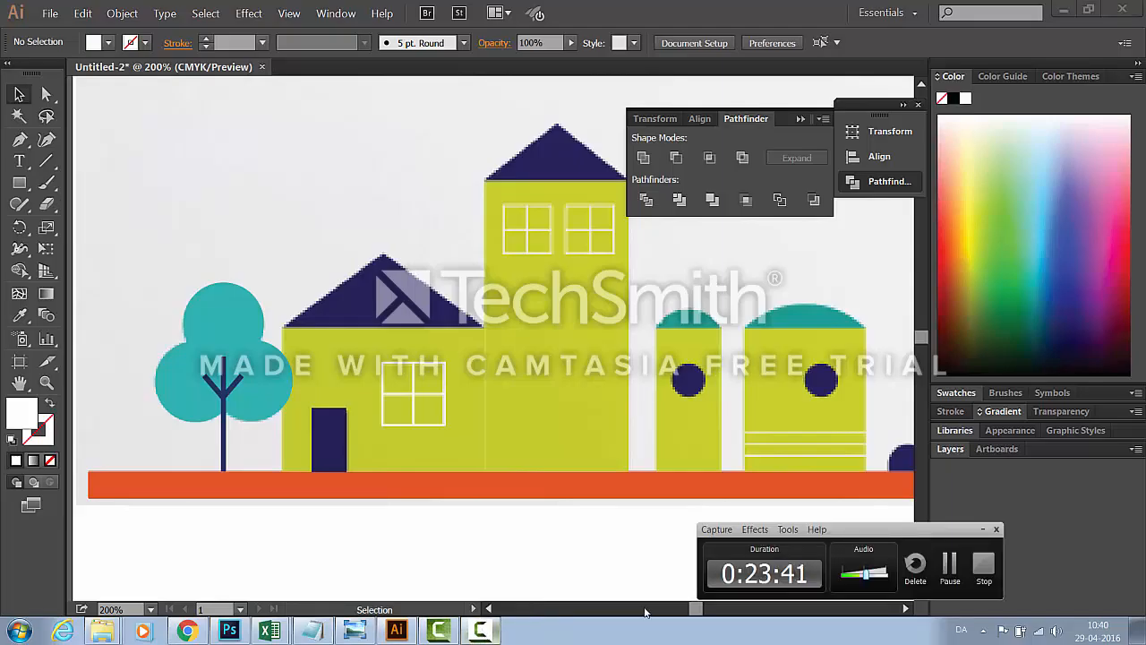